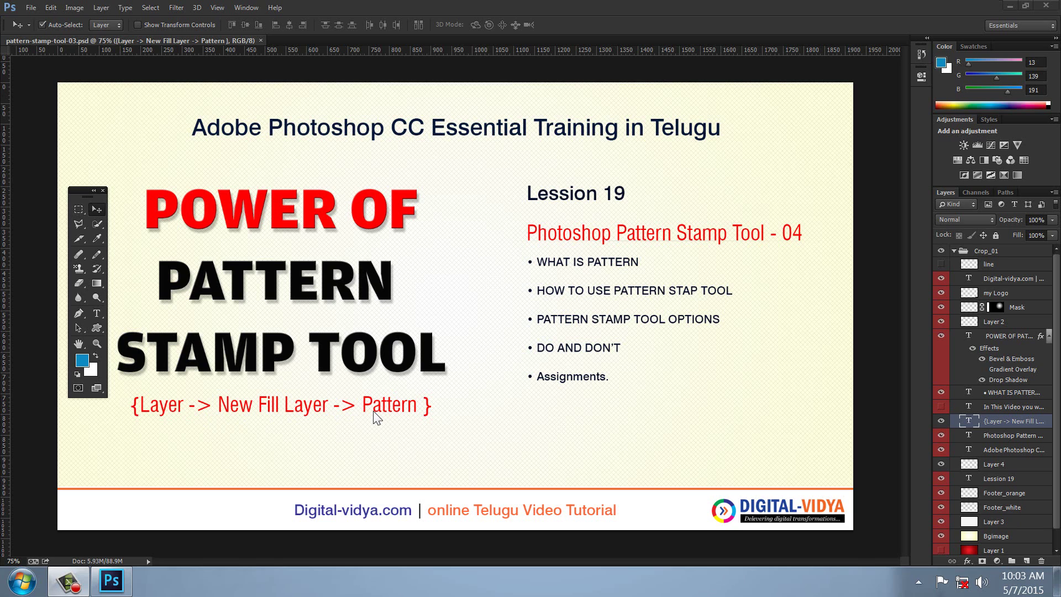
# Step: Switch to the Paint Bucket Tool with its fill source kept on Foreground
pyautogui.click(52, 8)
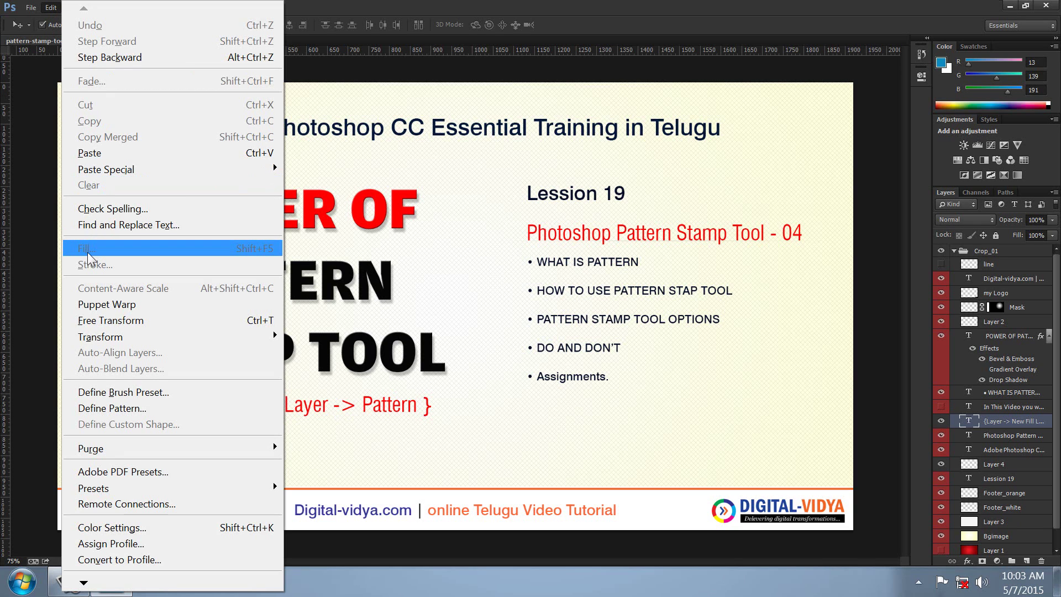
pyautogui.click(387, 6)
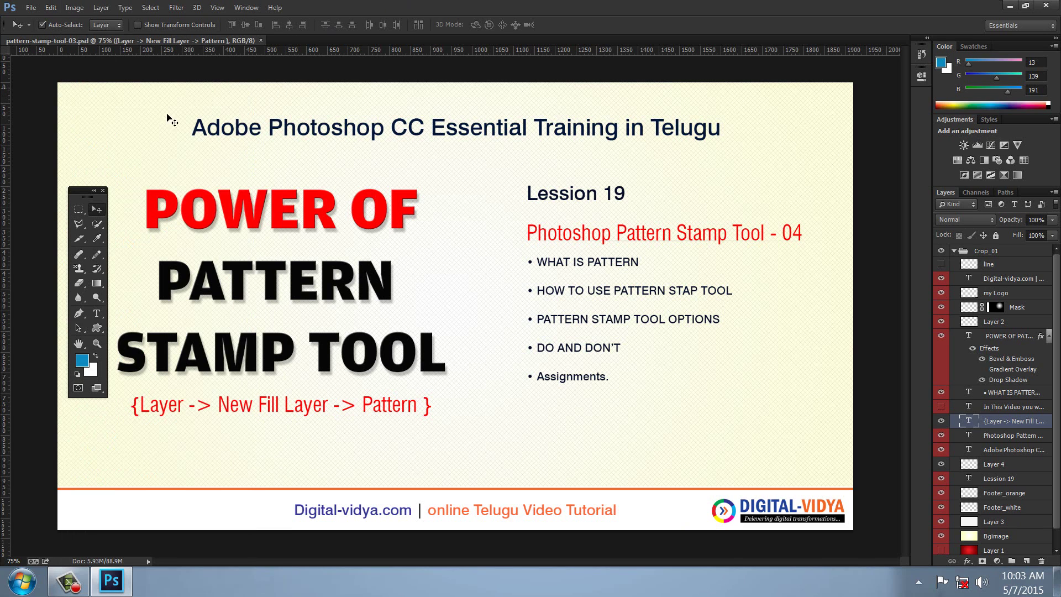
pyautogui.click(94, 287)
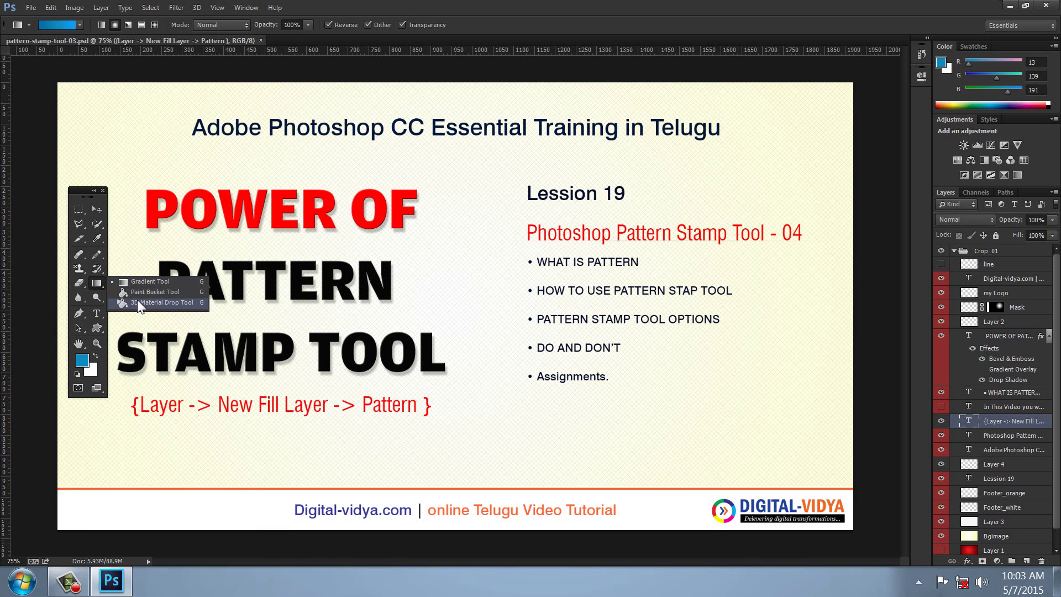
pyautogui.click(136, 291)
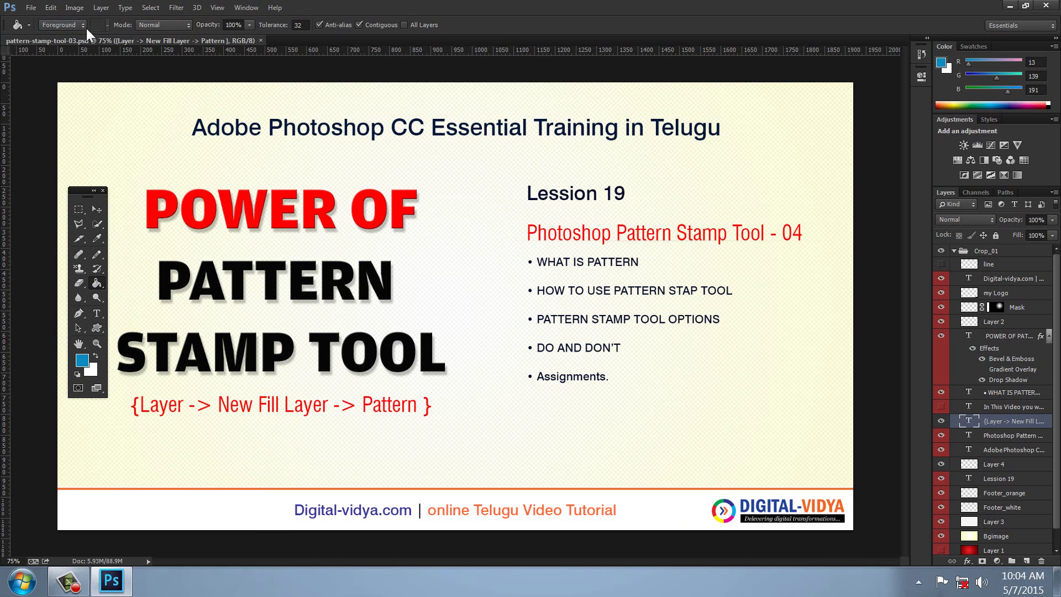
pyautogui.click(78, 26)
pyautogui.click(313, 63)
# Step: Close the lesson slide document and switch to the Move tool
pyautogui.click(260, 40)
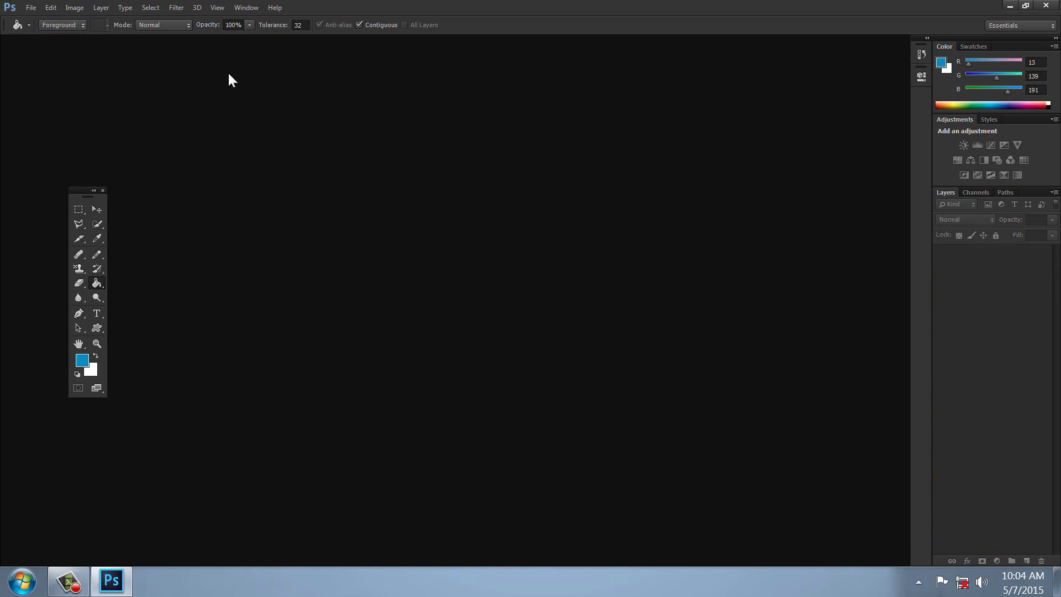
pyautogui.click(97, 209)
pyautogui.moveTo(87, 196); pyautogui.dragTo(99, 178)
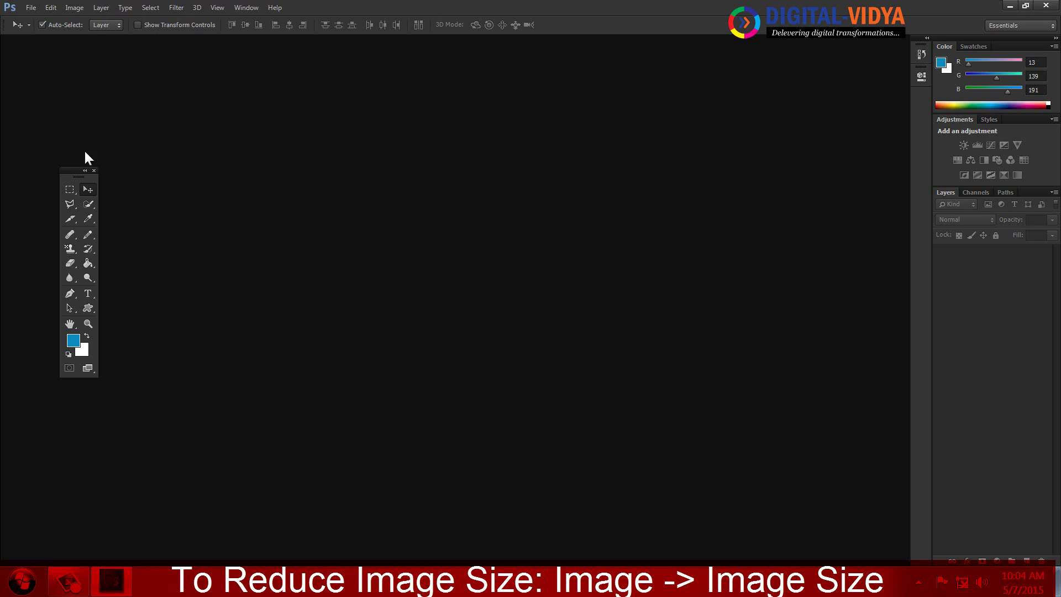
# Step: Create a new document 150 pixels wide by 200 pixels high
pyautogui.hotkey('ctrl', 'n')
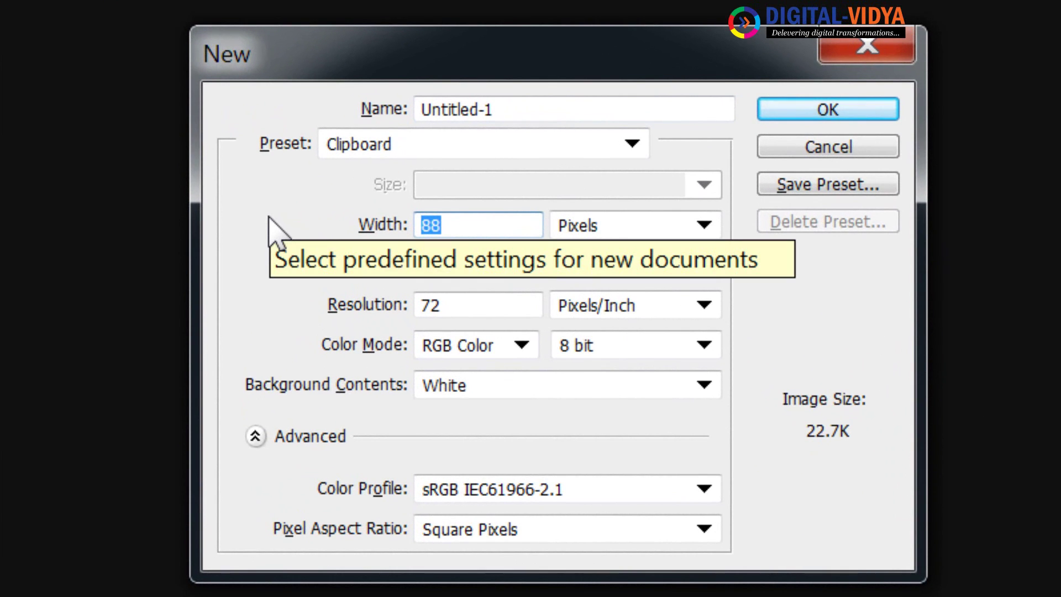
pyautogui.write('150')
pyautogui.press('Tab')
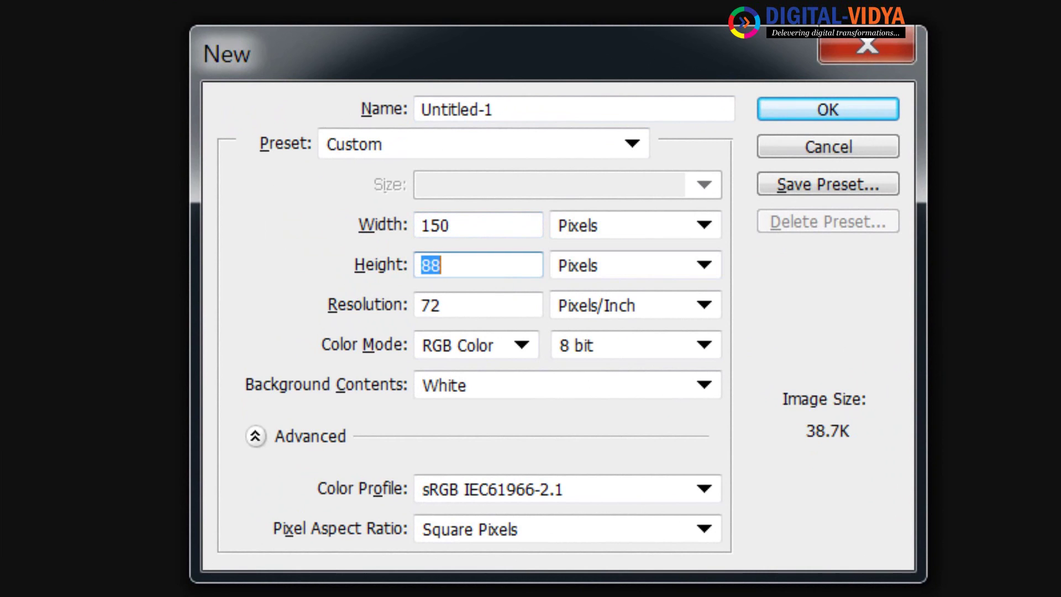
pyautogui.write('25')
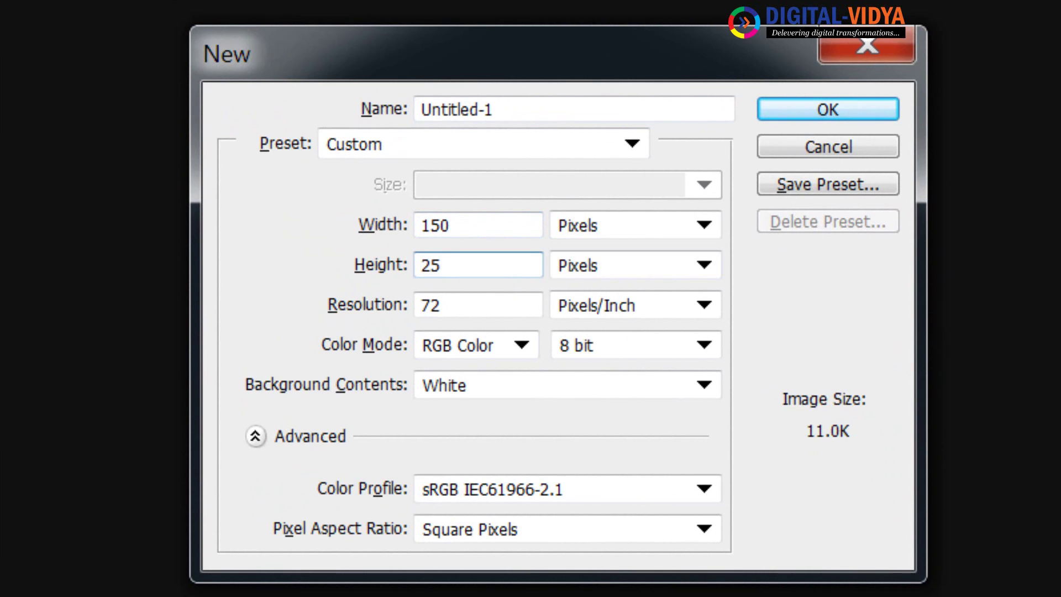
pyautogui.write('0')
pyautogui.press('BackSpace')
pyautogui.press('BackSpace')
pyautogui.press('BackSpace')
pyautogui.write('2')
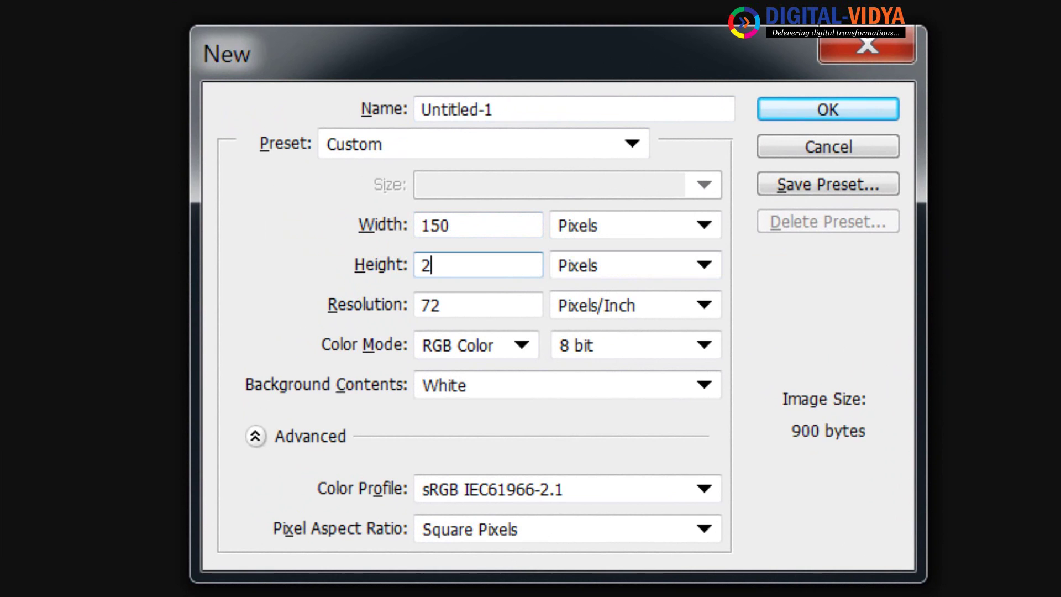
pyautogui.write('00')
pyautogui.press('Return')
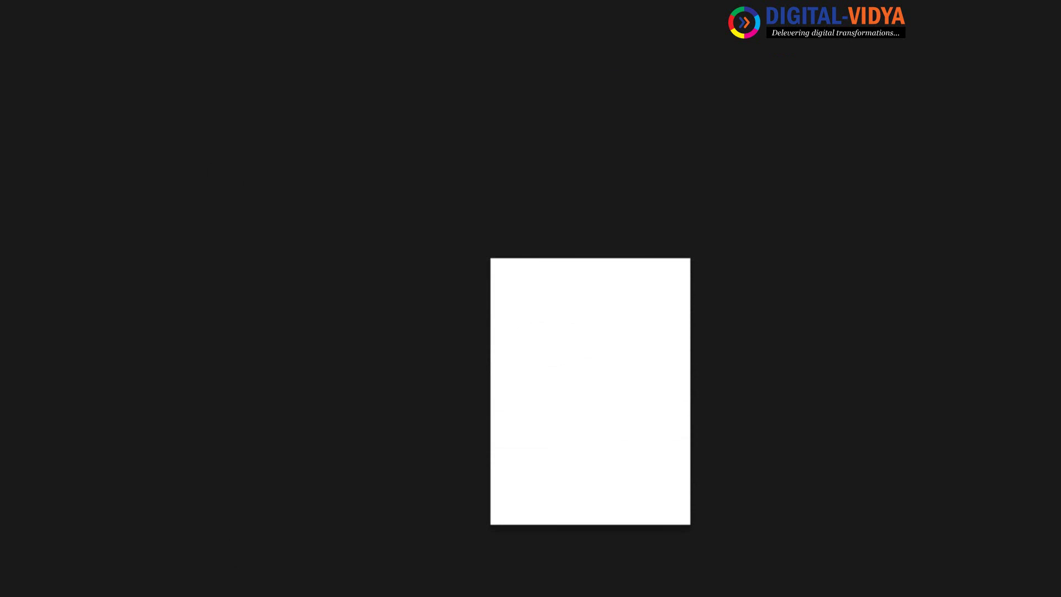
# Step: Open 2010_megamind_005.jpg from the Magic folder on Personal (E:)
pyautogui.click(20, 16)
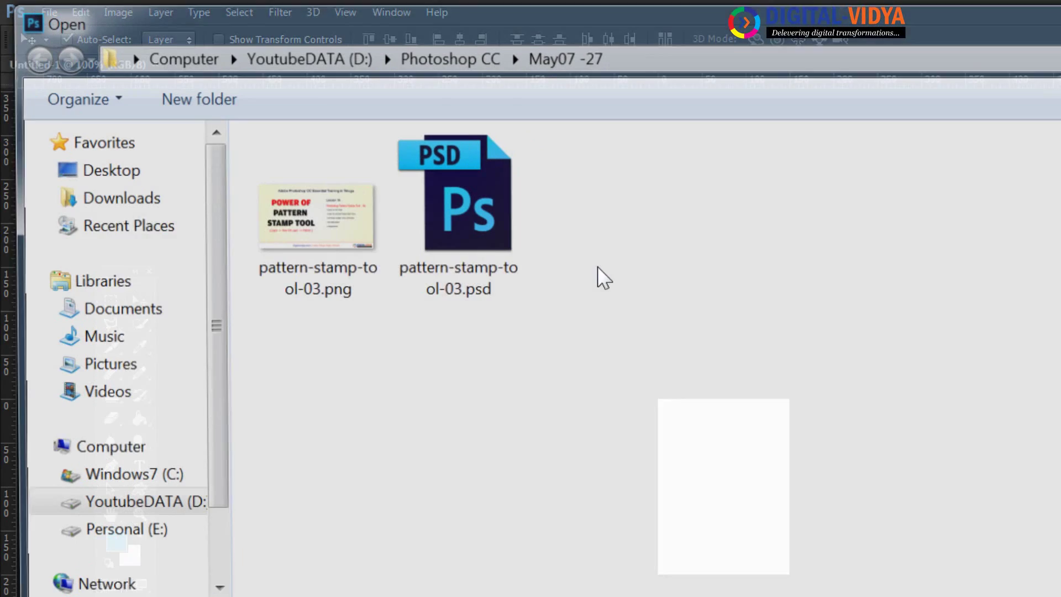
pyautogui.click(127, 534)
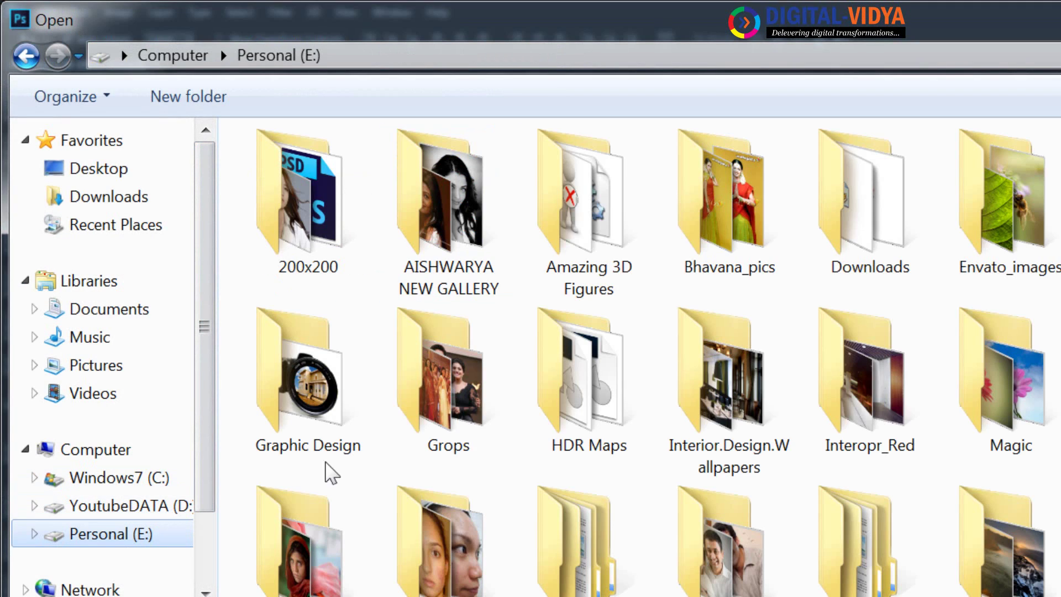
pyautogui.click(1024, 399)
pyautogui.doubleClick(1023, 399)
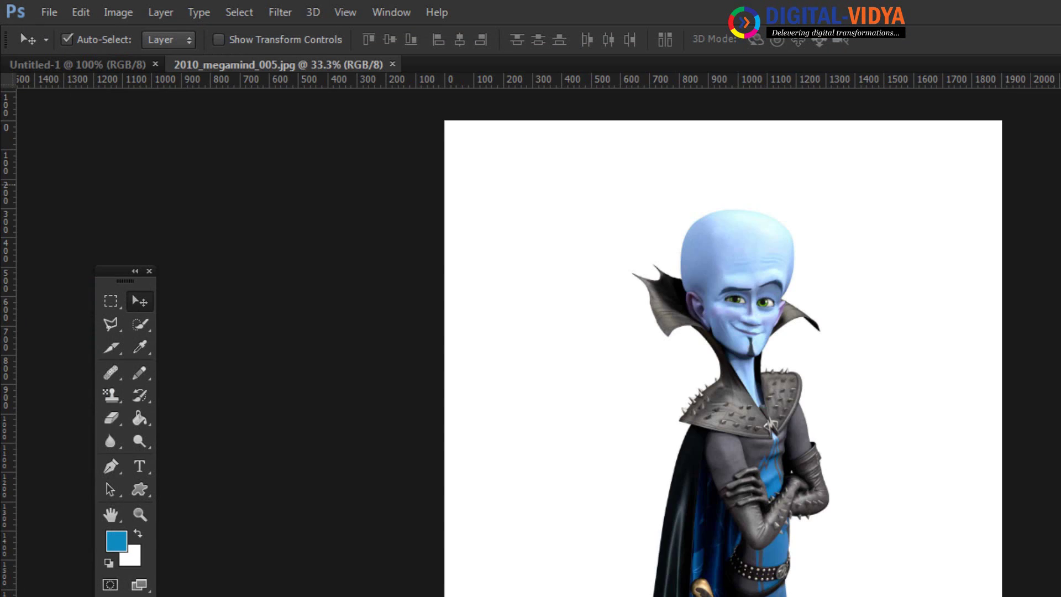
# Step: Resize the image to 150 px wide (150 × 197) and close it
pyautogui.click(118, 12)
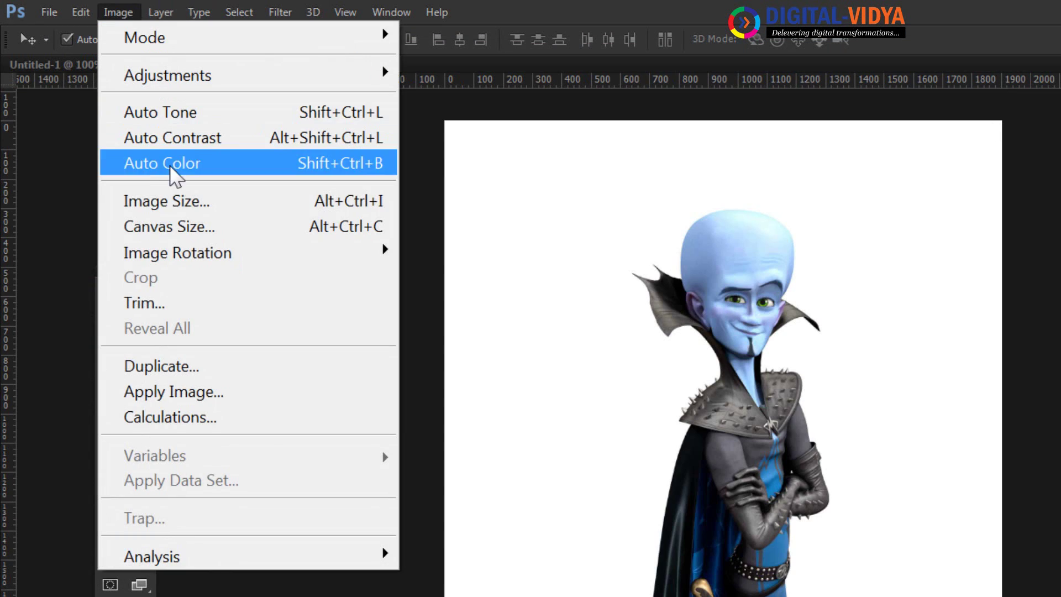
pyautogui.click(168, 201)
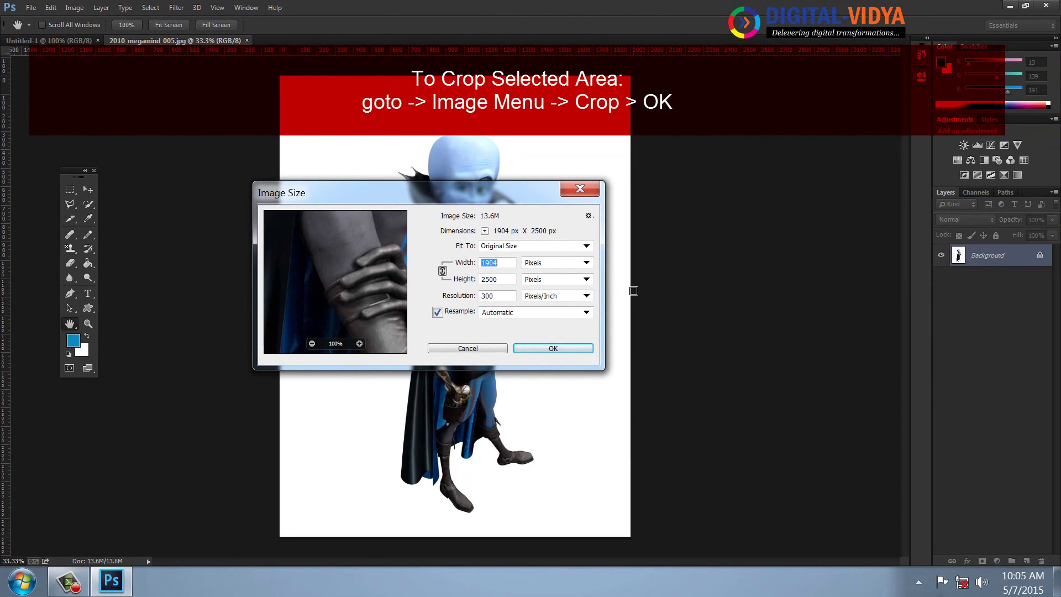
pyautogui.write('150')
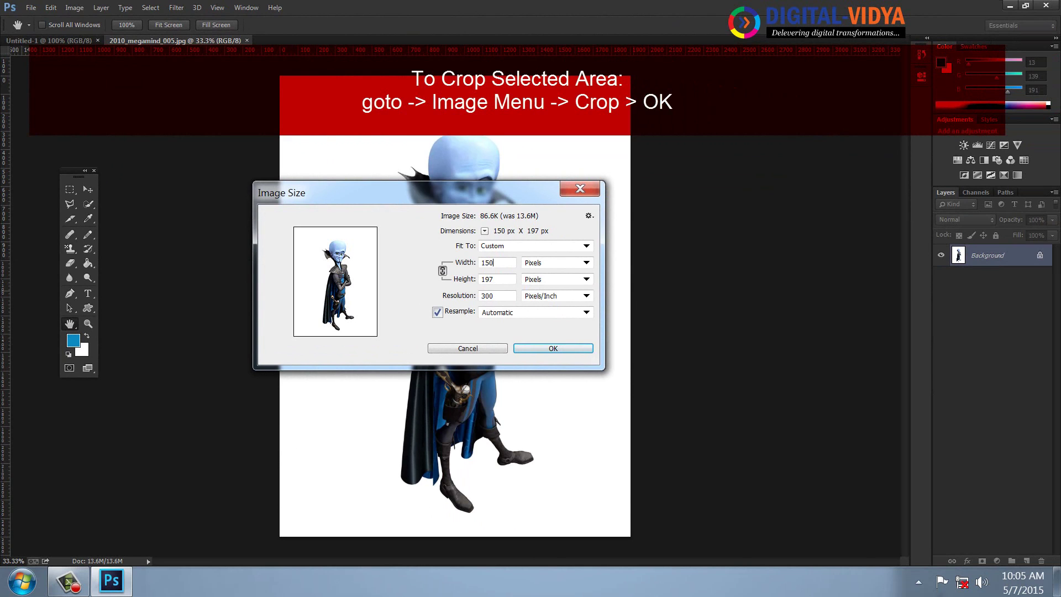
pyautogui.press('Return')
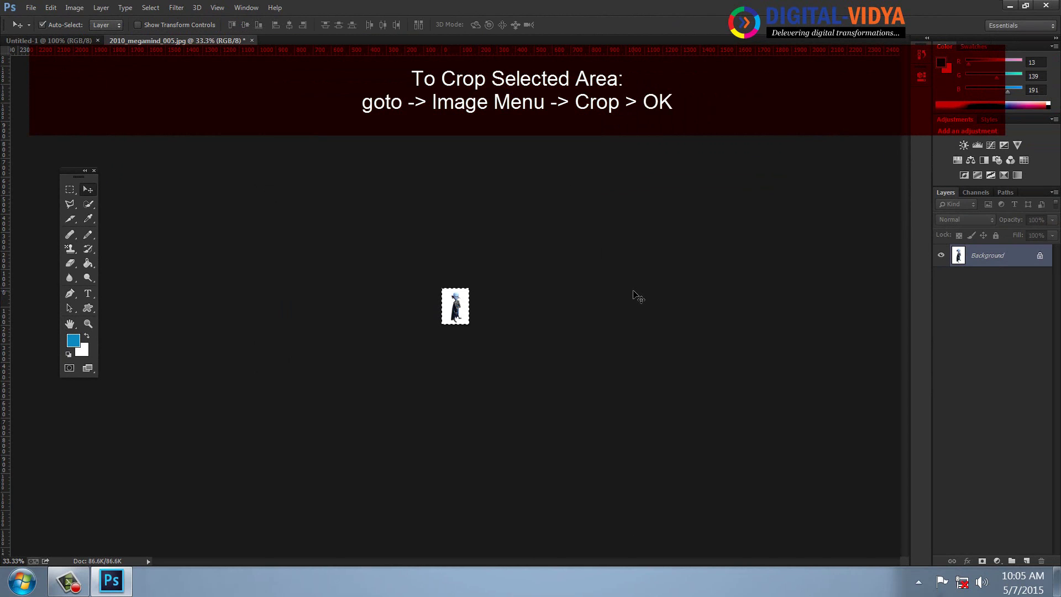
pyautogui.hotkey('ctrl', 'w')
# Step: Paste the character onto the blank canvas and nudge it down 15 px
pyautogui.click(541, 221)
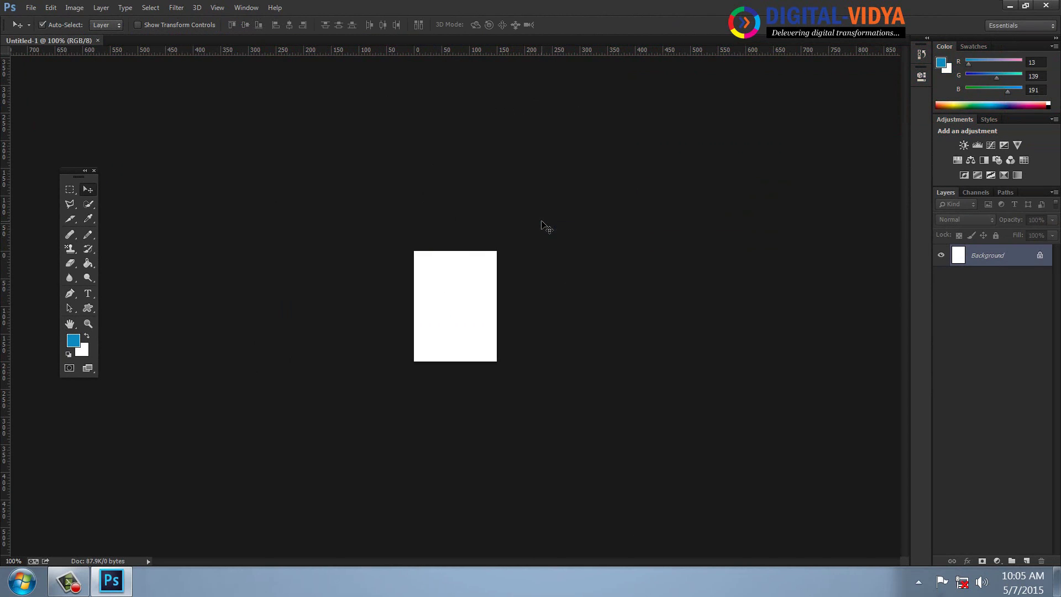
pyautogui.hotkey('ctrl', 'v')
pyautogui.moveTo(459, 286); pyautogui.dragTo(459, 291)
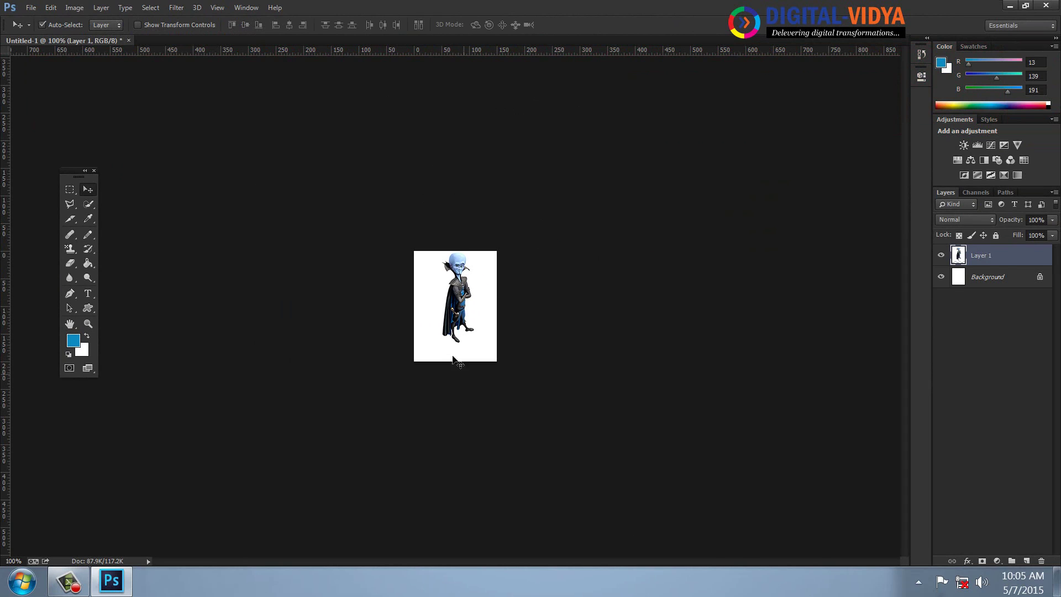
pyautogui.click(70, 190)
pyautogui.moveTo(395, 232)
pyautogui.mouseDown()
pyautogui.moveTo(518, 313)
pyautogui.moveTo(523, 345)
pyautogui.mouseUp()
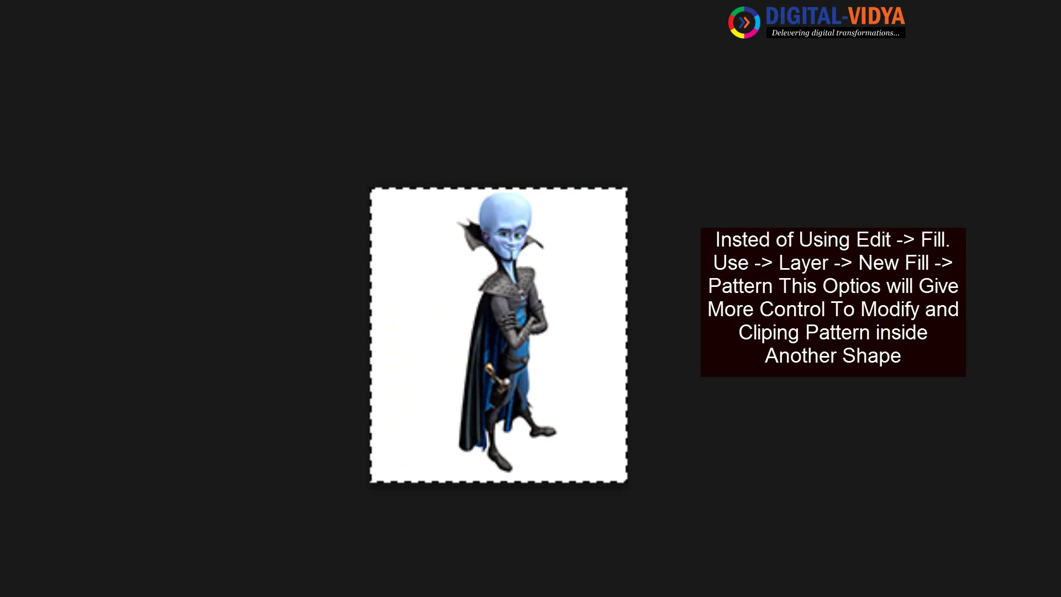
pyautogui.hotkey('ctrl', 'd')
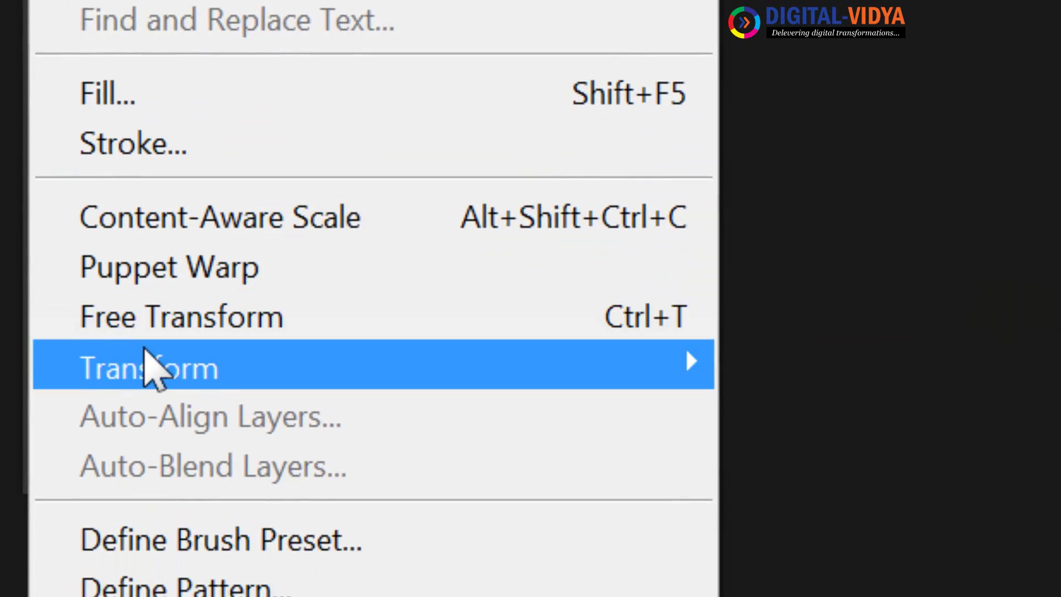
# Step: Define the canvas as a pattern named 'Basic_level'
pyautogui.click(169, 330)
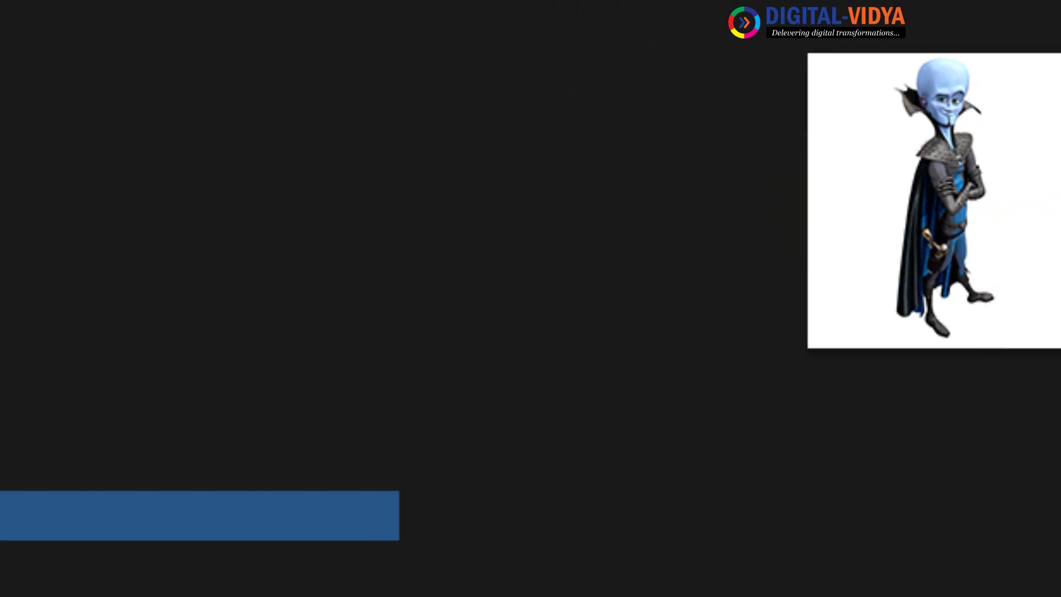
pyautogui.write('B')
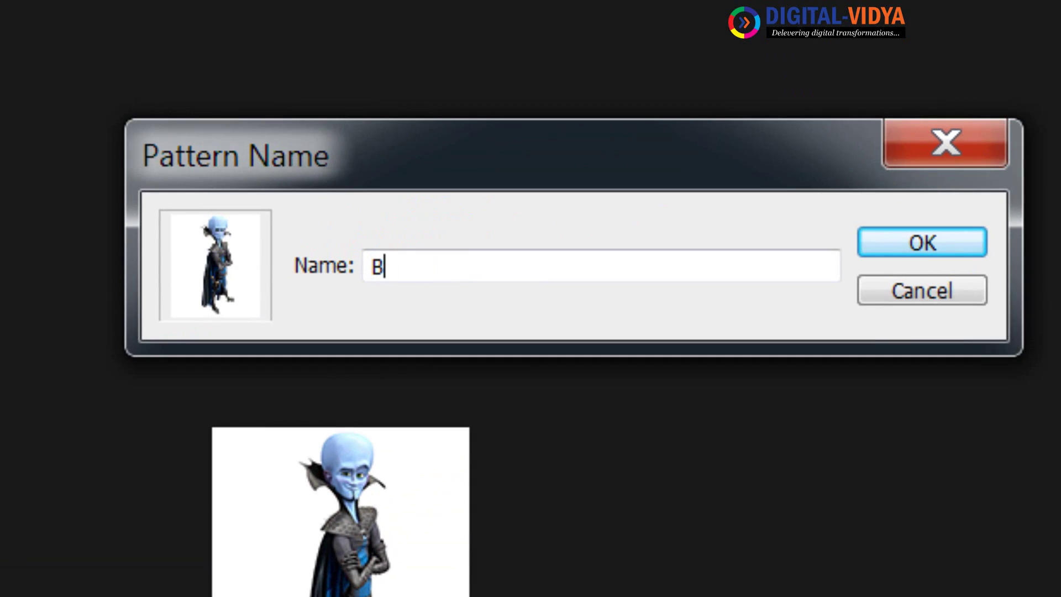
pyautogui.write('asic_')
pyautogui.write('leb')
pyautogui.press('BackSpace')
pyautogui.write('v')
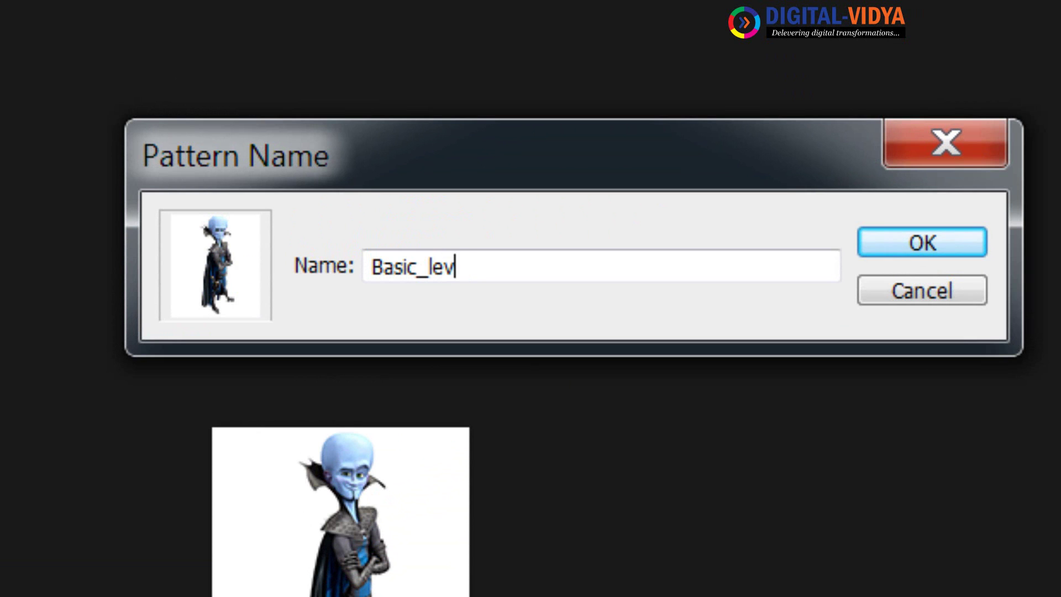
pyautogui.write('el')
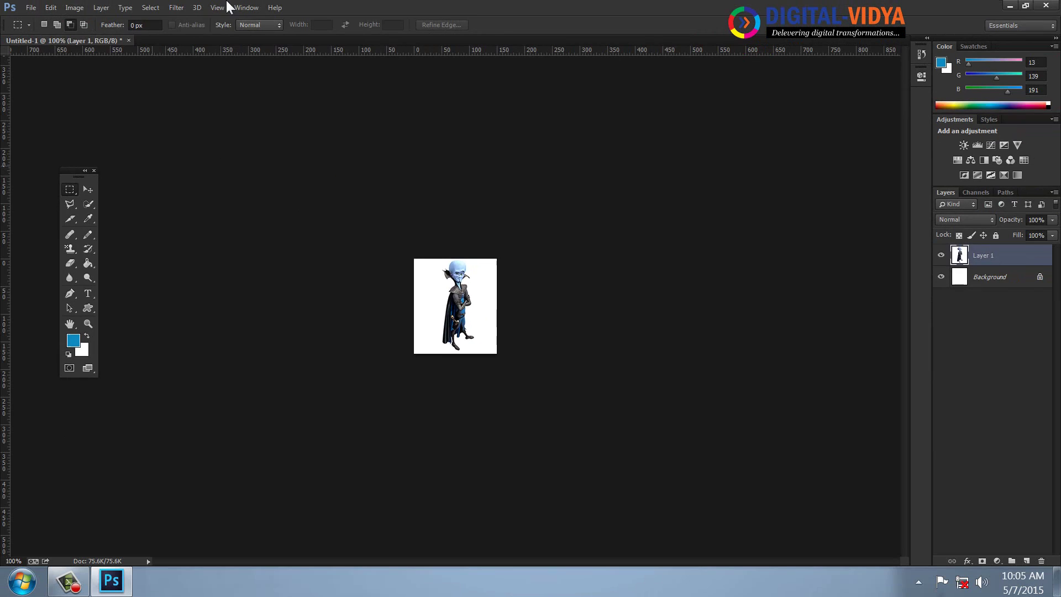
# Step: Close Untitled-1 unsaved and set up a new 1500 × 1500 px, 72 ppi document
pyautogui.hotkey('ctrl', 'w')
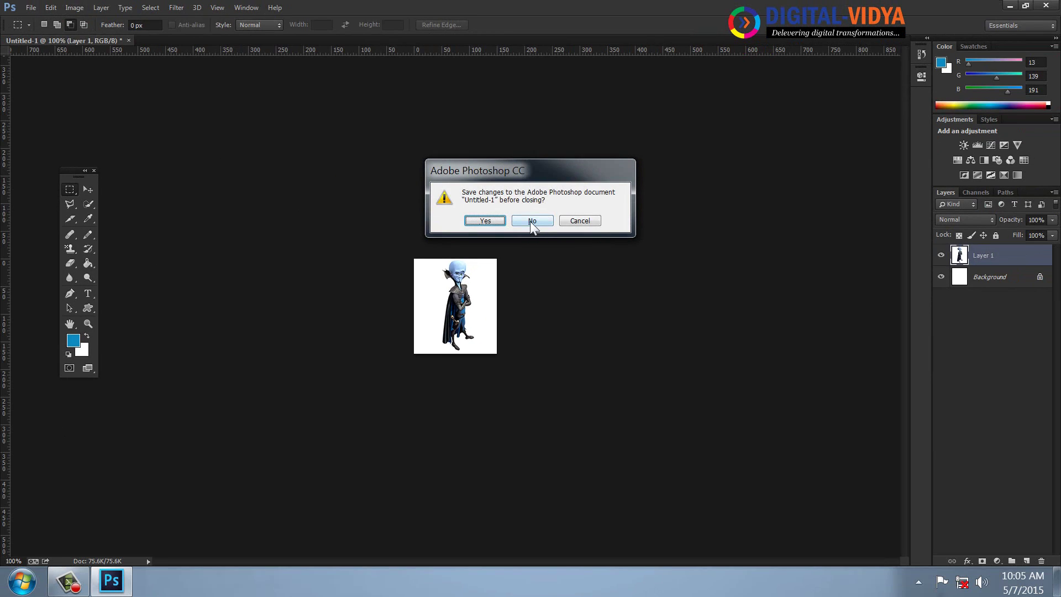
pyautogui.click(531, 221)
pyautogui.hotkey('ctrl', 'n')
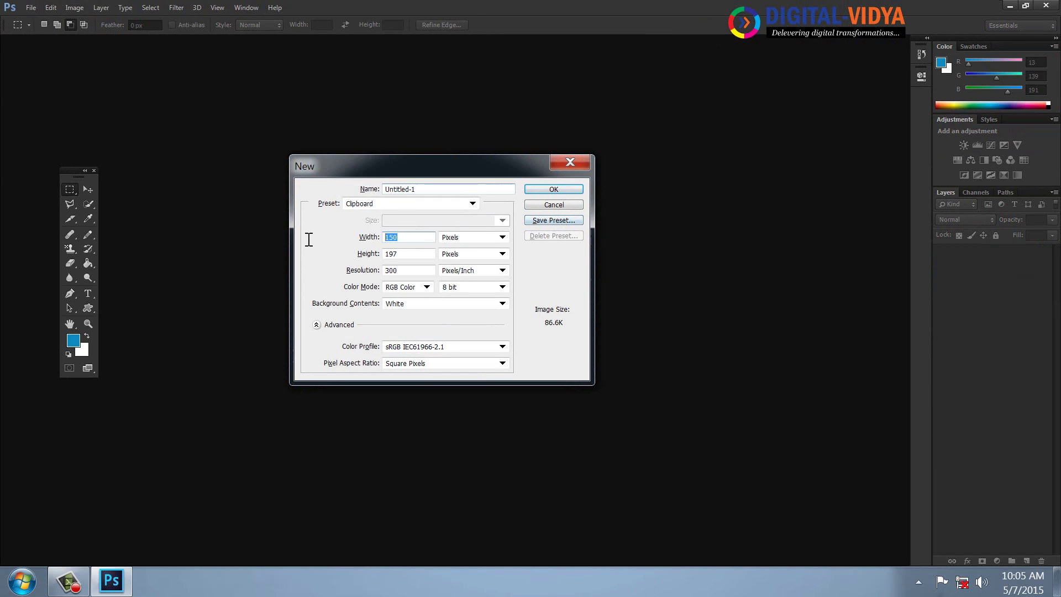
pyautogui.write('1500')
pyautogui.press('Tab')
pyautogui.write('1')
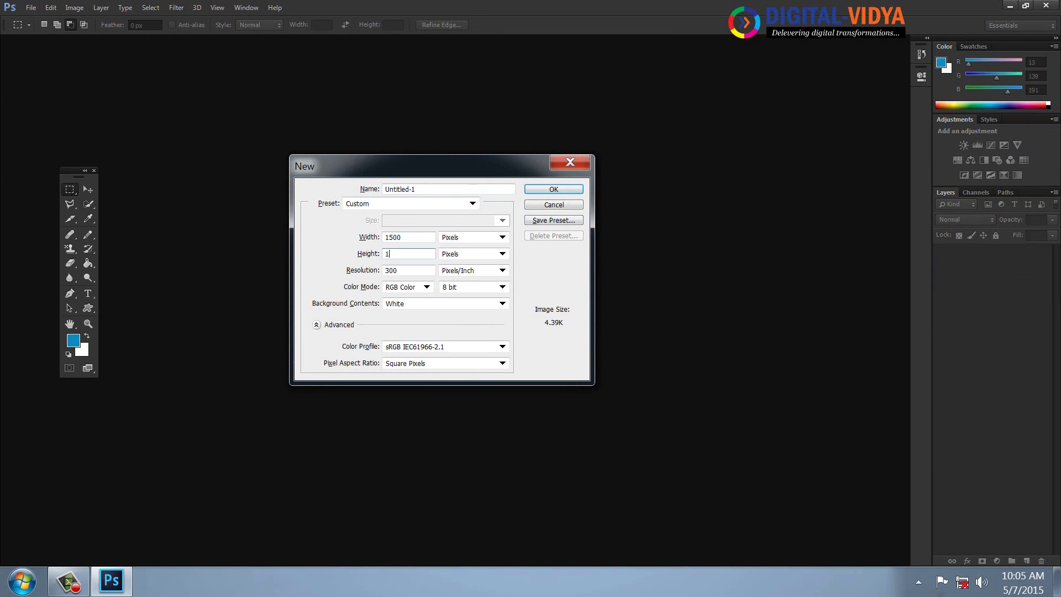
pyautogui.write('500')
pyautogui.press('Tab')
pyautogui.write('72')
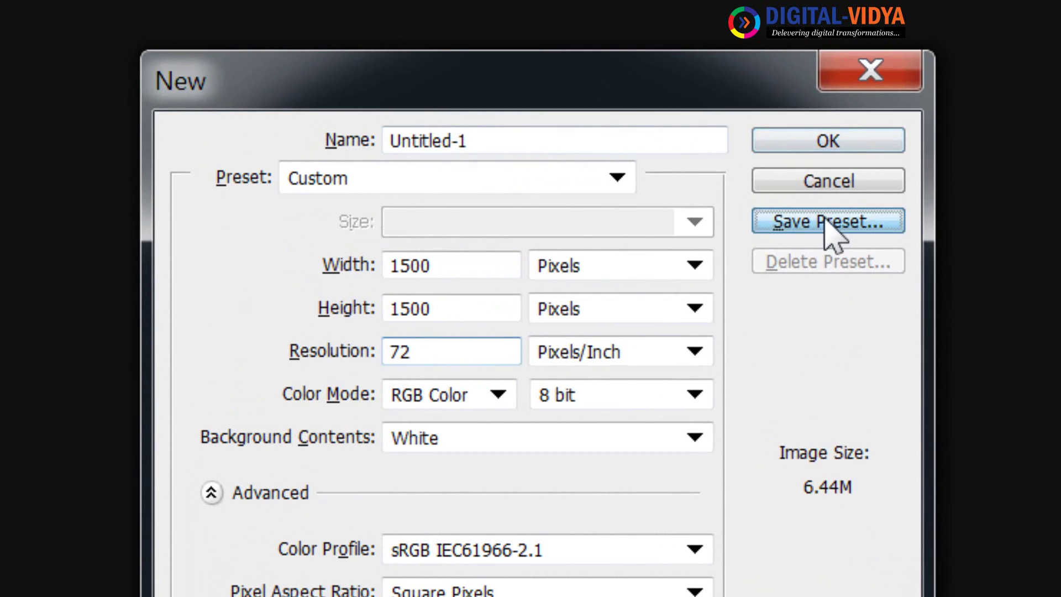
# Step: Save those settings as the preset 'Pattern' and create the canvas
pyautogui.click(553, 220)
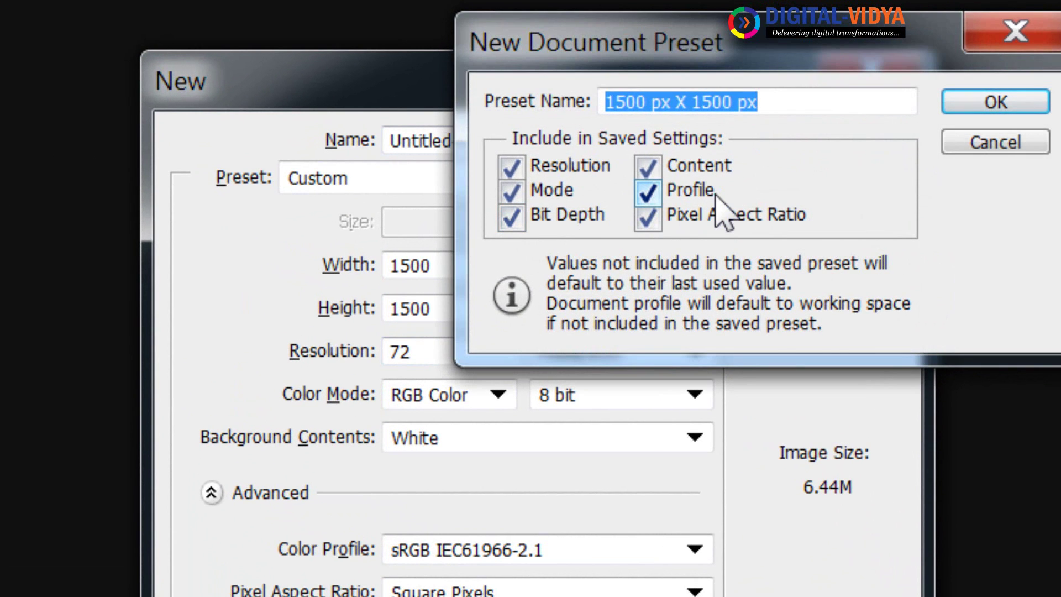
pyautogui.write('Pattern')
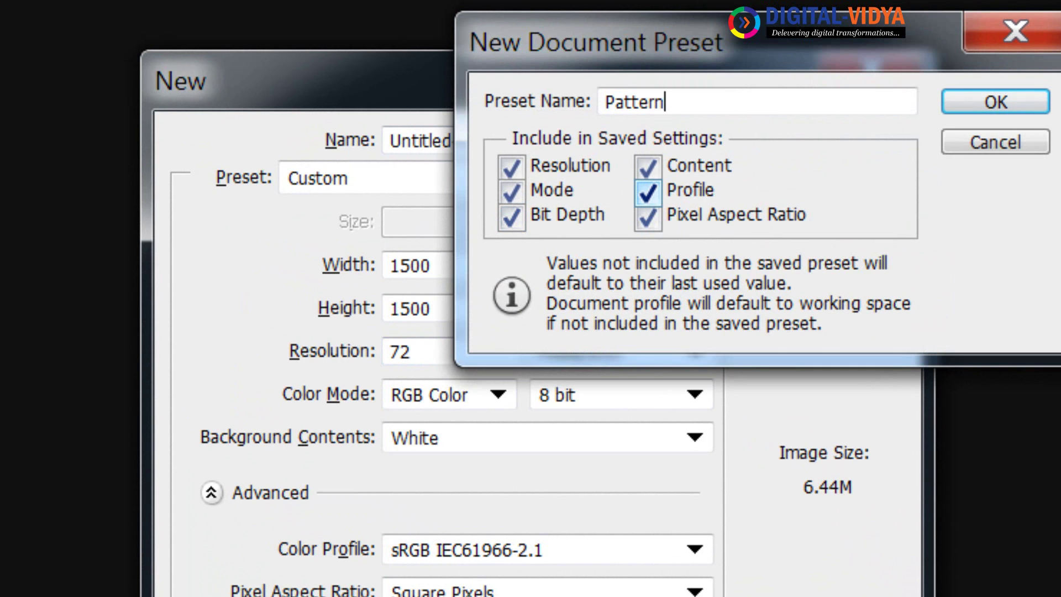
pyautogui.click(992, 103)
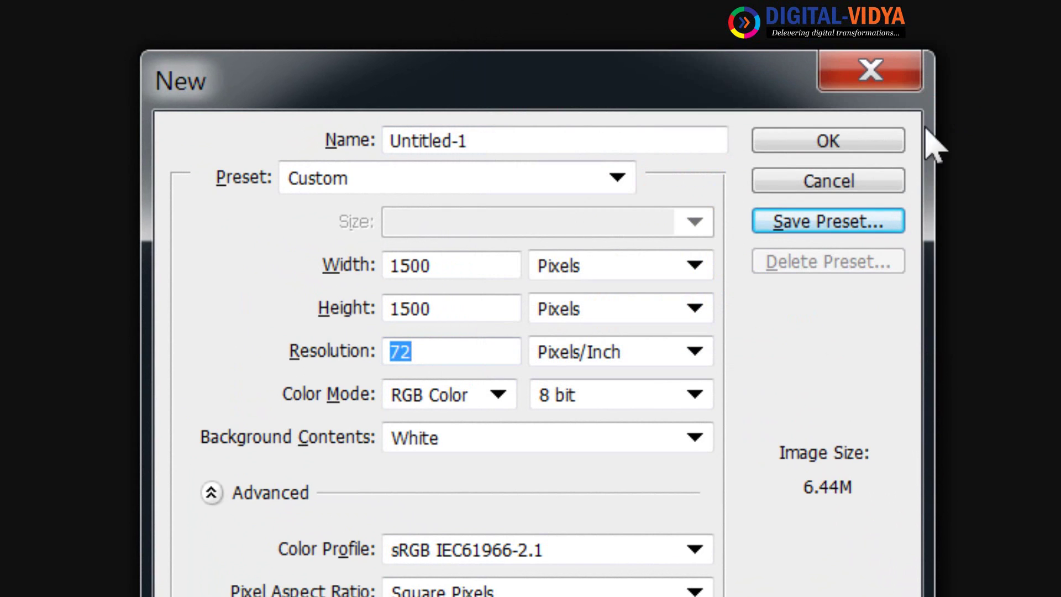
pyautogui.click(845, 145)
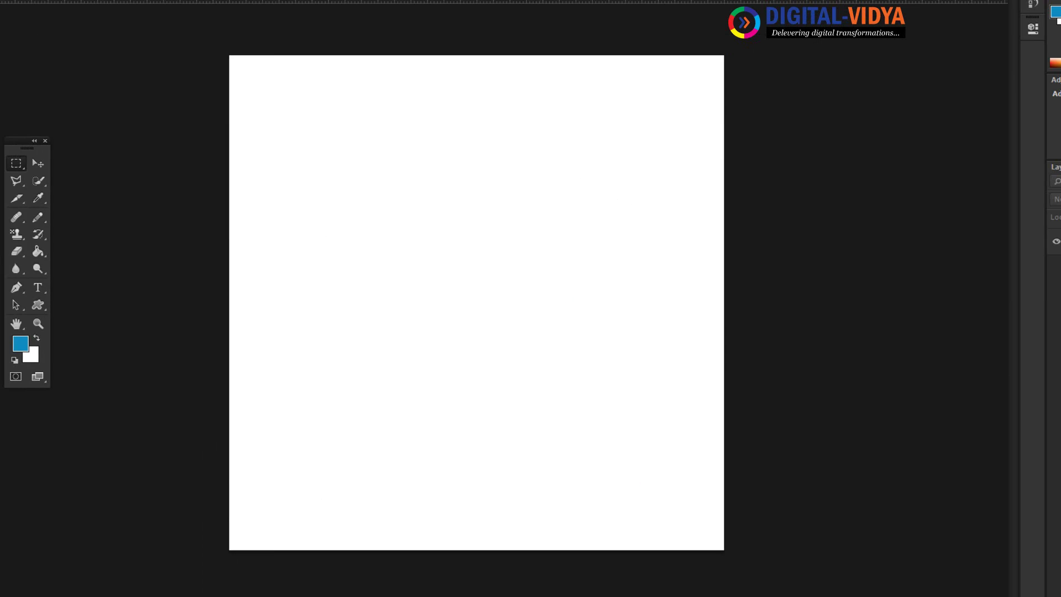
# Step: Fill the canvas with the Basic_level figure pattern using Edit > Fill
pyautogui.click(22, 1)
pyautogui.click(38, 233)
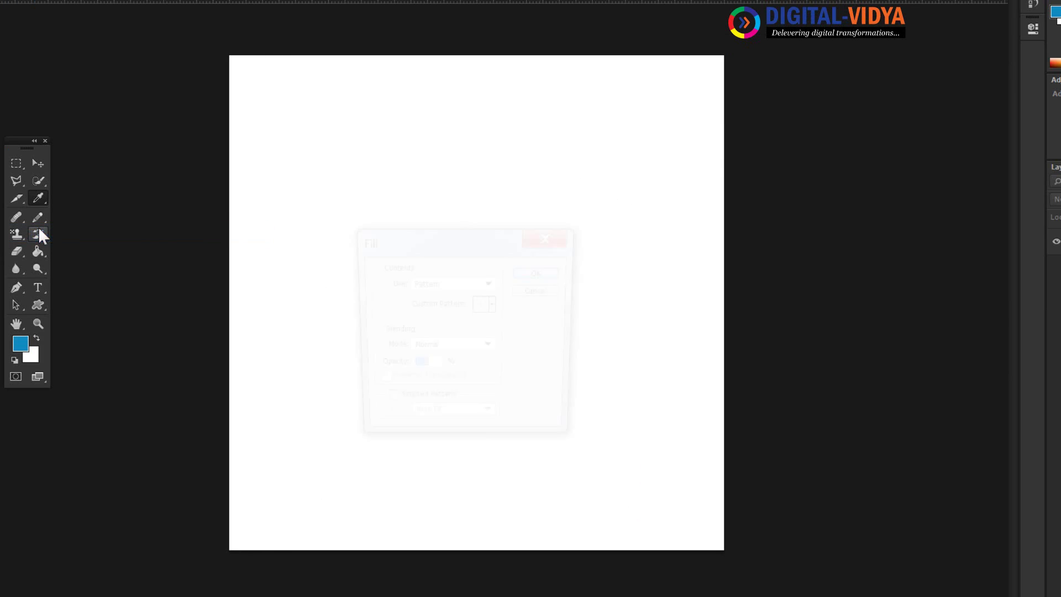
pyautogui.click(494, 303)
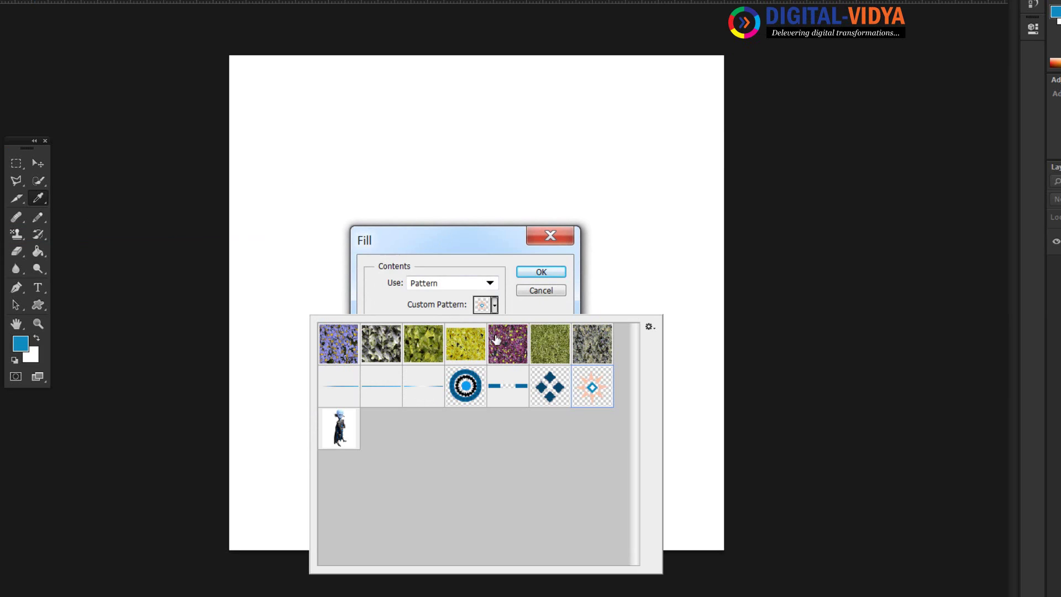
pyautogui.click(342, 430)
pyautogui.click(540, 273)
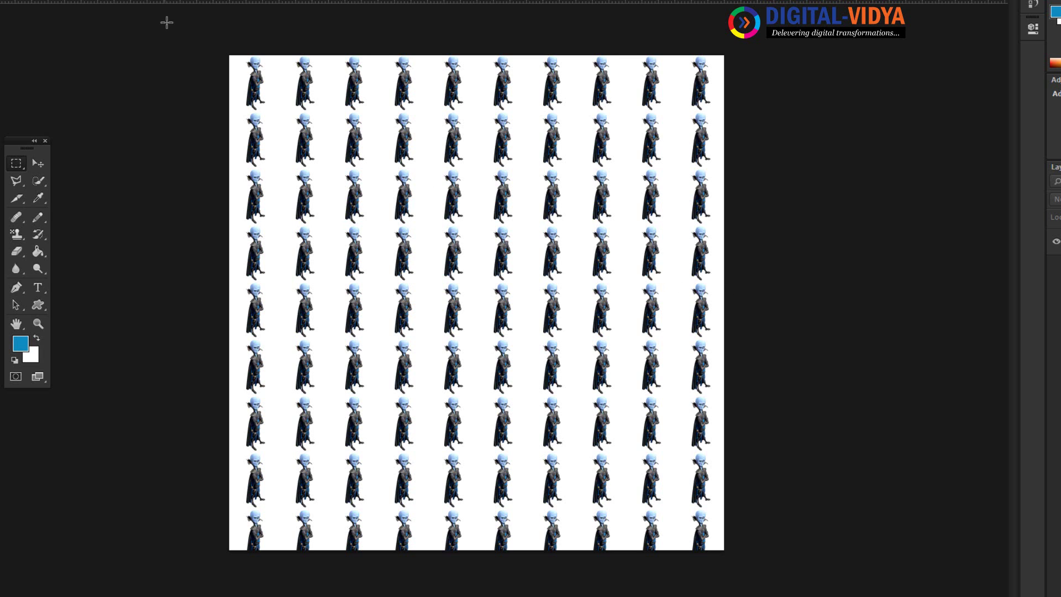
# Step: Create a new document from the saved Pattern preset
pyautogui.click(14, 0)
pyautogui.click(170, 0)
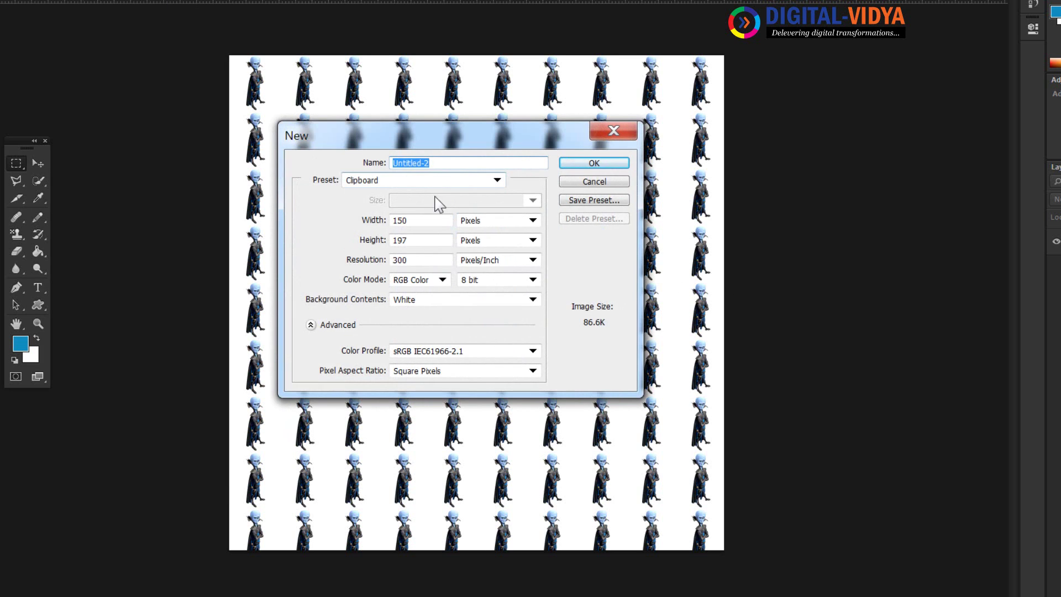
pyautogui.click(422, 181)
pyautogui.click(369, 273)
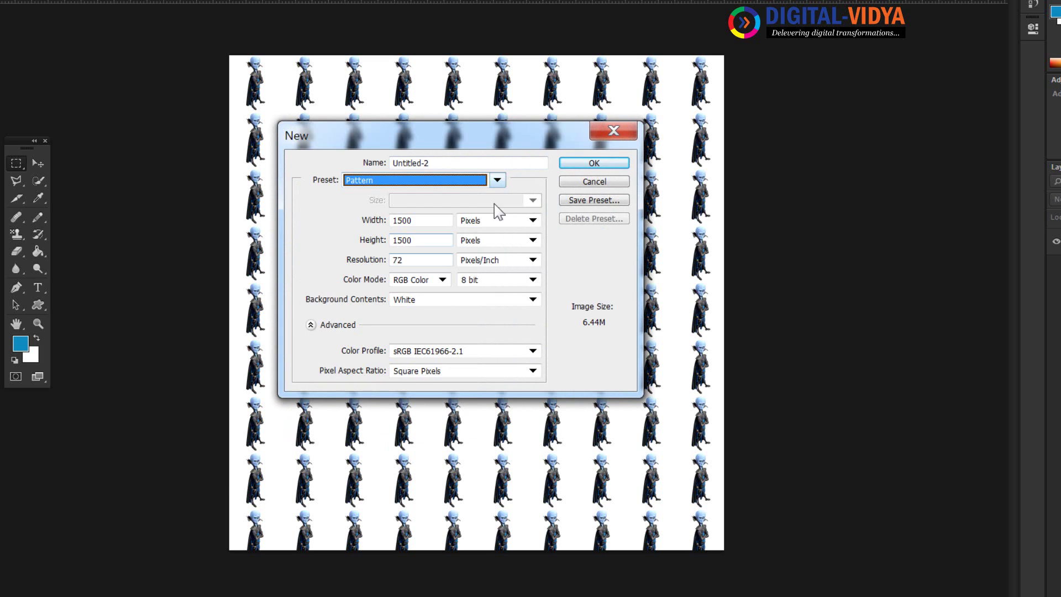
pyautogui.click(585, 164)
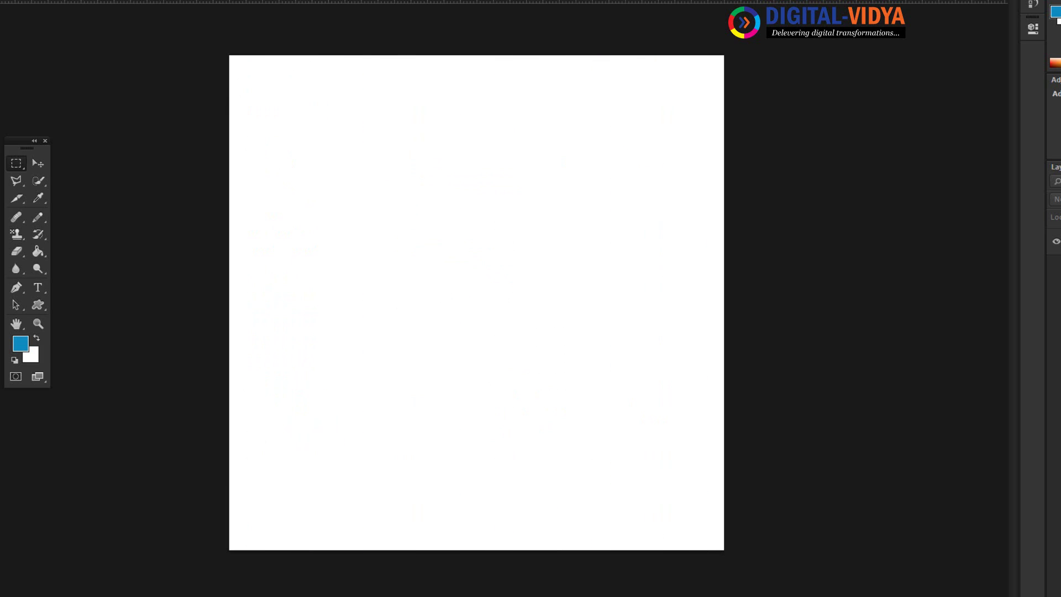
# Step: Try a Pattern Fill layer at scales 50, 25 and 12, then cancel it
pyautogui.click(83, 0)
pyautogui.moveTo(124, 102)
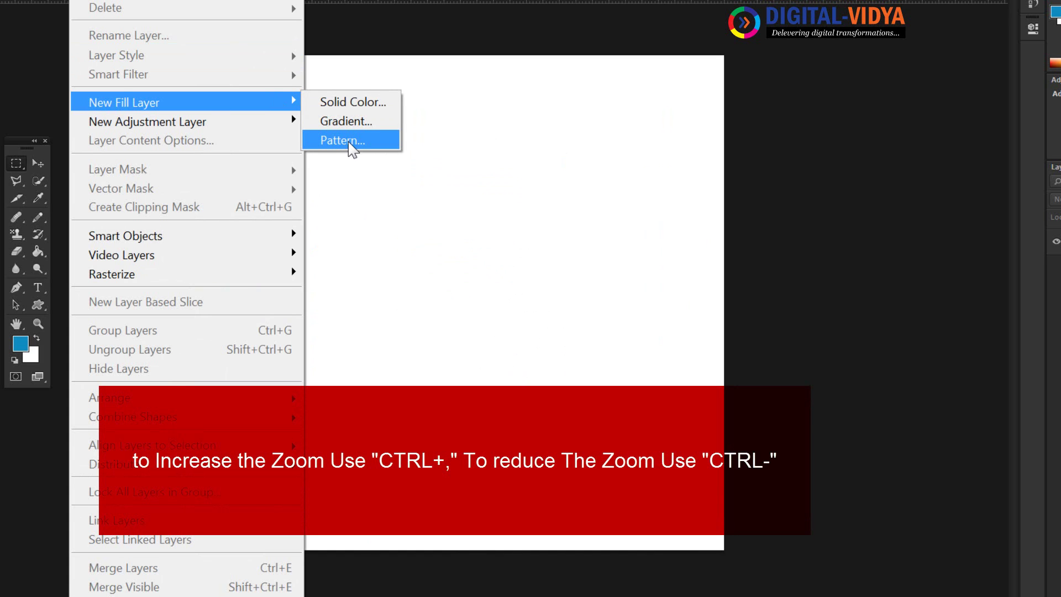
pyautogui.click(348, 143)
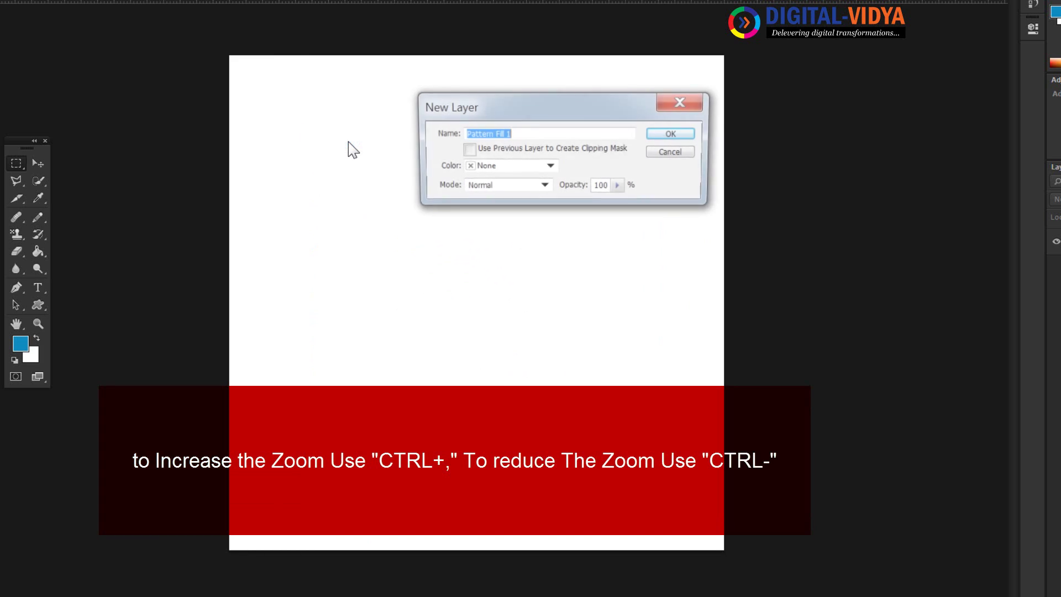
pyautogui.click(662, 133)
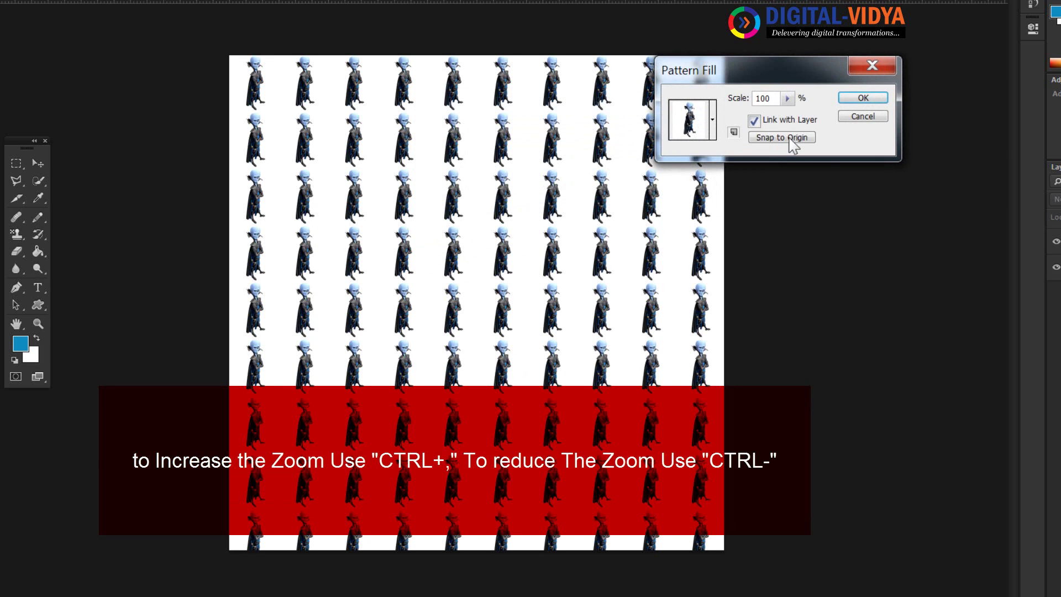
pyautogui.doubleClick(762, 97)
pyautogui.write('50')
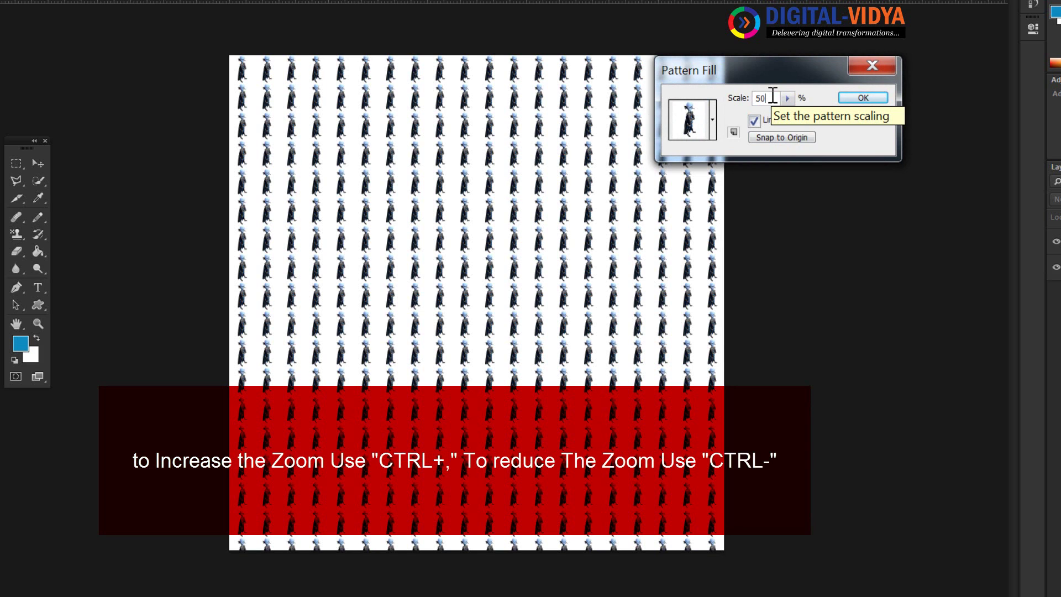
pyautogui.doubleClick(772, 97)
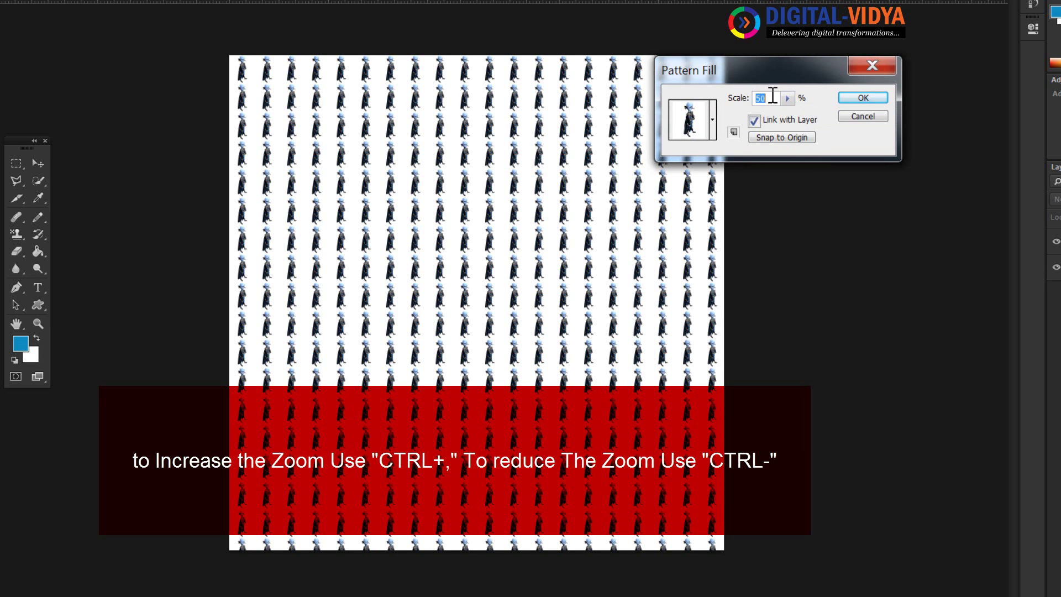
pyautogui.write('25')
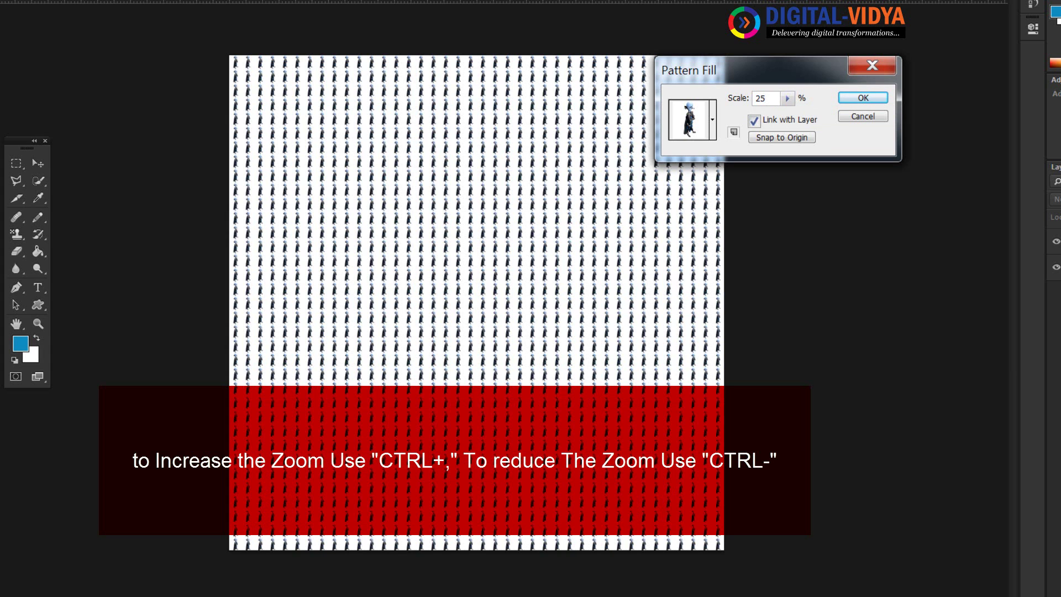
pyautogui.doubleClick(772, 97)
pyautogui.write('12.')
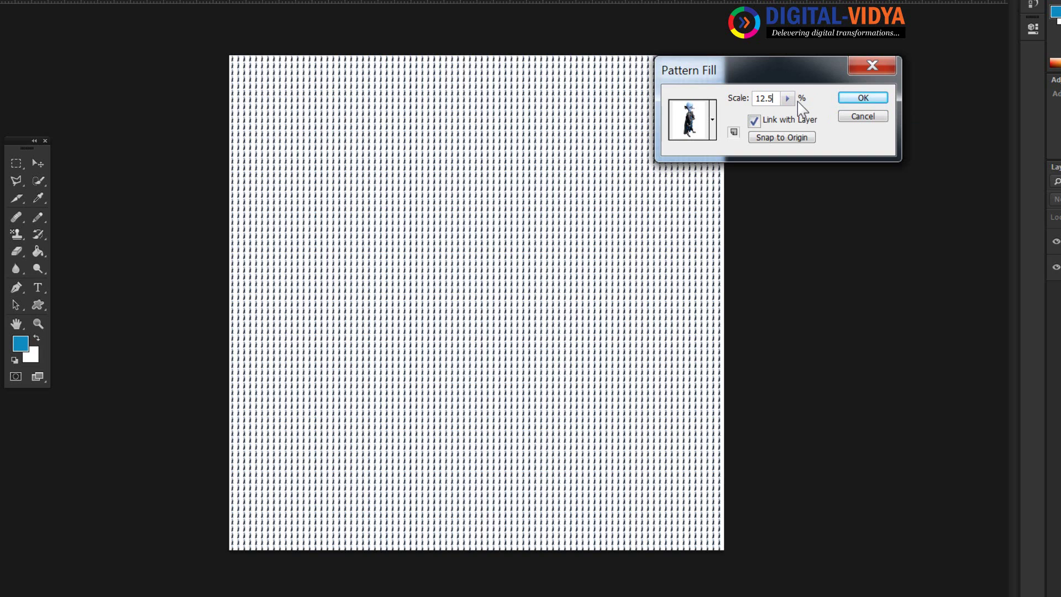
pyautogui.click(862, 116)
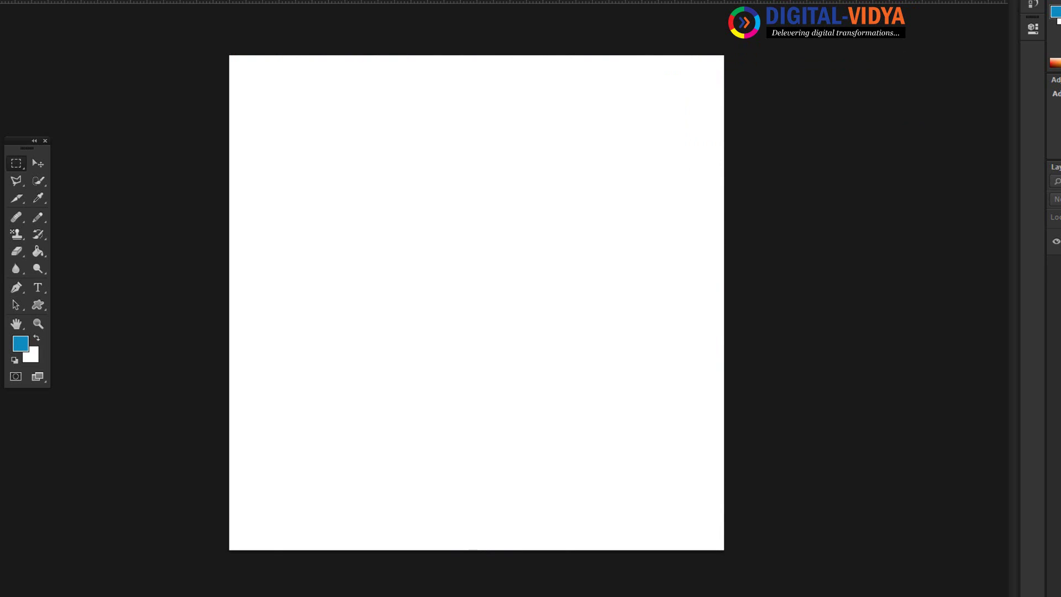
# Step: Reset the pattern library to defaults, then close Untitled-1 without saving
pyautogui.click(37, 239)
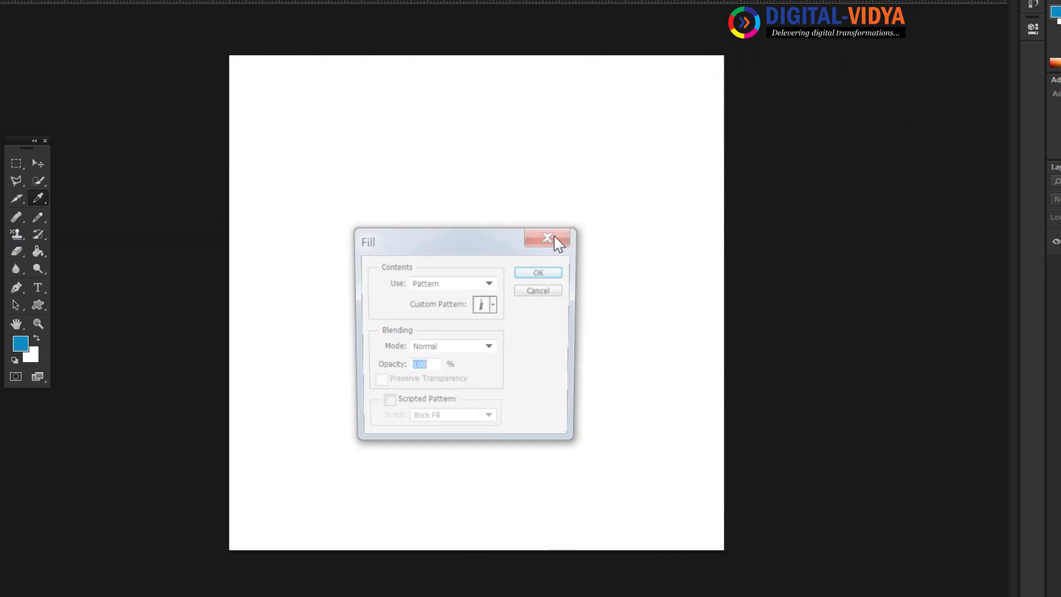
pyautogui.click(495, 305)
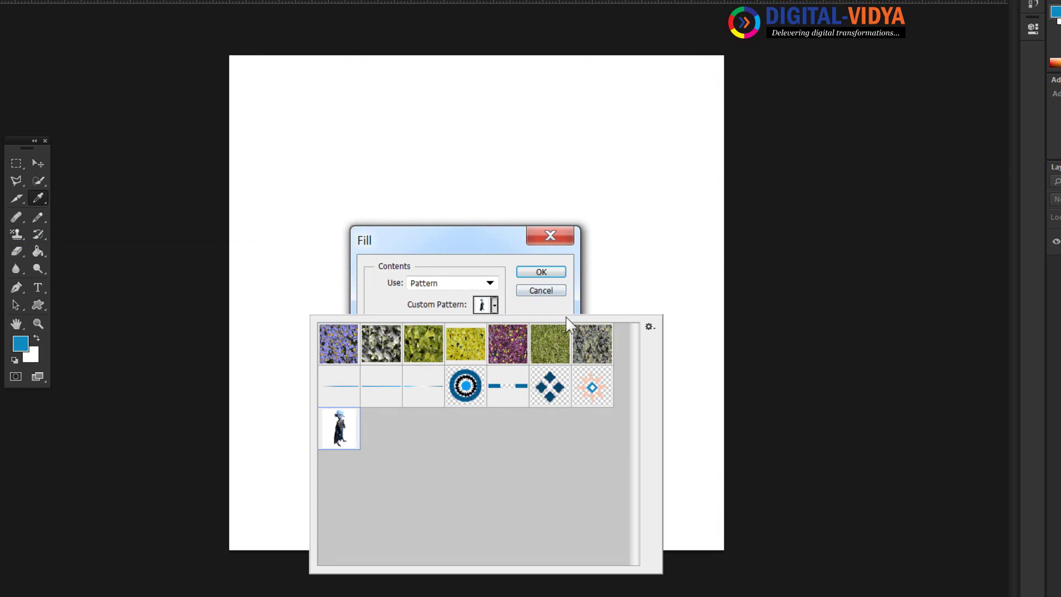
pyautogui.click(648, 327)
pyautogui.click(717, 325)
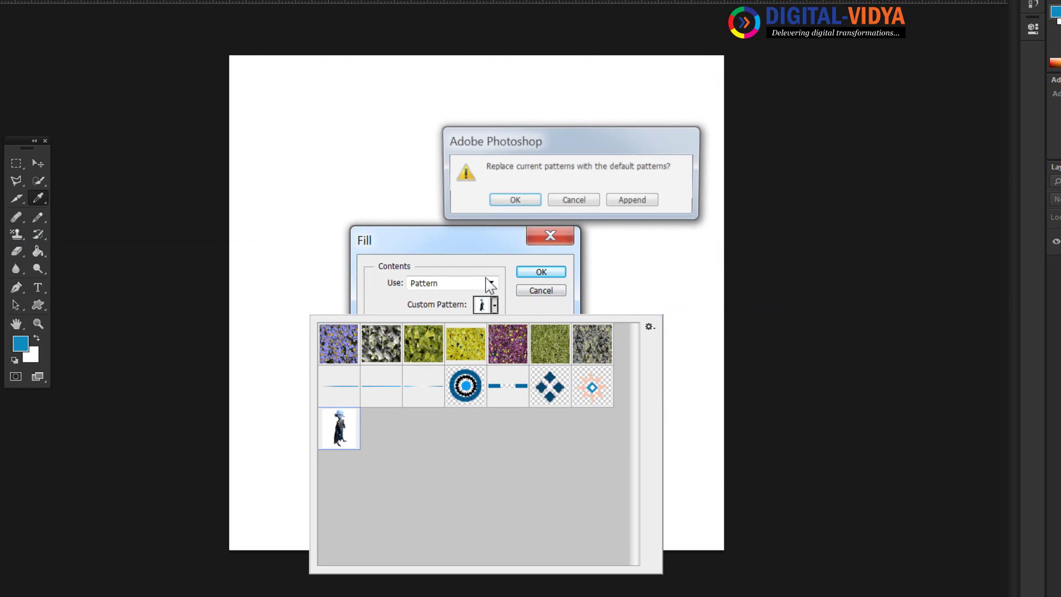
pyautogui.click(524, 202)
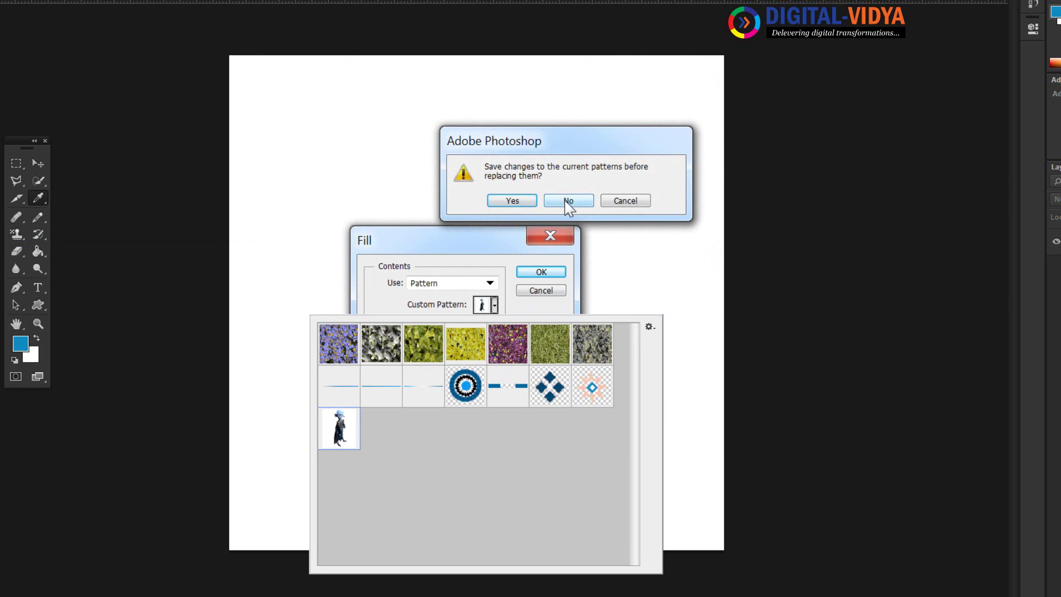
pyautogui.click(564, 200)
pyautogui.click(537, 294)
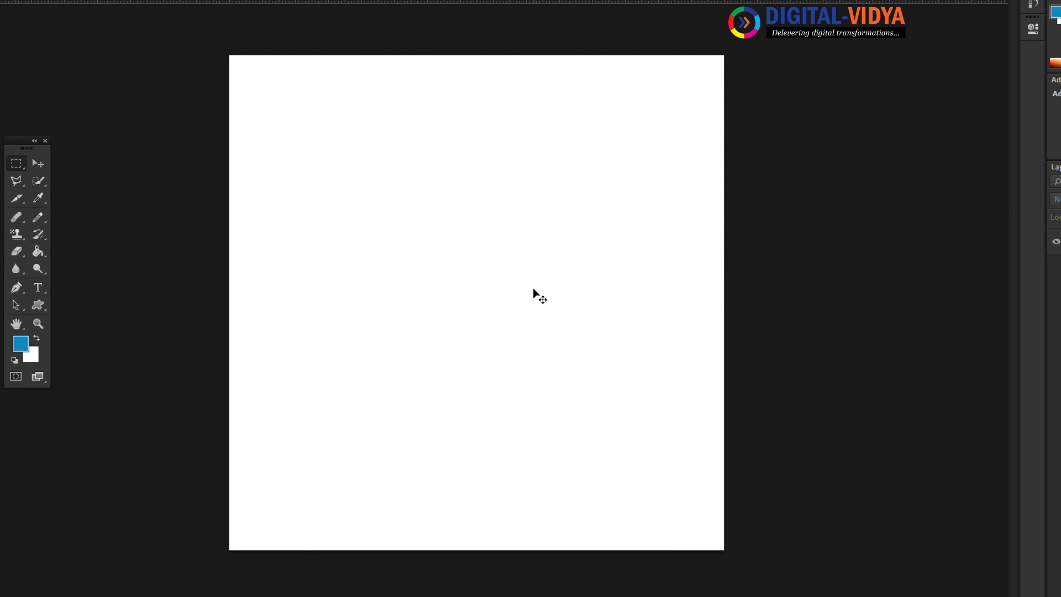
pyautogui.hotkey('ctrl', 'w')
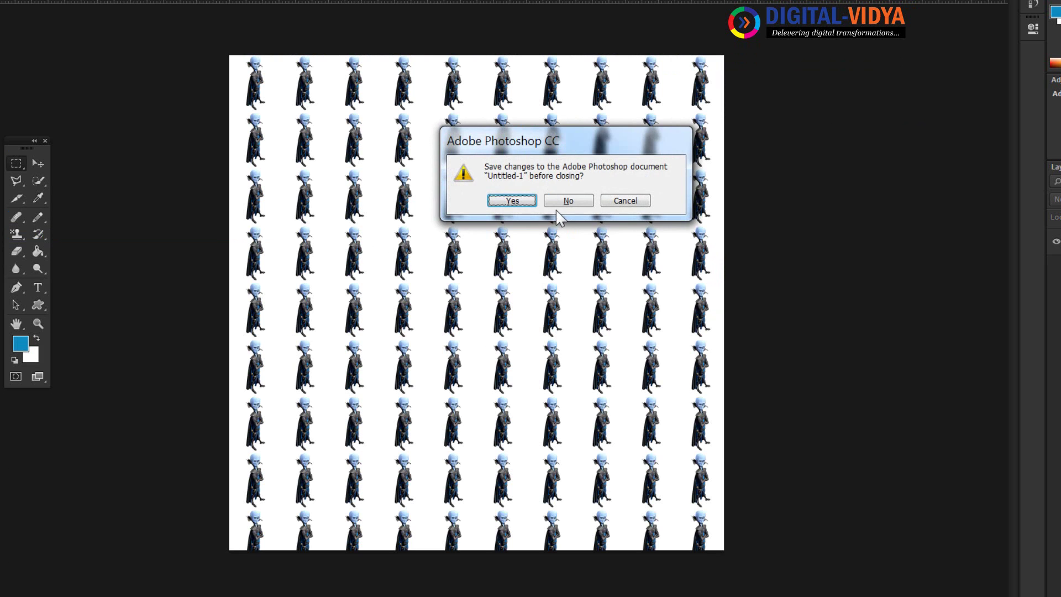
pyautogui.click(564, 201)
# Step: Create a 12 × 2 px, 72 ppi document and zoom it to fill the view
pyautogui.hotkey('ctrl', 'n')
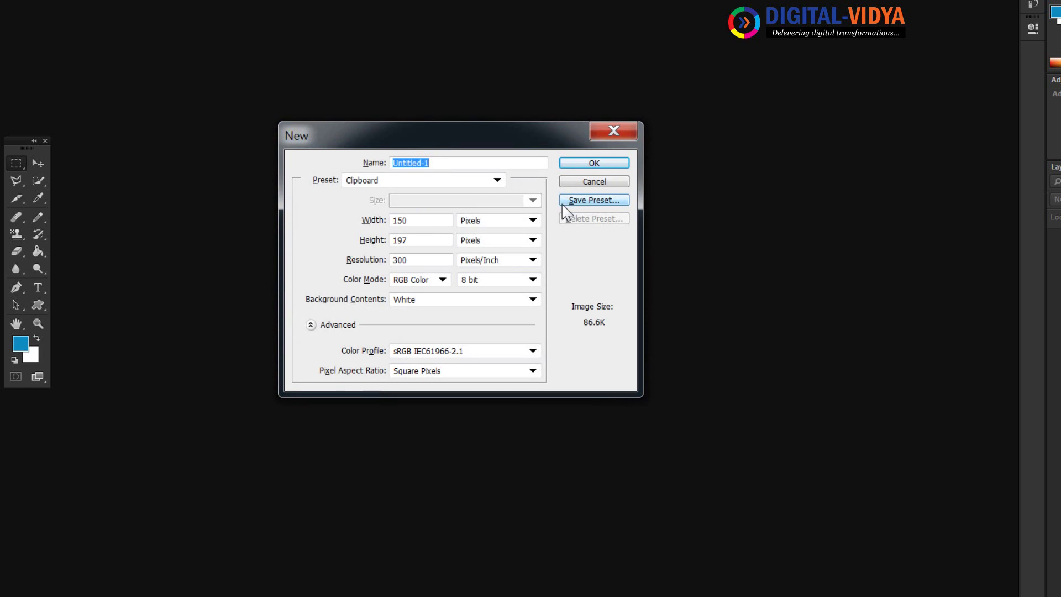
pyautogui.moveTo(420, 220); pyautogui.dragTo(331, 221)
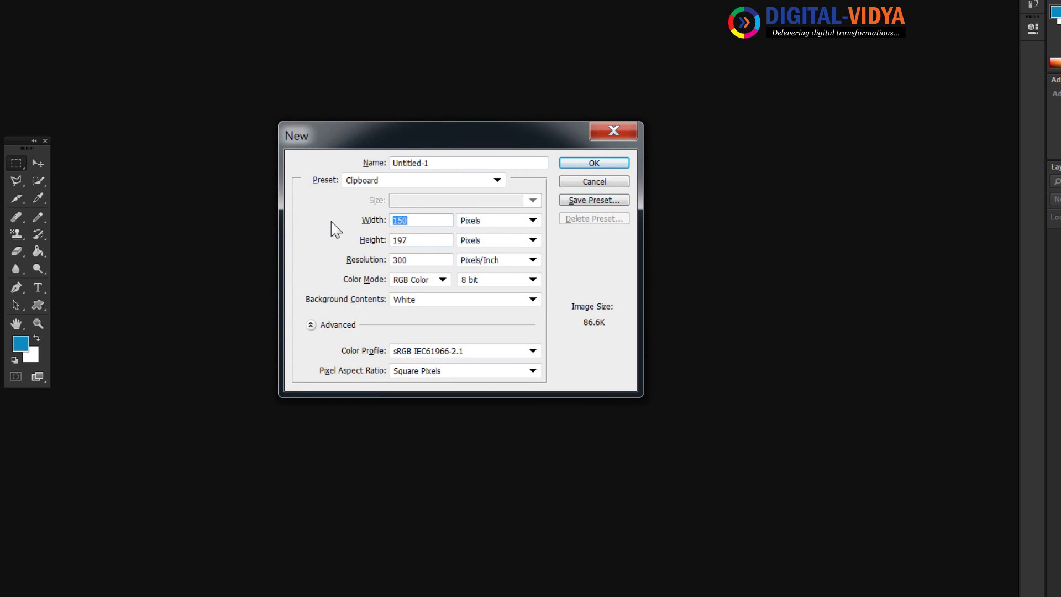
pyautogui.write('1')
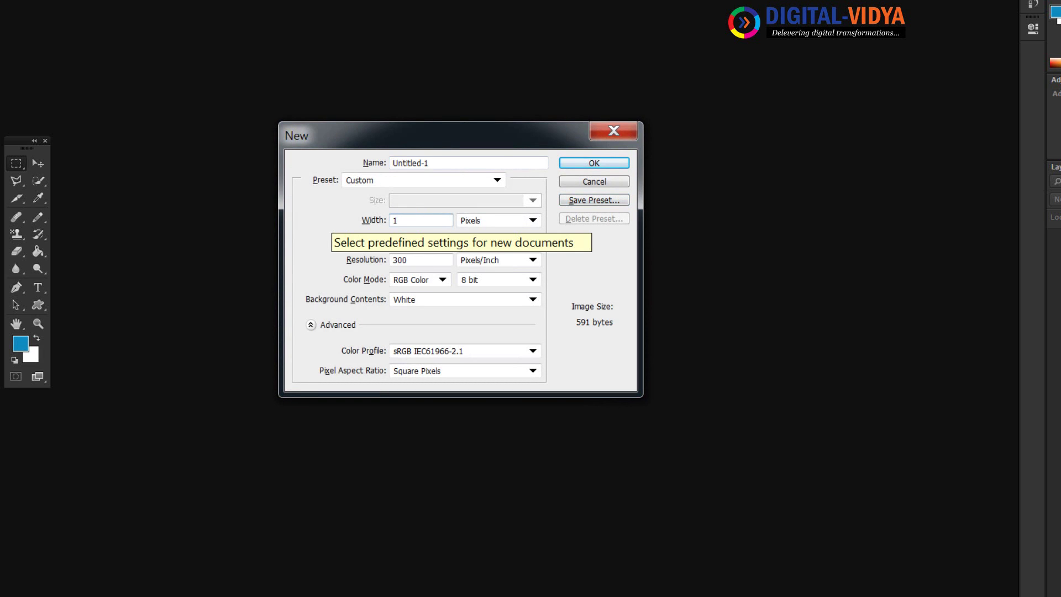
pyautogui.write('2')
pyautogui.press('Tab')
pyautogui.write('2')
pyautogui.press('Tab')
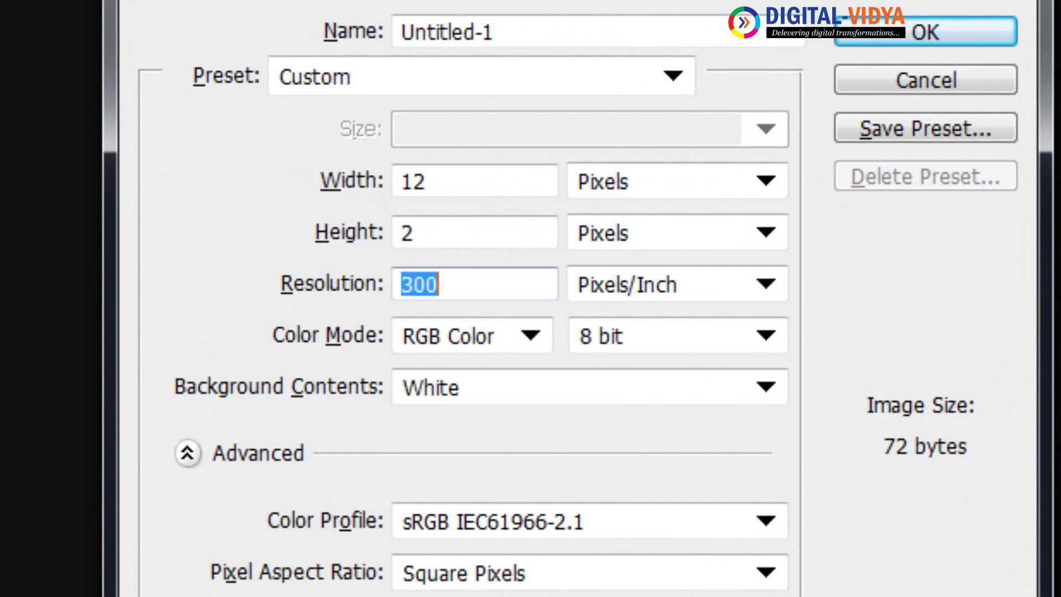
pyautogui.write('72')
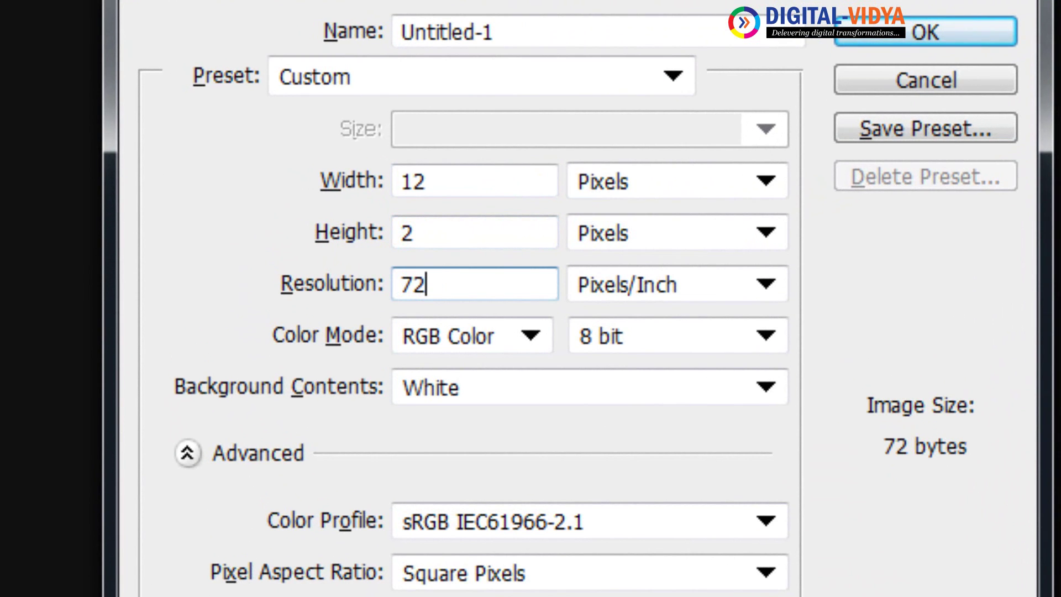
pyautogui.press('Return')
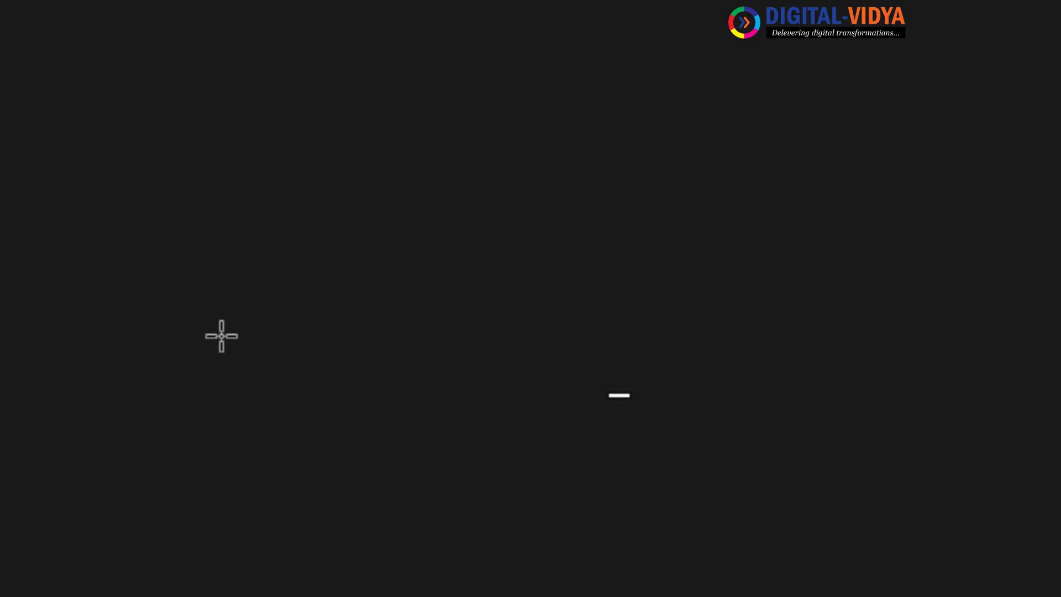
pyautogui.hotkey('ctrl', '0')
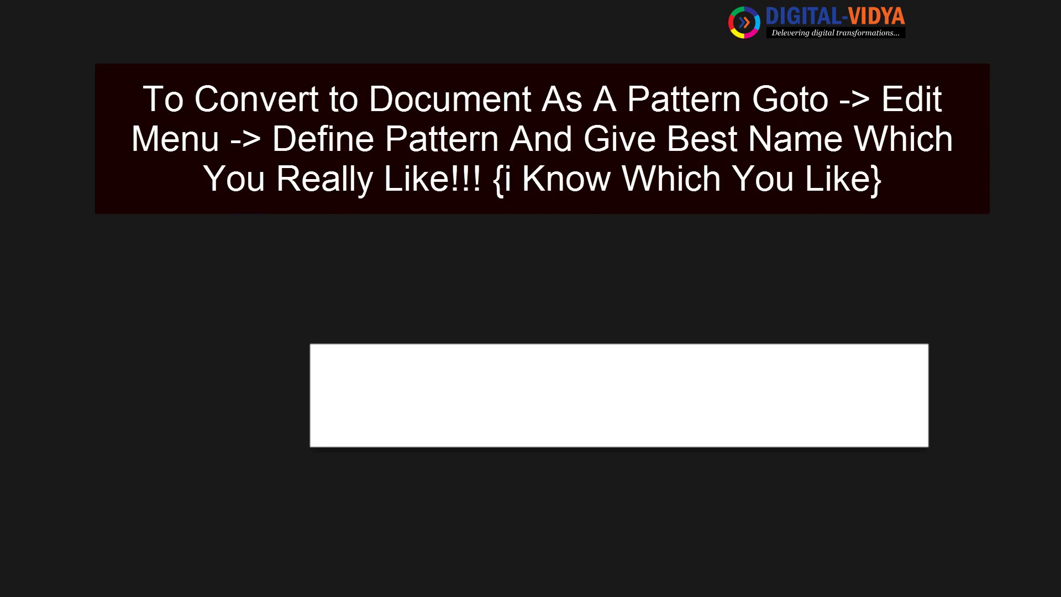
# Step: Fill the strip's left-end 2 px square with medium blue
pyautogui.moveTo(339, 307); pyautogui.dragTo(363, 539)
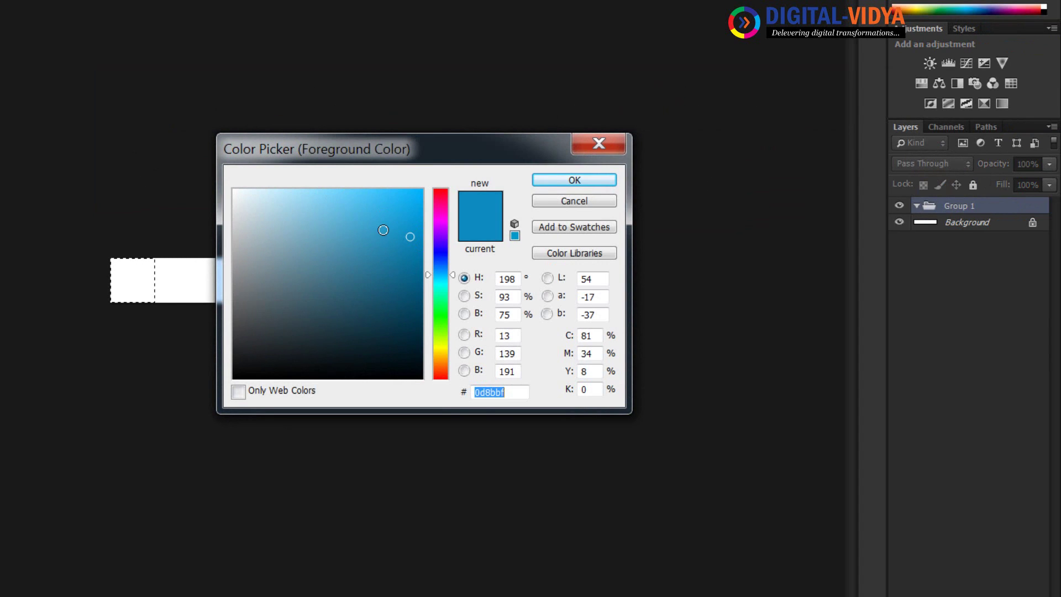
pyautogui.moveTo(379, 231); pyautogui.dragTo(402, 243)
pyautogui.click(574, 179)
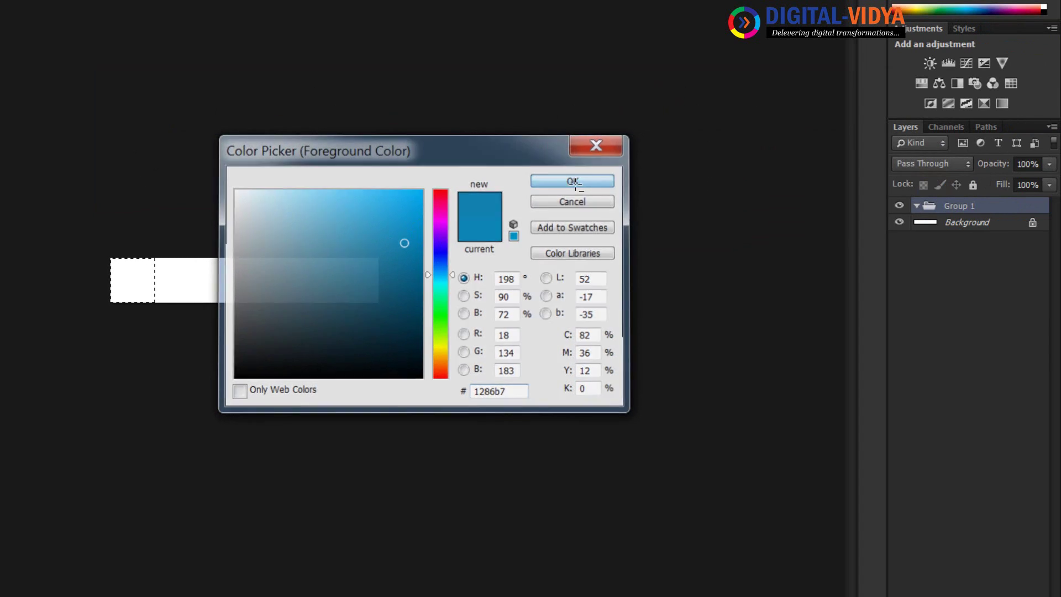
pyautogui.hotkey('alt', 'BackSpace')
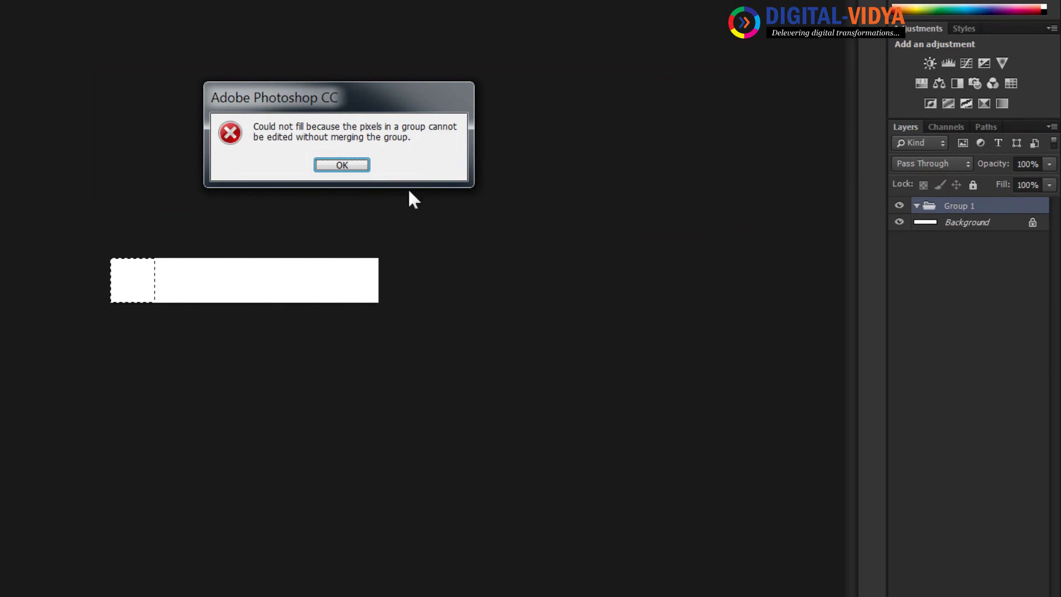
pyautogui.click(342, 163)
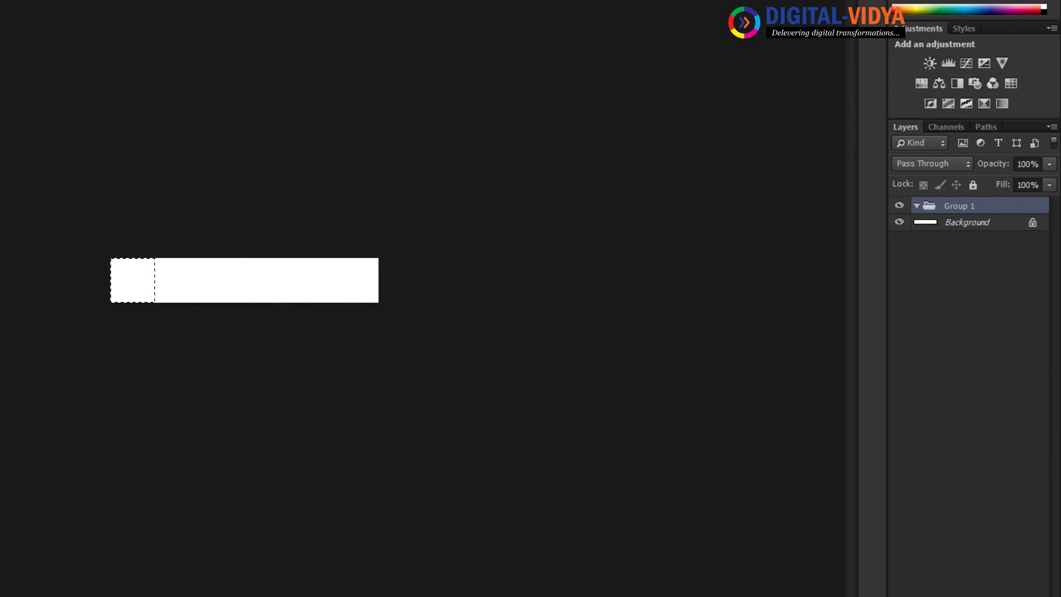
pyautogui.hotkey('ctrl', 'z')
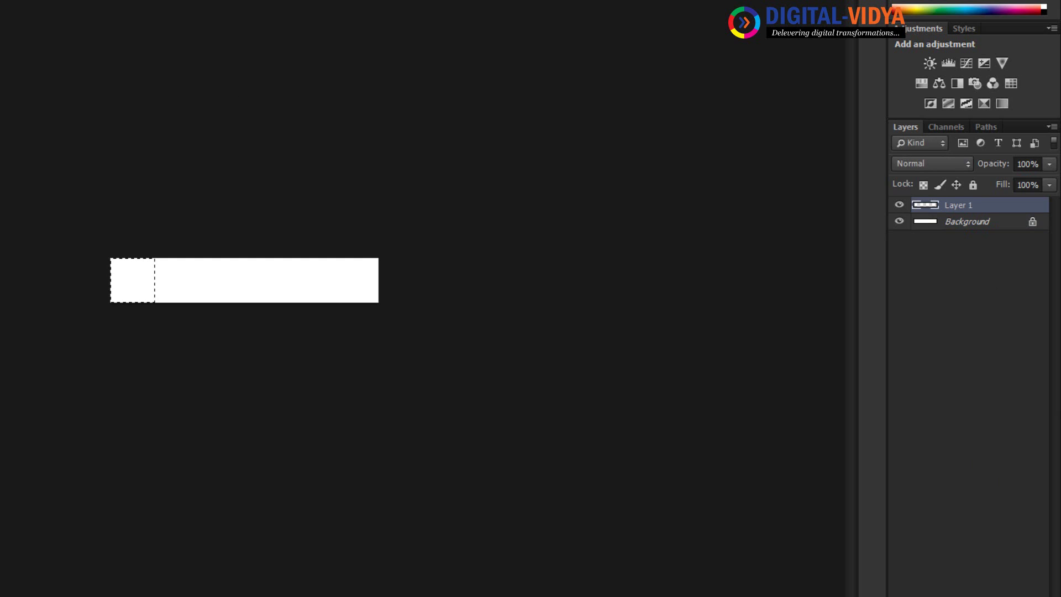
pyautogui.hotkey('alt', 'BackSpace')
# Step: Fill the right-end square blue too, deselect, and hide the white Background layer
pyautogui.moveTo(132, 280); pyautogui.dragTo(357, 281)
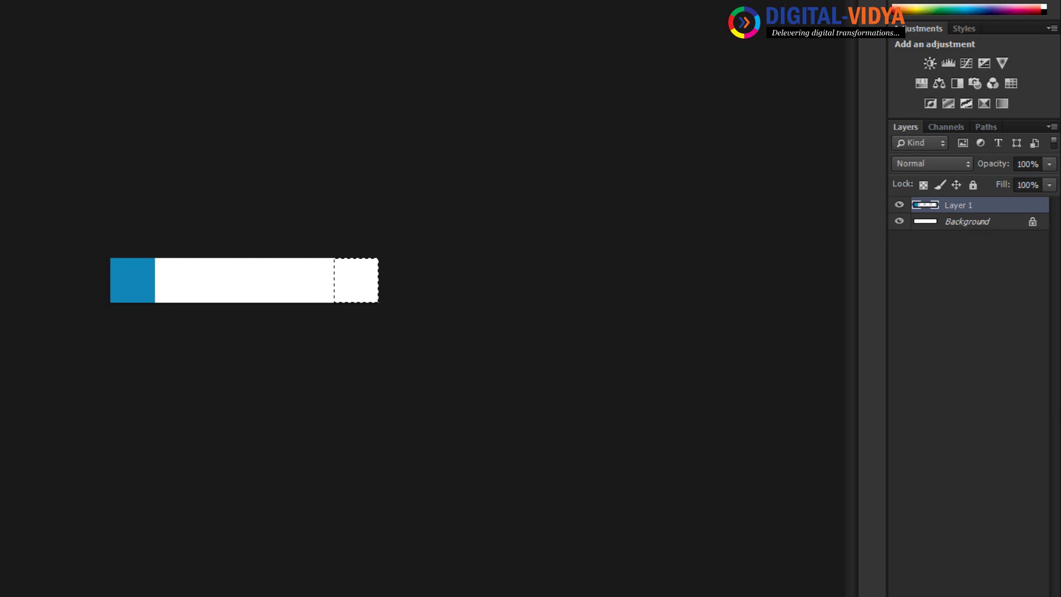
pyautogui.hotkey('alt', 'BackSpace')
pyautogui.hotkey('ctrl', 'd')
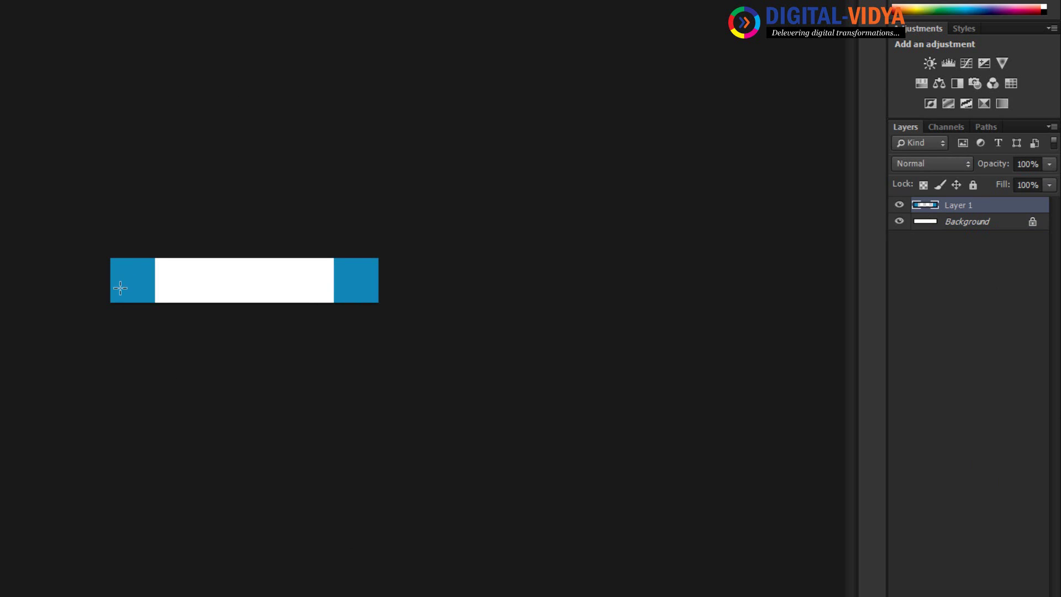
pyautogui.click(897, 222)
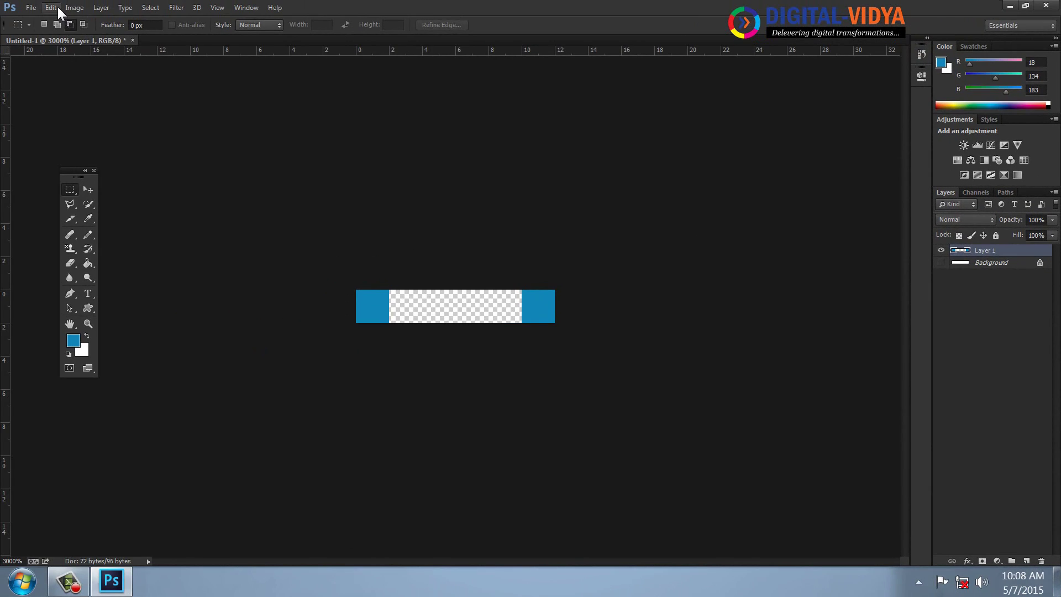
# Step: Define the strip as a new pattern named 'Exe'
pyautogui.click(51, 7)
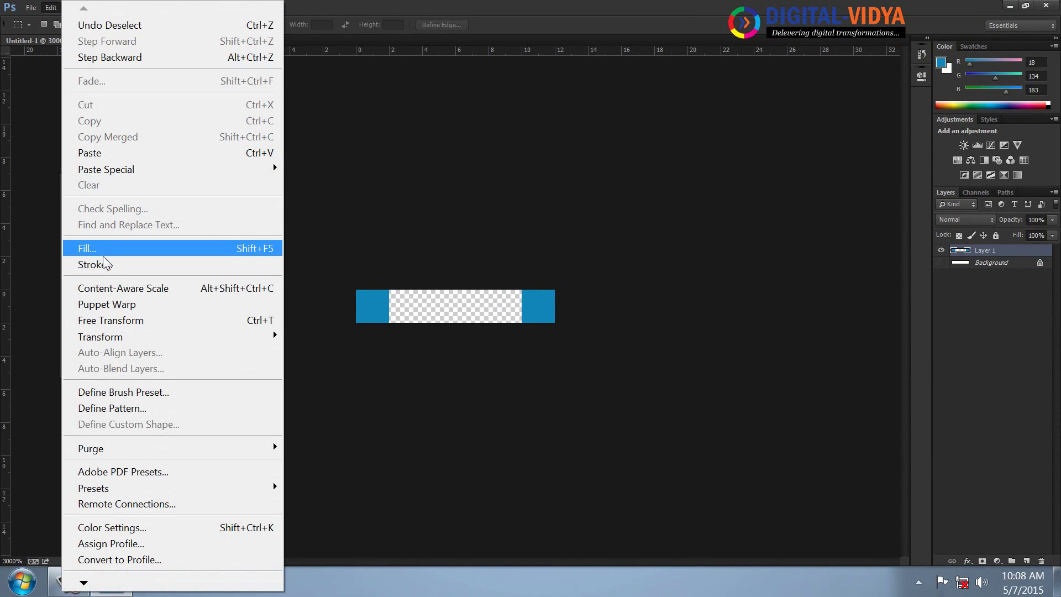
pyautogui.click(122, 408)
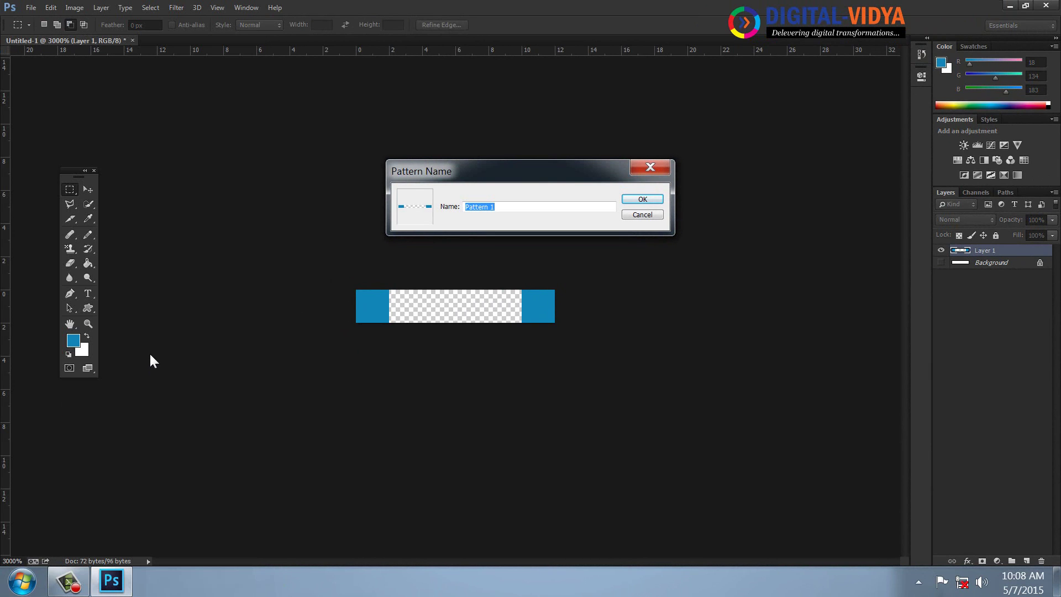
pyautogui.write('Ex')
pyautogui.write('ample2')
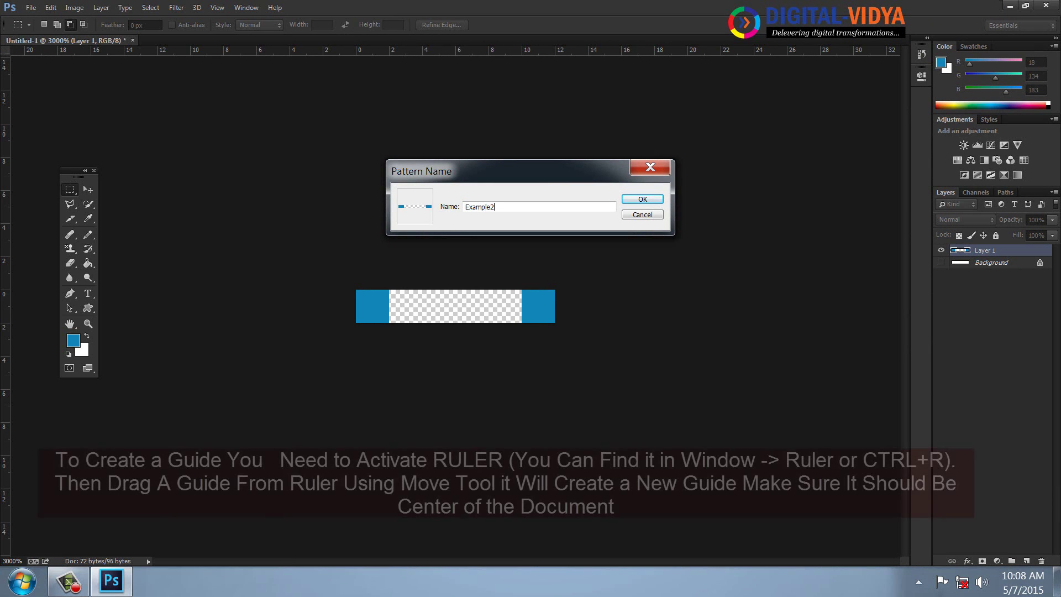
pyautogui.press('Return')
# Step: Create a new 1500 × 500 px document
pyautogui.hotkey('ctrl', 'n')
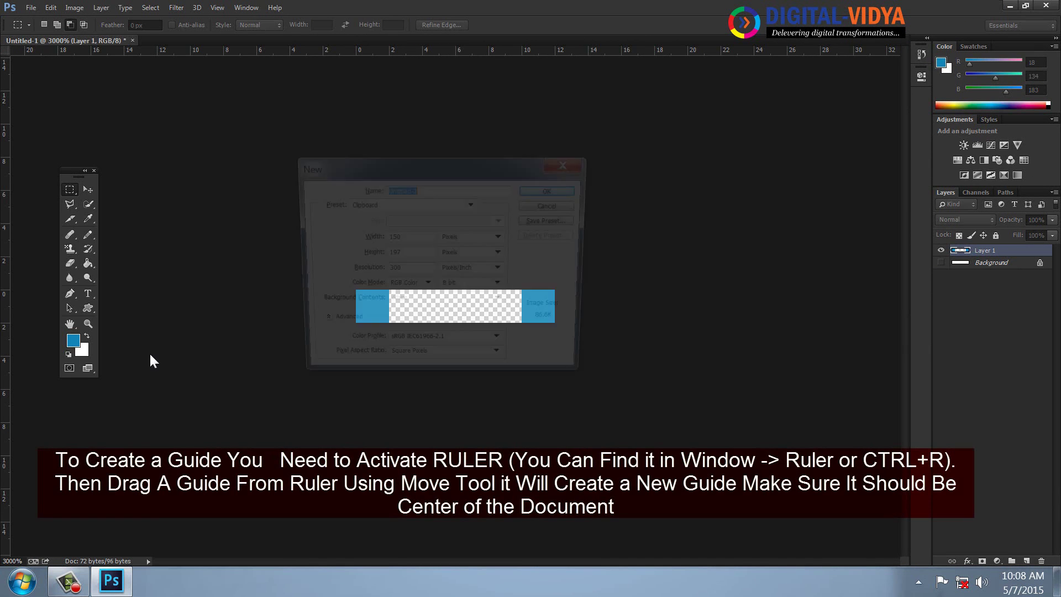
pyautogui.doubleClick(414, 237)
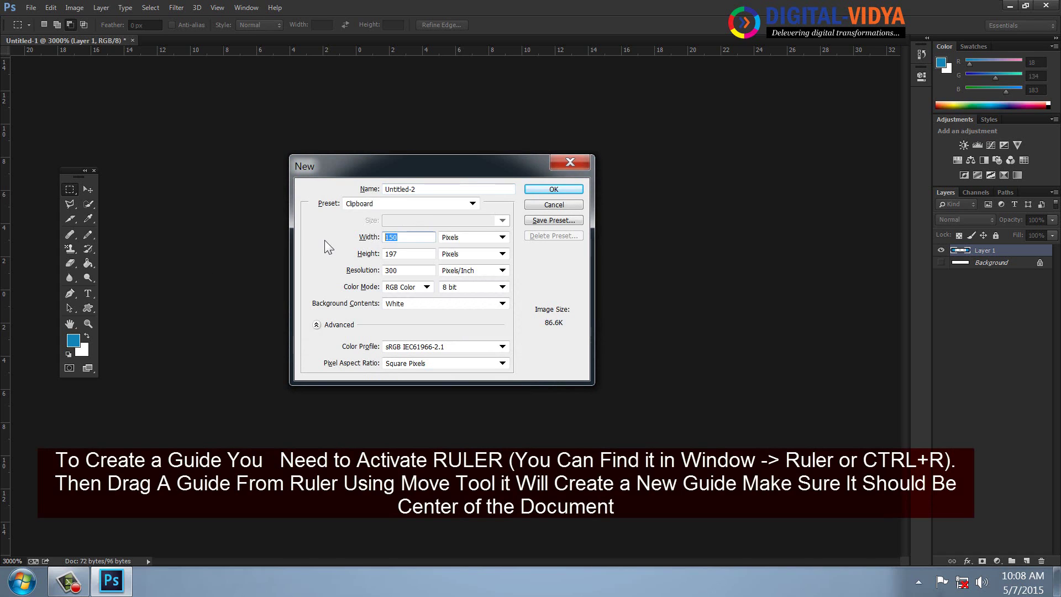
pyautogui.write('1500')
pyautogui.press('Tab')
pyautogui.press('Tab')
pyautogui.write('5')
pyautogui.write('00')
pyautogui.press('Return')
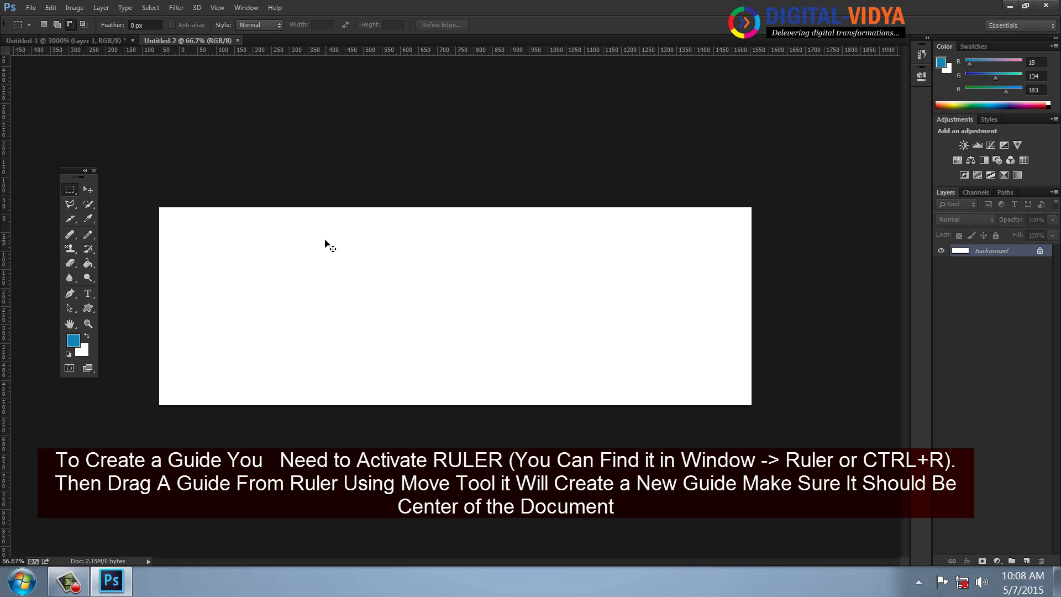
# Step: Add an empty layer and pick the blue strip pattern in the Fill dialog
pyautogui.click(51, 7)
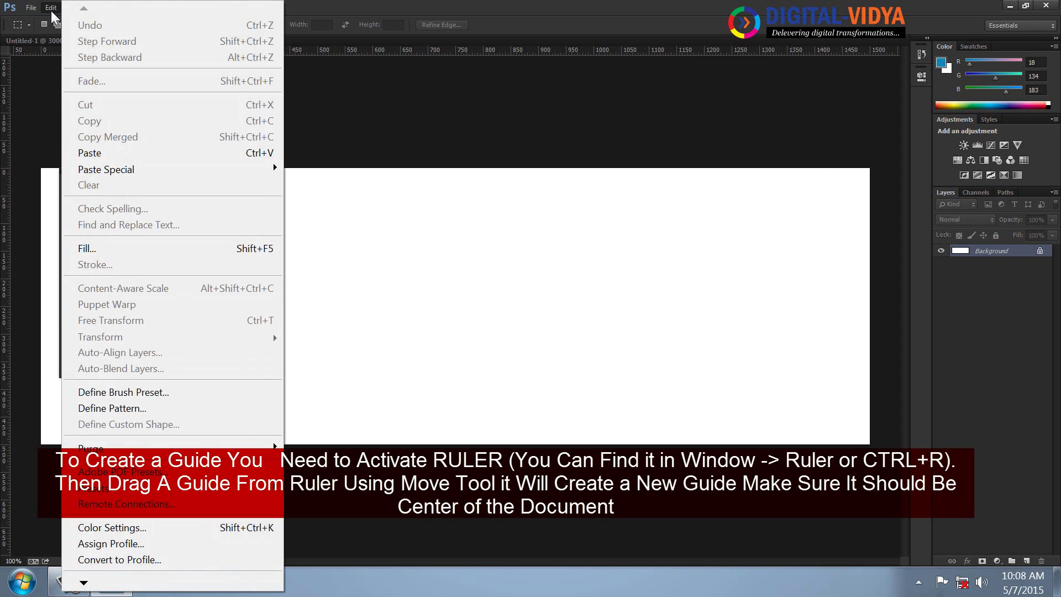
pyautogui.click(138, 248)
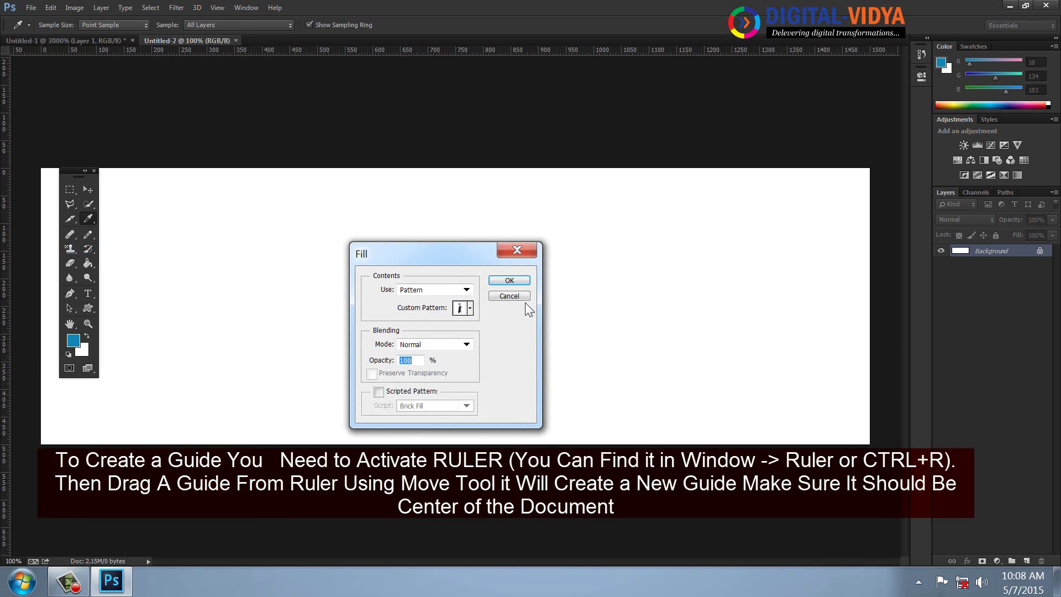
pyautogui.click(527, 295)
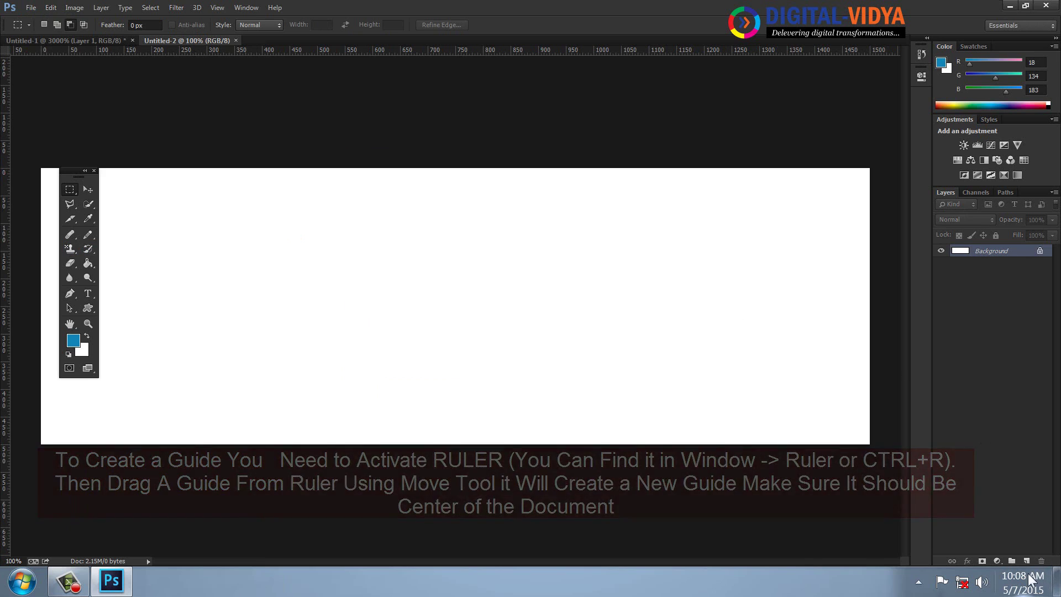
pyautogui.click(1025, 561)
pyautogui.click(50, 7)
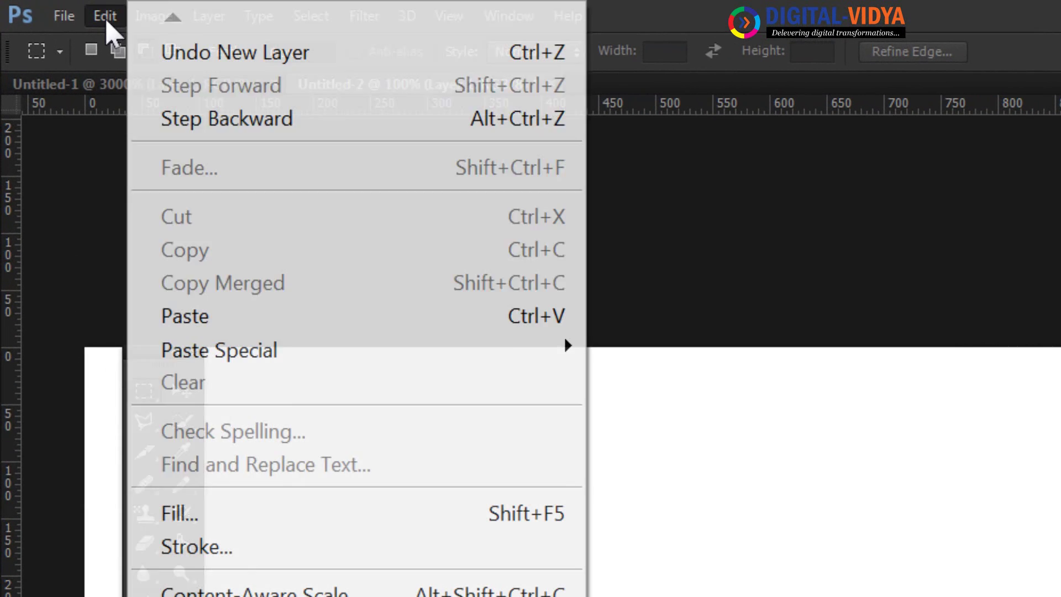
pyautogui.click(210, 506)
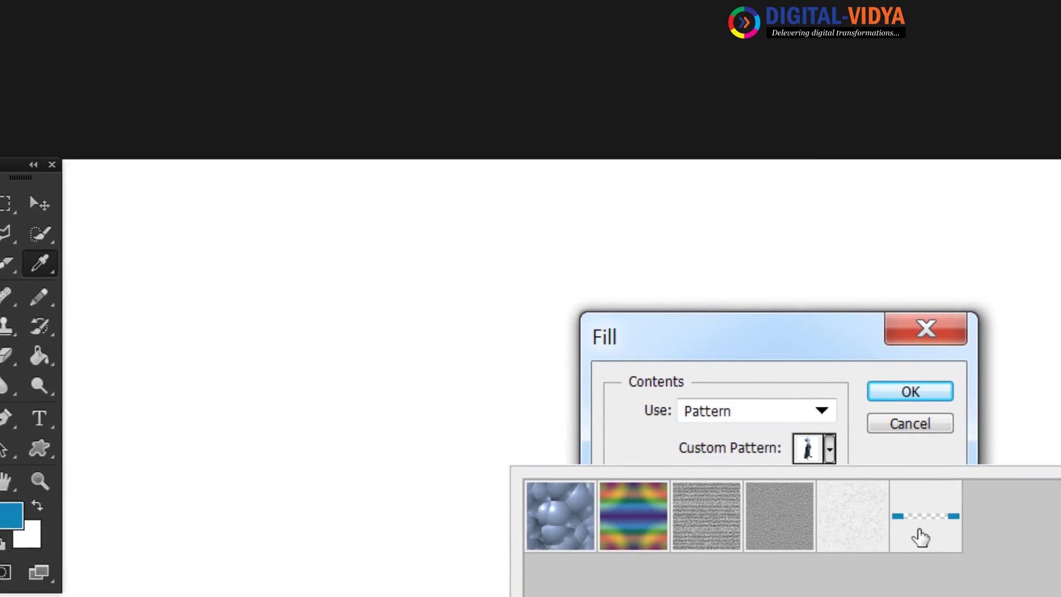
pyautogui.click(918, 536)
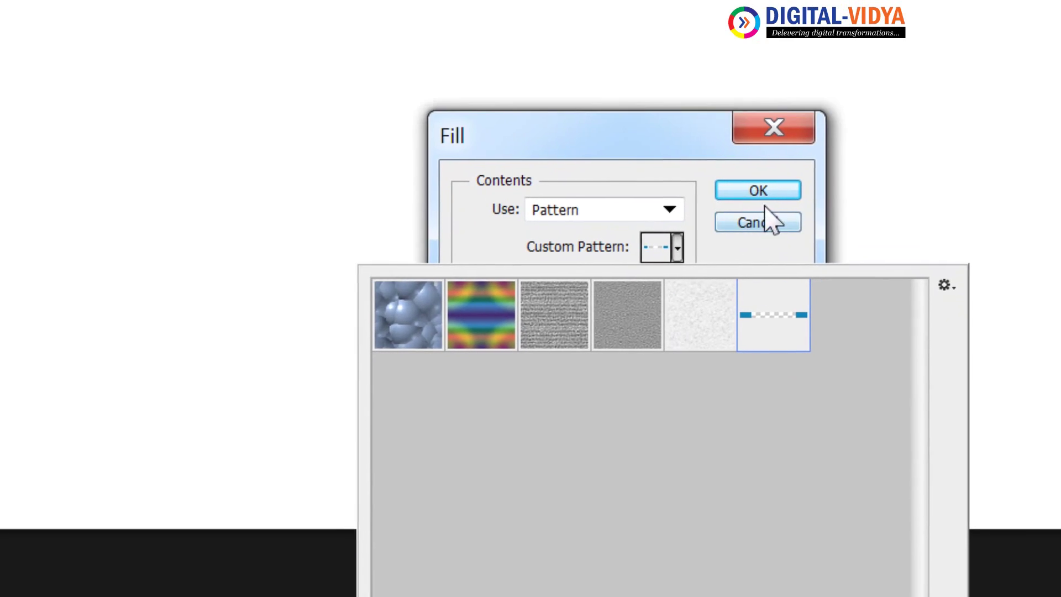
pyautogui.click(735, 181)
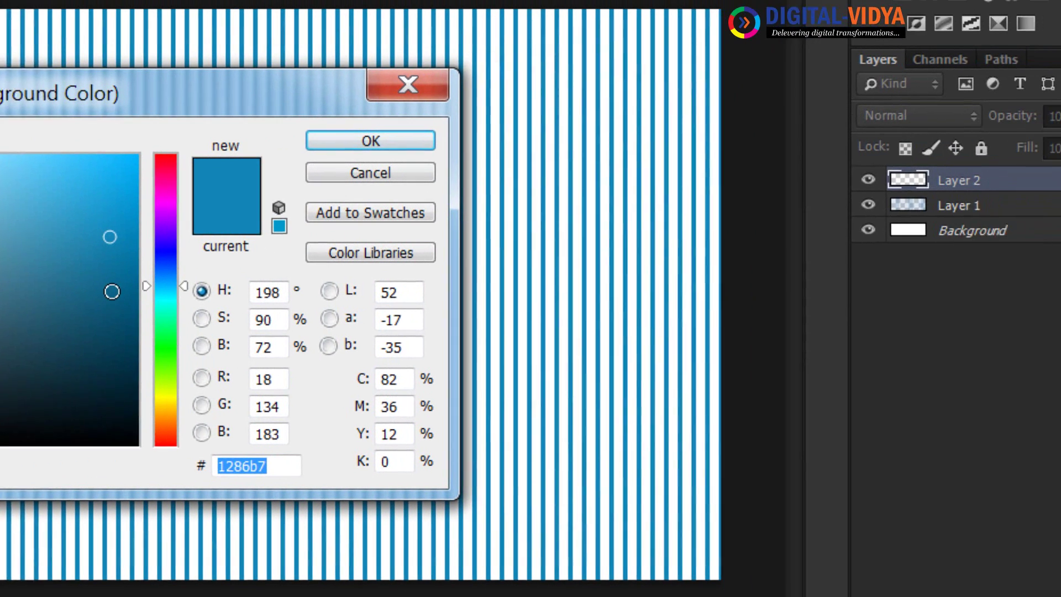
# Step: Fill Layer 2 with a solid dark blue colour
pyautogui.moveTo(98, 295); pyautogui.dragTo(64, 314)
pyautogui.click(363, 148)
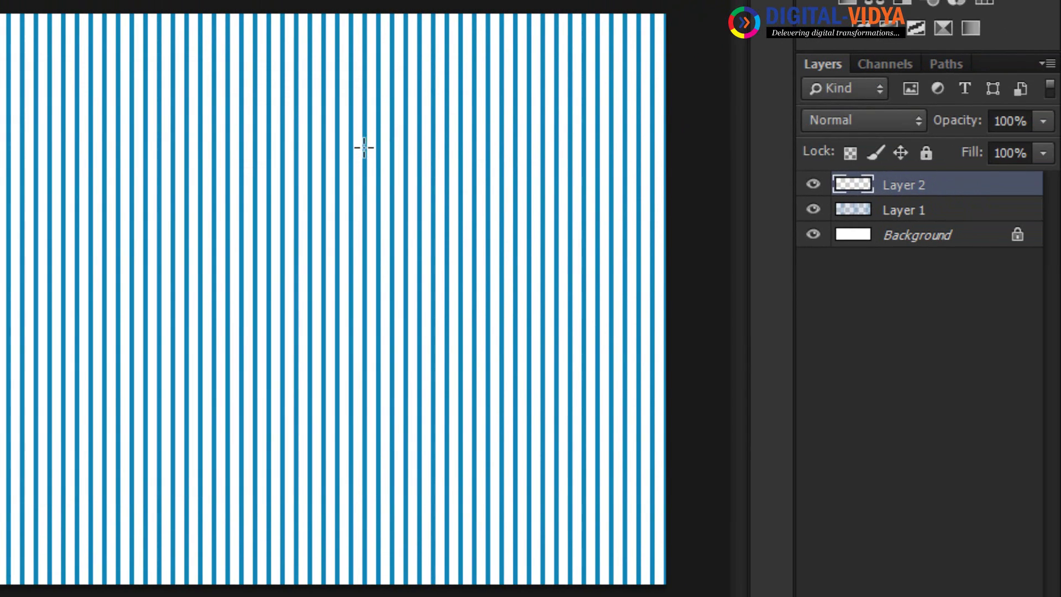
pyautogui.hotkey('shift', 'F5')
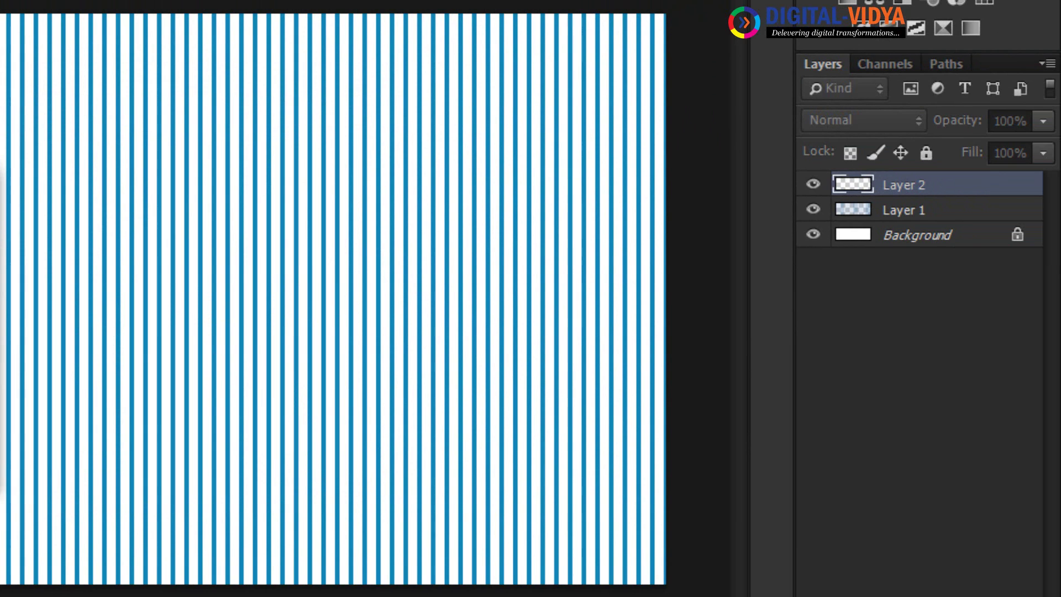
pyautogui.press('Return')
# Step: Move the striped Layer 1 above Layer 2 and lower its opacity to 20%
pyautogui.click(874, 218)
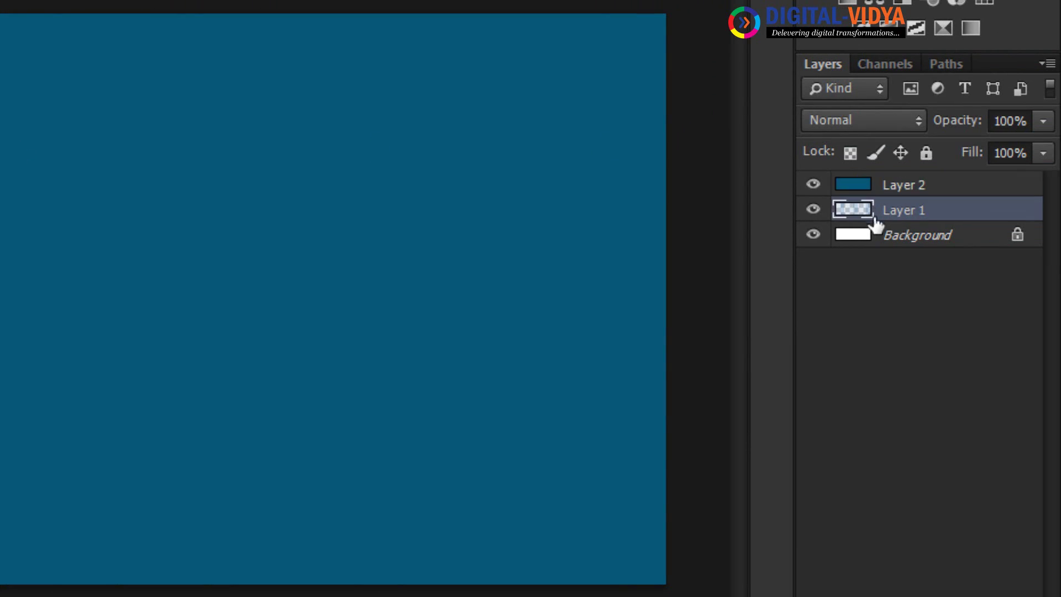
pyautogui.keyDown('shift'); pyautogui.click(862, 185); pyautogui.keyUp('shift')
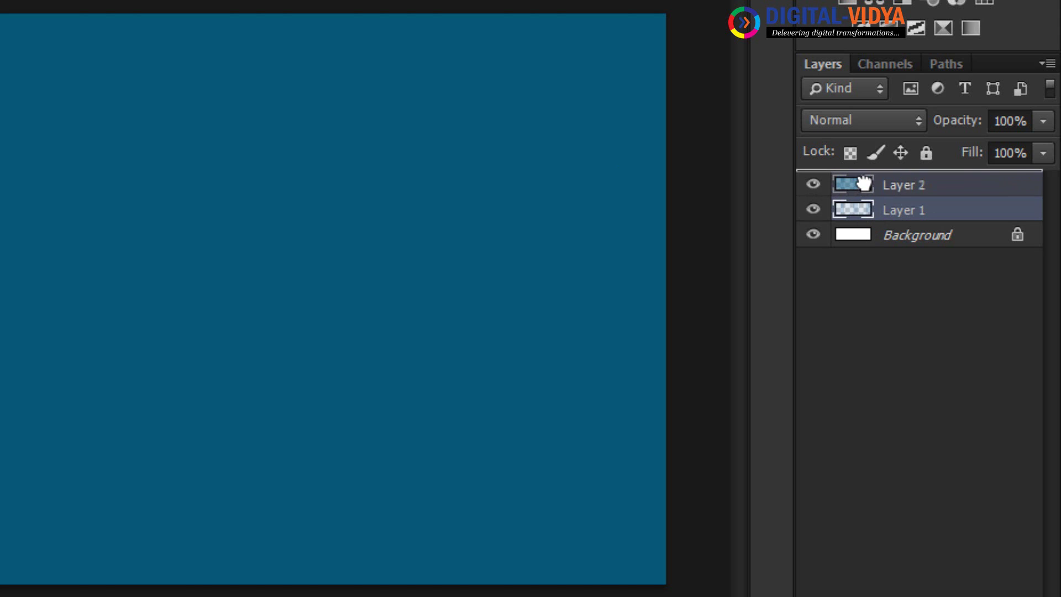
pyautogui.moveTo(864, 183); pyautogui.dragTo(864, 180)
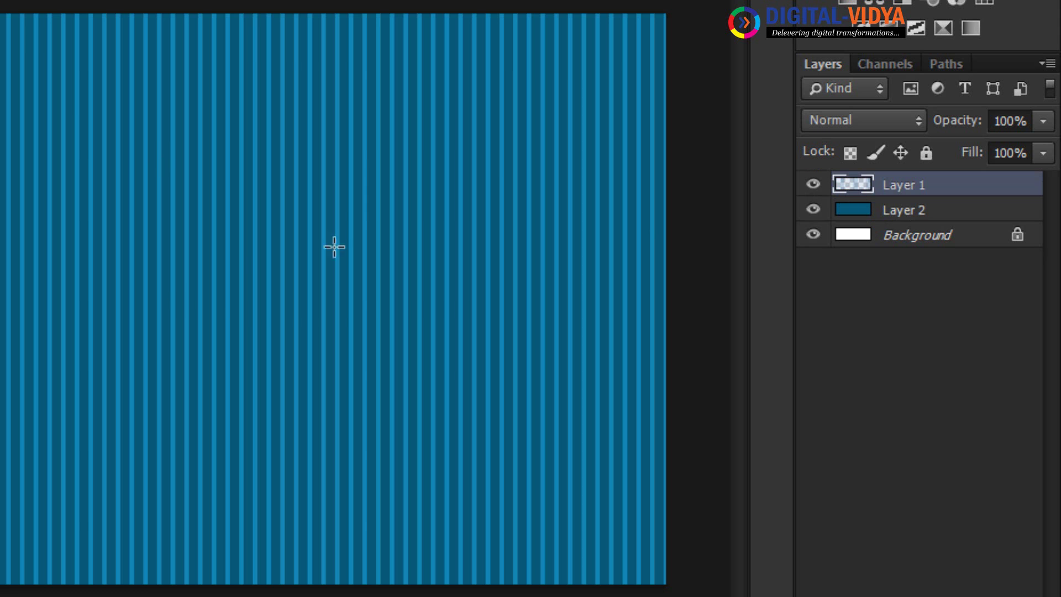
pyautogui.click(1041, 121)
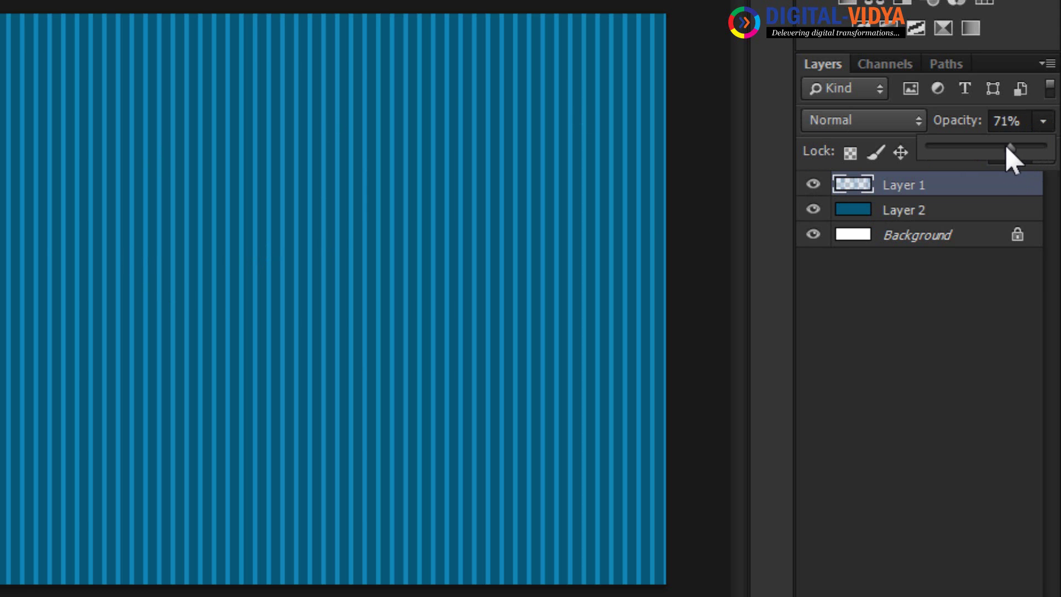
pyautogui.moveTo(1006, 145); pyautogui.dragTo(950, 162)
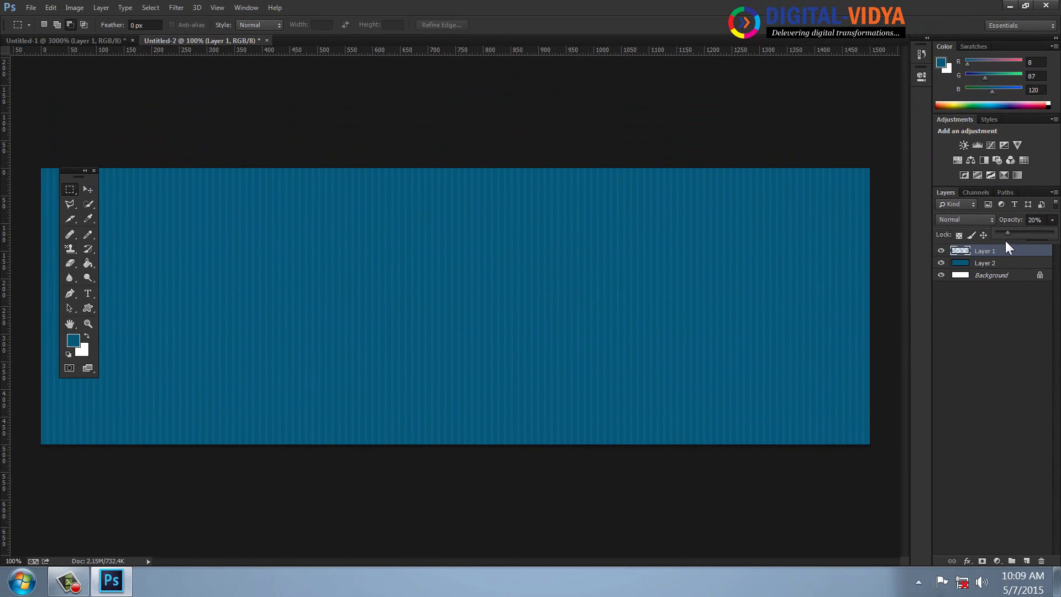
# Step: Close Untitled-2 and Untitled-1 without saving changes
pyautogui.hotkey('ctrl', 'w')
pyautogui.click(530, 218)
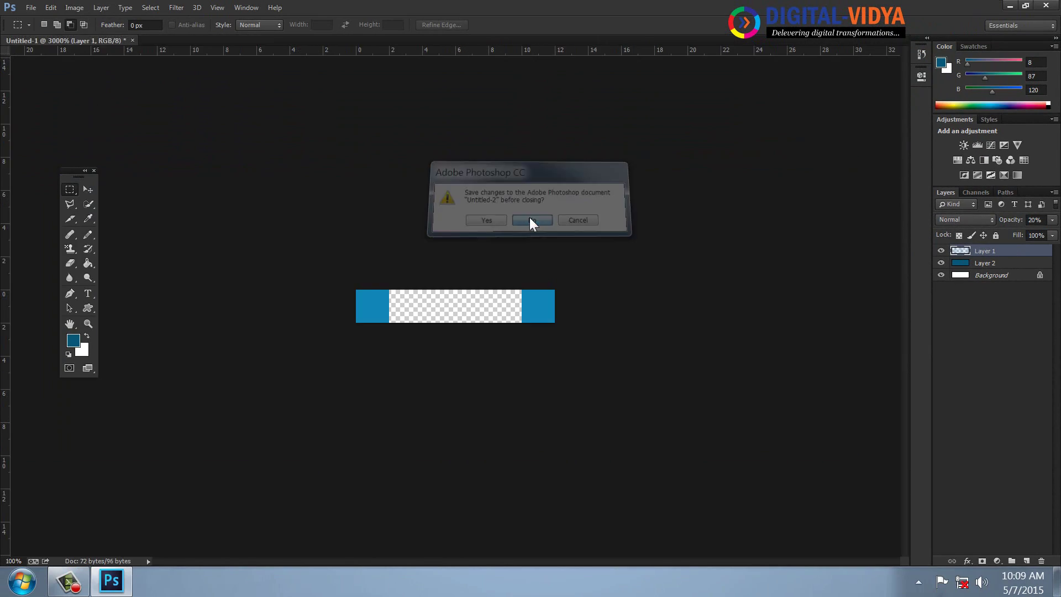
pyautogui.hotkey('ctrl', 'w')
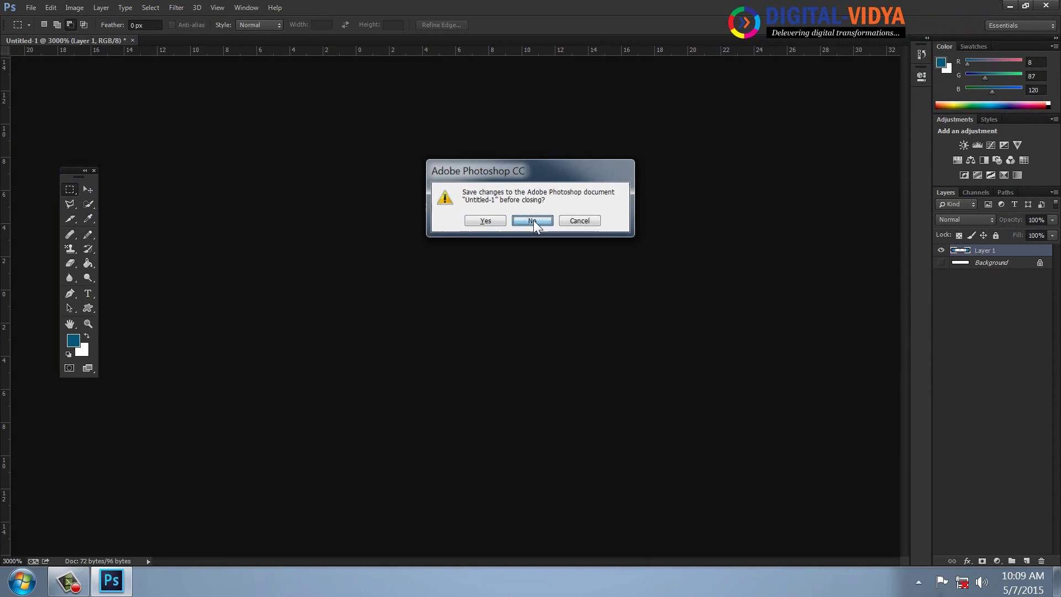
pyautogui.click(533, 219)
# Step: Create a new 150 × 150 px document with an empty layer above the background
pyautogui.hotkey('ctrl', 'n')
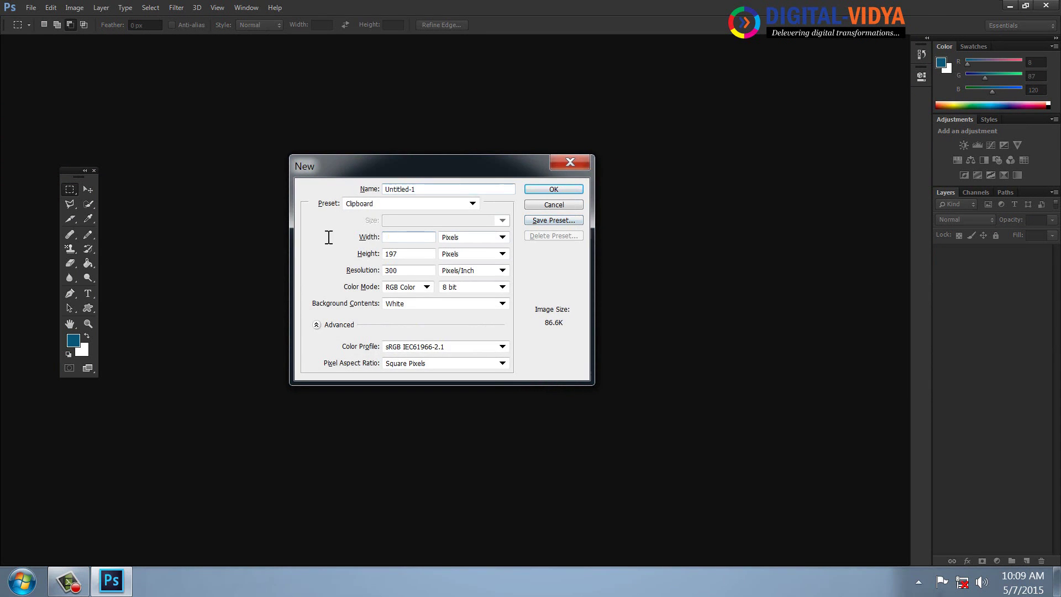
pyautogui.doubleClick(393, 236)
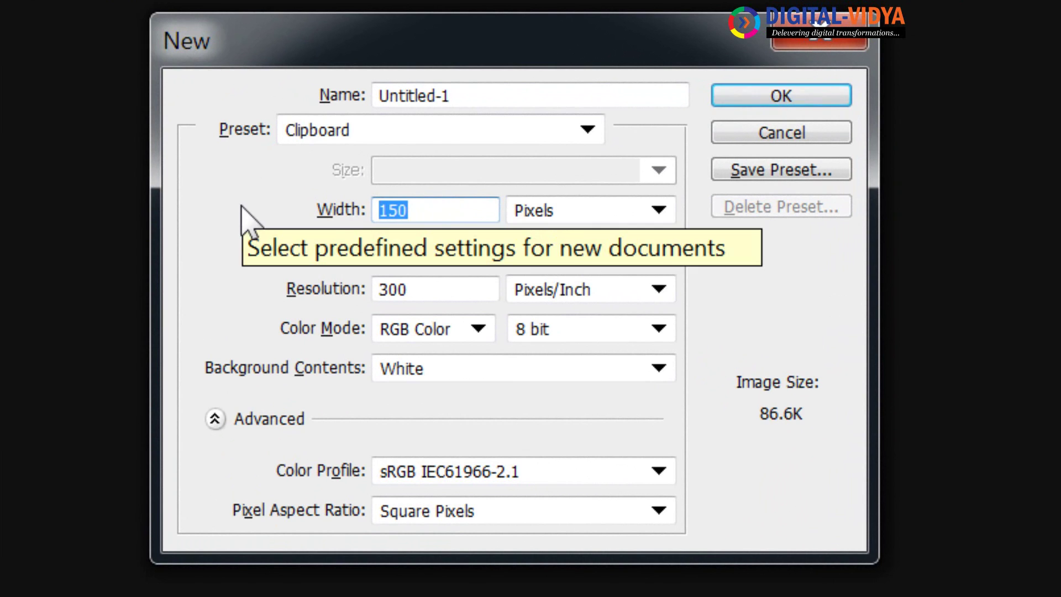
pyautogui.write('150')
pyautogui.press('Tab')
pyautogui.write('15')
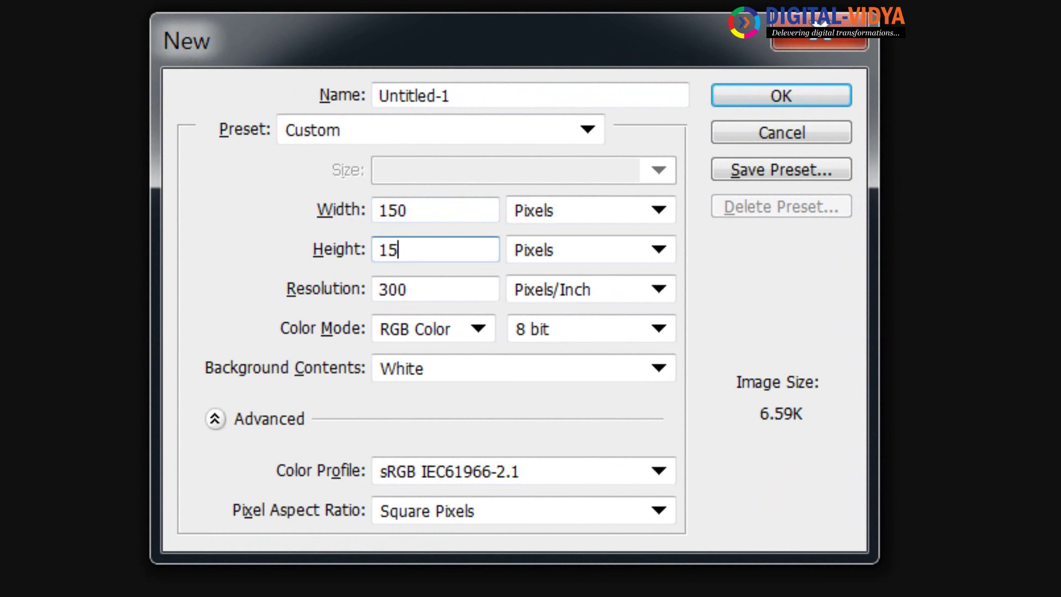
pyautogui.write('0')
pyautogui.press('Tab')
pyautogui.press('Return')
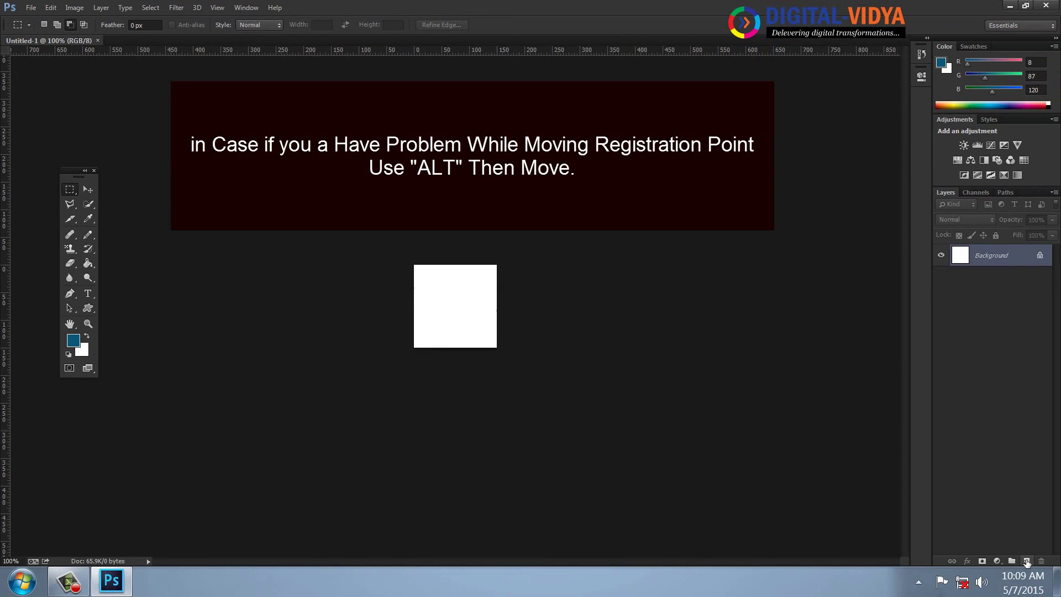
pyautogui.click(1025, 560)
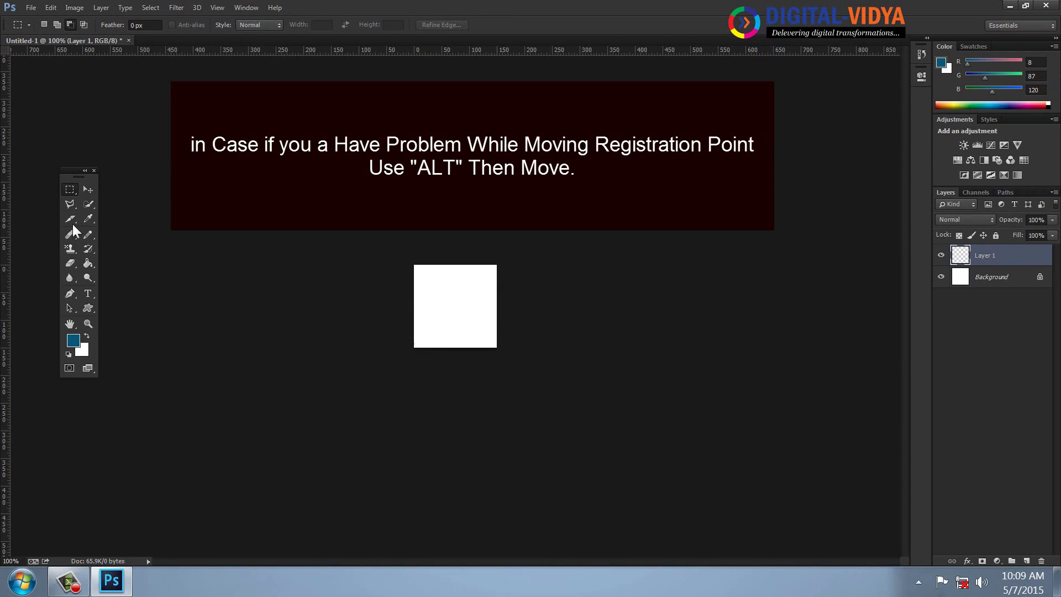
# Step: Drag horizontal and vertical guides crossing at the canvas centre, then zoom to 400%
pyautogui.click(87, 189)
pyautogui.moveTo(259, 51); pyautogui.dragTo(270, 309)
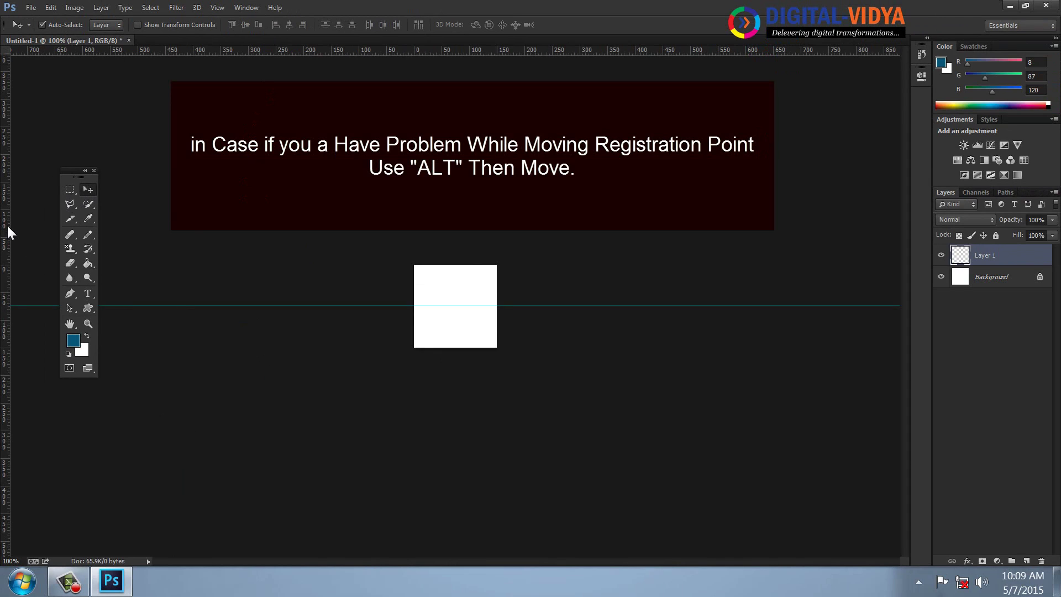
pyautogui.moveTo(6, 224)
pyautogui.mouseDown()
pyautogui.moveTo(475, 236)
pyautogui.moveTo(458, 241)
pyautogui.mouseUp()
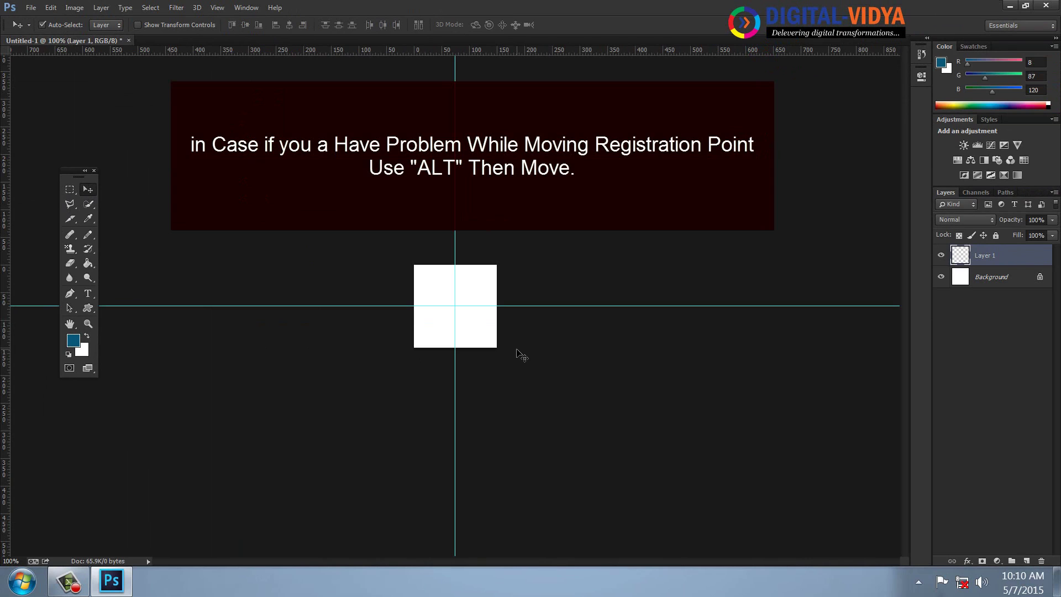
pyautogui.hotkey('ctrl', '+')
pyautogui.hotkey('ctrl', '+')
pyautogui.hotkey('ctrl', '+')
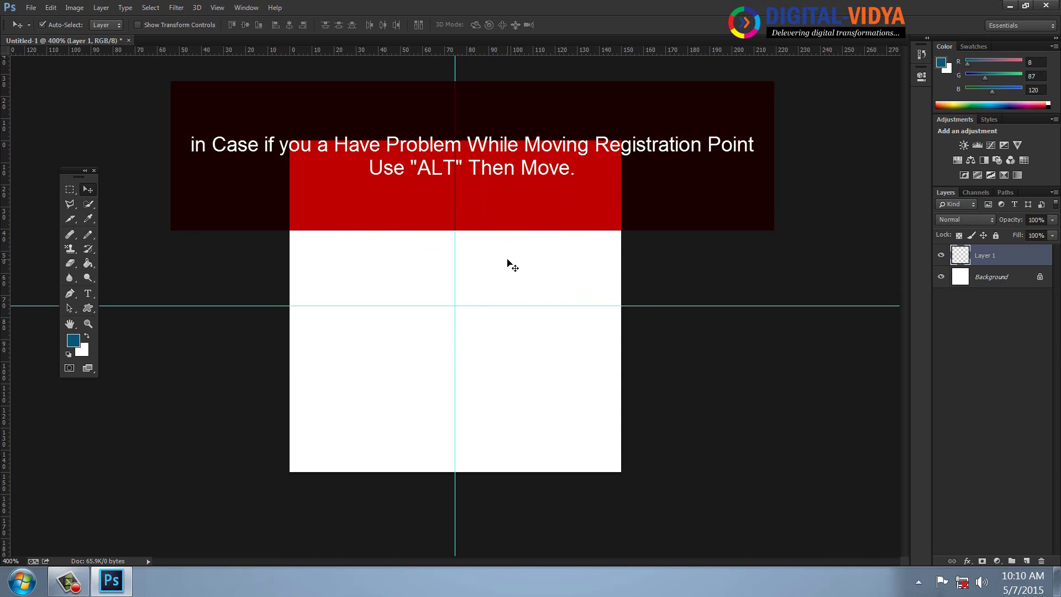
# Step: Select a narrow triangle at the top edge on the vertical guide with Polygonal Lasso
pyautogui.click(70, 190)
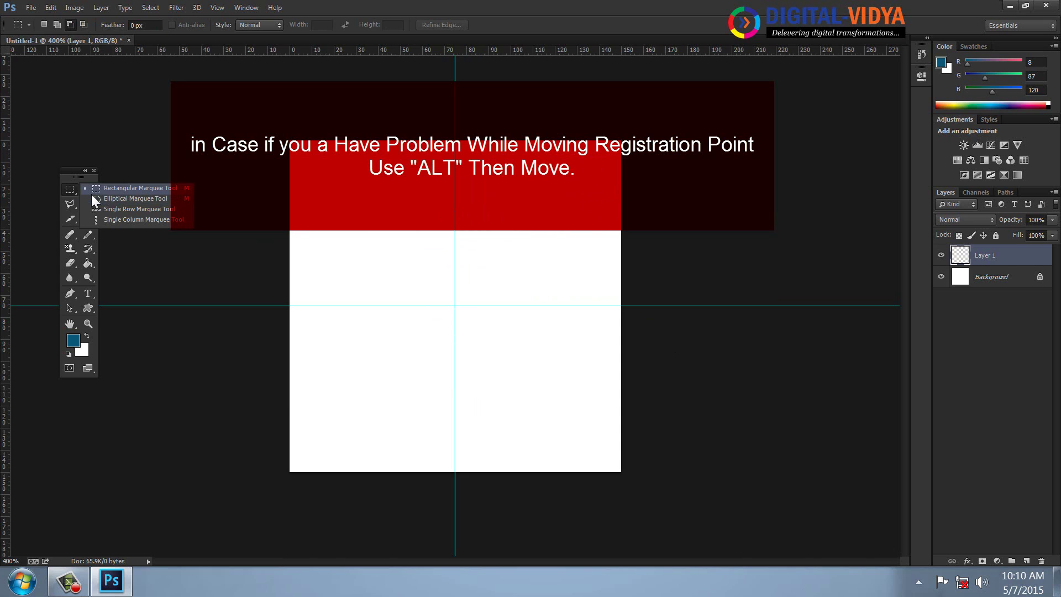
pyautogui.click(71, 205)
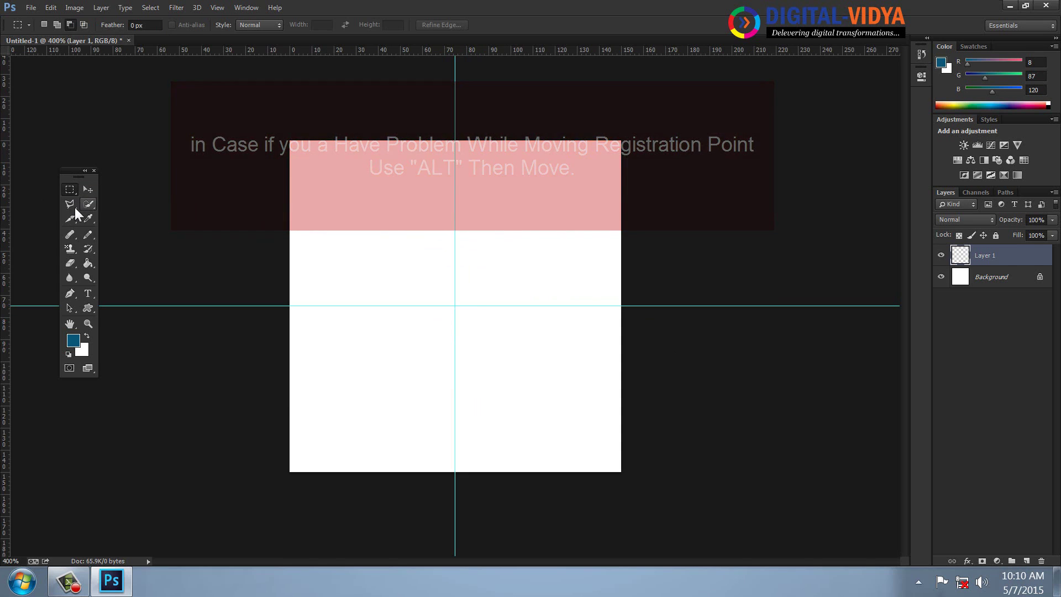
pyautogui.click(455, 143)
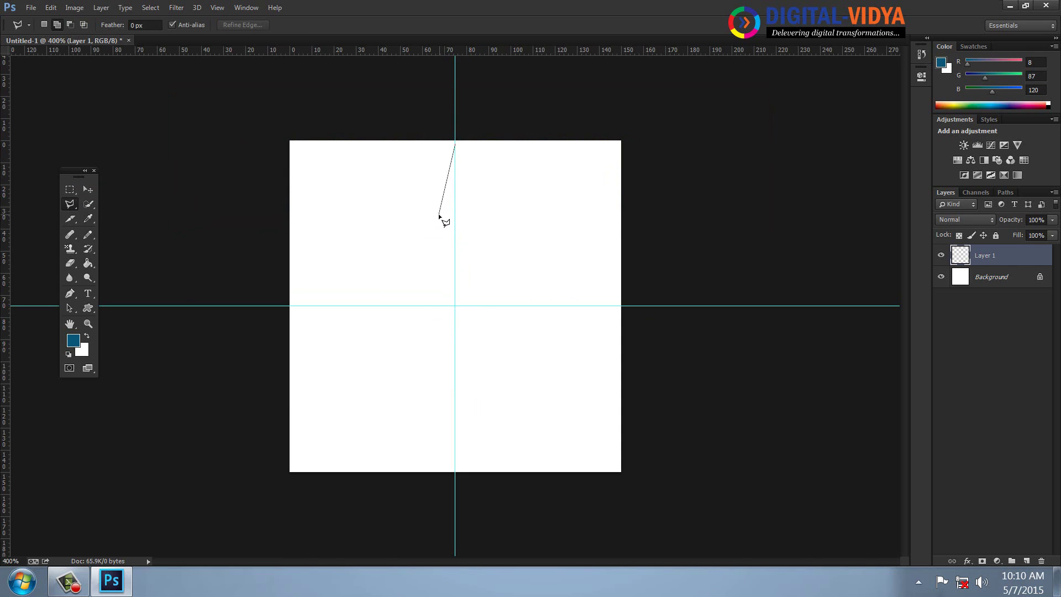
pyautogui.click(468, 214)
pyautogui.click(455, 146)
# Step: Fill the triangle with a bright orange foreground colour and deselect
pyautogui.click(73, 341)
pyautogui.click(601, 364)
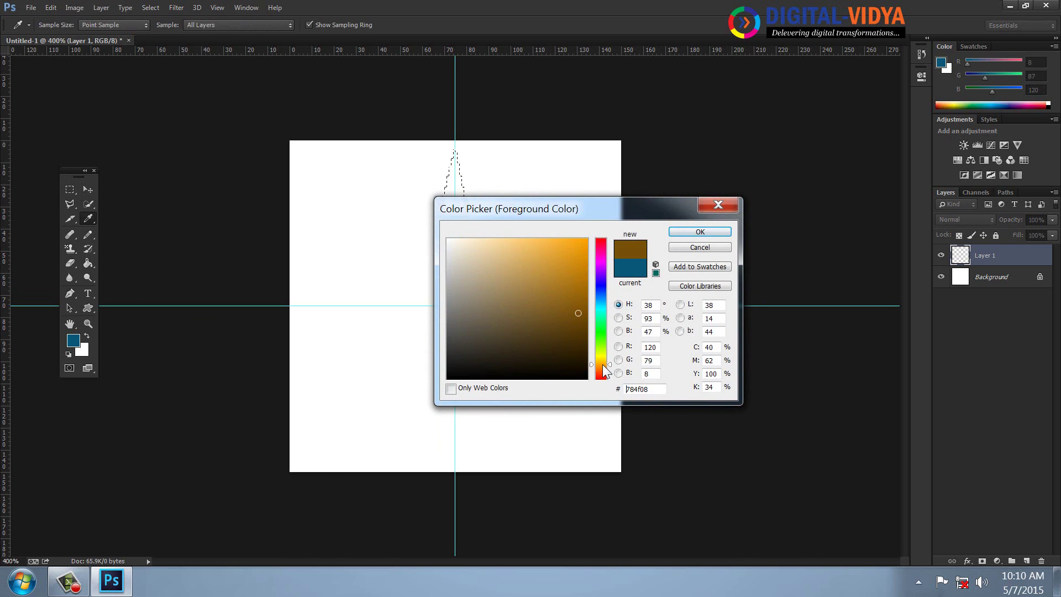
pyautogui.moveTo(601, 365); pyautogui.dragTo(600, 369)
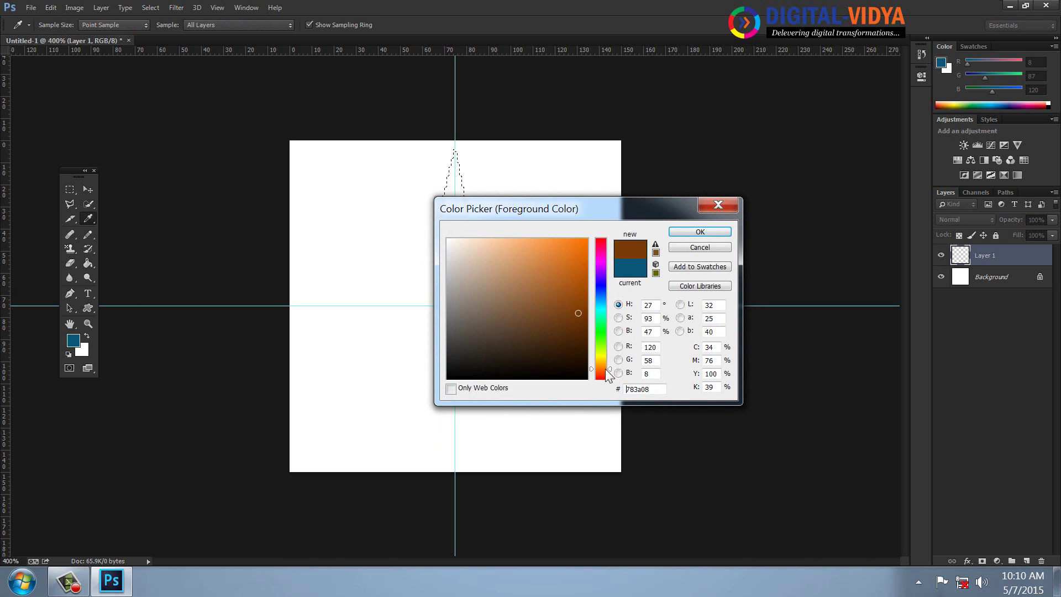
pyautogui.click(578, 244)
pyautogui.click(675, 232)
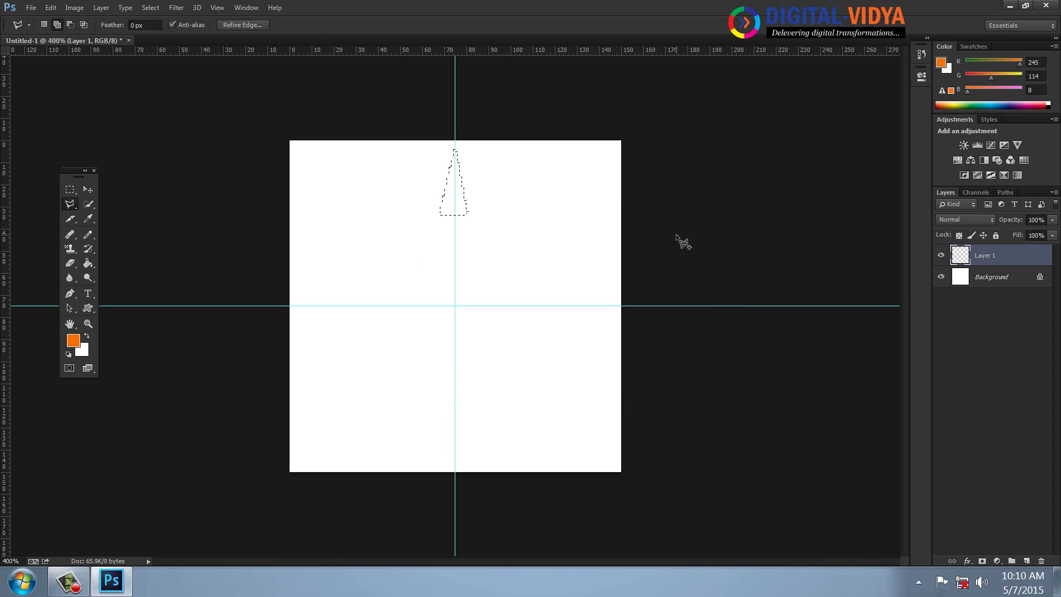
pyautogui.hotkey('alt', 'BackSpace')
pyautogui.hotkey('ctrl', 'd')
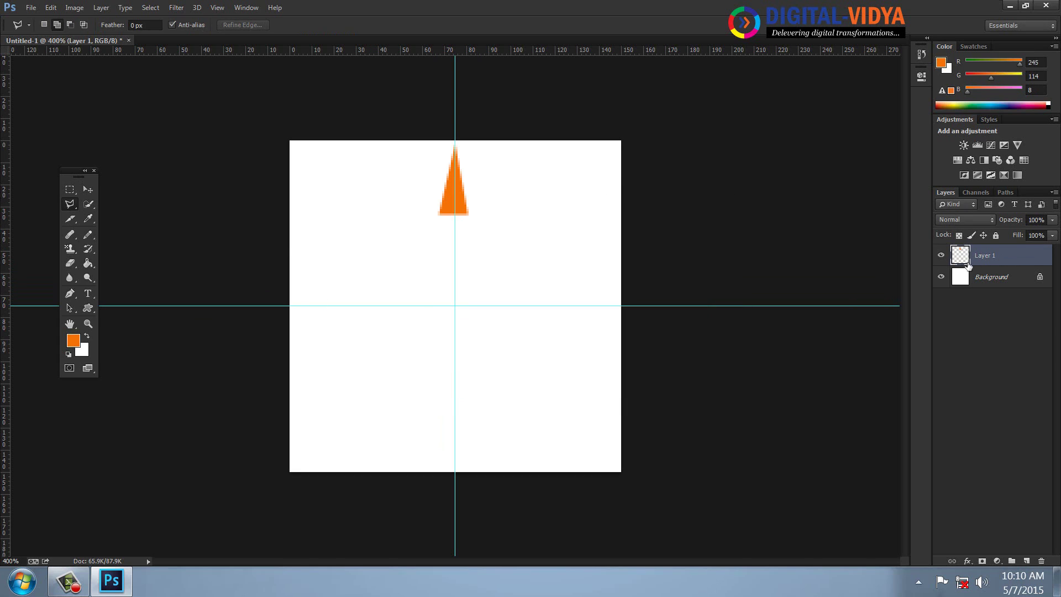
# Step: Duplicate the triangle layer as Layer 1 copy
pyautogui.moveTo(996, 255); pyautogui.dragTo(1027, 562)
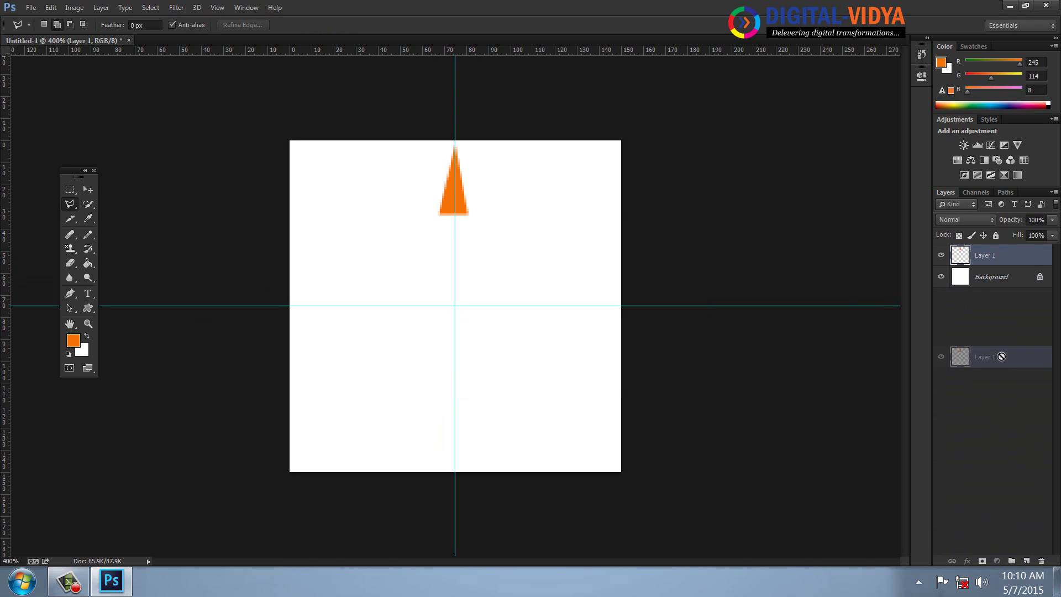
pyautogui.rightClick(999, 257)
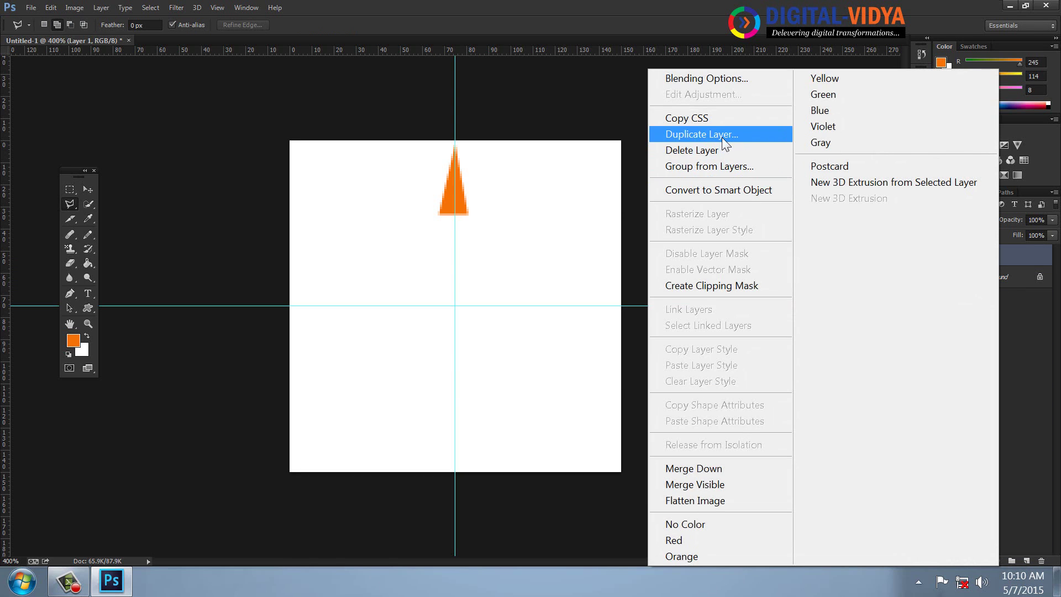
pyautogui.click(721, 136)
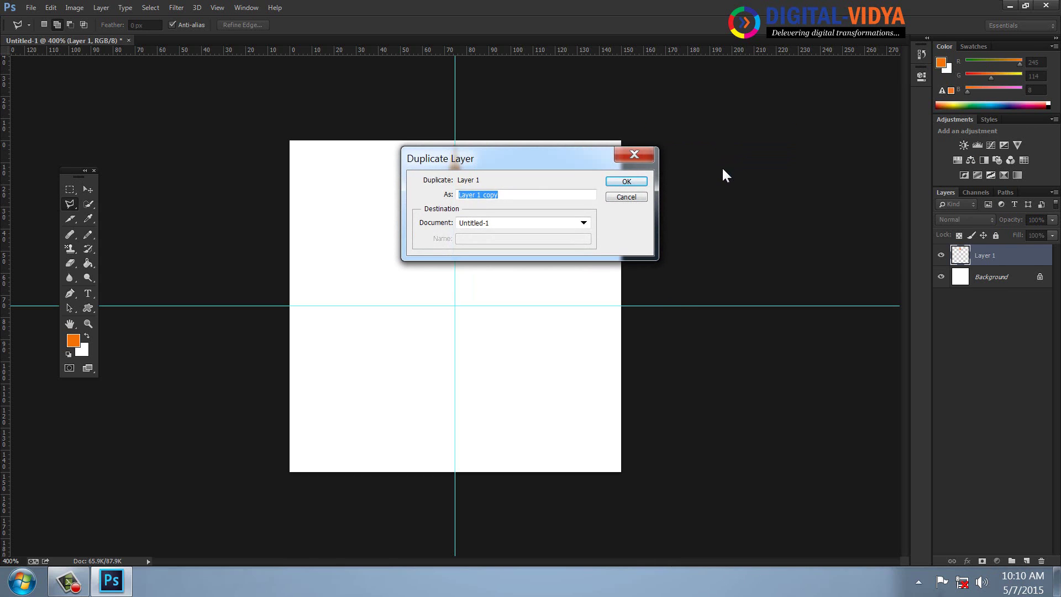
pyautogui.click(640, 181)
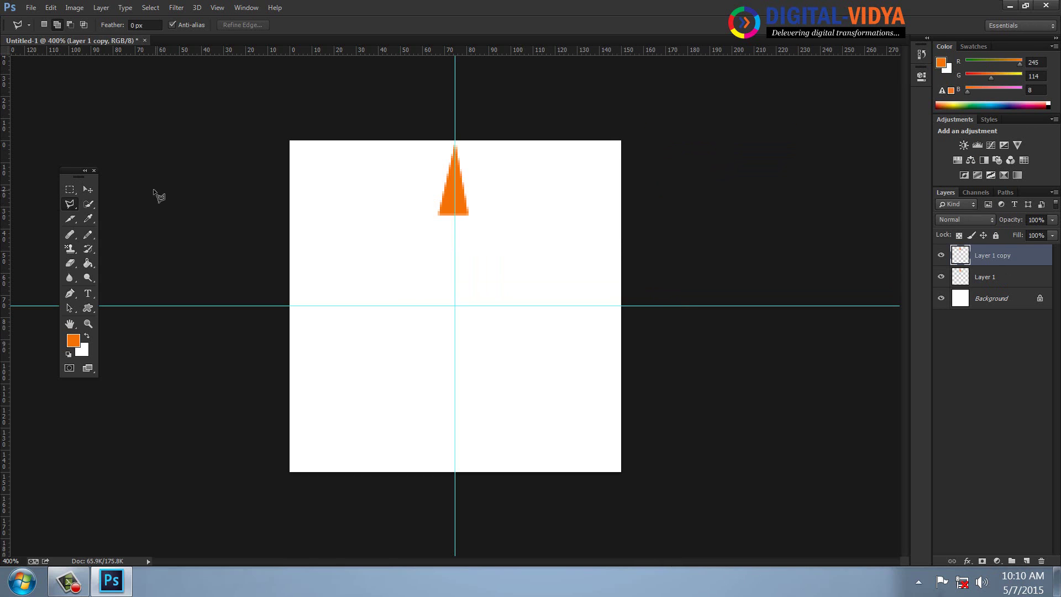
# Step: Rotate the copy 20° about the guide intersection and repeat the rotated copies
pyautogui.click(89, 188)
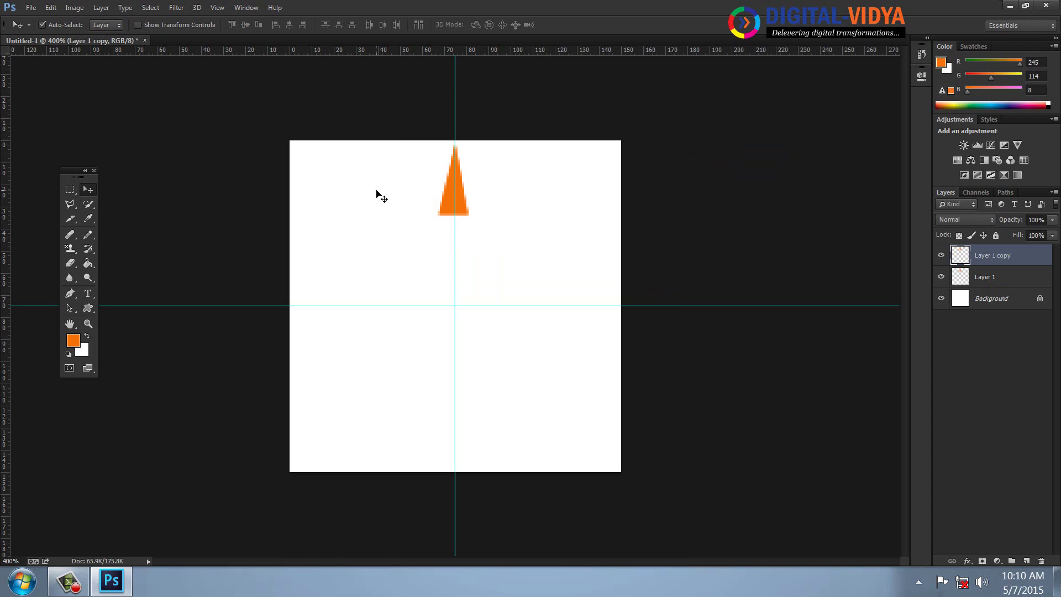
pyautogui.hotkey('ctrl', 't')
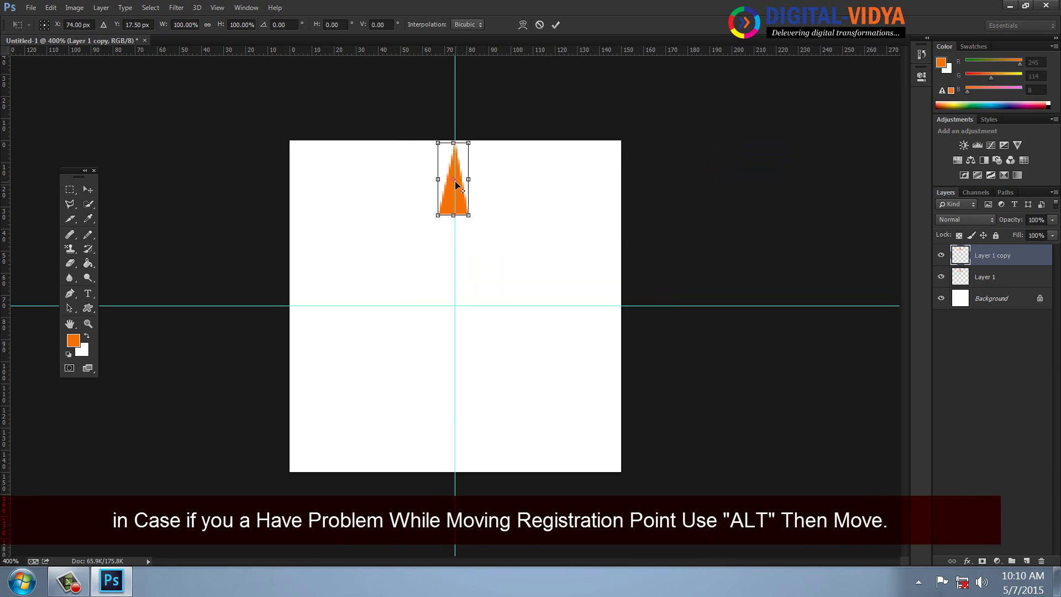
pyautogui.moveTo(455, 181); pyautogui.dragTo(456, 308)
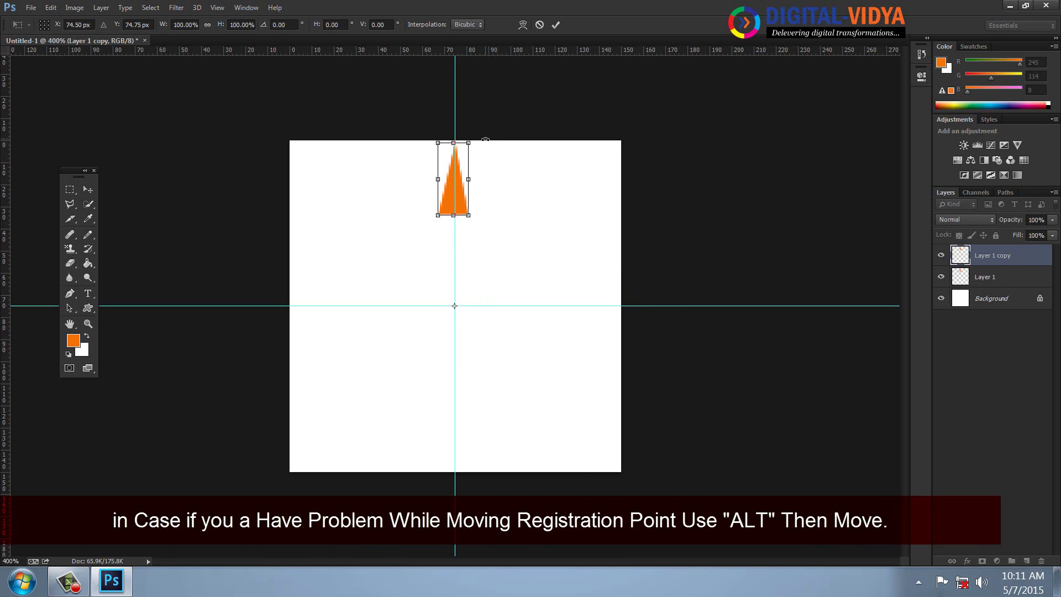
pyautogui.moveTo(485, 136); pyautogui.dragTo(544, 160)
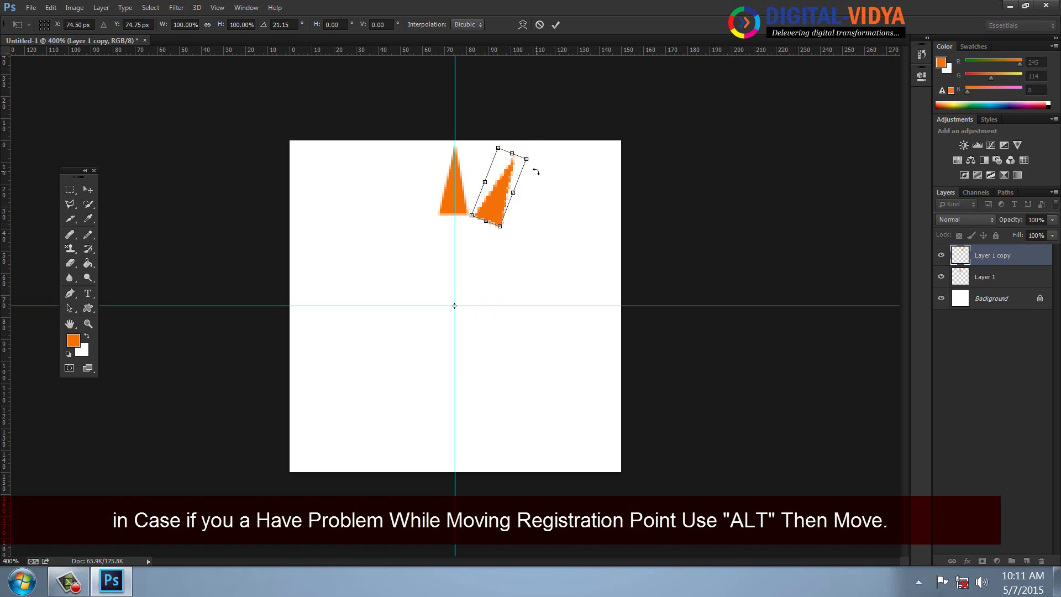
pyautogui.click(293, 25)
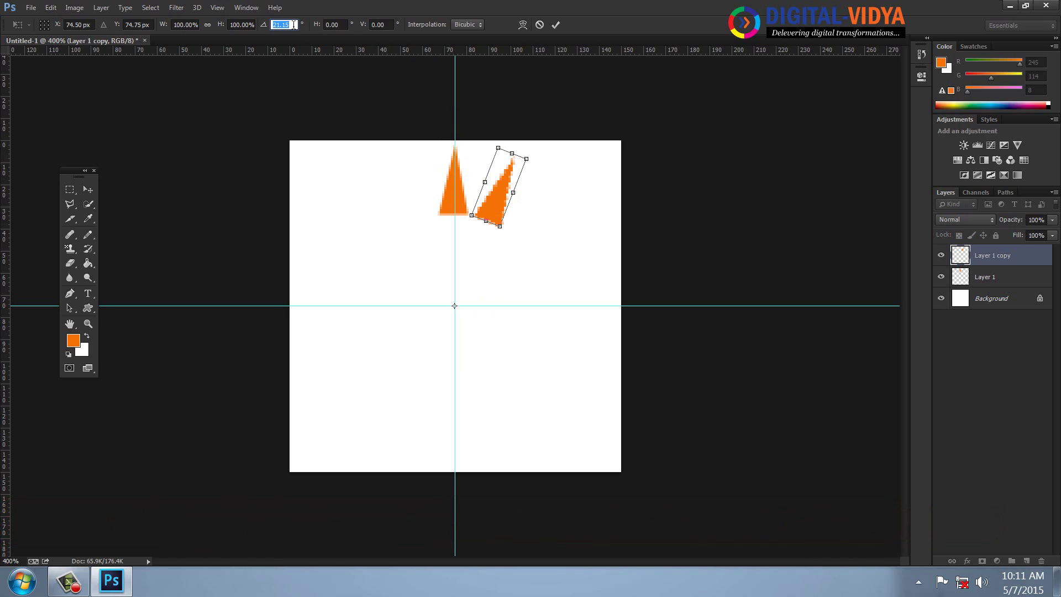
pyautogui.write('20')
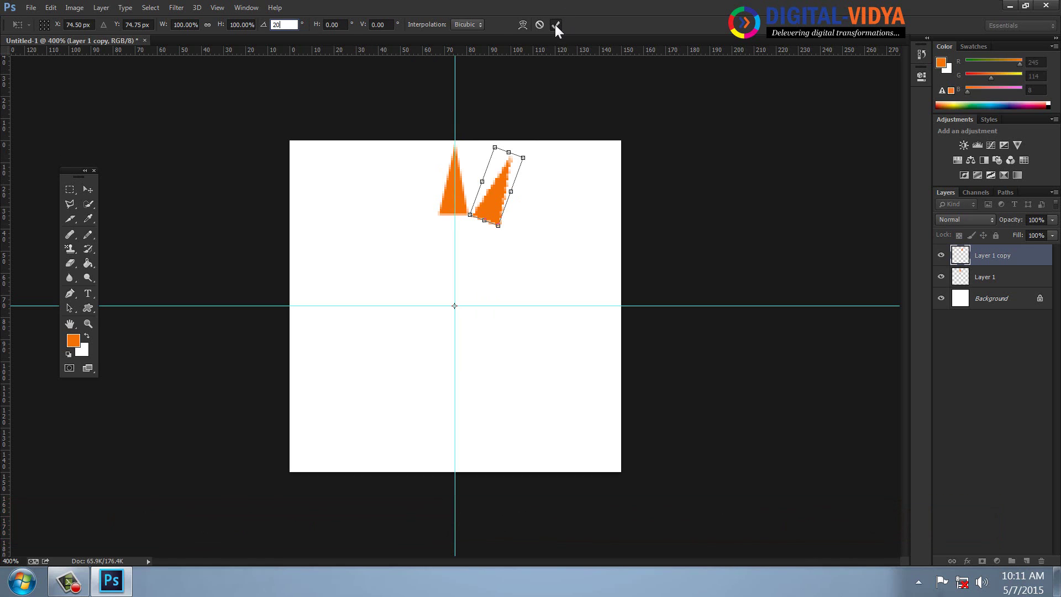
pyautogui.click(556, 25)
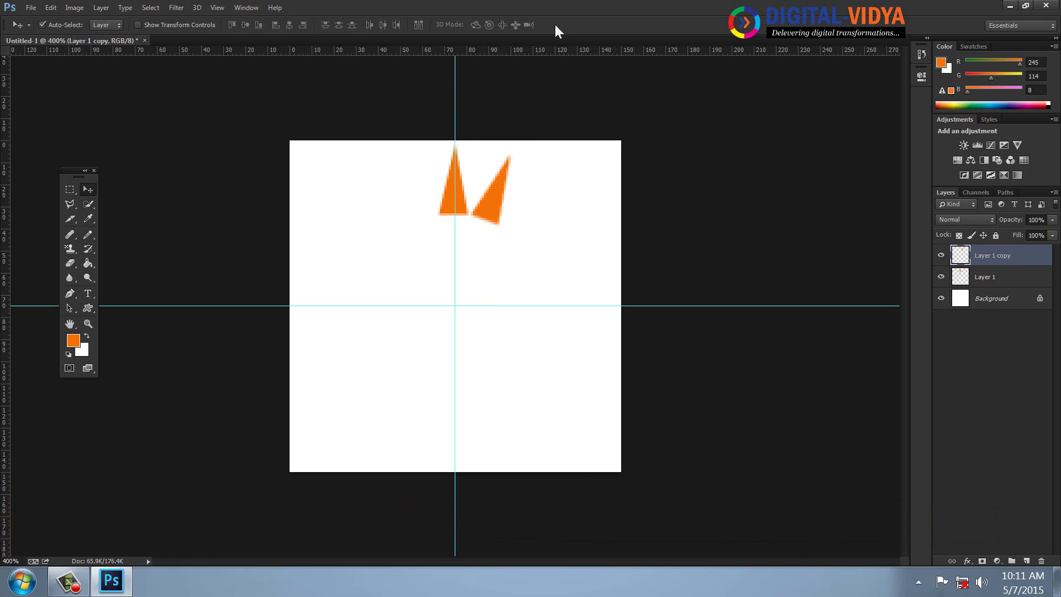
pyautogui.hotkey('ctrl', 'alt', 'shift', 't')
pyautogui.hotkey('ctrl', 'alt', 'shift', 't')
pyautogui.hotkey('ctrl', 'alt', 'shift', 't')
pyautogui.hotkey('ctrl', 'alt', 'shift', 't')
pyautogui.hotkey('ctrl', 'alt', 'shift', 't')
pyautogui.hotkey('ctrl', 'alt', 'shift', 't')
pyautogui.hotkey('ctrl', 'alt', 'shift', 't')
pyautogui.hotkey('ctrl', 'alt', 'shift', 't')
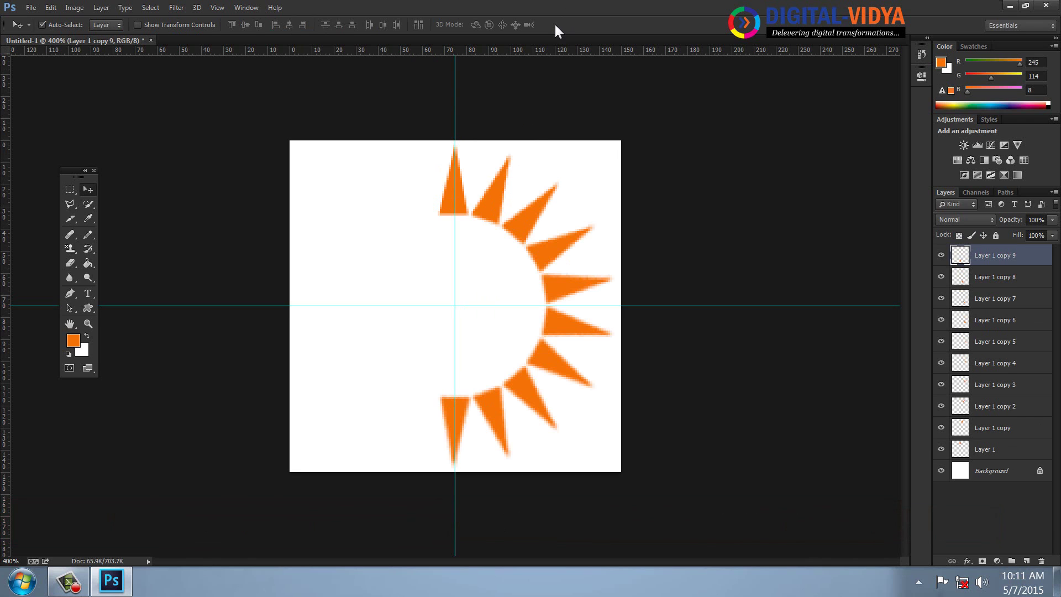
pyautogui.hotkey('ctrl', 'alt', 'shift', 't')
pyautogui.hotkey('ctrl', 'alt', 'shift', 't')
pyautogui.hotkey('ctrl', 'alt', 'shift', 't')
pyautogui.hotkey('ctrl', 'alt', 'shift', 't')
pyautogui.hotkey('ctrl', 'alt', 'shift', 't')
pyautogui.hotkey('ctrl', 'alt', 'shift', 't')
pyautogui.hotkey('ctrl', 'alt', 'shift', 't')
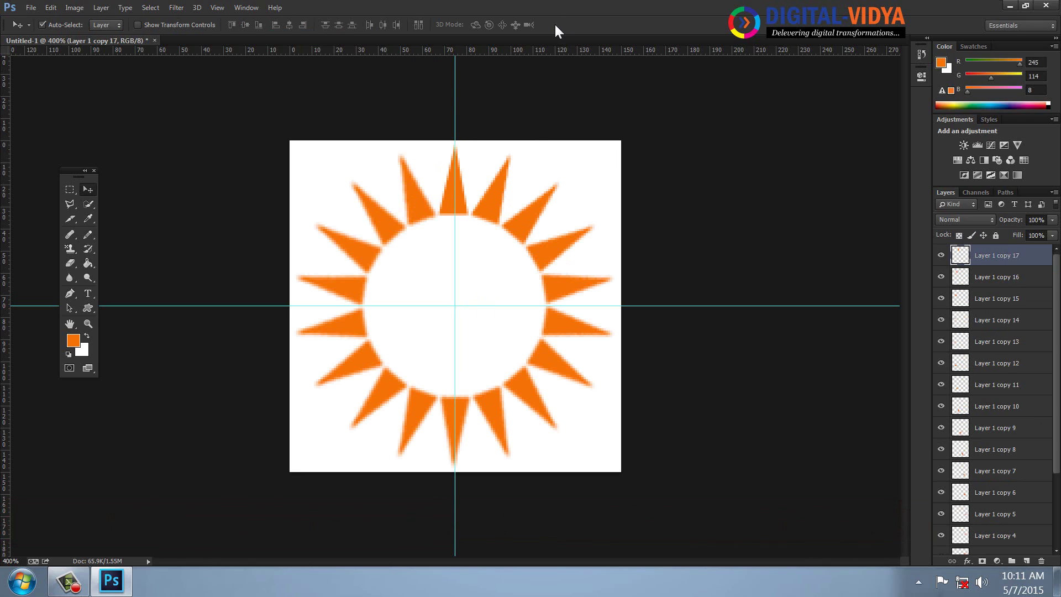
# Step: On a new layer, fill a circular selection at the sun's centre with dark orange
pyautogui.click(74, 192)
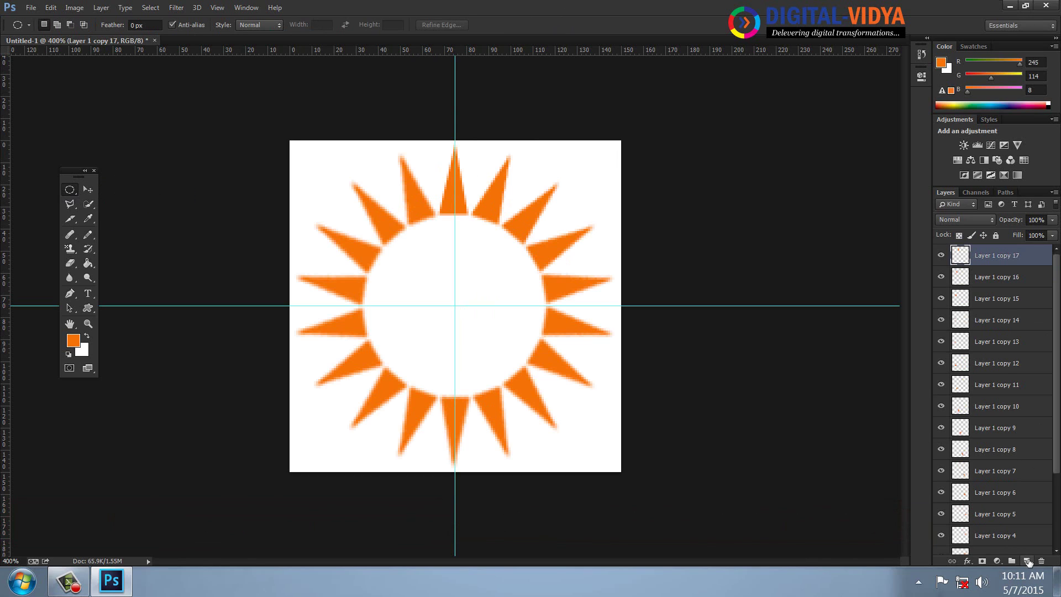
pyautogui.click(1027, 561)
pyautogui.click(72, 340)
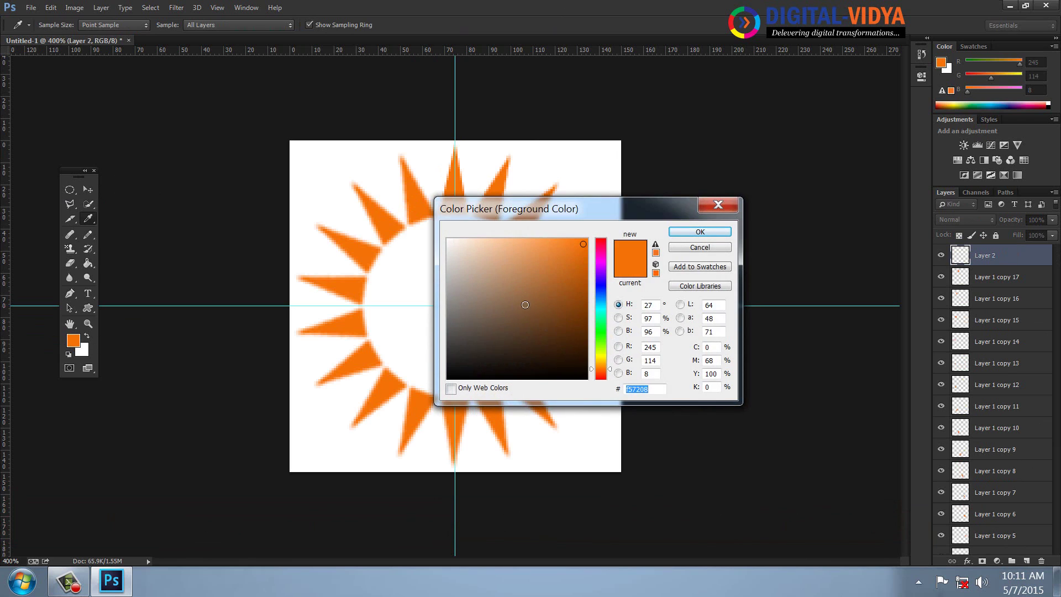
pyautogui.click(581, 269)
pyautogui.click(698, 232)
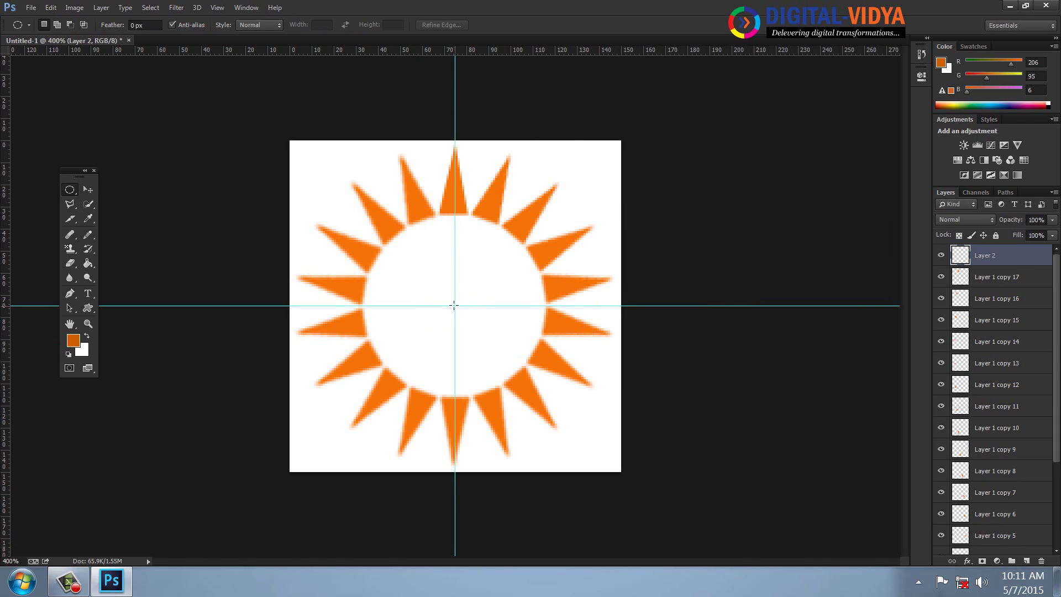
pyautogui.moveTo(453, 305)
pyautogui.mouseDown()
pyautogui.moveTo(352, 228)
pyautogui.moveTo(396, 247)
pyautogui.mouseUp()
pyautogui.hotkey('alt', 'BackSpace')
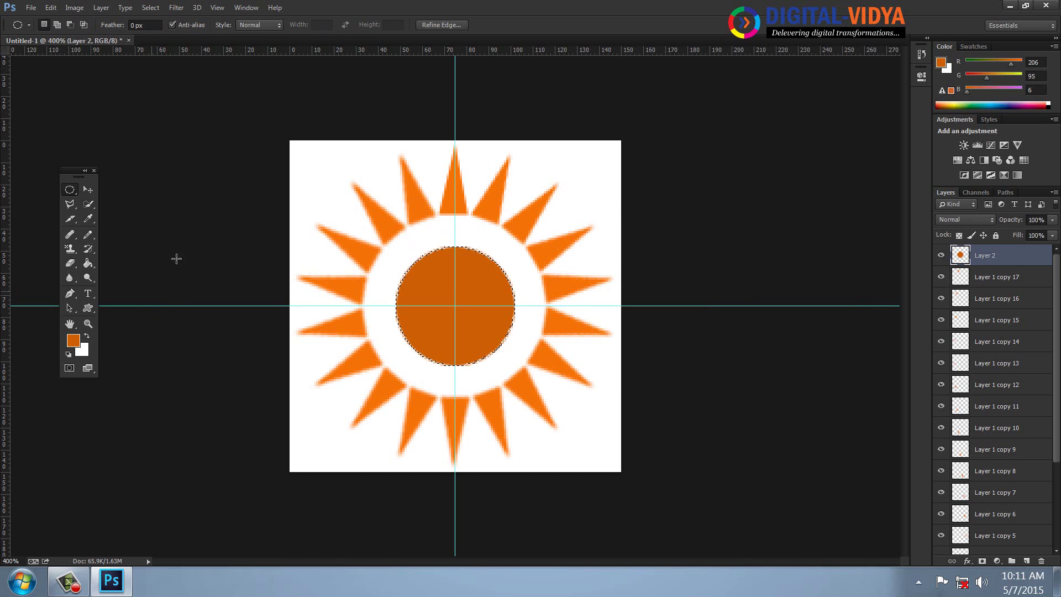
# Step: Shrink the circle selection and delete its inside to leave a ring, then add Layer 4
pyautogui.click(1026, 561)
pyautogui.click(151, 8)
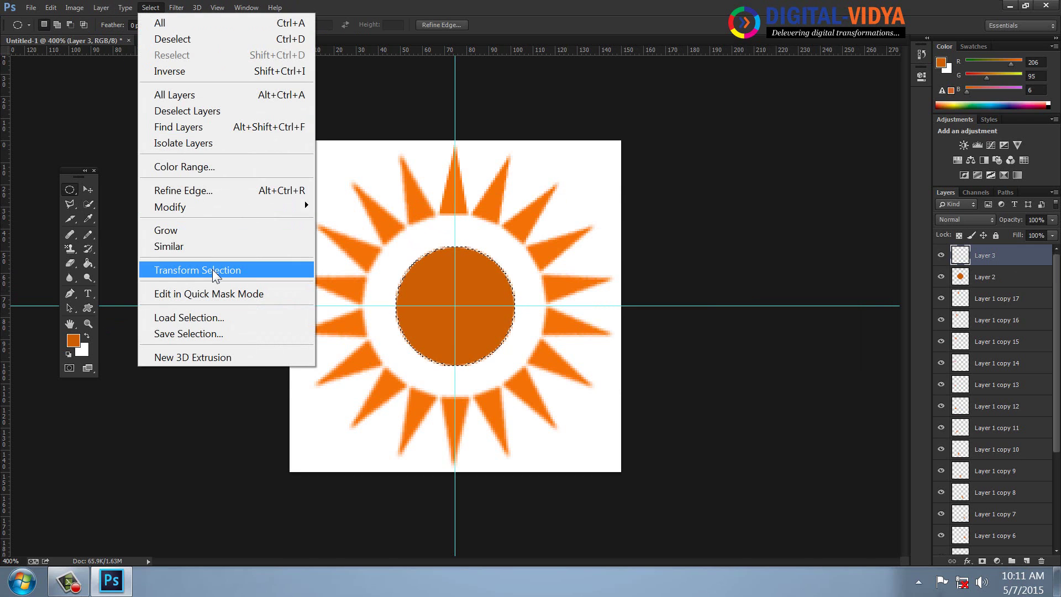
pyautogui.click(212, 270)
pyautogui.moveTo(515, 245); pyautogui.dragTo(496, 267)
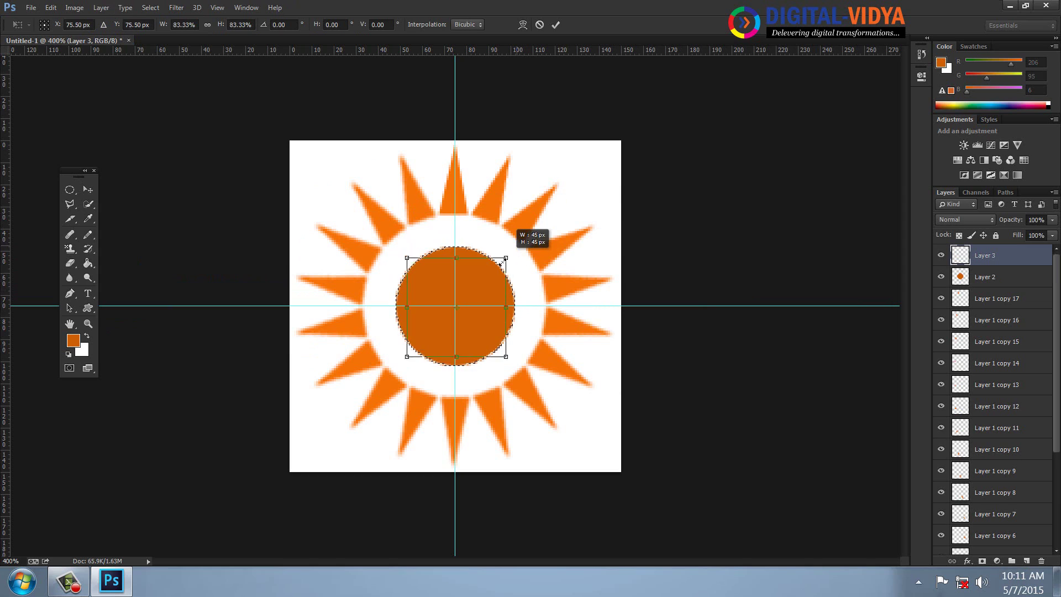
pyautogui.press('Return')
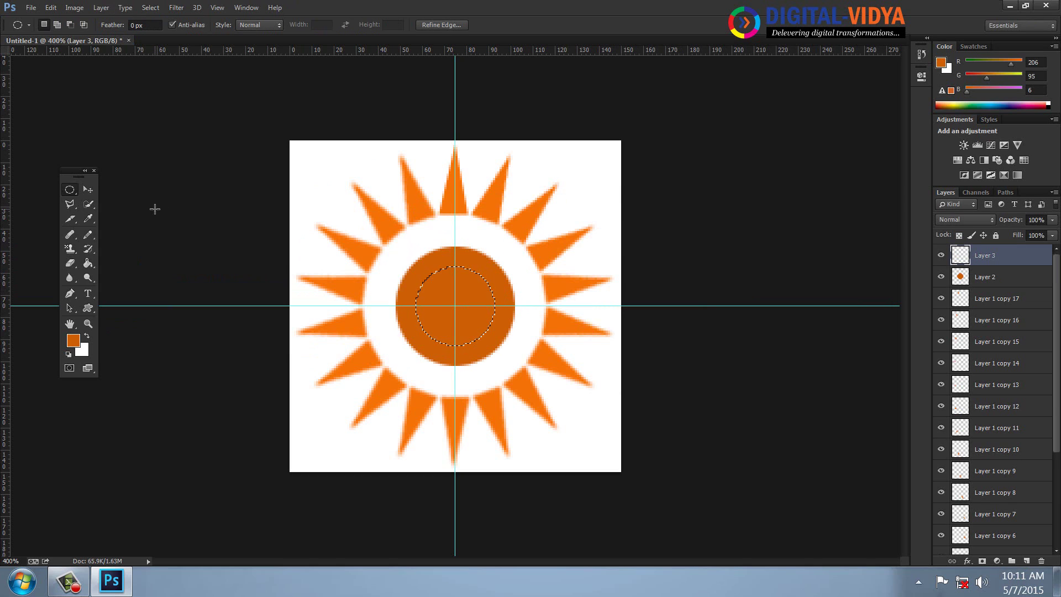
pyautogui.press('Delete')
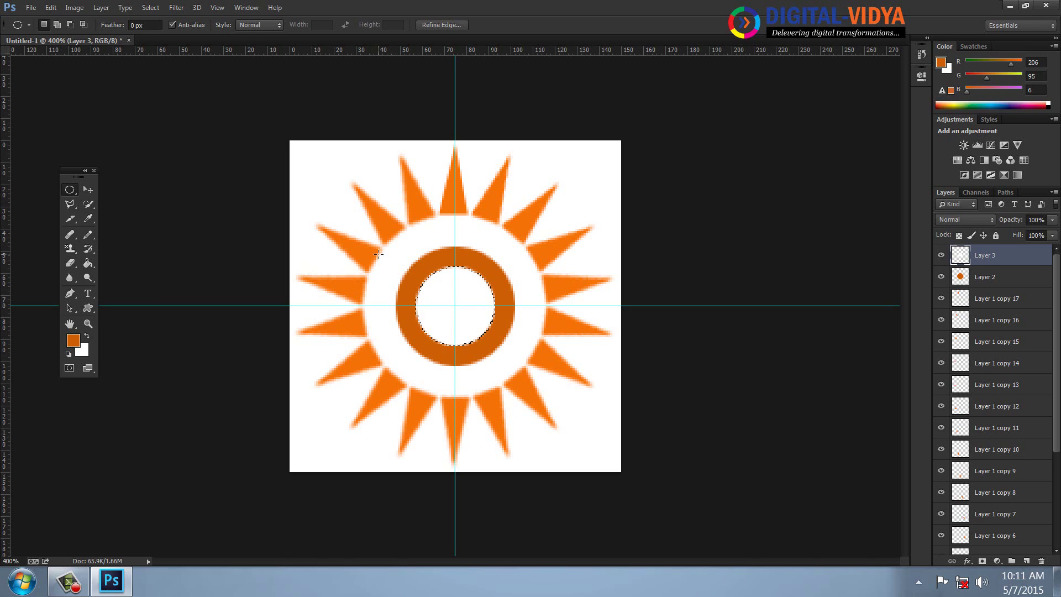
pyautogui.click(1026, 561)
pyautogui.rightClick(69, 190)
# Step: Fill a small square selection with black and move it to the ring's centre
pyautogui.click(102, 187)
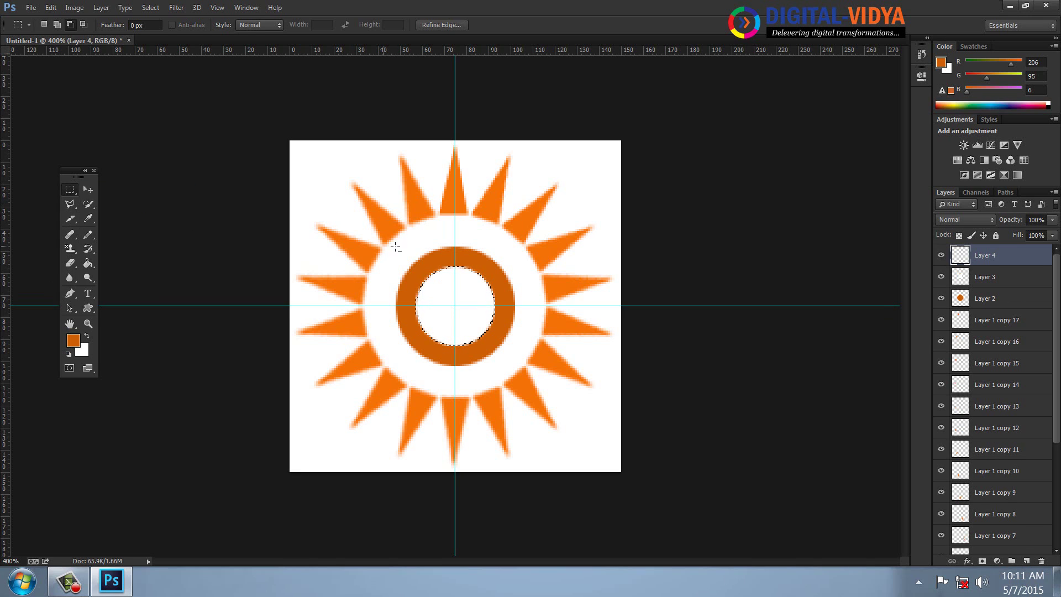
pyautogui.hotkey('ctrl', 'd')
pyautogui.moveTo(332, 162); pyautogui.dragTo(361, 191)
pyautogui.click(68, 352)
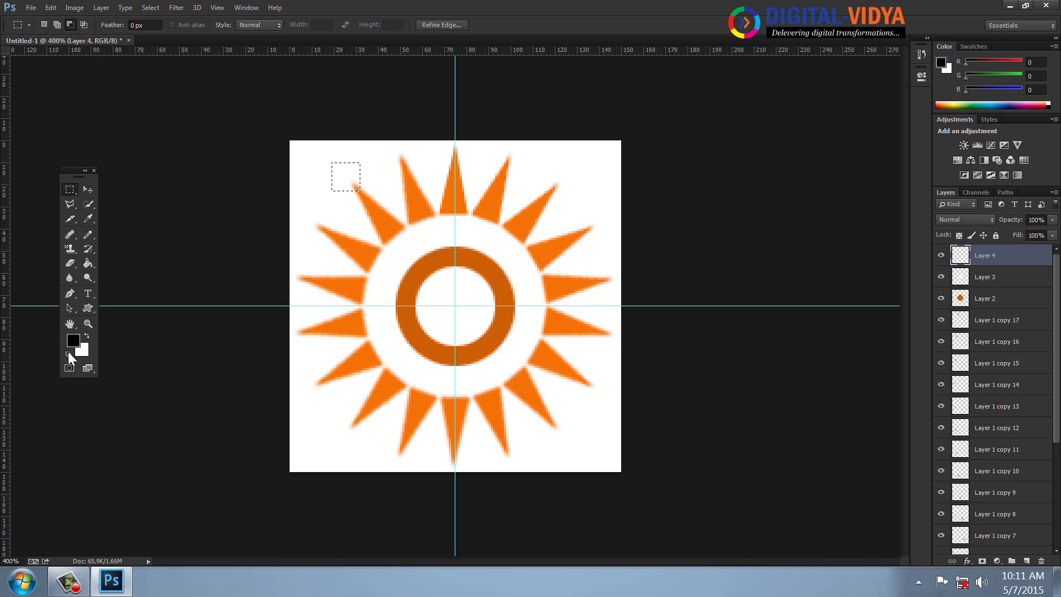
pyautogui.hotkey('alt', 'BackSpace')
pyautogui.hotkey('ctrl', 'd')
pyautogui.press('v')
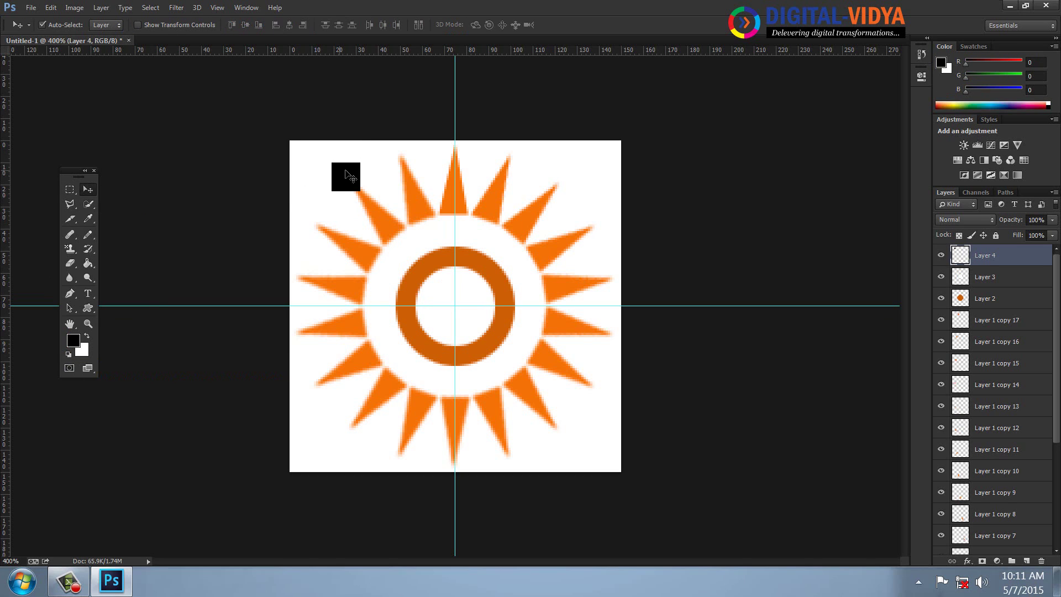
pyautogui.moveTo(346, 172); pyautogui.dragTo(461, 299)
# Step: Duplicate the square above the ring and repeat rotated copies around the centre
pyautogui.moveTo(1002, 260); pyautogui.dragTo(1025, 561)
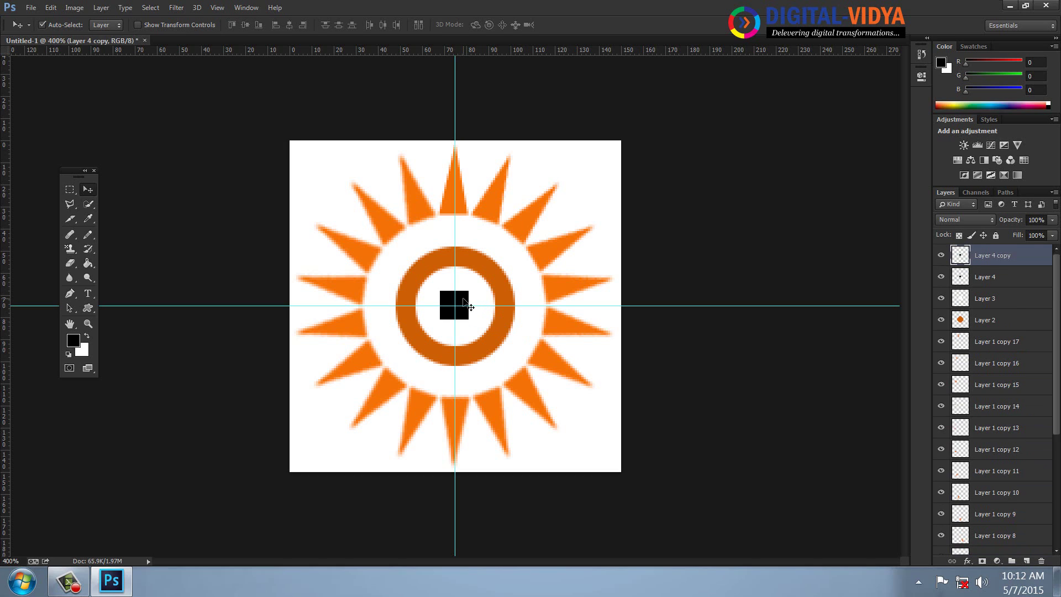
pyautogui.moveTo(463, 305); pyautogui.dragTo(467, 219)
pyautogui.hotkey('ctrl', 't')
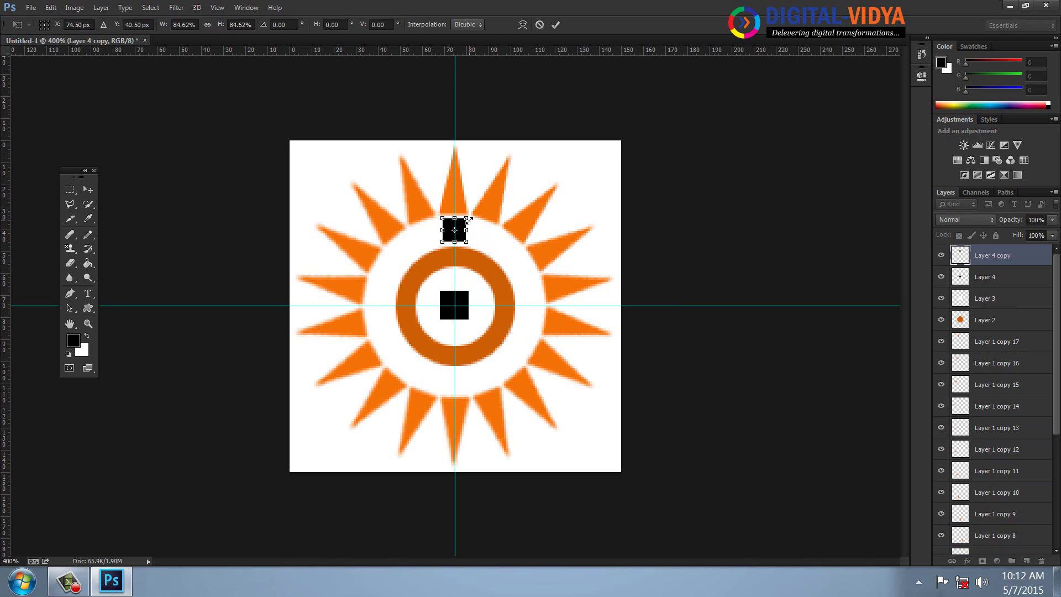
pyautogui.press('Return')
pyautogui.hotkey('ctrl', 't')
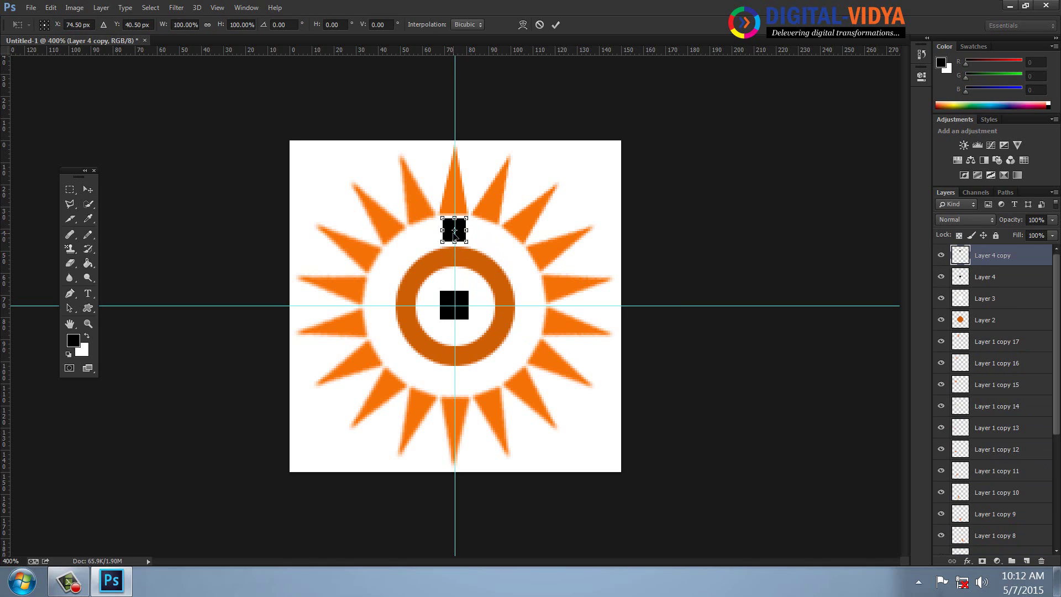
pyautogui.moveTo(456, 232); pyautogui.dragTo(456, 308)
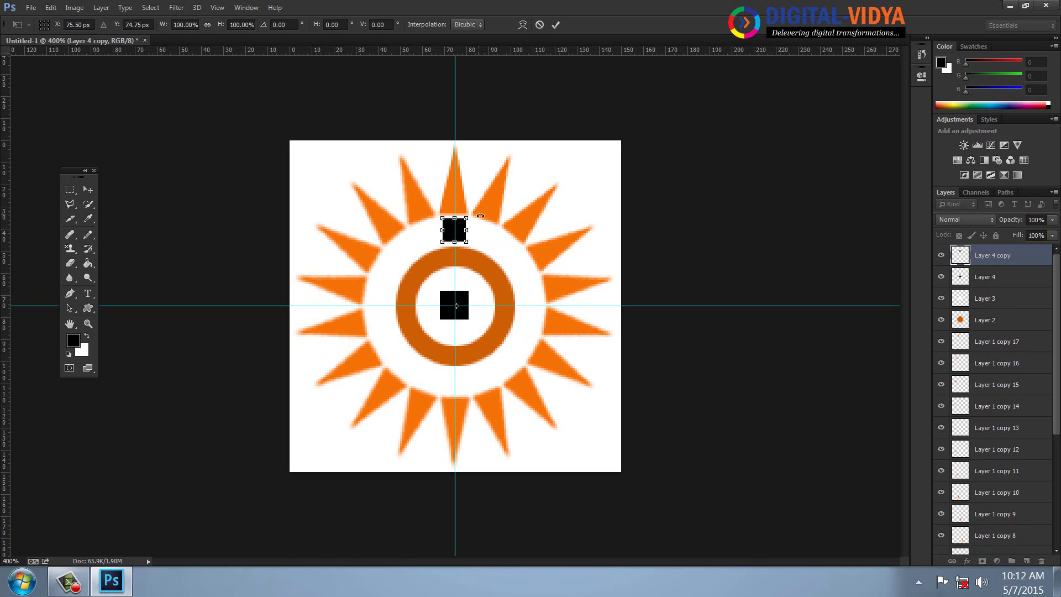
pyautogui.moveTo(480, 215); pyautogui.dragTo(508, 237)
pyautogui.press('Return')
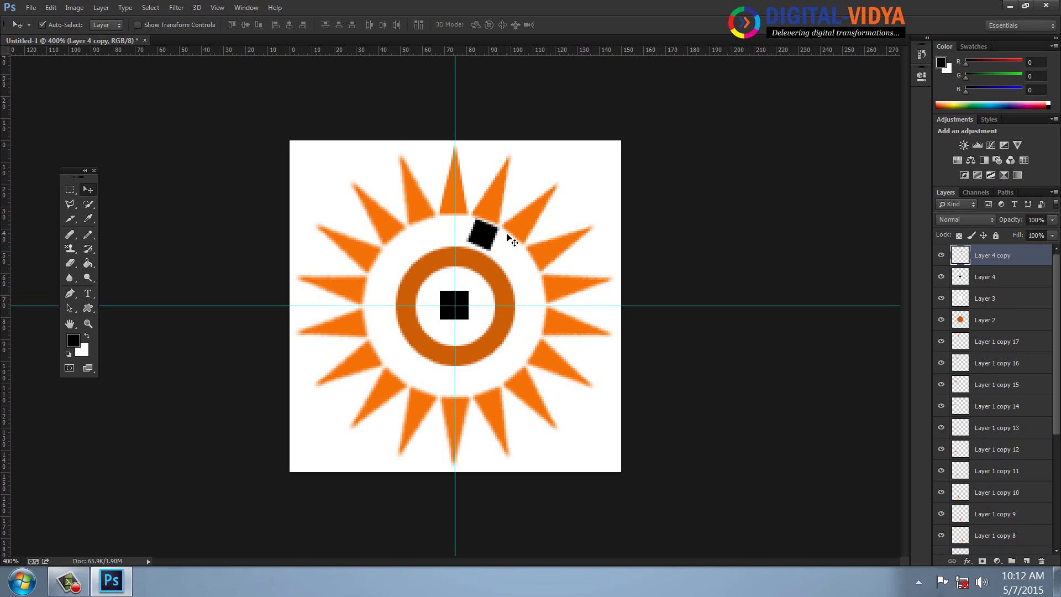
pyautogui.hotkey('ctrl', 'alt', 'shift', 't')
pyautogui.hotkey('ctrl', 'alt', 'shift', 't')
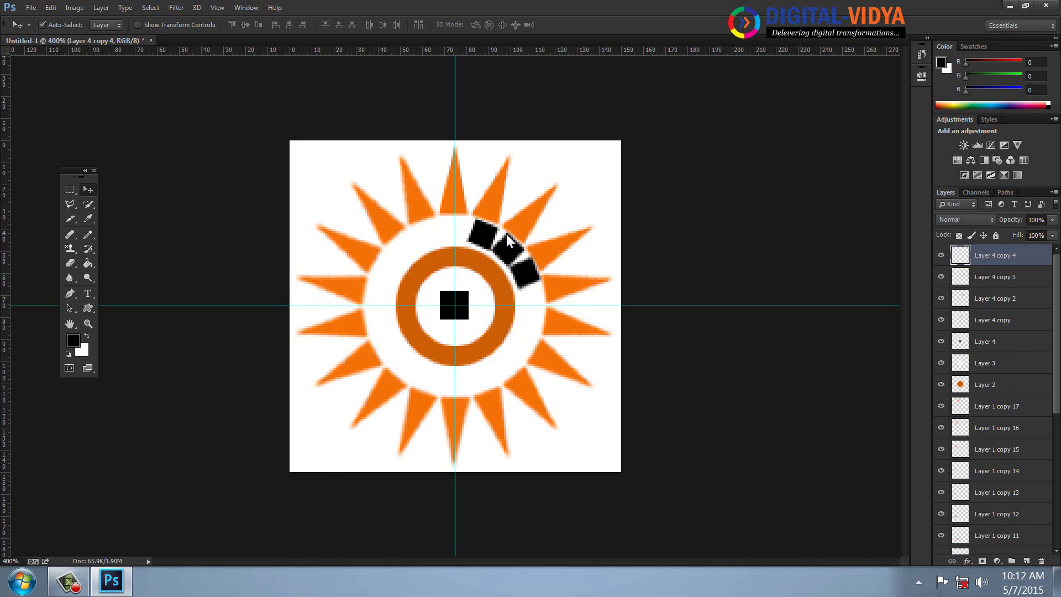
pyautogui.hotkey('ctrl', 'alt', 'shift', 't')
pyautogui.hotkey('ctrl', 'alt', 'shift', 't')
pyautogui.hotkey('ctrl', 'alt', 'shift', 't')
pyautogui.hotkey('ctrl', 'alt', 'shift', 't')
pyautogui.hotkey('ctrl', 'alt', 'shift', 't')
pyautogui.hotkey('ctrl', 'alt', 'shift', 't')
pyautogui.hotkey('ctrl', 'alt', 'shift', 't')
pyautogui.hotkey('ctrl', 'alt', 'shift', 't')
pyautogui.hotkey('ctrl', 'alt', 'shift', 't')
pyautogui.hotkey('ctrl', 'alt', 'shift', 't')
pyautogui.hotkey('ctrl', 'alt', 'shift', 't')
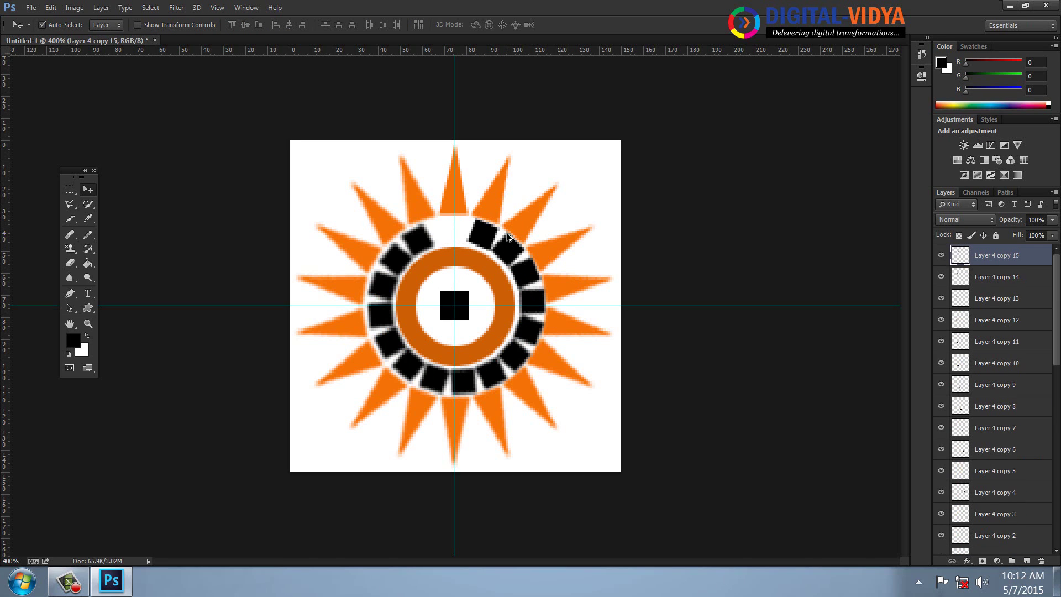
pyautogui.hotkey('ctrl', 'alt', 'shift', 't')
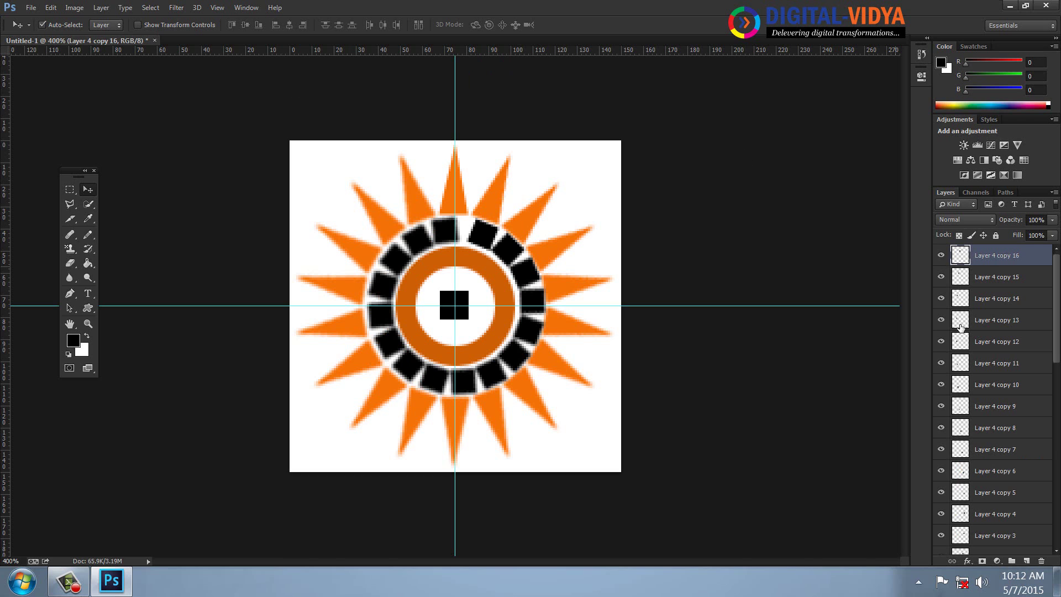
pyautogui.moveTo(1057, 334); pyautogui.dragTo(1057, 519)
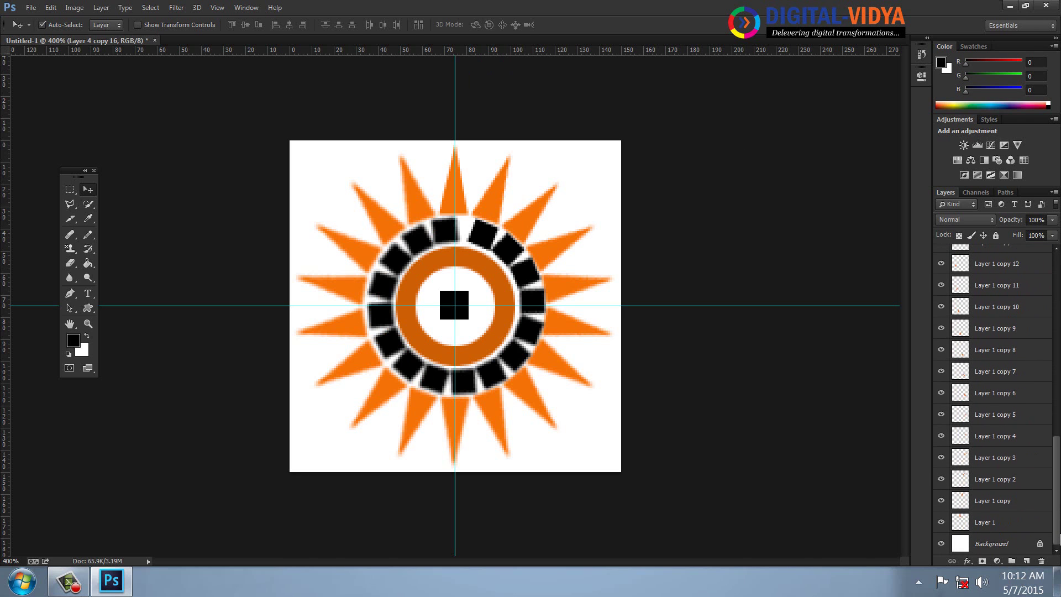
# Step: Hide the Background layer and define the design as a pattern named Best
pyautogui.click(941, 544)
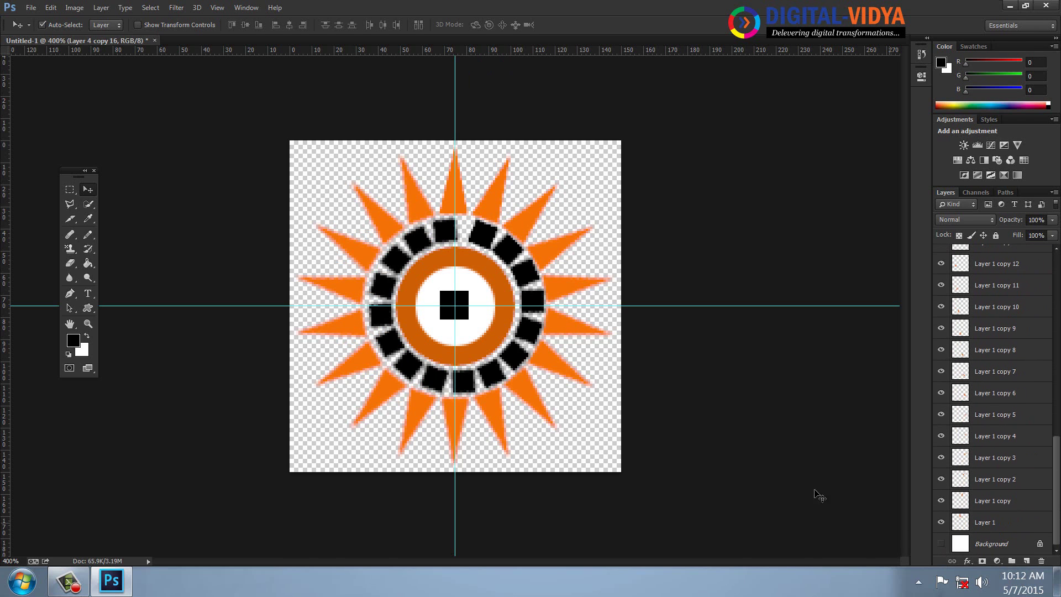
pyautogui.click(50, 8)
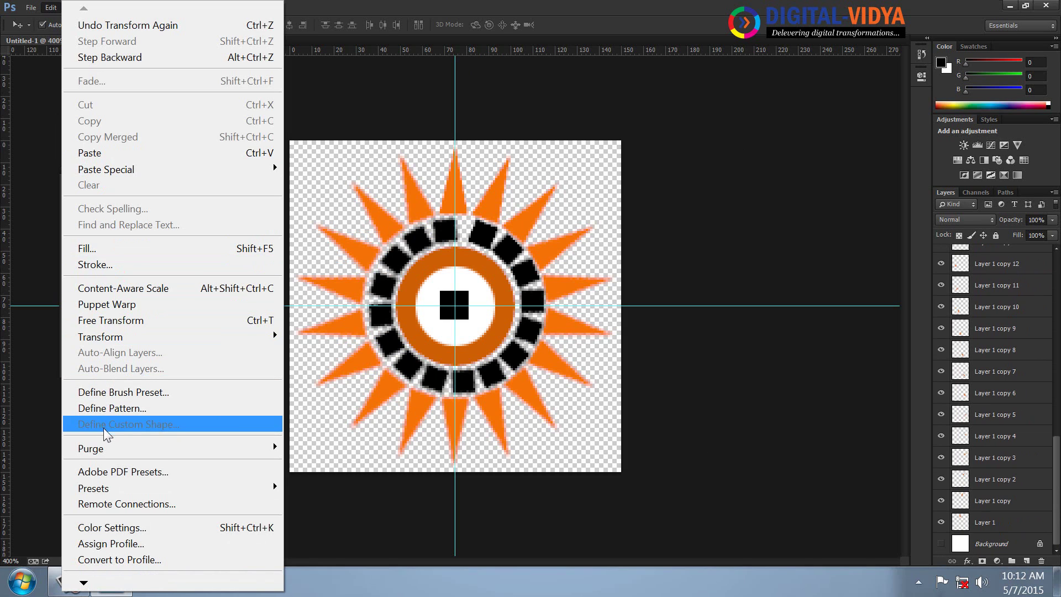
pyautogui.click(109, 409)
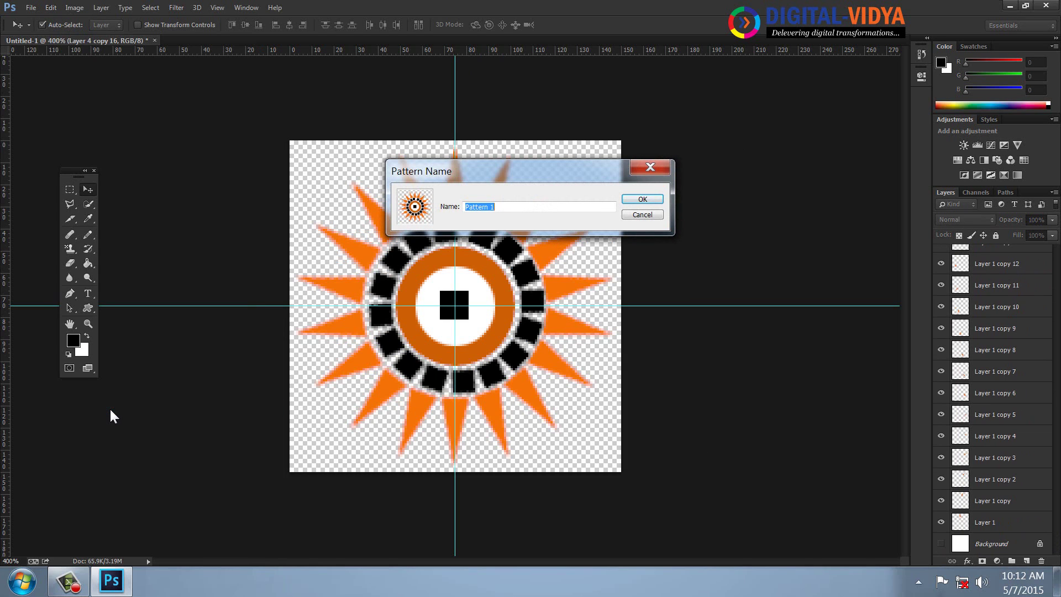
pyautogui.write('Best')
pyautogui.press('Return')
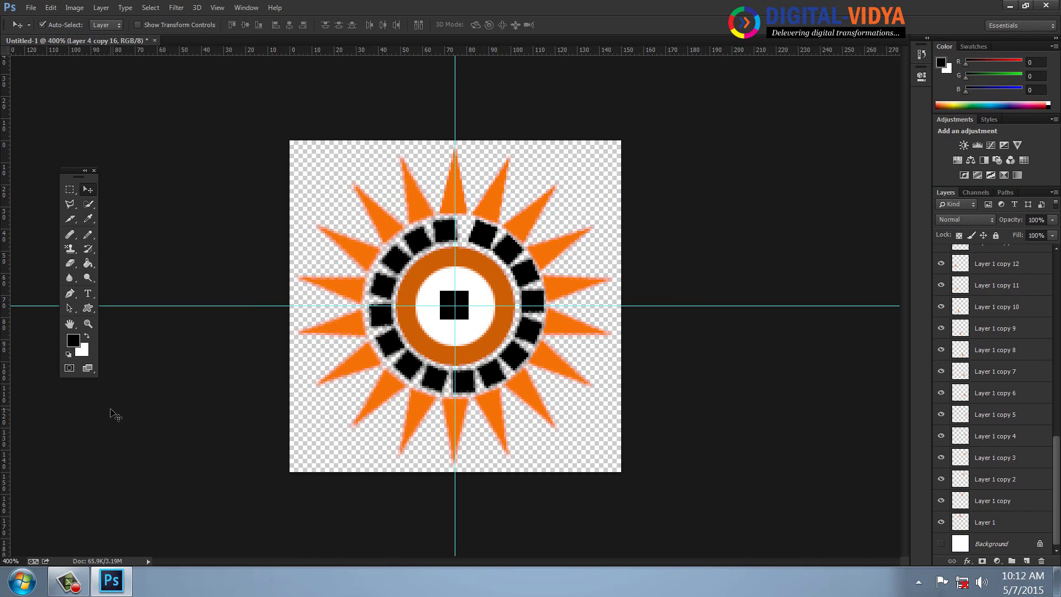
# Step: Start a new document using the Pattern preset size
pyautogui.hotkey('ctrl', 'n')
pyautogui.click(437, 207)
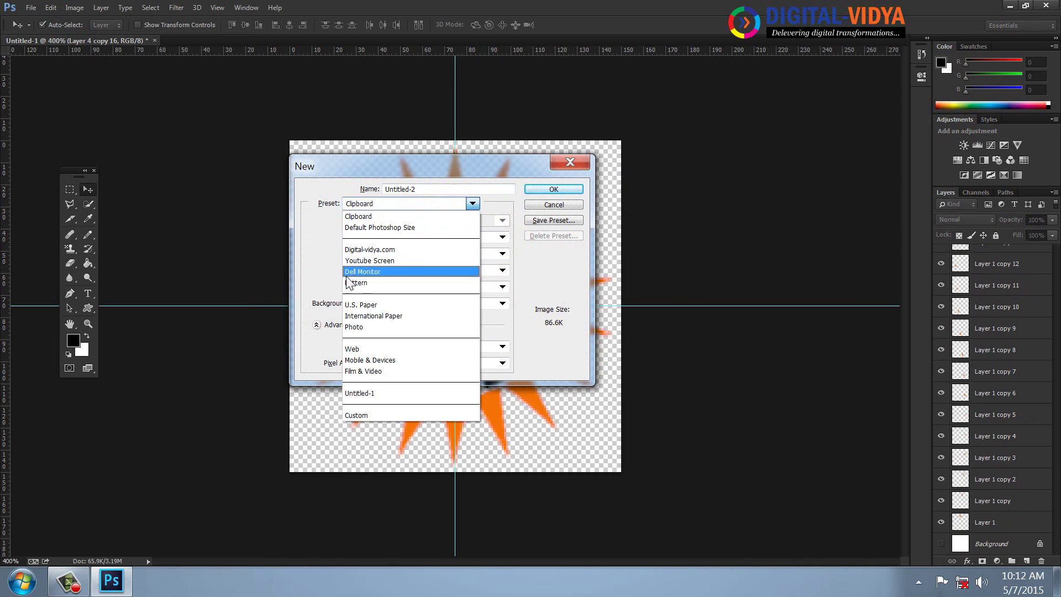
pyautogui.click(360, 285)
# Step: Create the 1500 × 1500 document and add an empty Layer 1
pyautogui.click(551, 191)
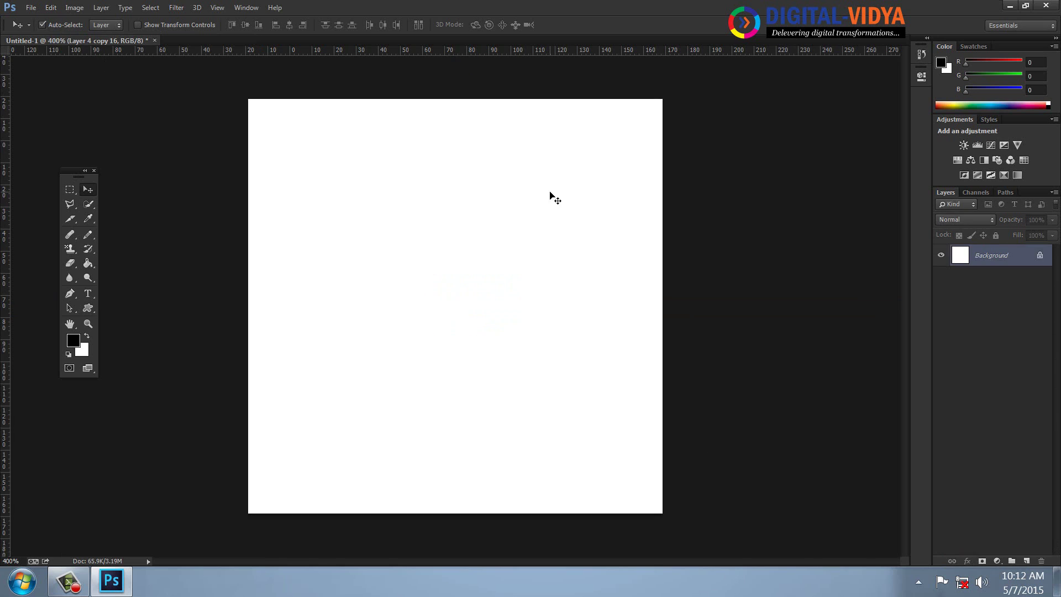
pyautogui.click(51, 7)
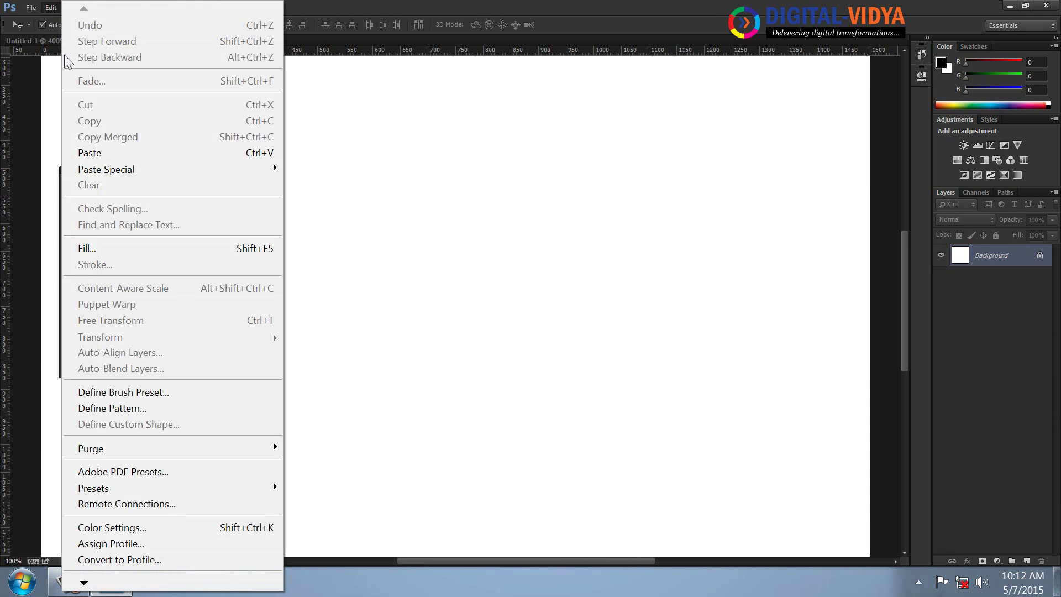
pyautogui.click(94, 243)
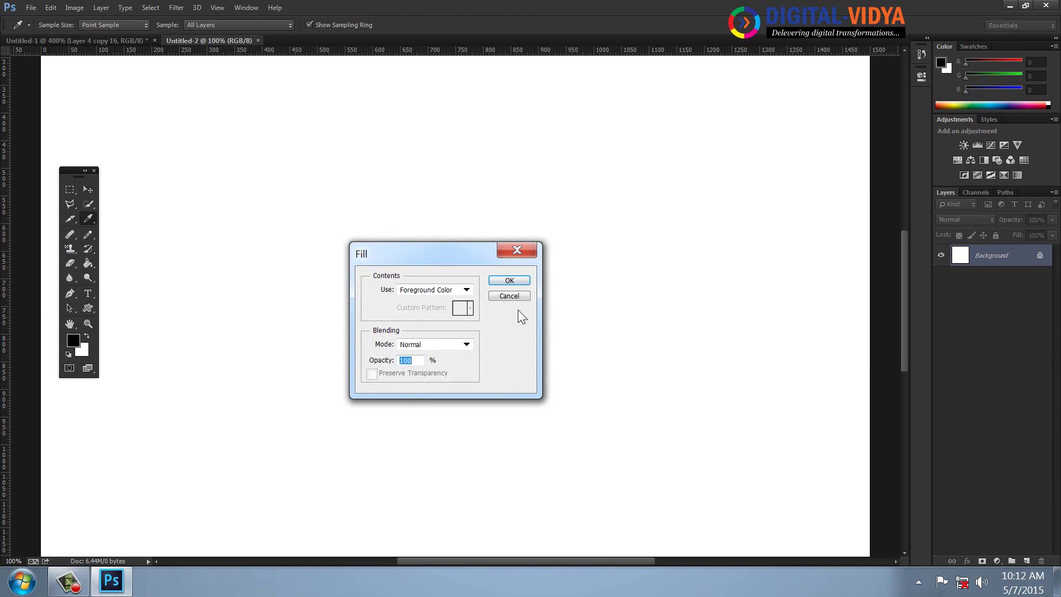
pyautogui.click(509, 295)
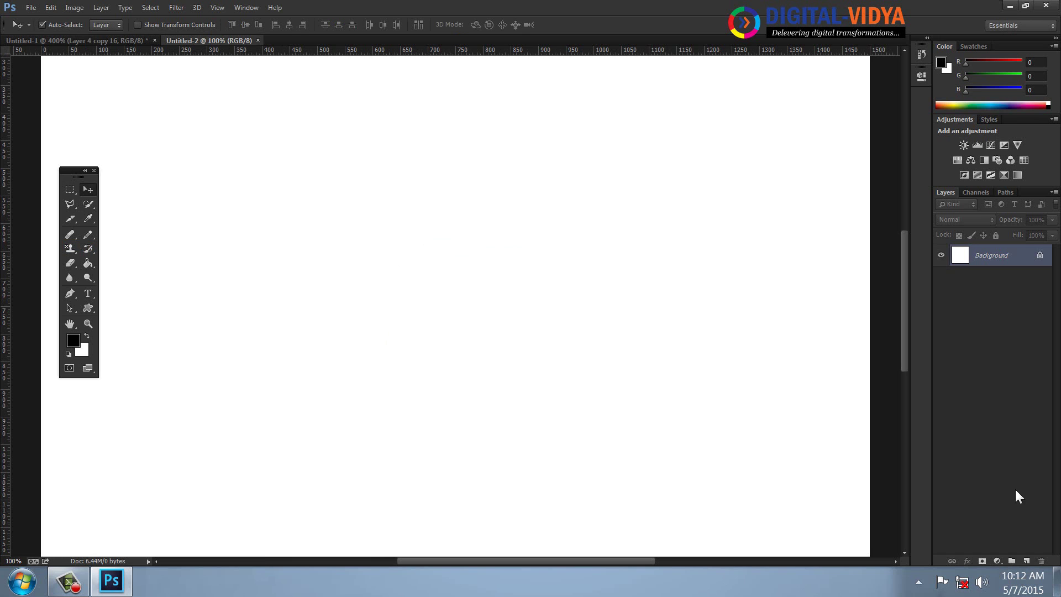
pyautogui.click(1025, 560)
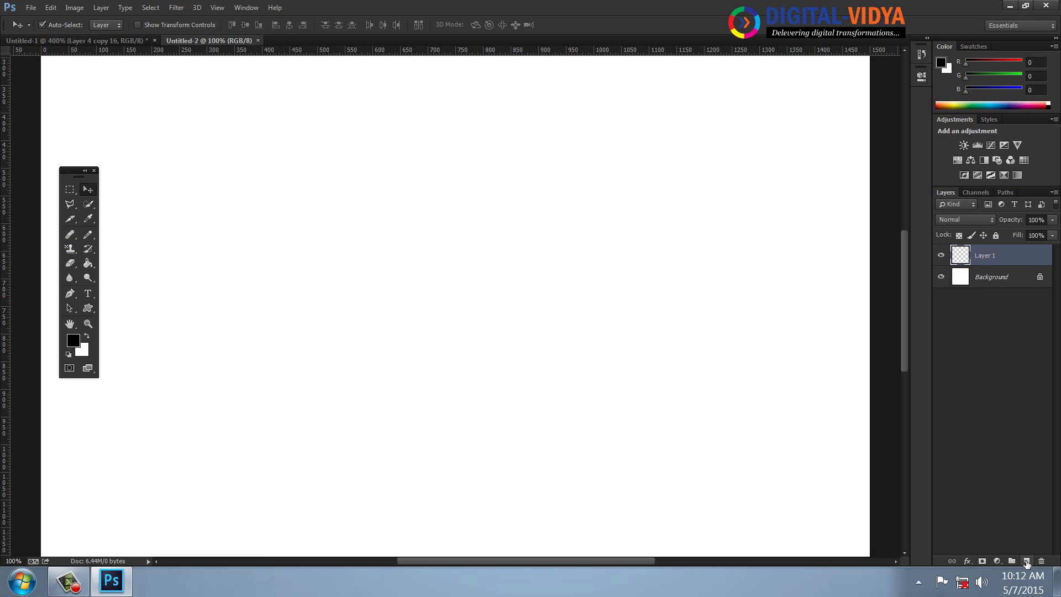
# Step: Fill Layer 1 with the orange sunburst pattern Best
pyautogui.click(49, 8)
pyautogui.click(88, 246)
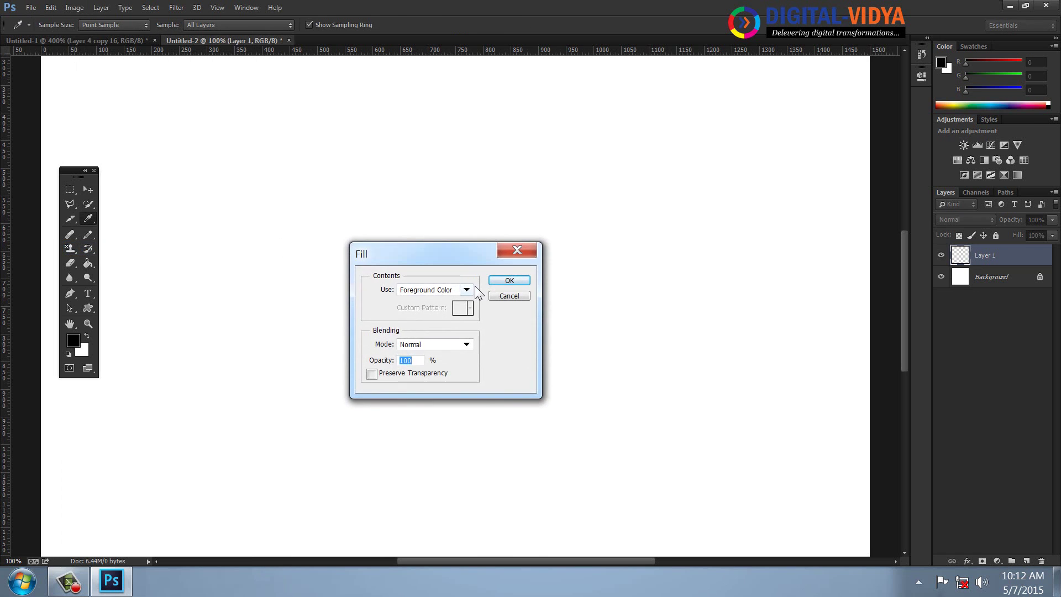
pyautogui.click(466, 290)
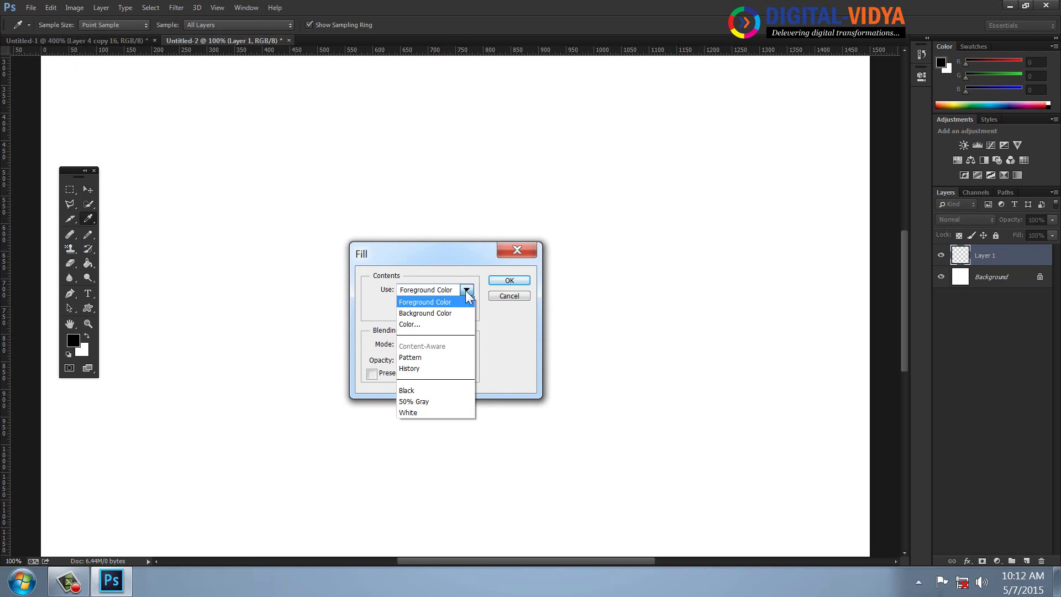
pyautogui.click(424, 357)
pyautogui.click(470, 308)
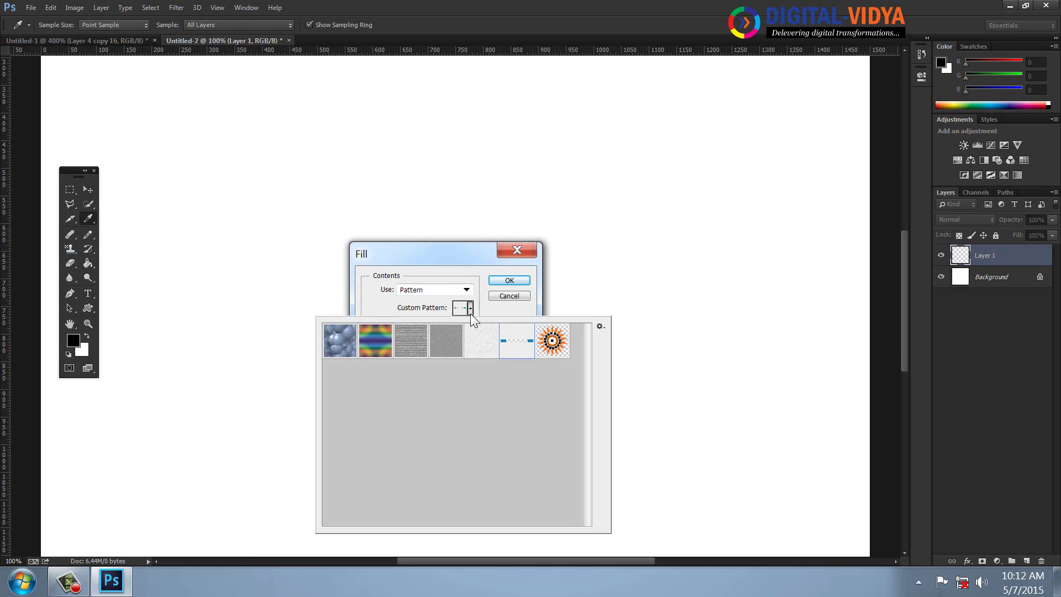
pyautogui.click(552, 342)
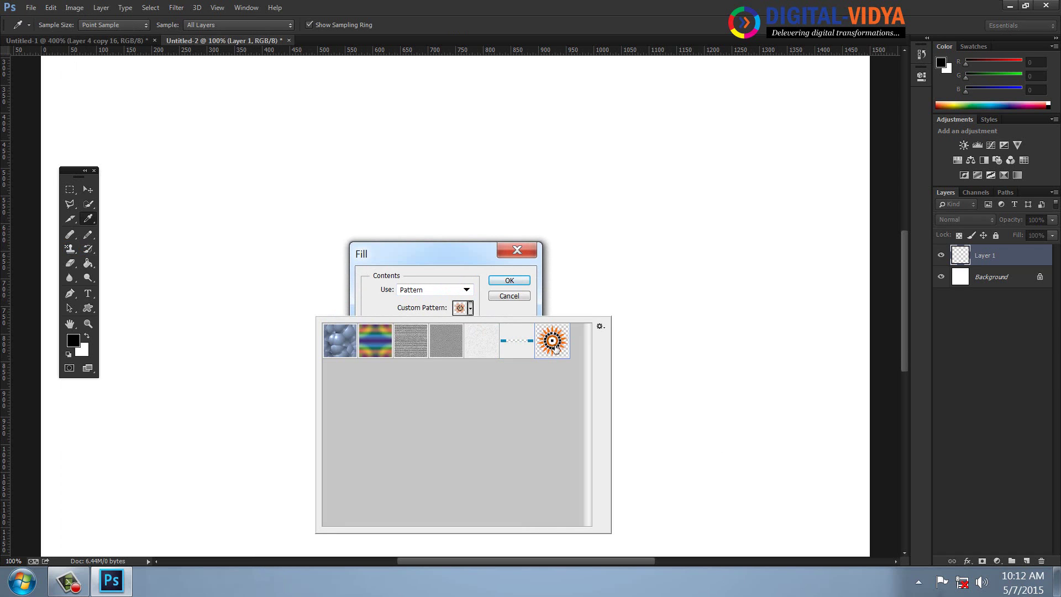
pyautogui.click(516, 281)
pyautogui.press('v')
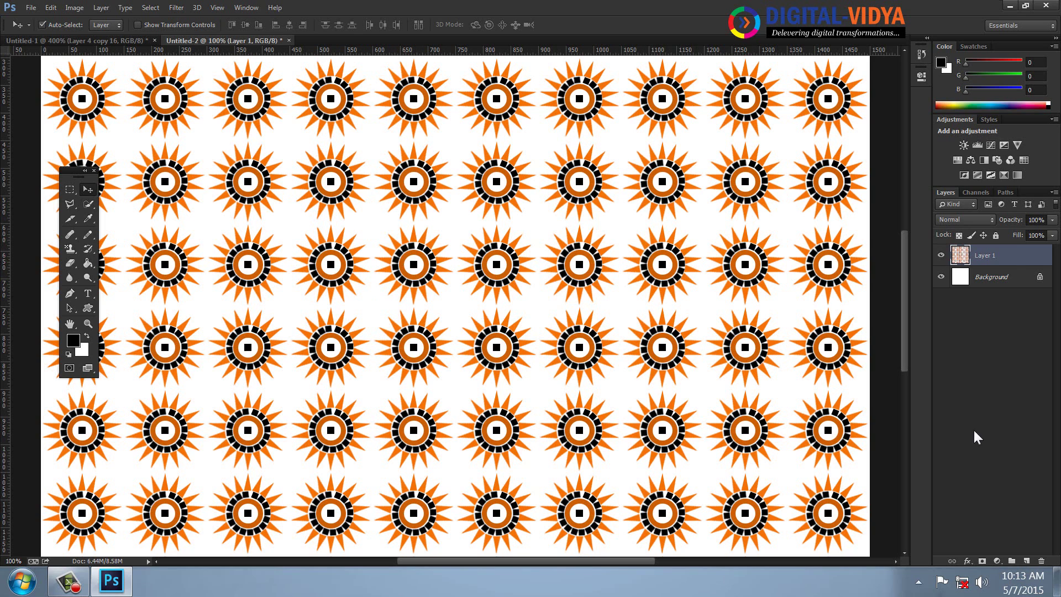
# Step: Add a new Pattern fill layer above Layer 1
pyautogui.click(1027, 562)
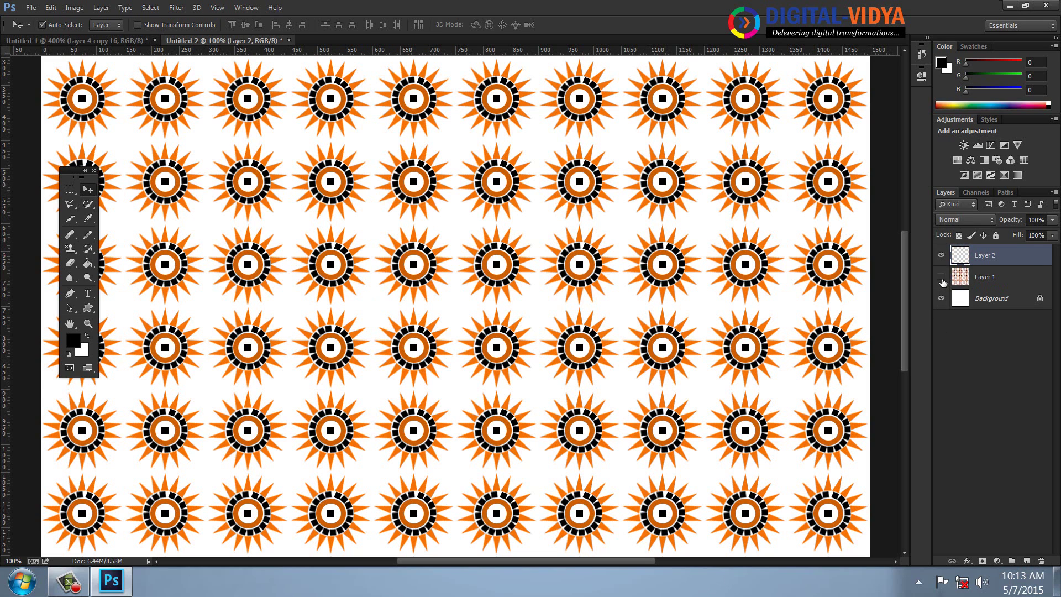
pyautogui.click(102, 8)
pyautogui.moveTo(160, 138)
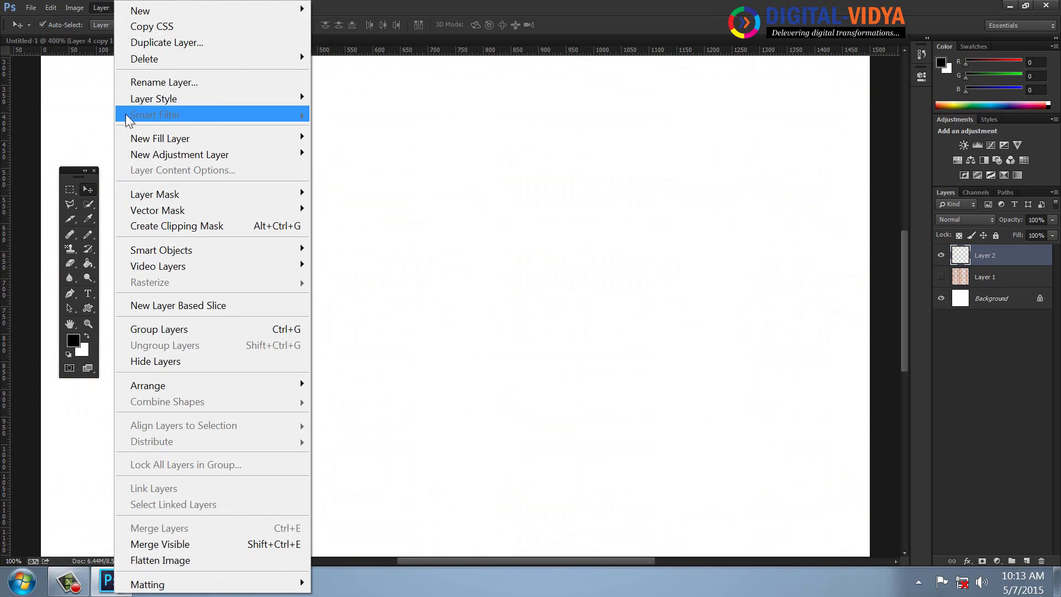
pyautogui.click(336, 166)
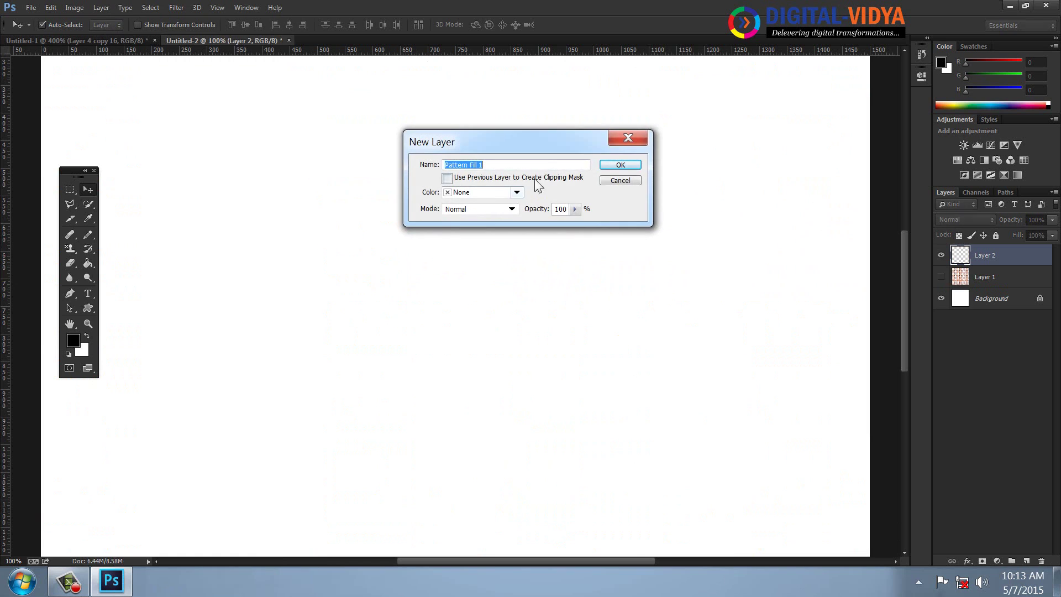
pyautogui.click(619, 167)
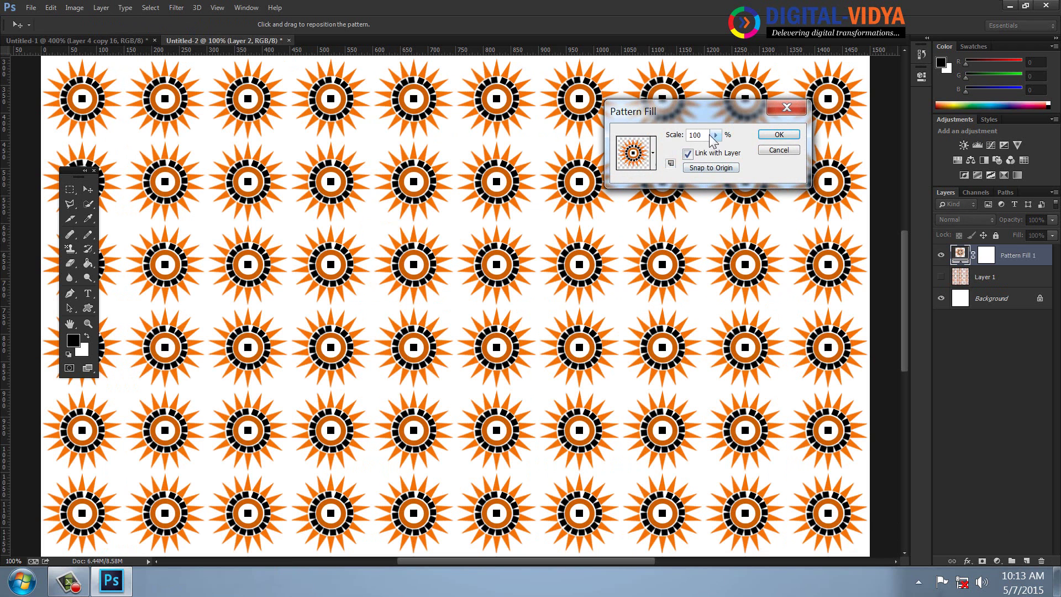
# Step: Set the pattern fill scale to 25% and close the tiled document
pyautogui.click(710, 135)
pyautogui.press('Down')
pyautogui.press('Down')
pyautogui.press('Down')
pyautogui.press('Down')
pyautogui.press('Down')
pyautogui.press('Down')
pyautogui.press('Down')
pyautogui.press('Down')
pyautogui.press('Down')
pyautogui.press('Down')
pyautogui.press('Down')
pyautogui.press('Down')
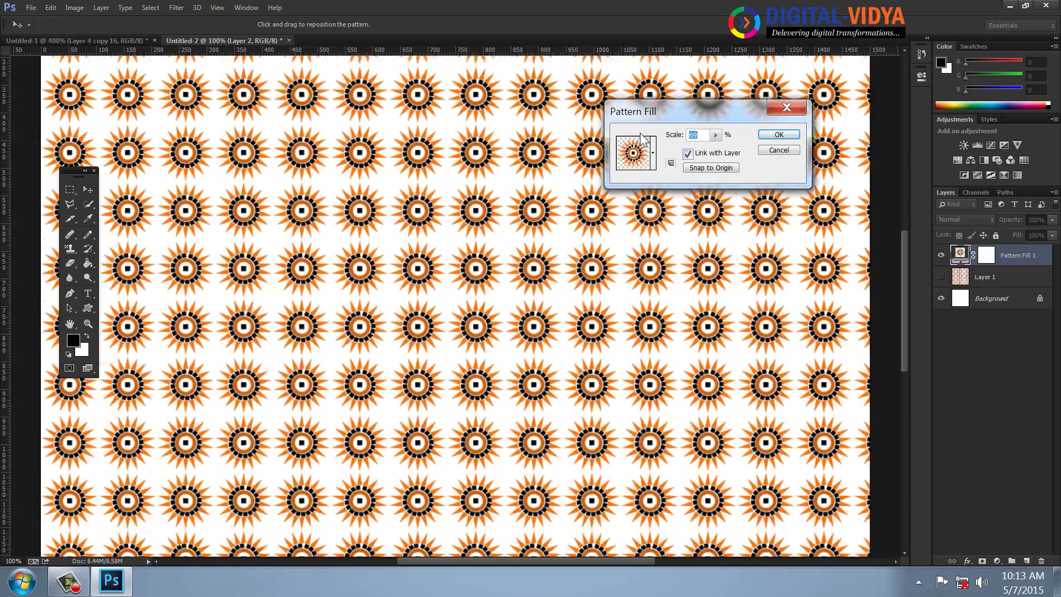
pyautogui.press('Down')
pyautogui.press('Down')
pyautogui.press('Down')
pyautogui.press('Down')
pyautogui.press('Down')
pyautogui.press('Down')
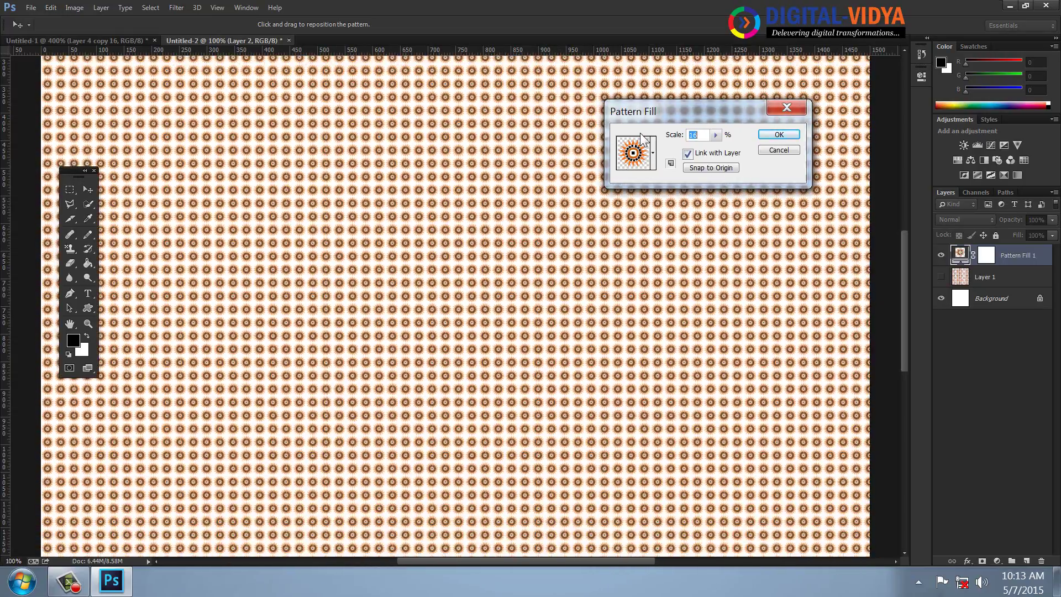
pyautogui.press('Down')
pyautogui.press('Down')
pyautogui.press('Down')
pyautogui.press('Down')
pyautogui.press('Down')
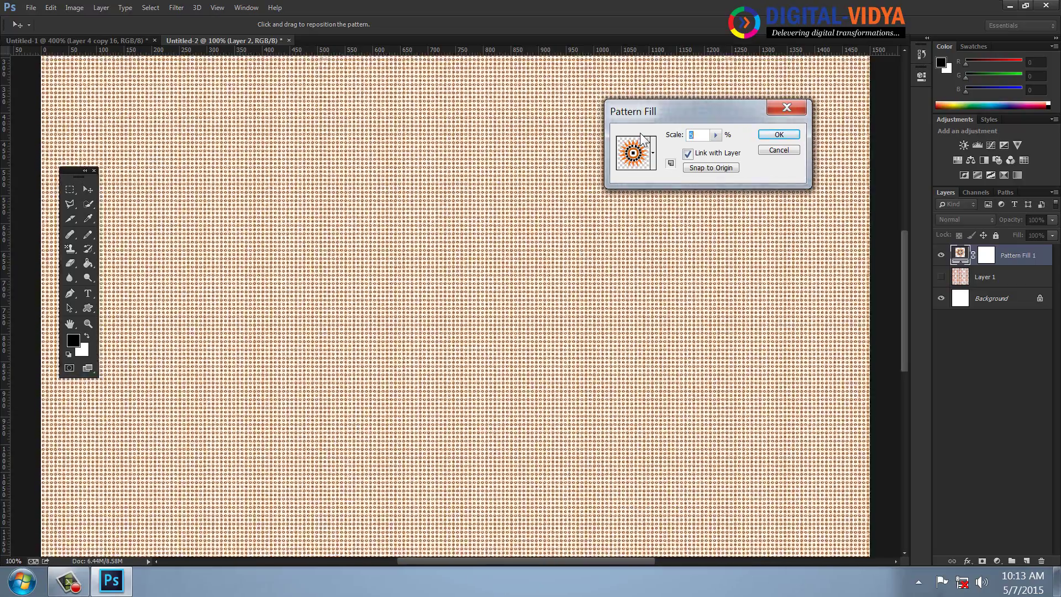
pyautogui.press('Down')
pyautogui.press('Down')
pyautogui.press('Down')
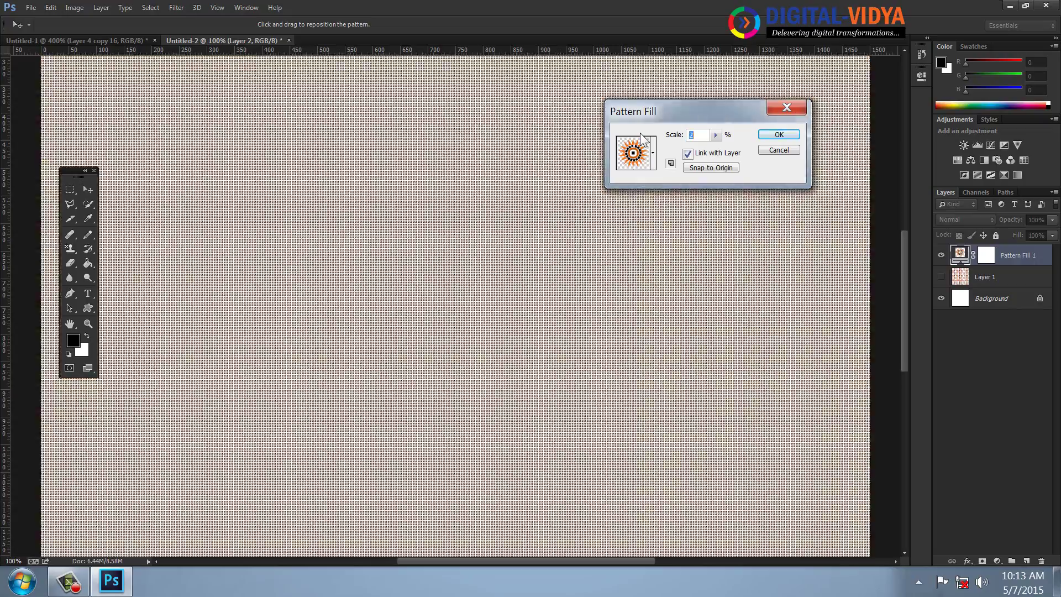
pyautogui.press('Up')
pyautogui.press('Up')
pyautogui.press('Up')
pyautogui.press('Up')
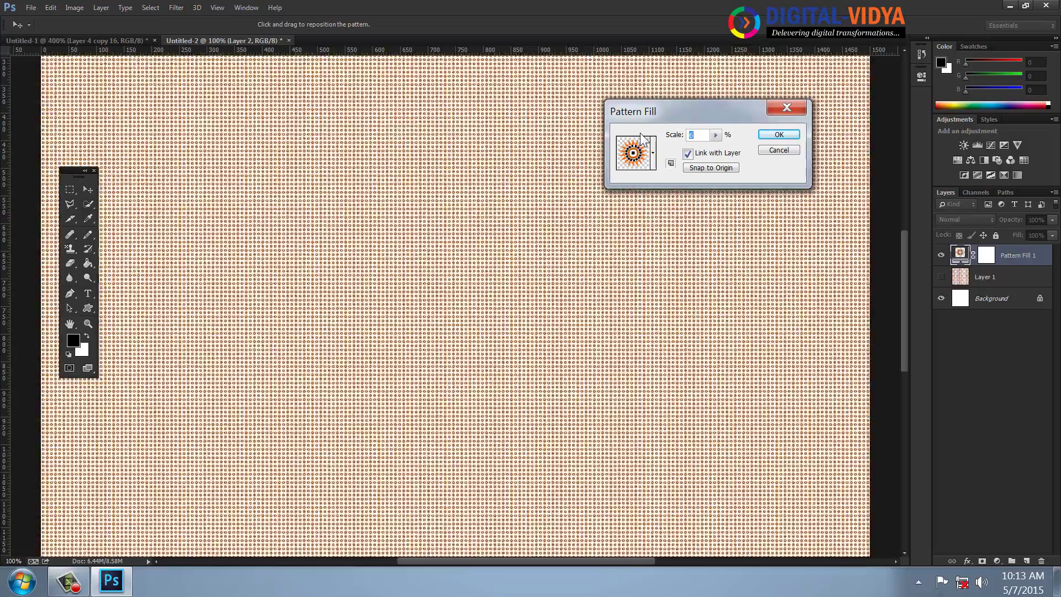
pyautogui.press('Up')
pyautogui.press('Up')
pyautogui.press('Up')
pyautogui.press('Up')
pyautogui.press('Up')
pyautogui.press('Up')
pyautogui.press('Up')
pyautogui.press('Up')
pyautogui.press('Up')
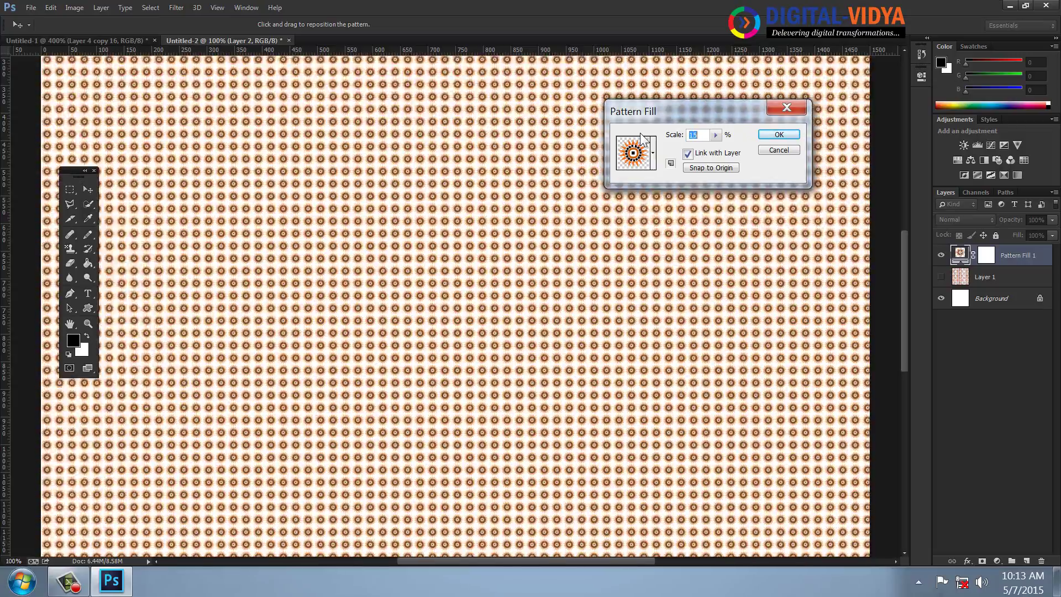
pyautogui.press('Up')
pyautogui.press('Up')
pyautogui.press('Up')
pyautogui.press('Up')
pyautogui.press('Up')
pyautogui.press('Up')
pyautogui.press('Up')
pyautogui.press('Up')
pyautogui.press('Up')
pyautogui.press('Up')
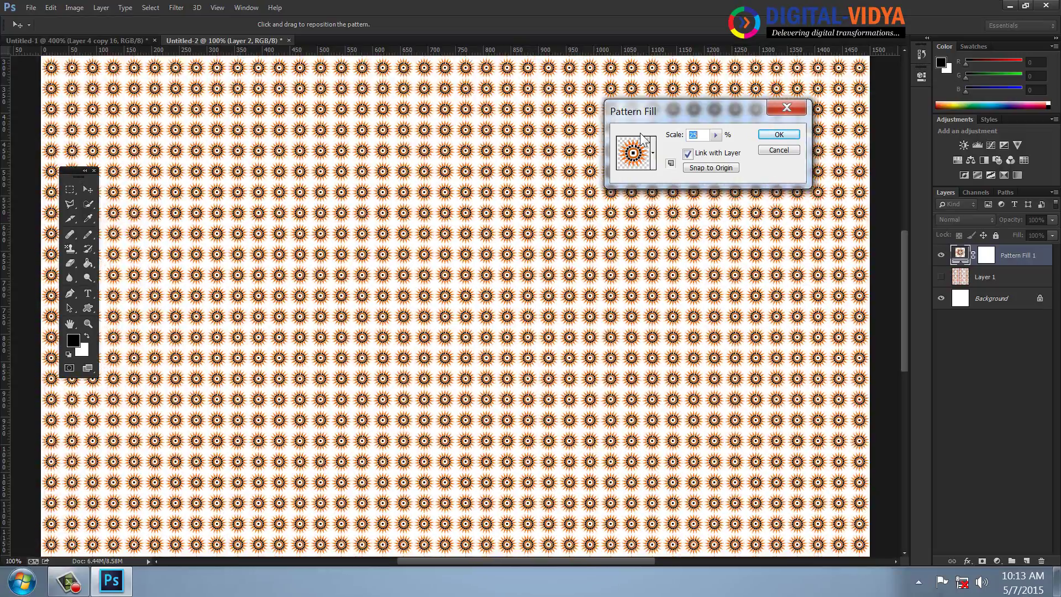
pyautogui.press('Up')
pyautogui.press('Up')
pyautogui.press('Up')
pyautogui.press('Up')
pyautogui.press('Up')
pyautogui.press('Up')
pyautogui.press('Up')
pyautogui.press('Up')
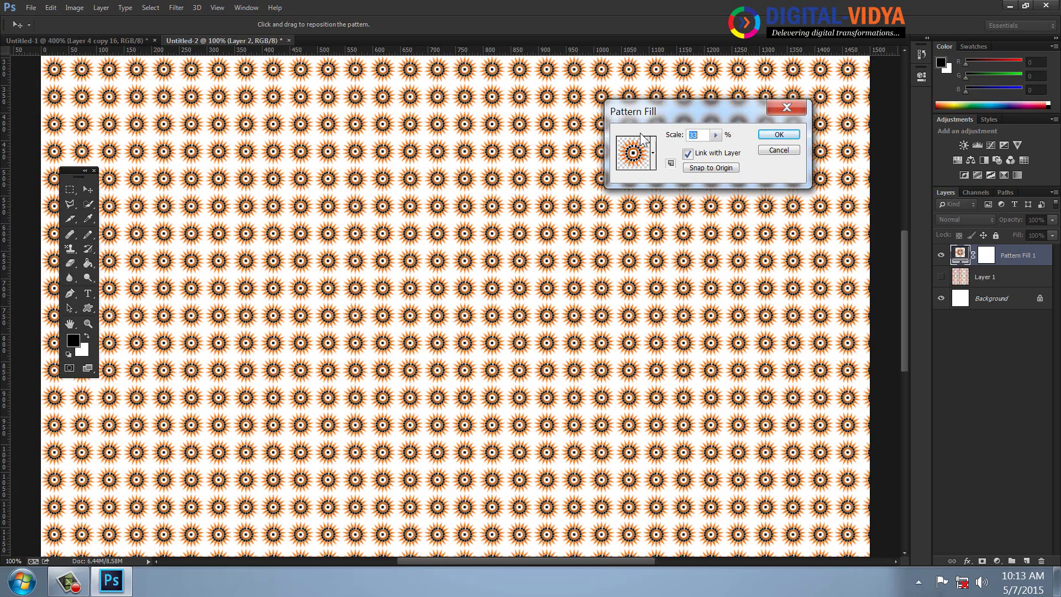
pyautogui.press('Up')
pyautogui.press('Up')
pyautogui.press('Up')
pyautogui.press('Up')
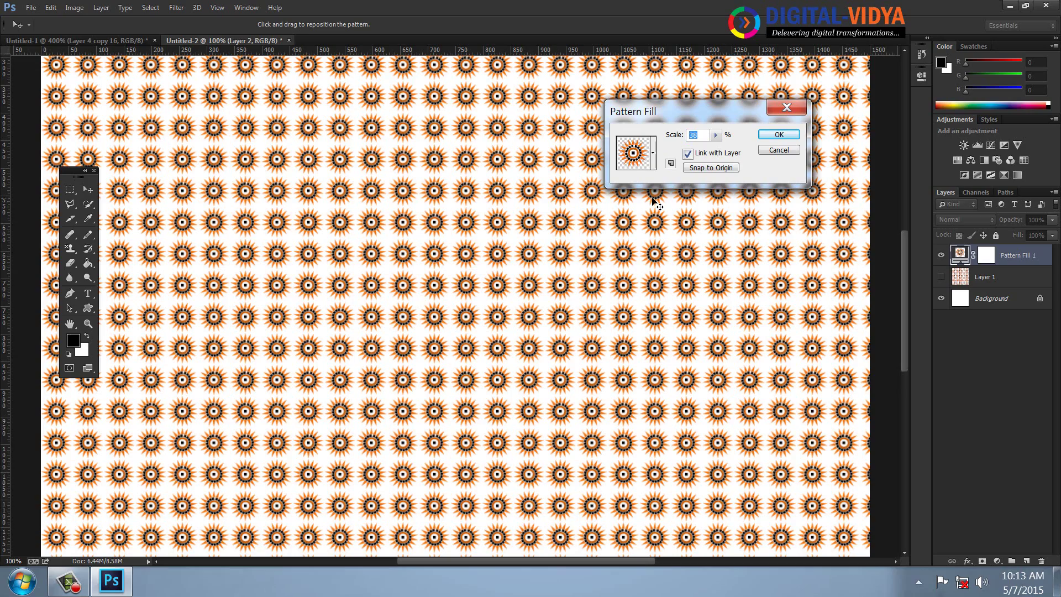
pyautogui.write('5')
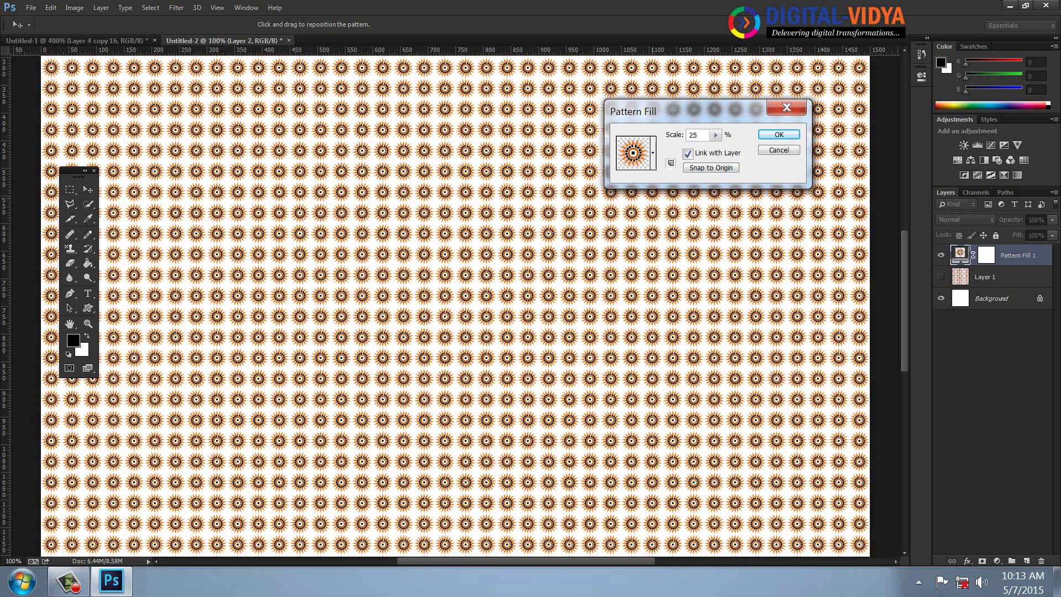
pyautogui.click(789, 135)
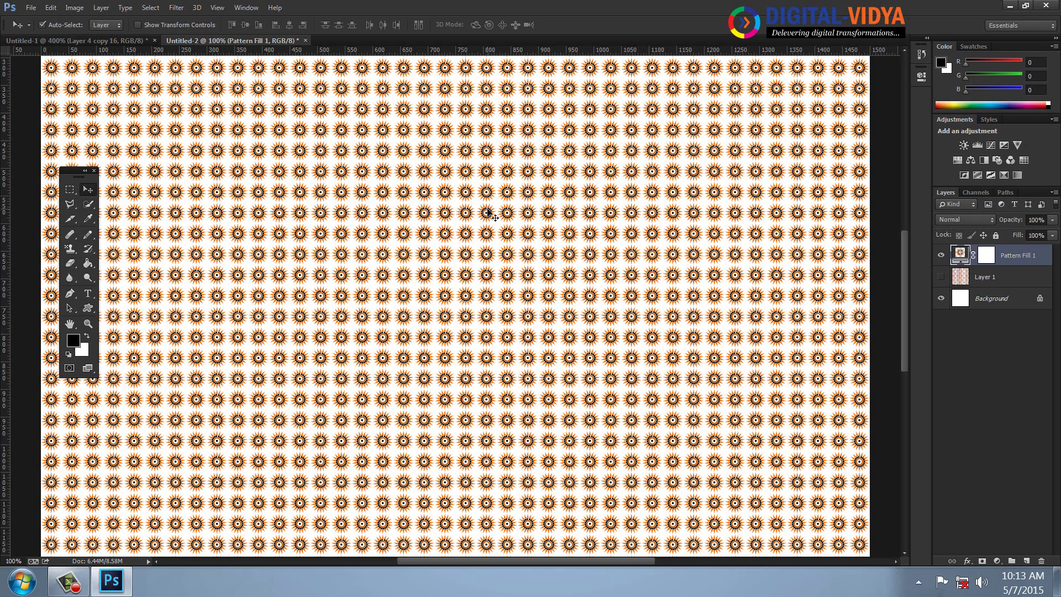
pyautogui.hotkey('ctrl', 'w')
# Step: Close both sun pattern documents without saving
pyautogui.click(532, 224)
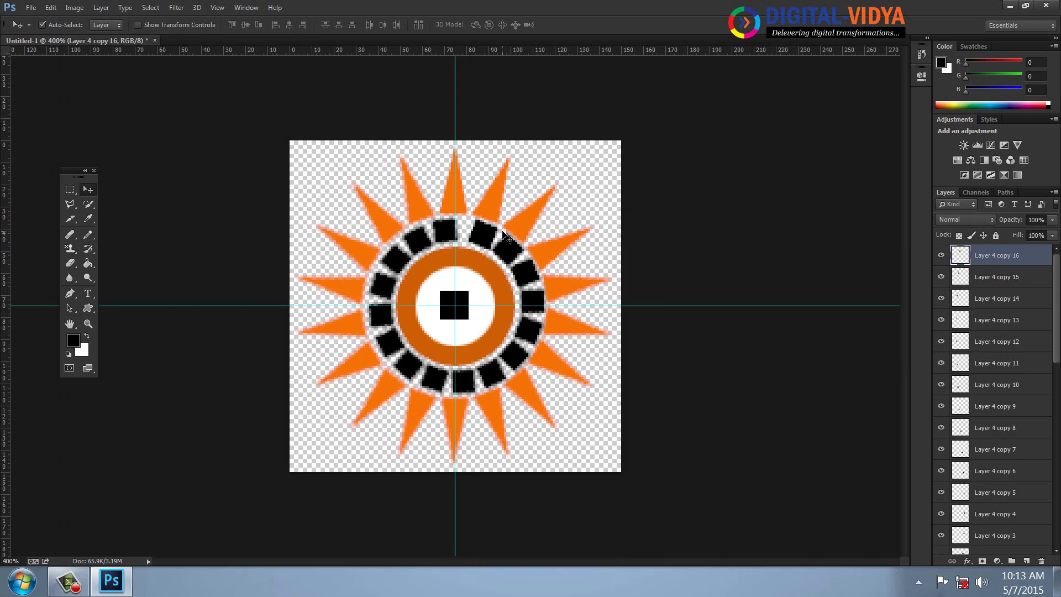
pyautogui.hotkey('ctrl', 'w')
pyautogui.click(529, 224)
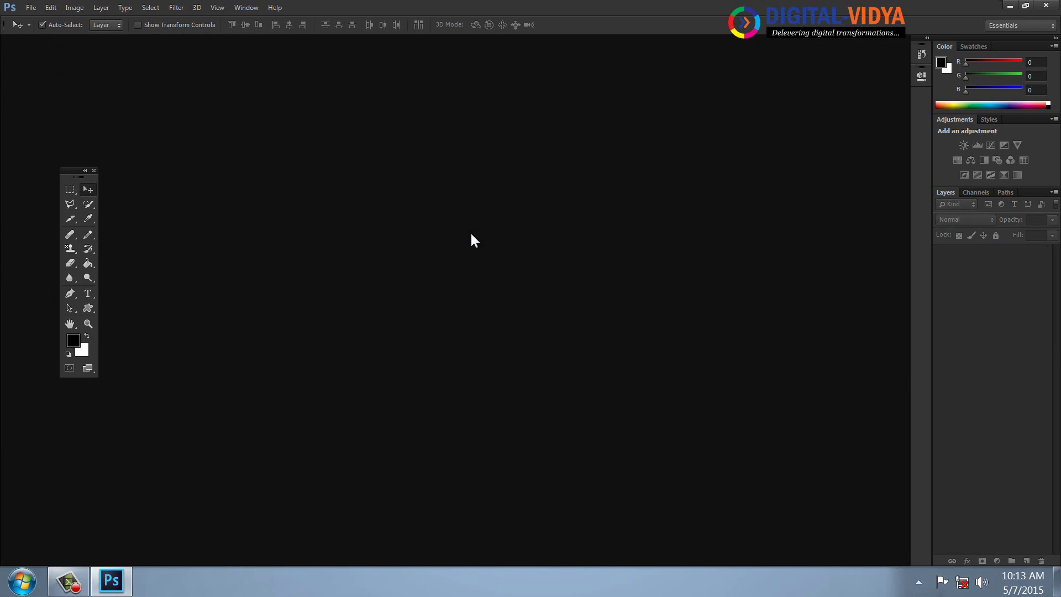
# Step: Create a 150 × 150 px document and zoom to 500%
pyautogui.hotkey('ctrl', 'n')
pyautogui.click(417, 237)
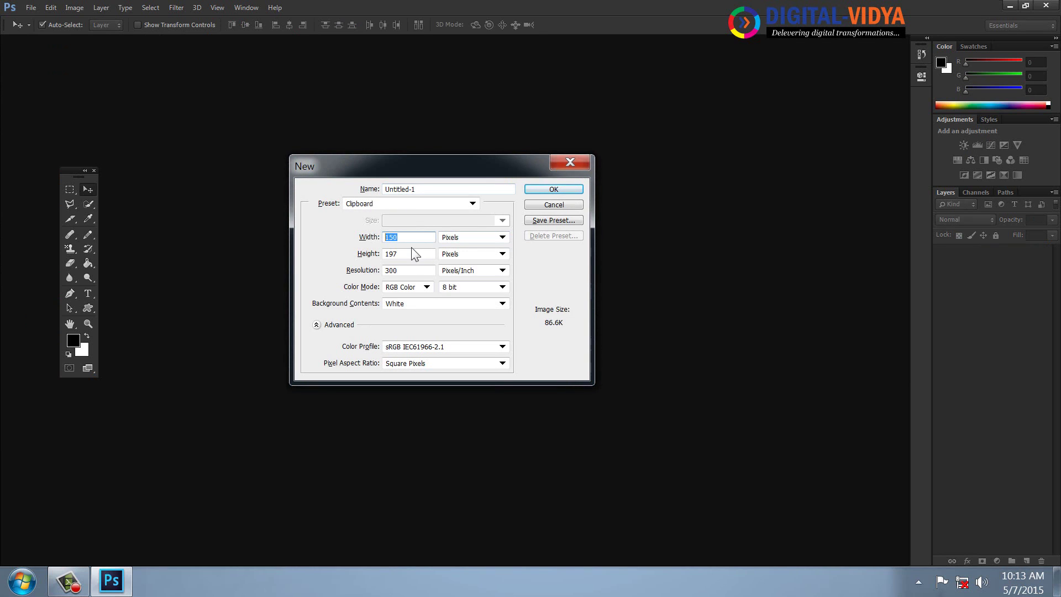
pyautogui.press('Tab')
pyautogui.write('150')
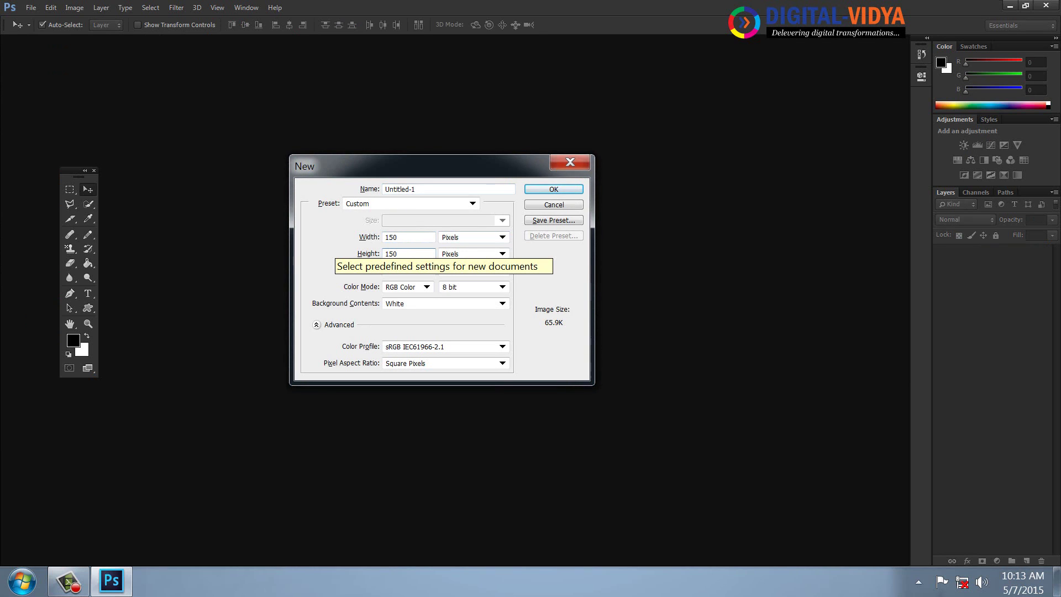
pyautogui.press('Return')
pyautogui.hotkey('ctrl', '+')
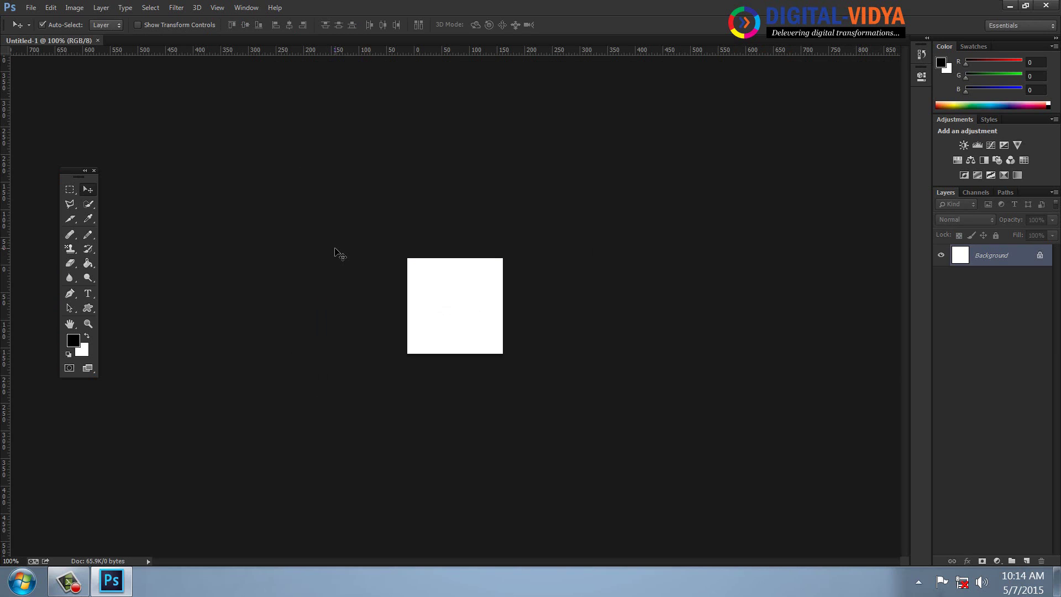
pyautogui.hotkey('ctrl', '+')
pyautogui.hotkey('ctrl', '+')
pyautogui.hotkey('ctrl', '+')
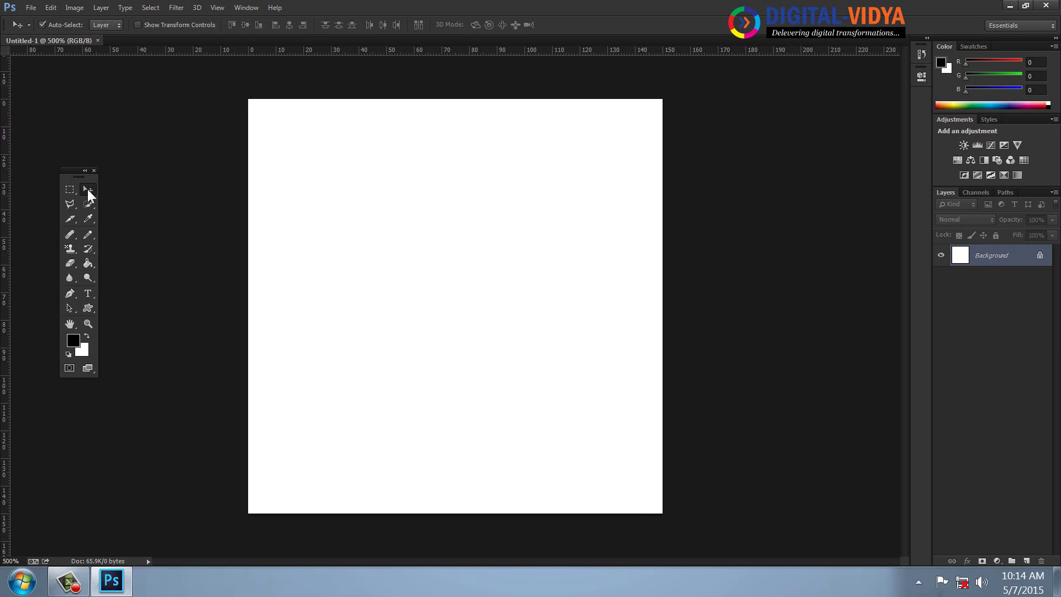
# Step: Place centre guides and select a square in the top-left quarter
pyautogui.moveTo(263, 56); pyautogui.dragTo(258, 306)
pyautogui.moveTo(7, 137); pyautogui.dragTo(451, 143)
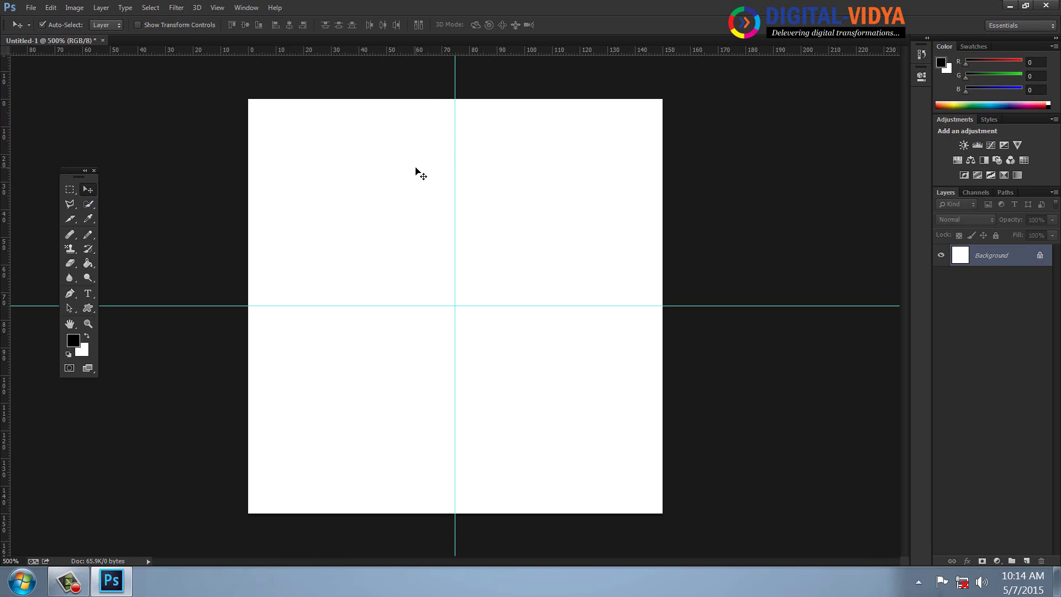
pyautogui.click(70, 190)
pyautogui.moveTo(327, 150); pyautogui.dragTo(427, 250)
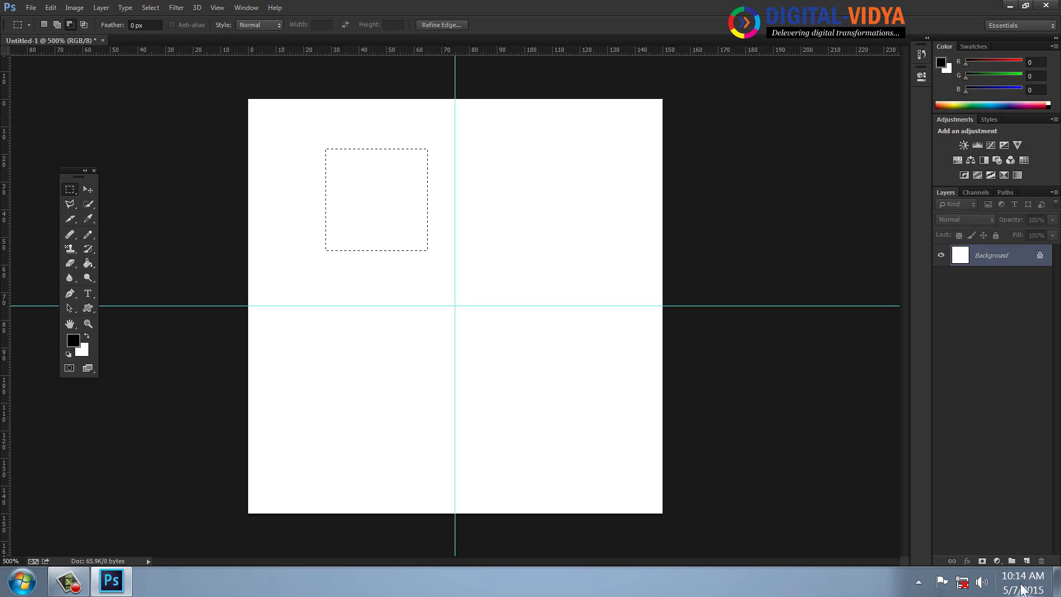
# Step: Fill the square black on a new layer and rotate it 45° into a diamond
pyautogui.click(1025, 562)
pyautogui.hotkey('alt', 'BackSpace')
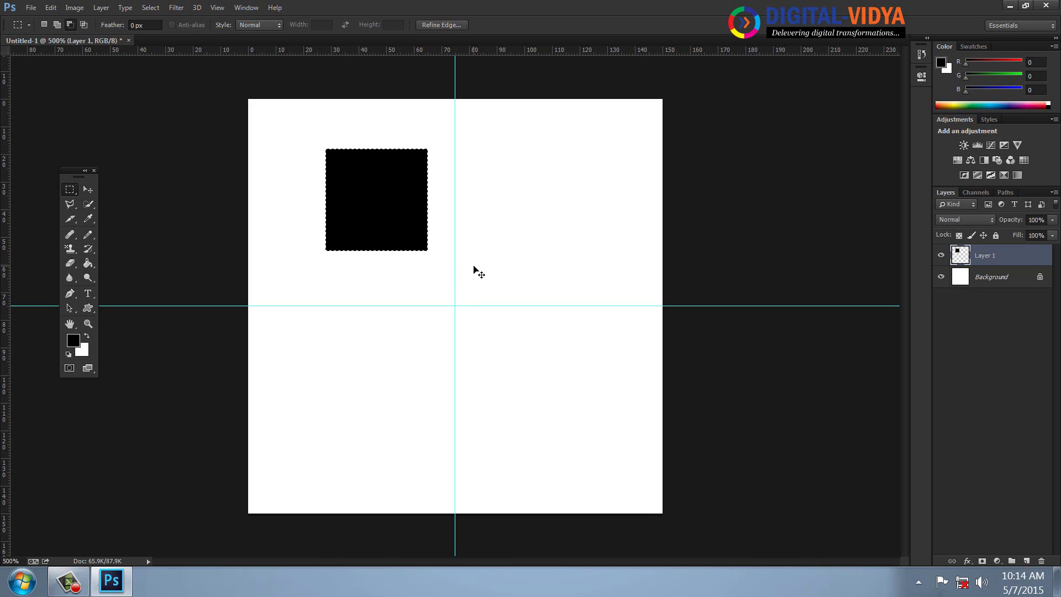
pyautogui.hotkey('ctrl', 'd')
pyautogui.hotkey('ctrl', 't')
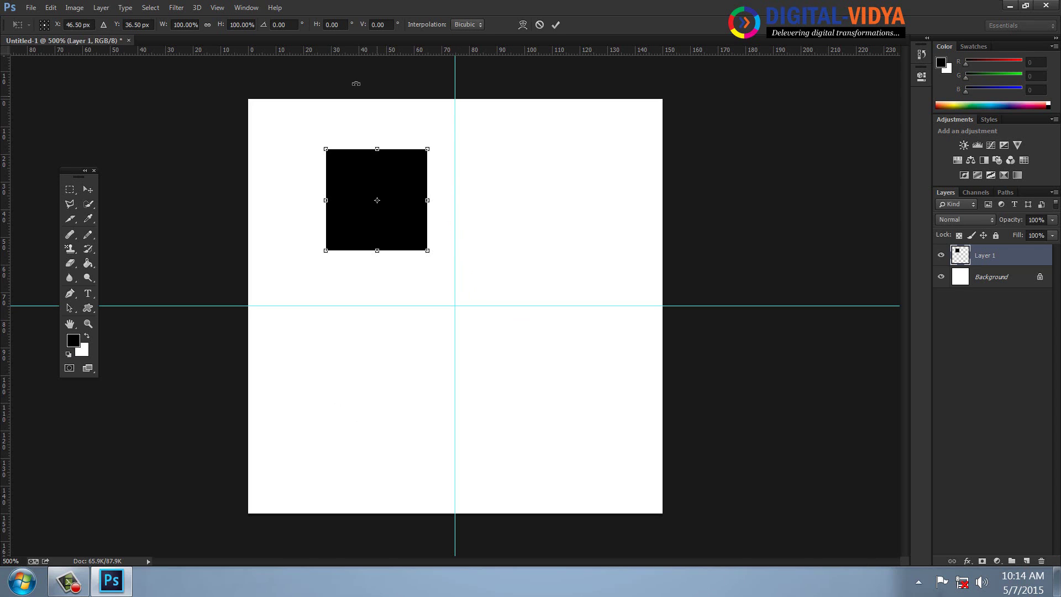
pyautogui.moveTo(446, 136); pyautogui.dragTo(461, 192)
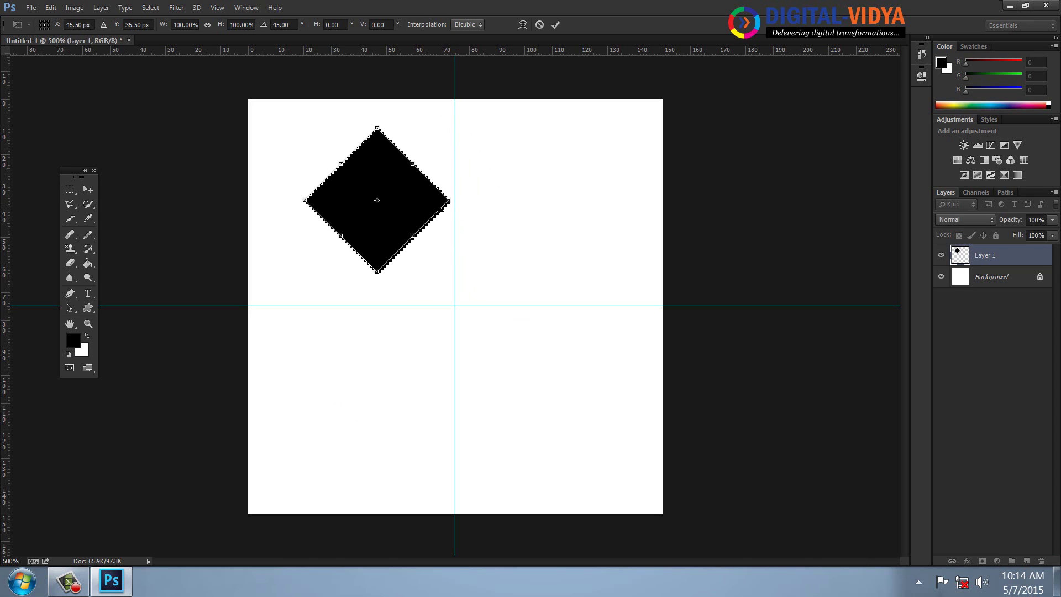
pyautogui.press('Return')
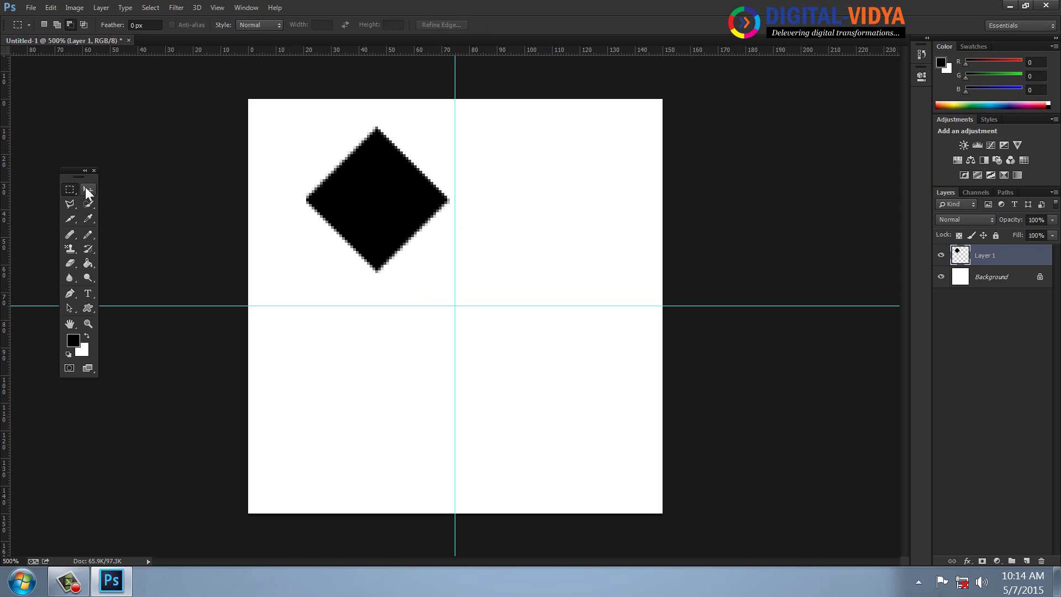
# Step: Centre the black diamond on the vertical guide and load its pixel selection
pyautogui.click(88, 189)
pyautogui.moveTo(388, 211); pyautogui.dragTo(467, 195)
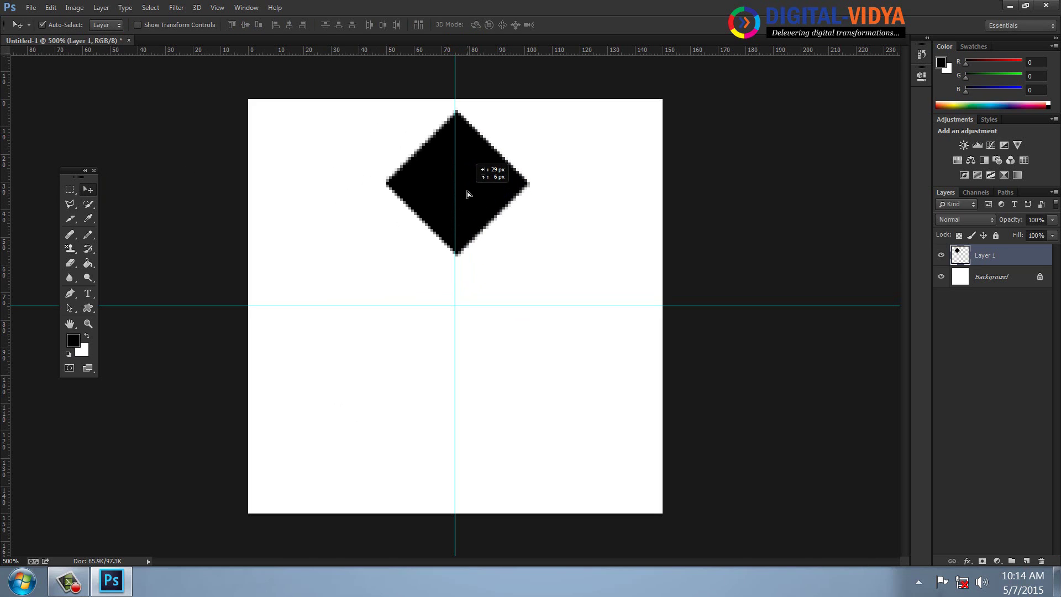
pyautogui.press('Left')
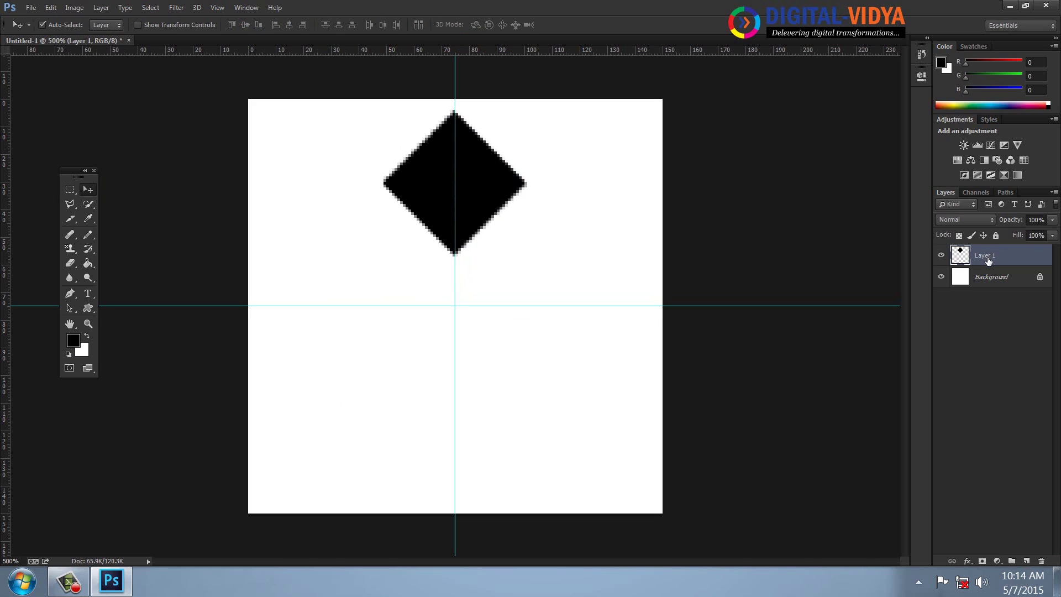
pyautogui.keyDown('ctrl'); pyautogui.click(967, 262); pyautogui.keyUp('ctrl')
pyautogui.rightClick(960, 253)
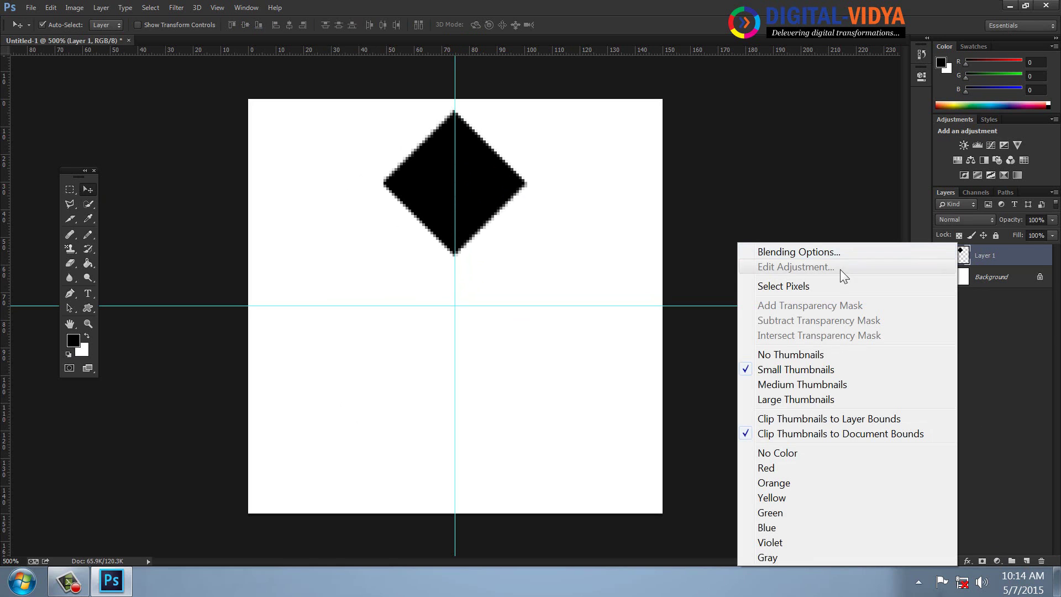
pyautogui.click(994, 261)
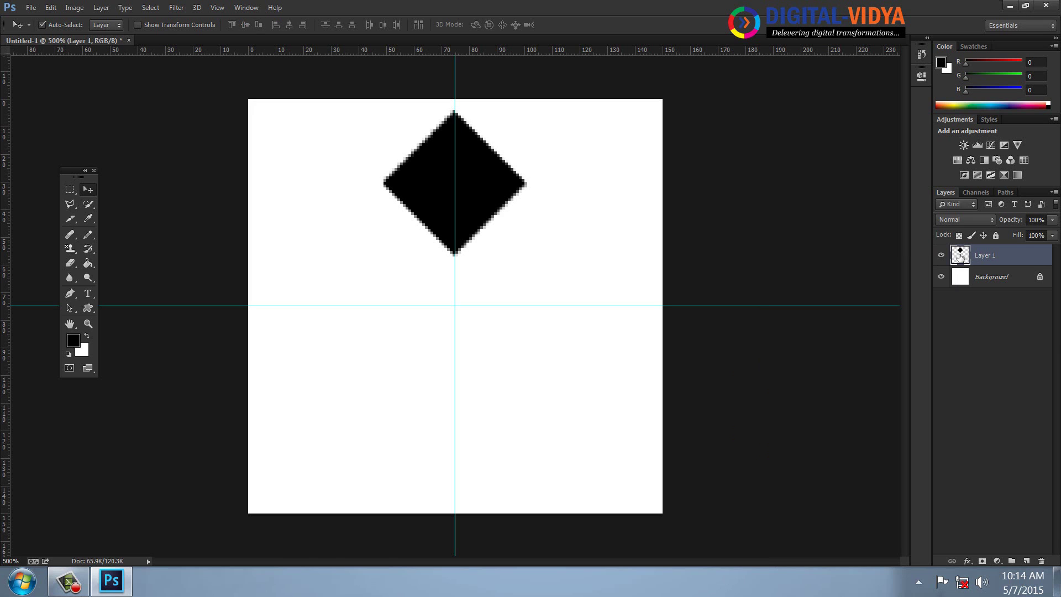
pyautogui.rightClick(961, 258)
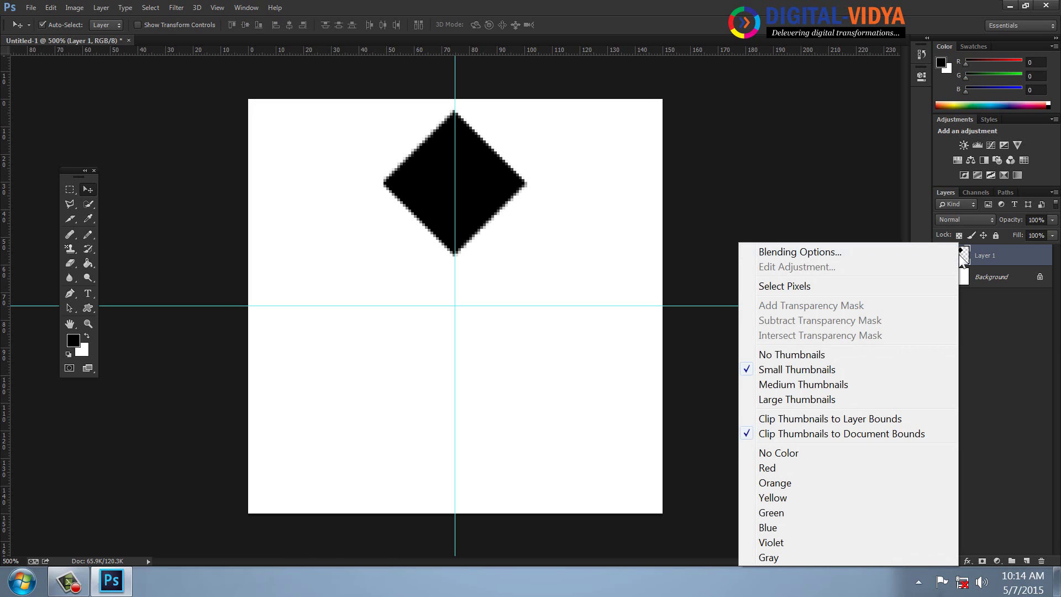
pyautogui.click(812, 284)
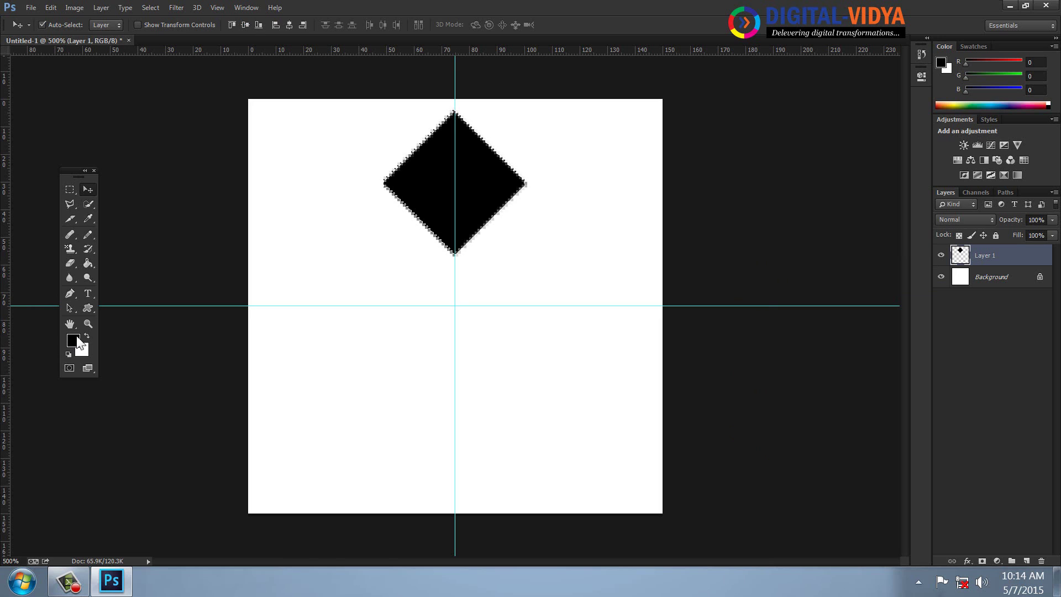
# Step: Fill the diamond selection red on a new layer
pyautogui.click(77, 339)
pyautogui.click(580, 254)
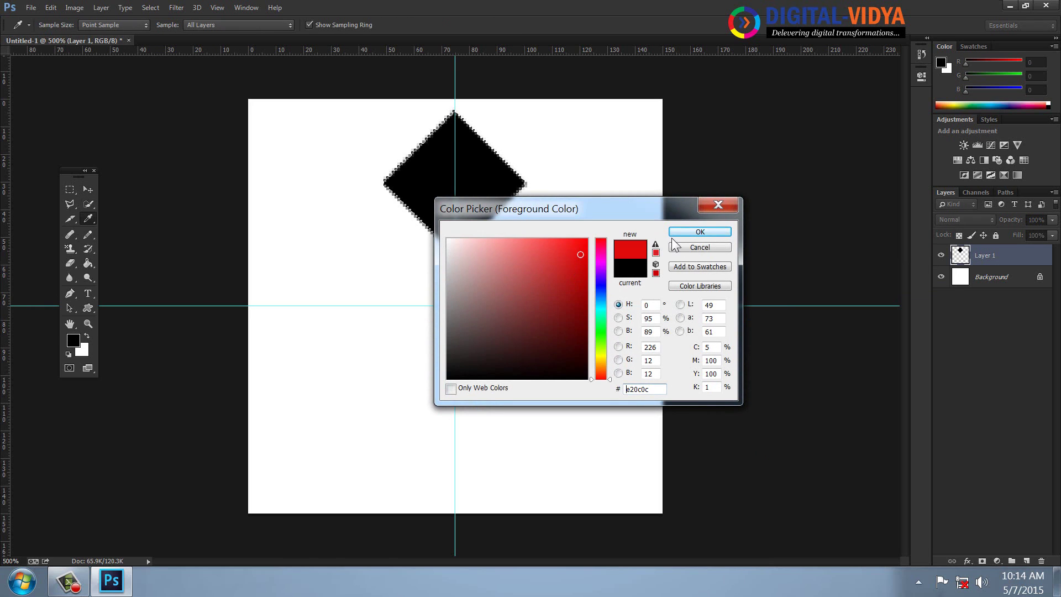
pyautogui.click(699, 232)
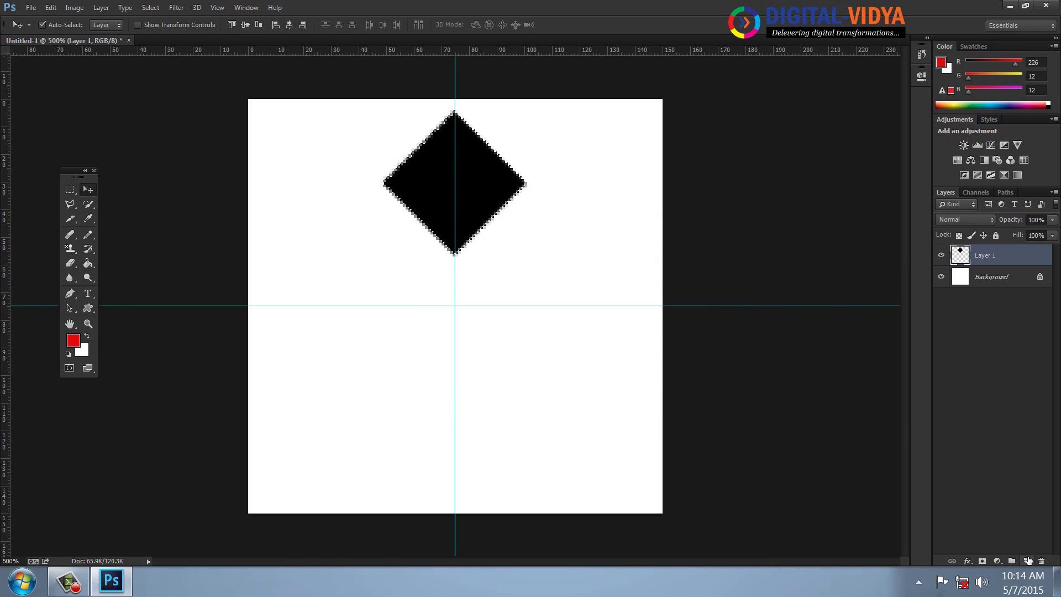
pyautogui.click(1025, 560)
pyautogui.hotkey('alt', 'BackSpace')
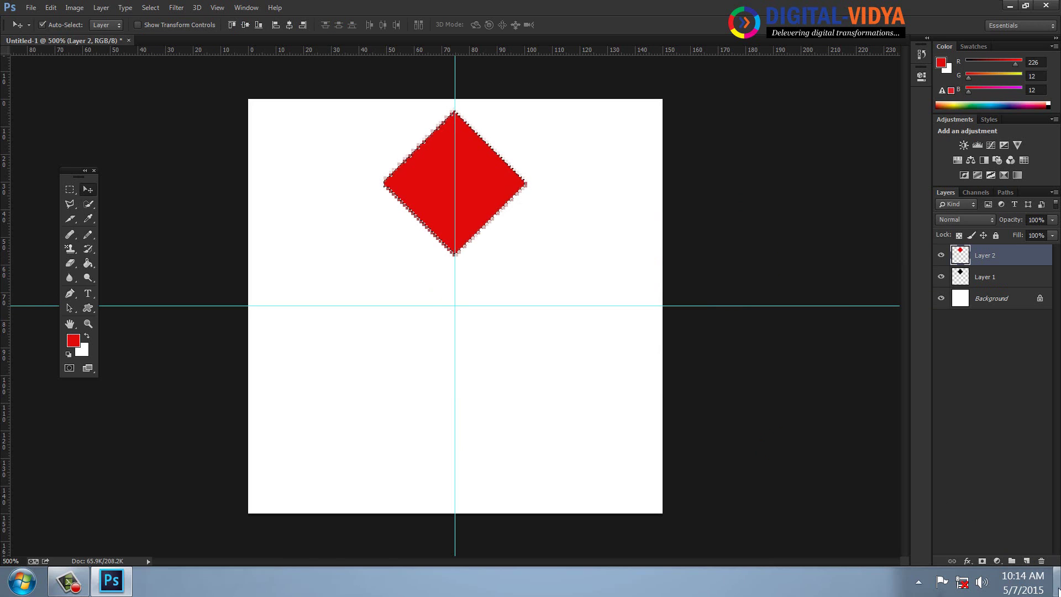
# Step: Fill the diamond selection teal-green on a new layer
pyautogui.click(1026, 560)
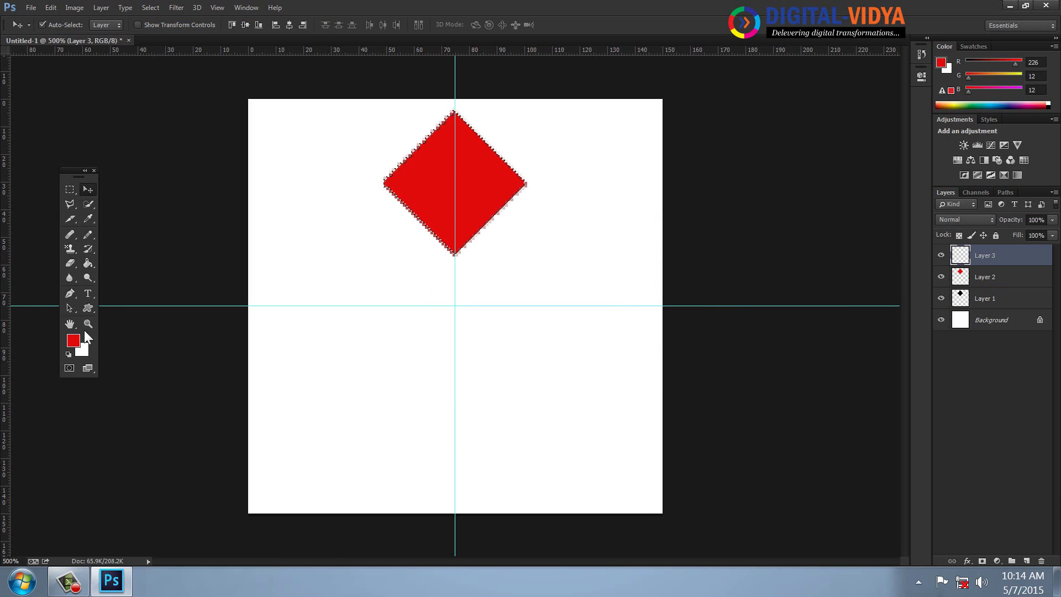
pyautogui.click(74, 340)
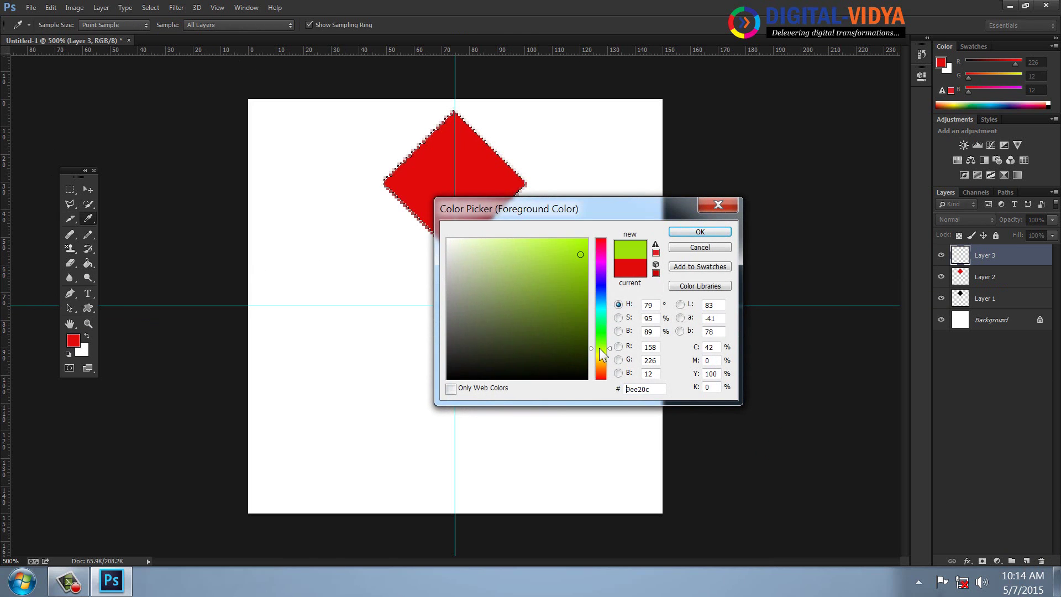
pyautogui.moveTo(600, 346); pyautogui.dragTo(599, 341)
pyautogui.click(601, 323)
pyautogui.moveTo(572, 293); pyautogui.dragTo(576, 281)
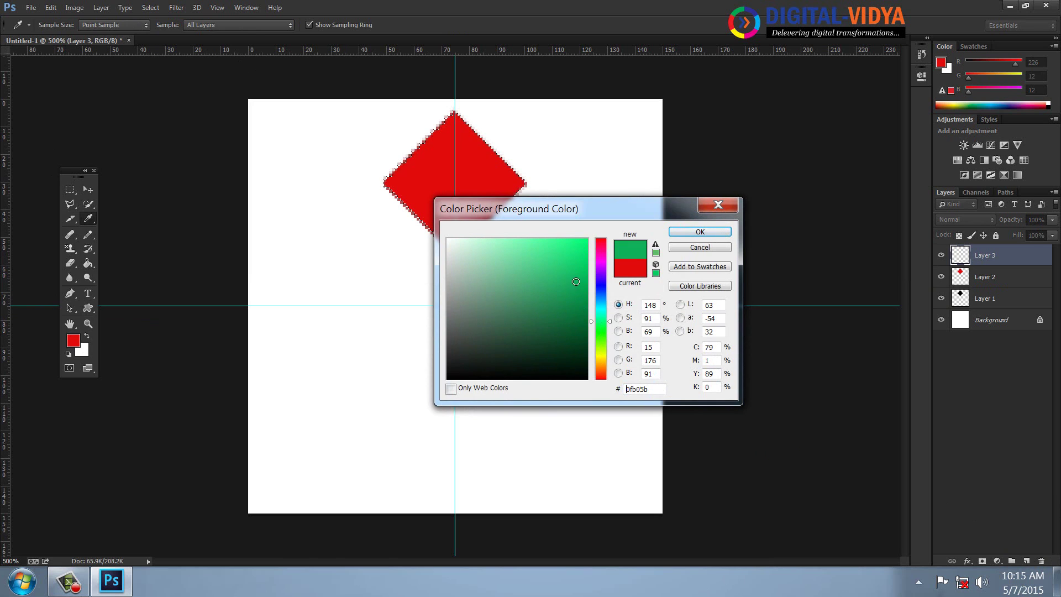
pyautogui.click(684, 230)
pyautogui.hotkey('alt', 'BackSpace')
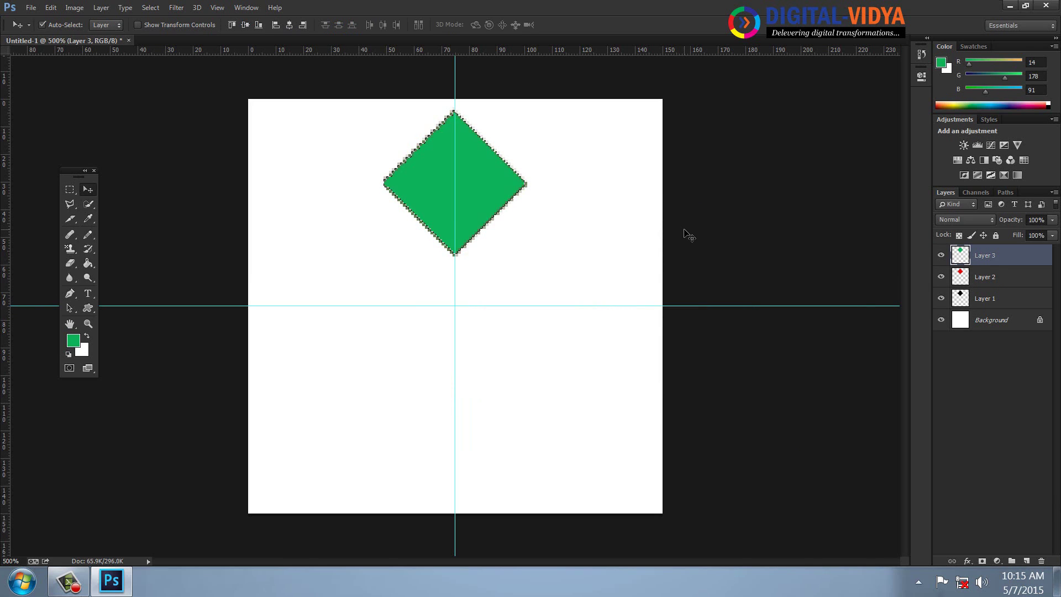
# Step: Fill the diamond selection blue on a new layer
pyautogui.click(1019, 559)
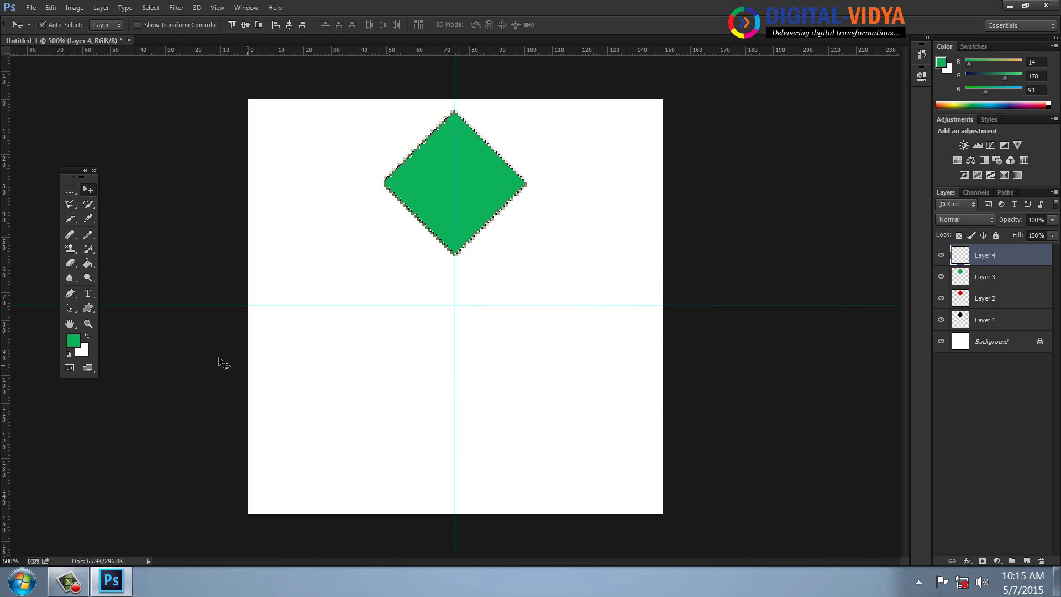
pyautogui.click(75, 340)
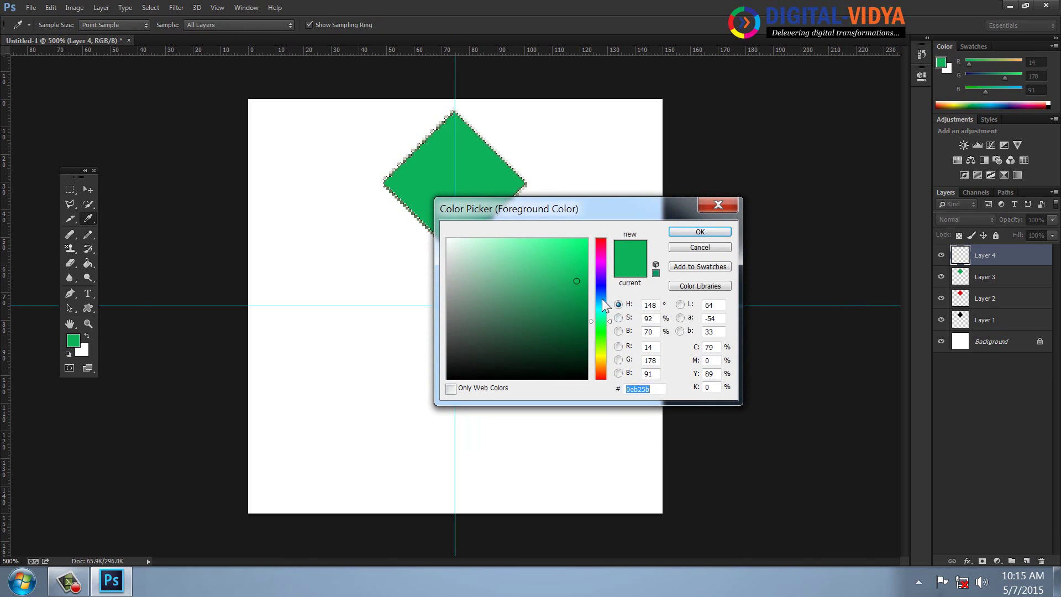
pyautogui.click(602, 290)
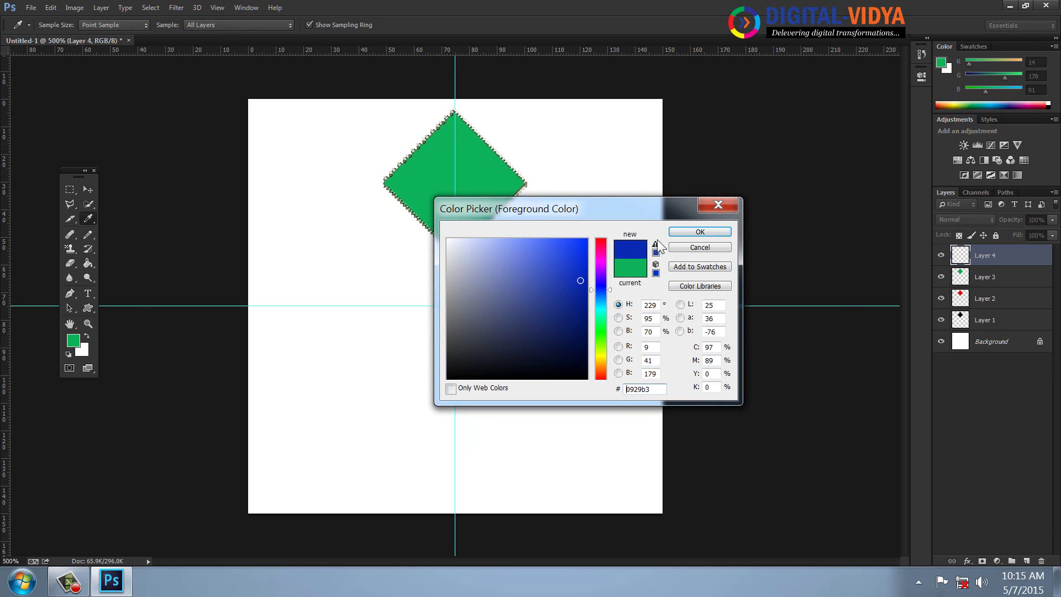
pyautogui.click(677, 234)
pyautogui.hotkey('alt', 'BackSpace')
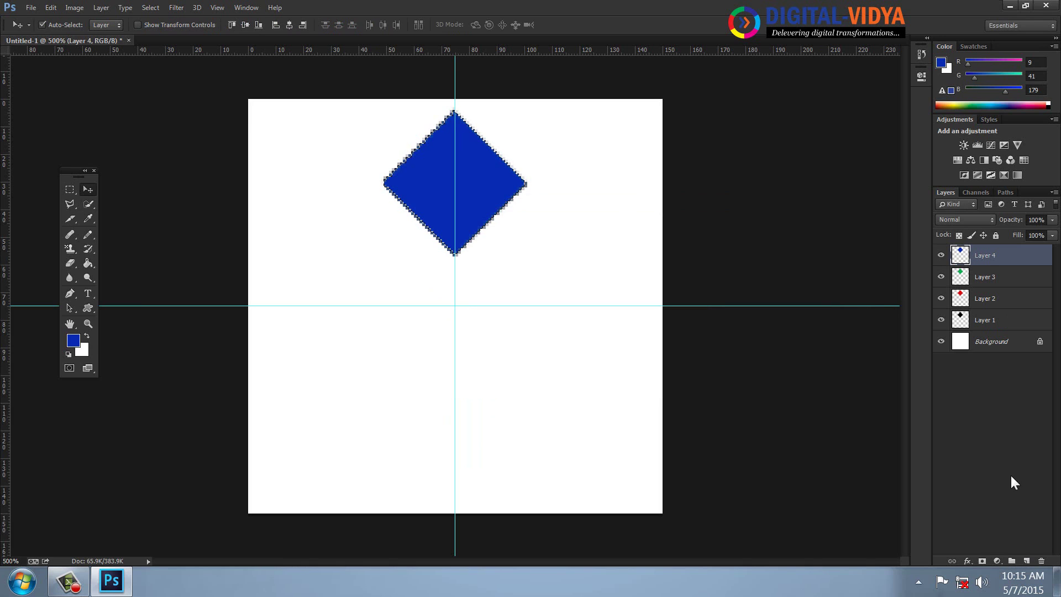
# Step: Fill the diamond selection orange on a new layer and deselect
pyautogui.click(1026, 561)
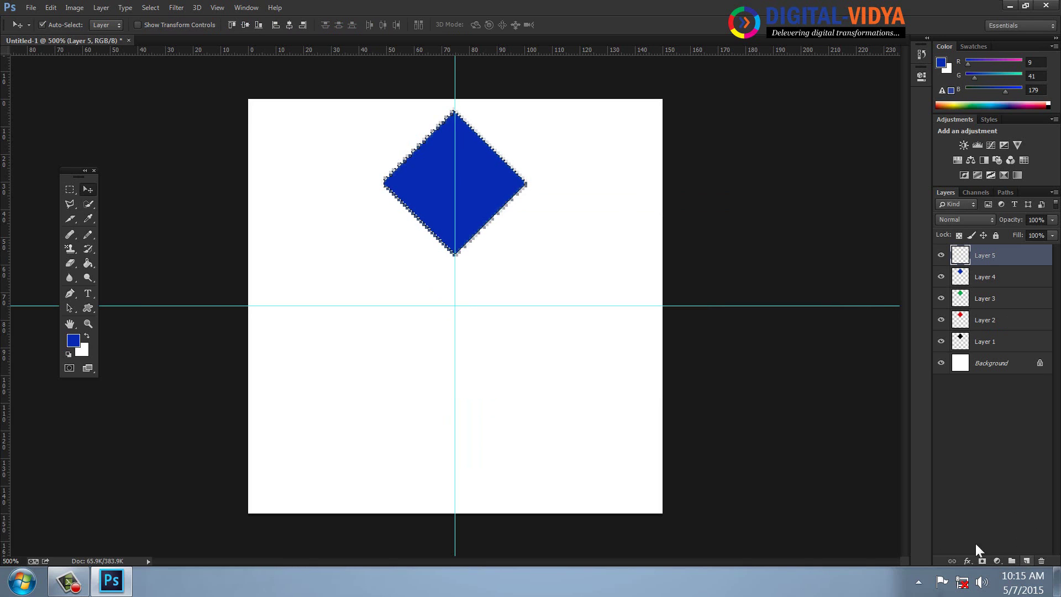
pyautogui.click(73, 342)
pyautogui.moveTo(597, 380); pyautogui.dragTo(605, 369)
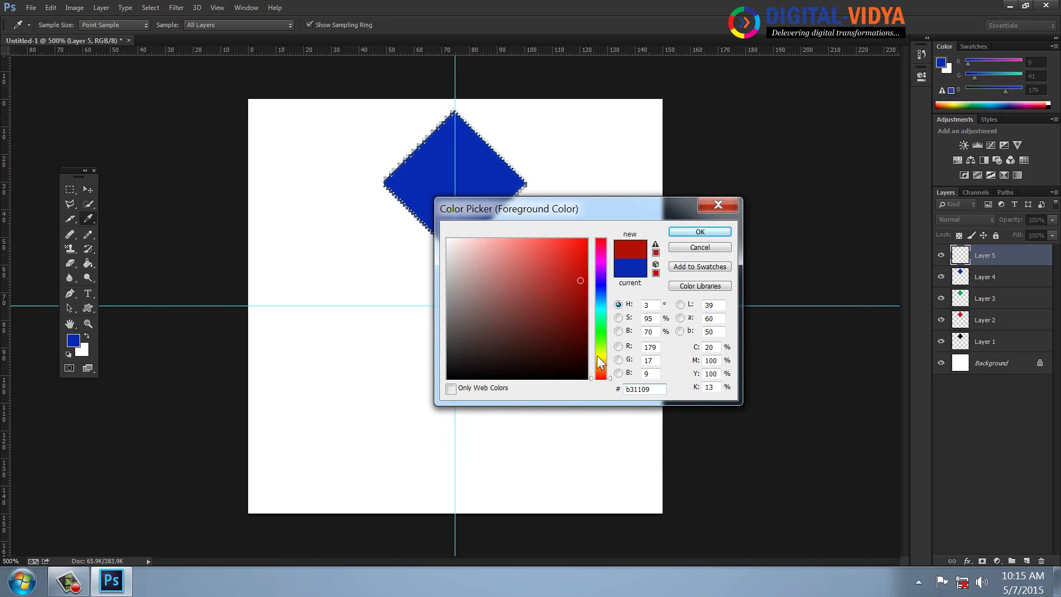
pyautogui.click(580, 248)
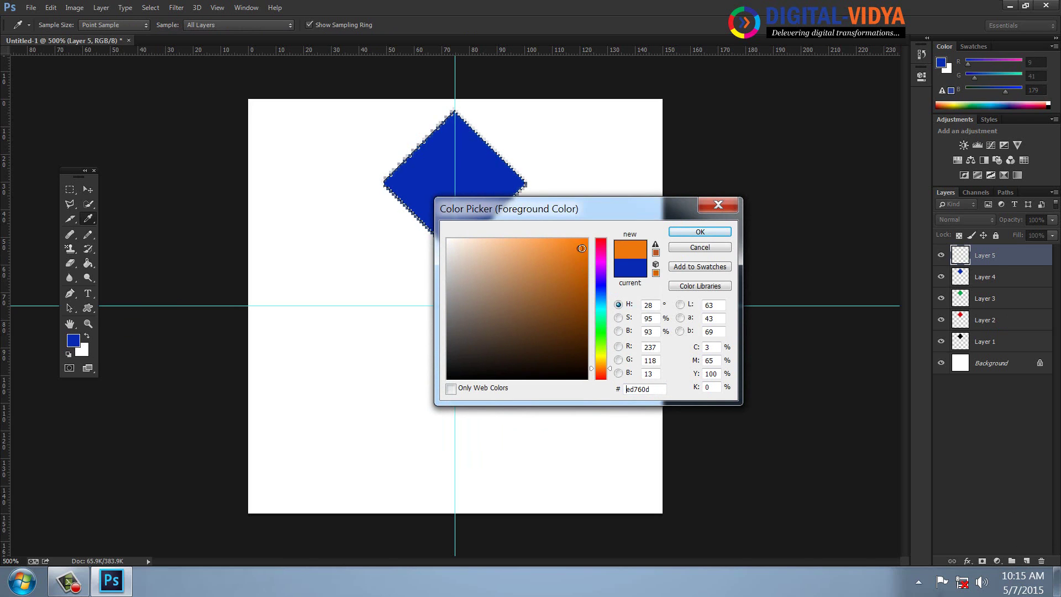
pyautogui.click(700, 232)
pyautogui.hotkey('alt', 'BackSpace')
pyautogui.hotkey('ctrl', 'd')
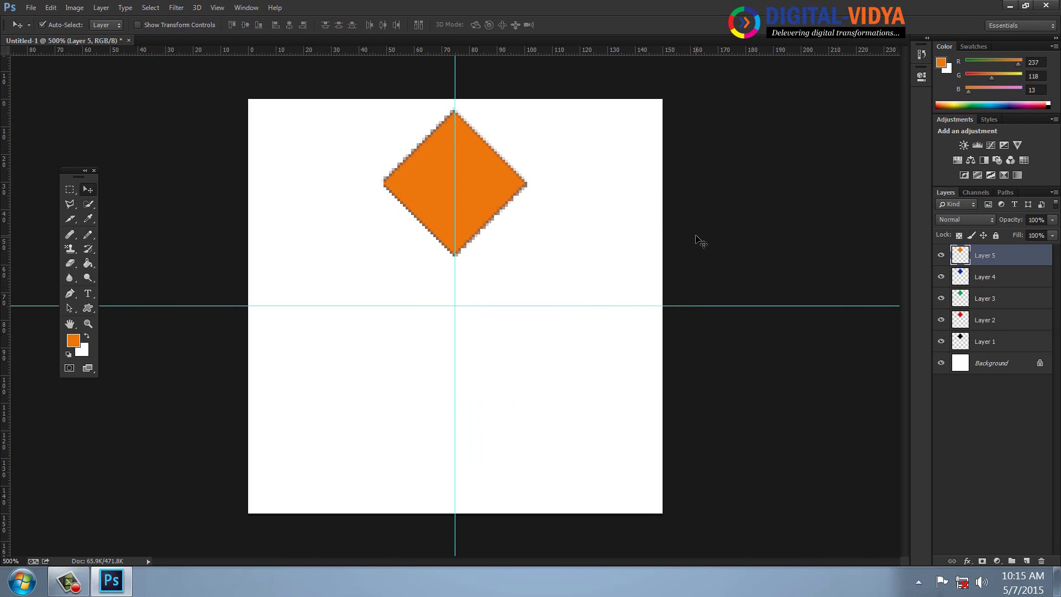
# Step: Move the orange diamond right, blue left and green below centre, then add Layer 6
pyautogui.moveTo(478, 179); pyautogui.dragTo(596, 302)
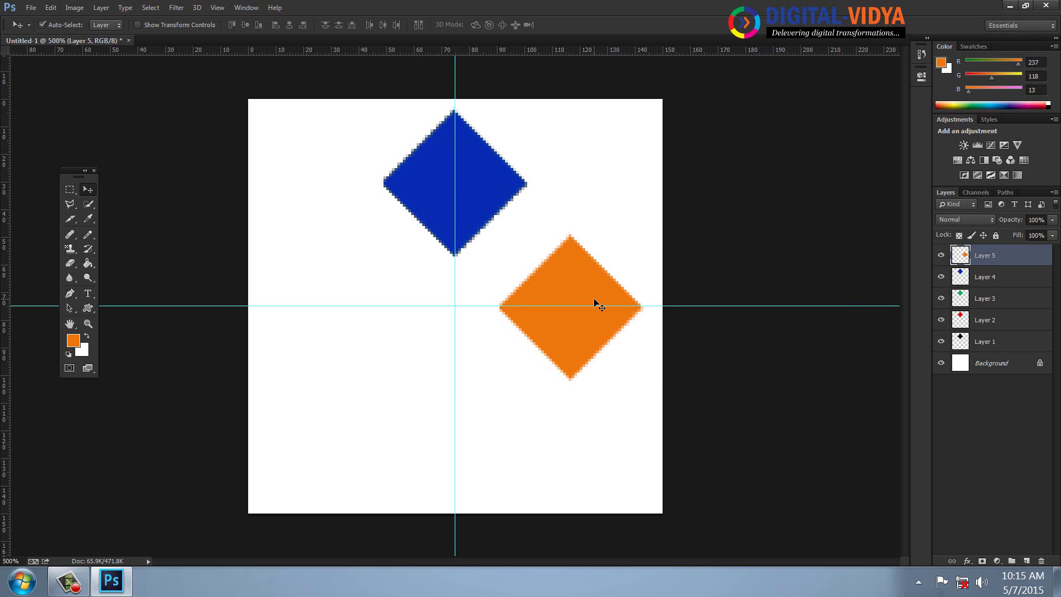
pyautogui.press('Left')
pyautogui.press('Up')
pyautogui.moveTo(483, 200); pyautogui.dragTo(365, 323)
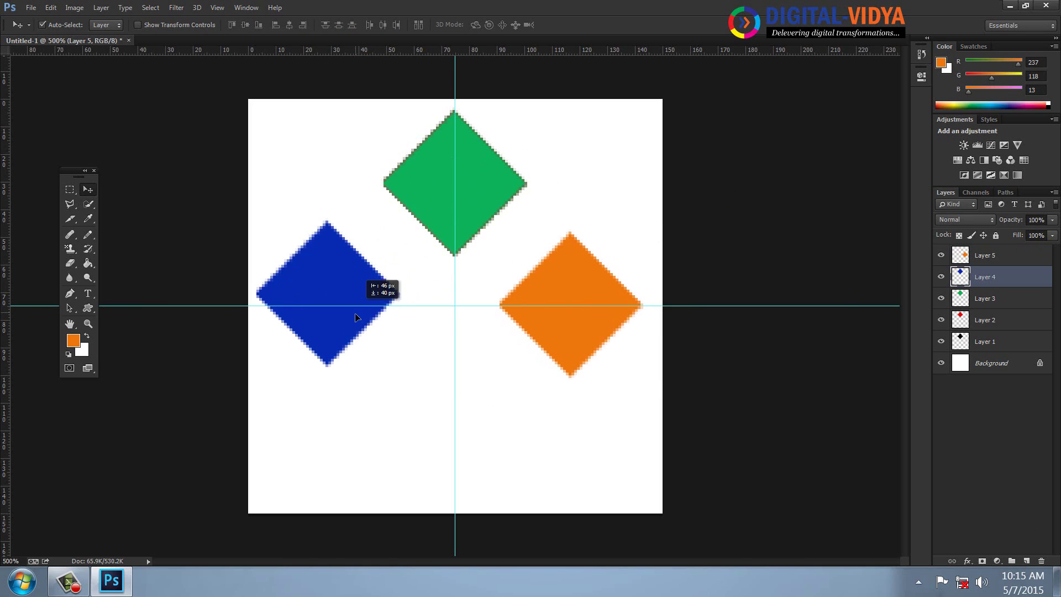
pyautogui.moveTo(483, 185); pyautogui.dragTo(483, 434)
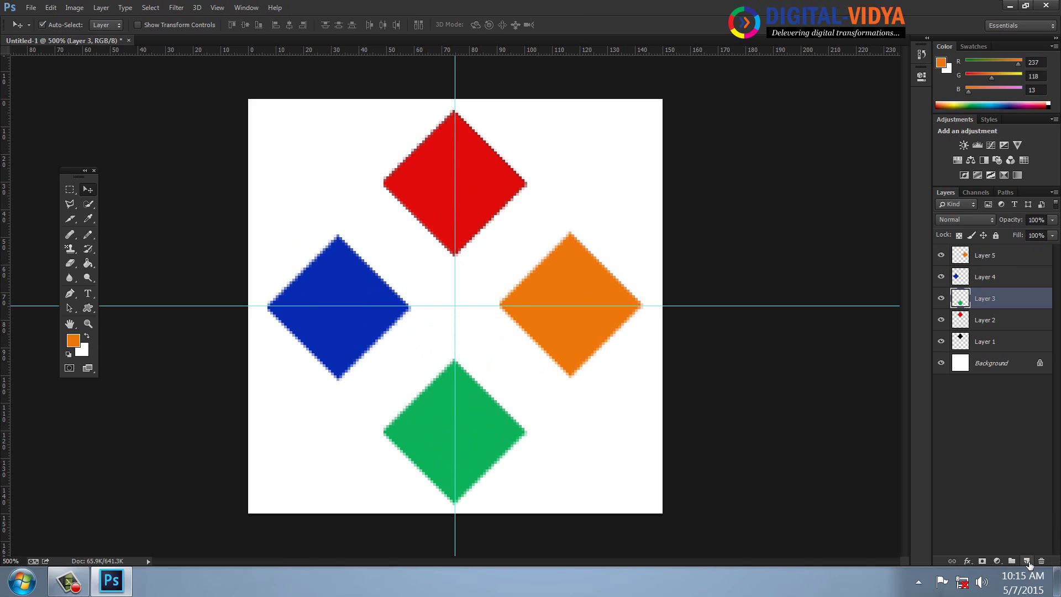
pyautogui.click(1028, 563)
# Step: Draw a small circular selection and fill it dark yellow
pyautogui.click(75, 190)
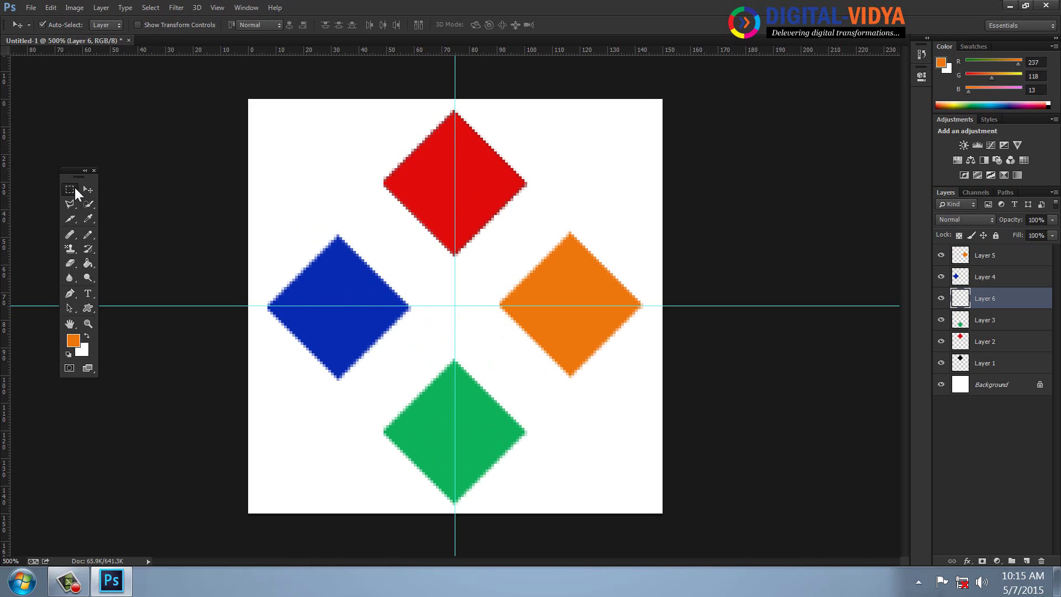
pyautogui.click(102, 198)
pyautogui.moveTo(276, 142); pyautogui.dragTo(327, 196)
pyautogui.click(73, 341)
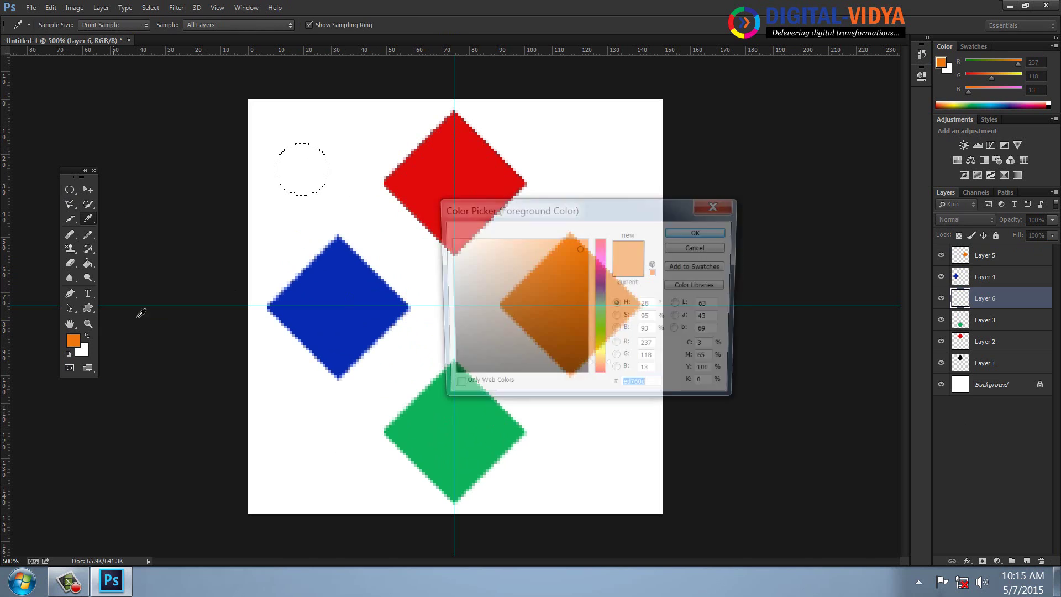
pyautogui.click(601, 361)
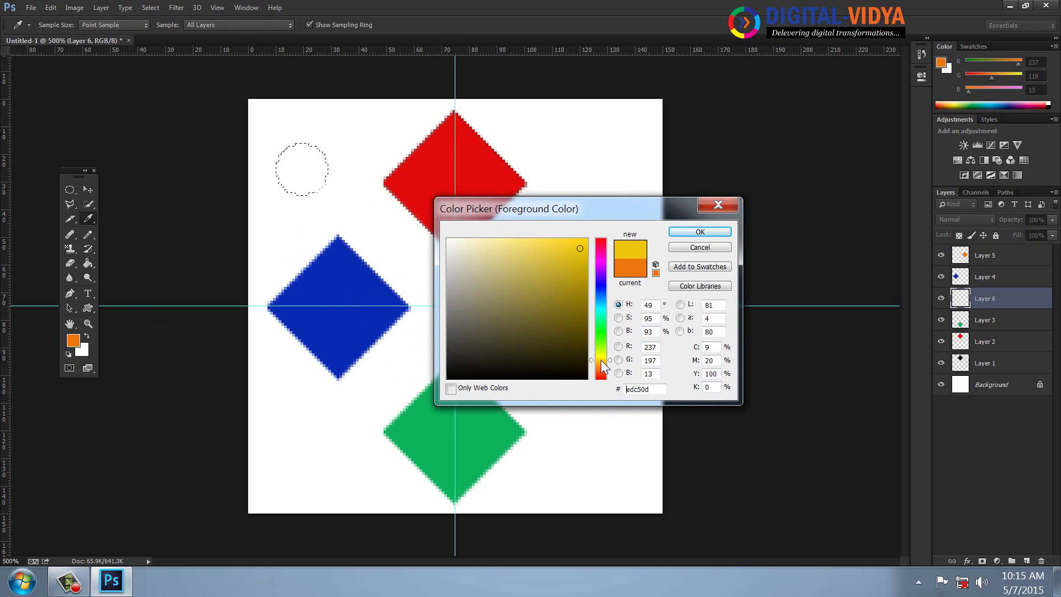
pyautogui.click(581, 259)
pyautogui.click(695, 236)
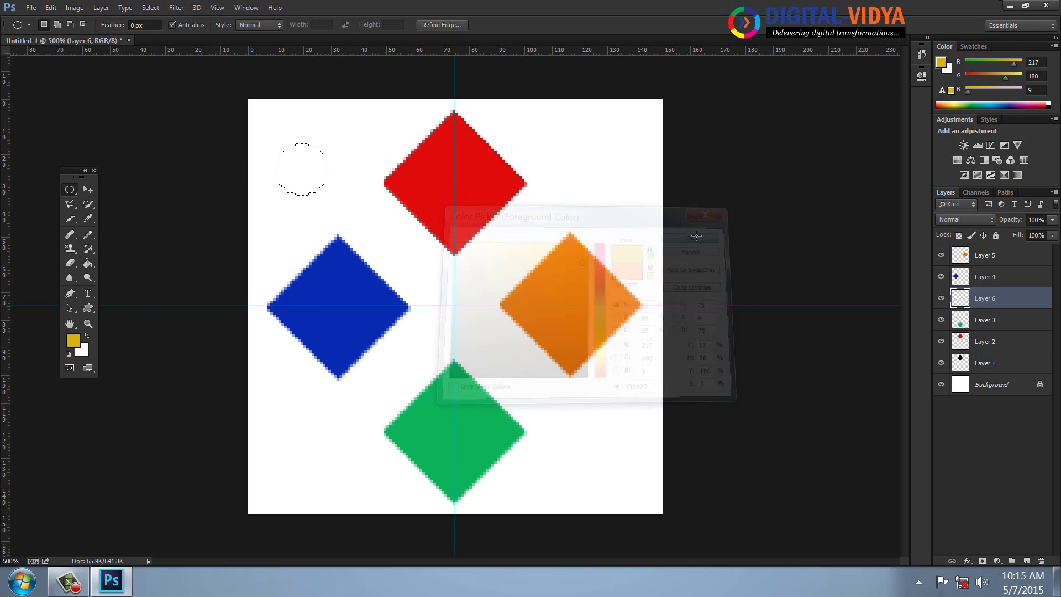
pyautogui.hotkey('alt', 'BackSpace')
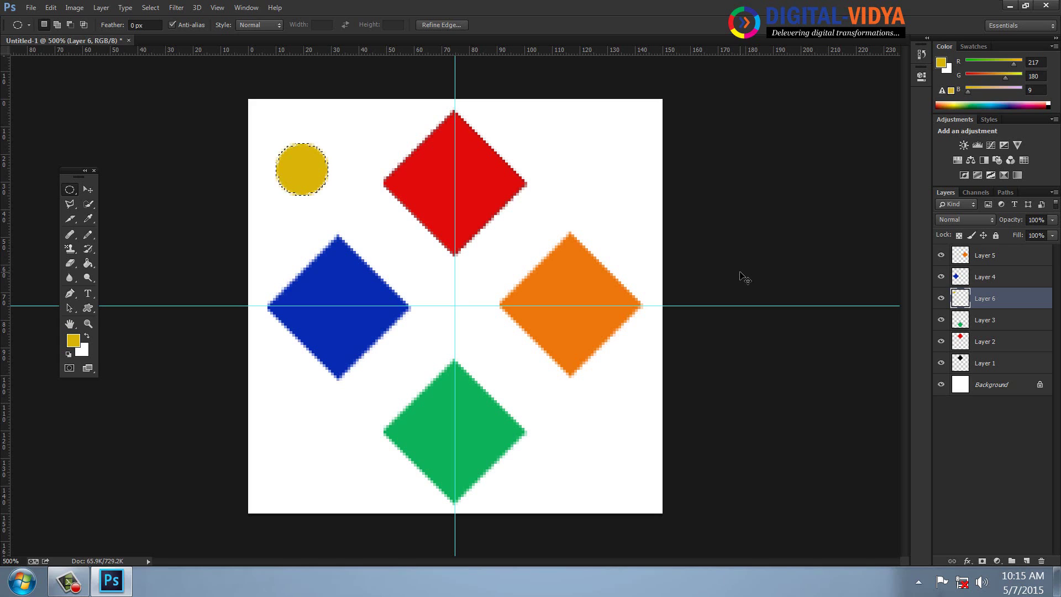
pyautogui.hotkey('ctrl', 'd')
# Step: Centre the yellow circle among the diamonds and load its outline selection
pyautogui.click(87, 189)
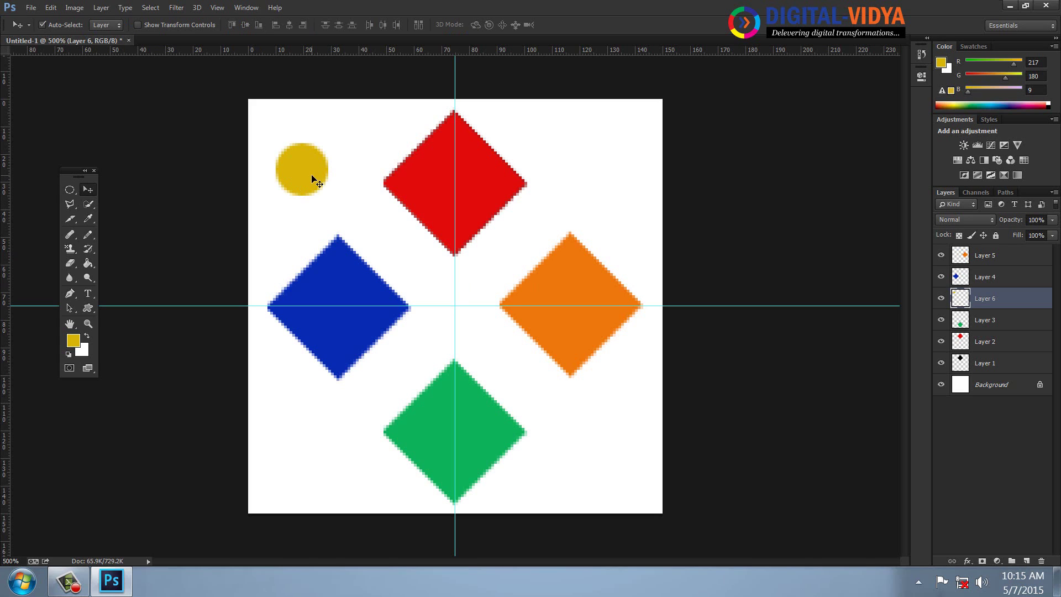
pyautogui.moveTo(315, 177); pyautogui.dragTo(467, 312)
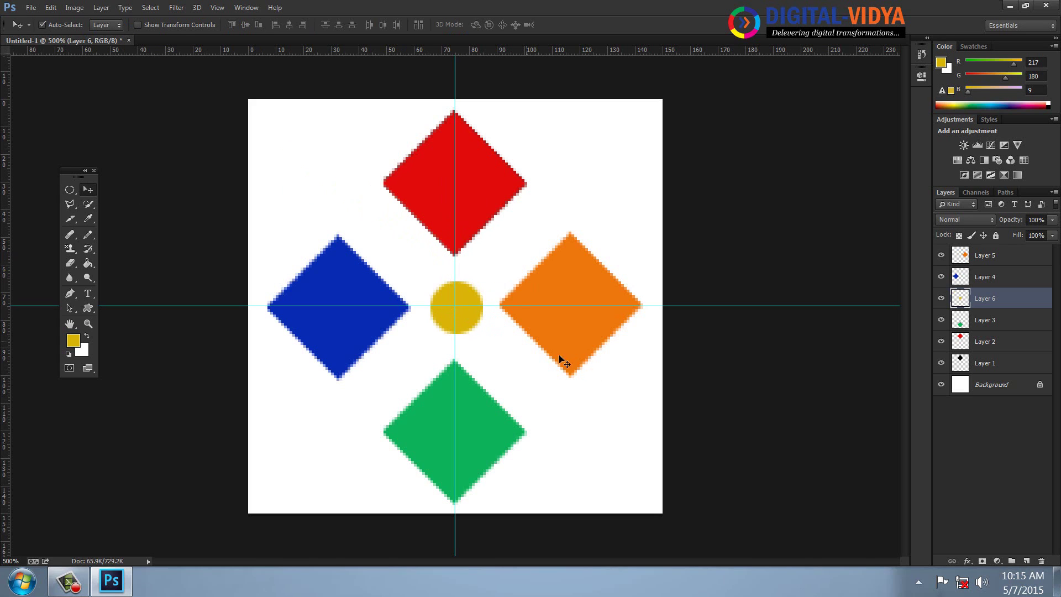
pyautogui.press('Left')
pyautogui.press('Up')
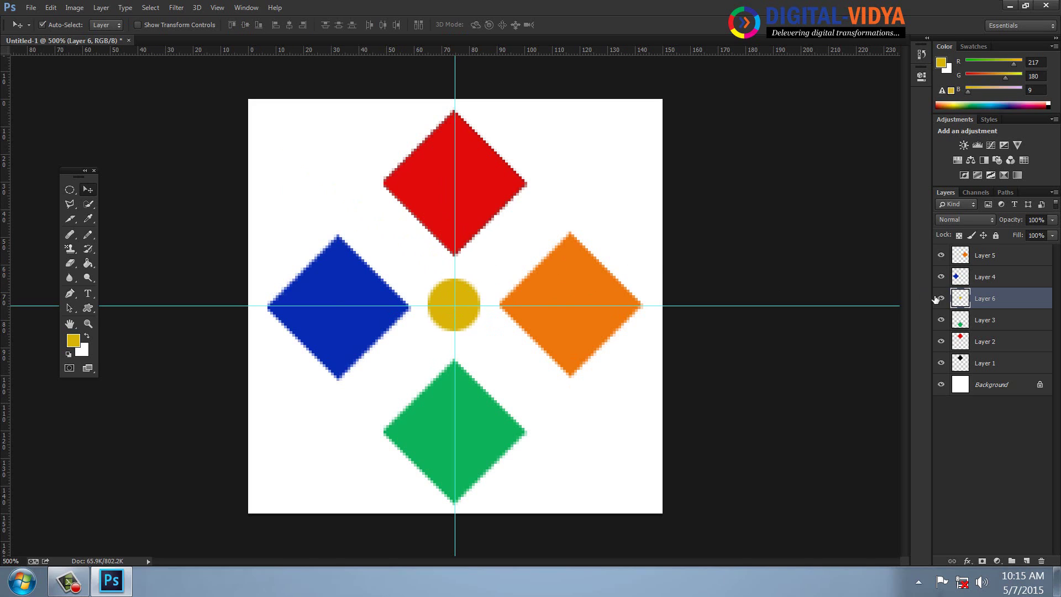
pyautogui.keyDown('ctrl'); pyautogui.click(960, 298); pyautogui.keyUp('ctrl')
# Step: Fill the circle selection cyan on a new layer
pyautogui.click(1026, 560)
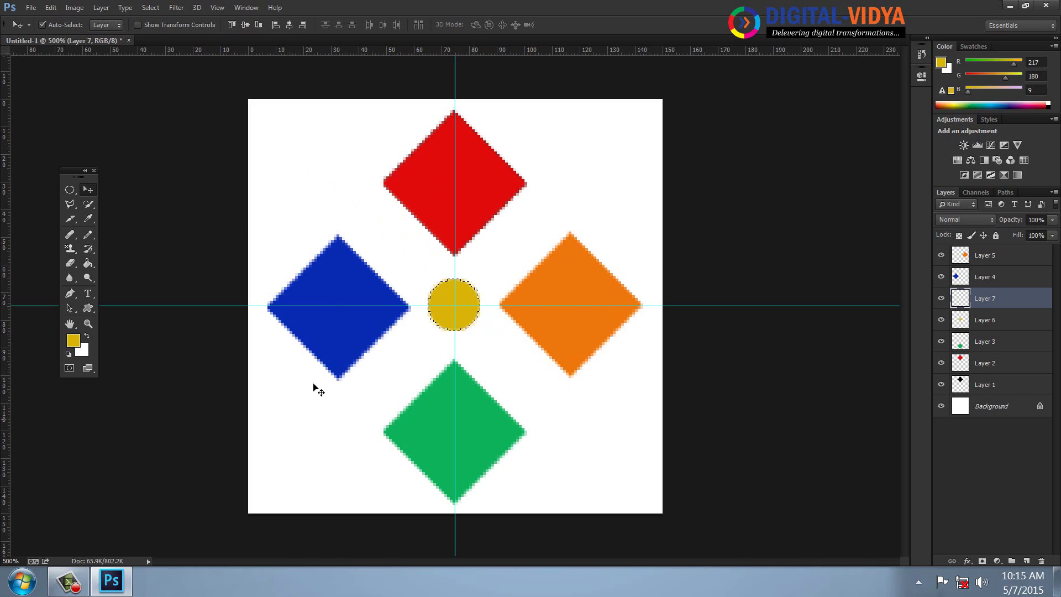
pyautogui.click(73, 341)
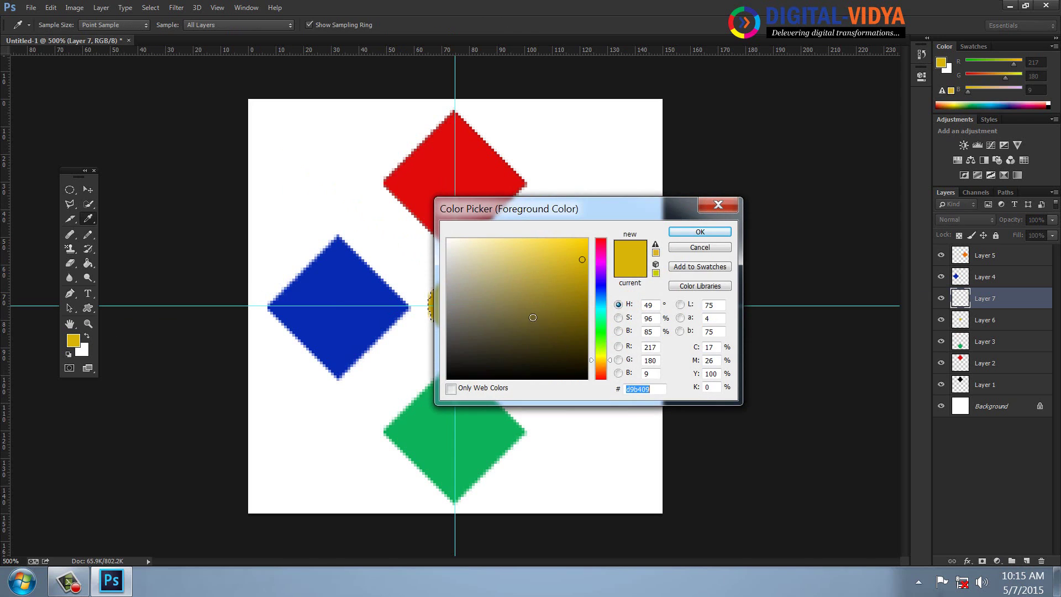
pyautogui.click(601, 305)
pyautogui.click(580, 267)
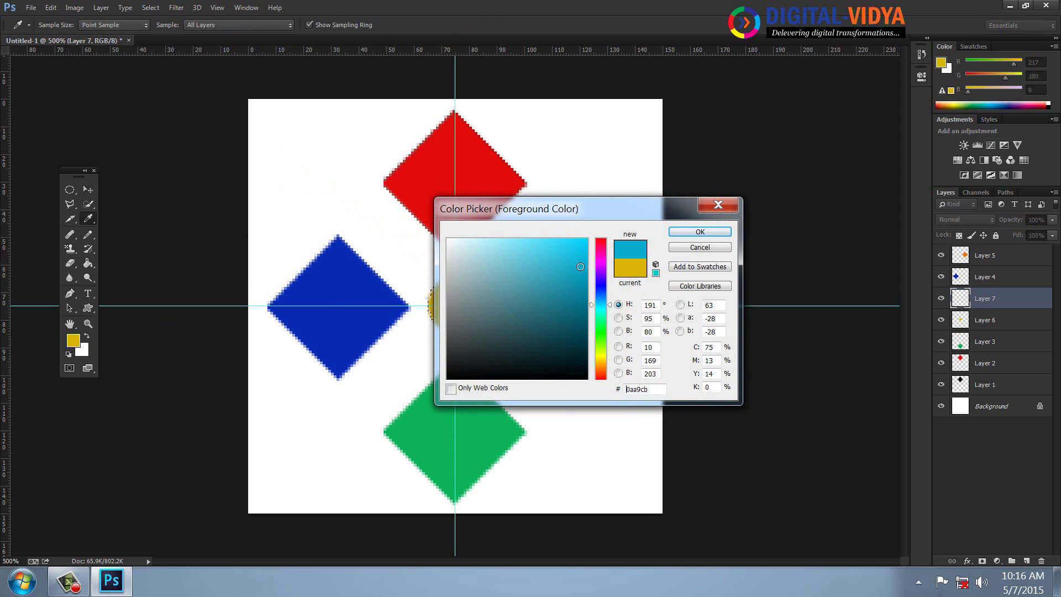
pyautogui.click(699, 232)
pyautogui.hotkey('alt', 'BackSpace')
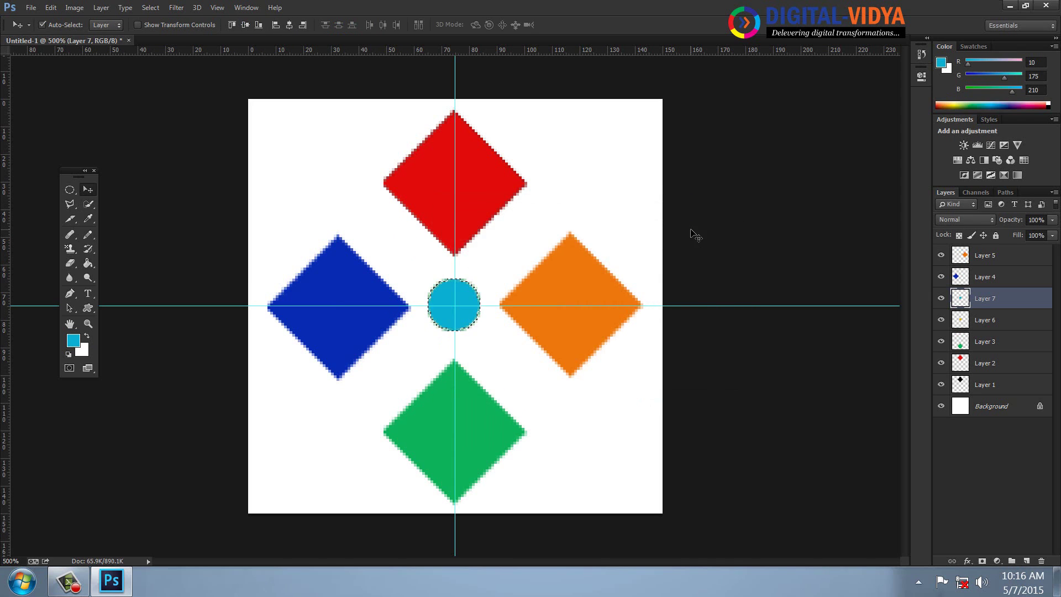
pyautogui.hotkey('ctrl', 'd')
# Step: Shrink the cyan circle into a dot and copy it around the centre
pyautogui.hotkey('ctrl', 't')
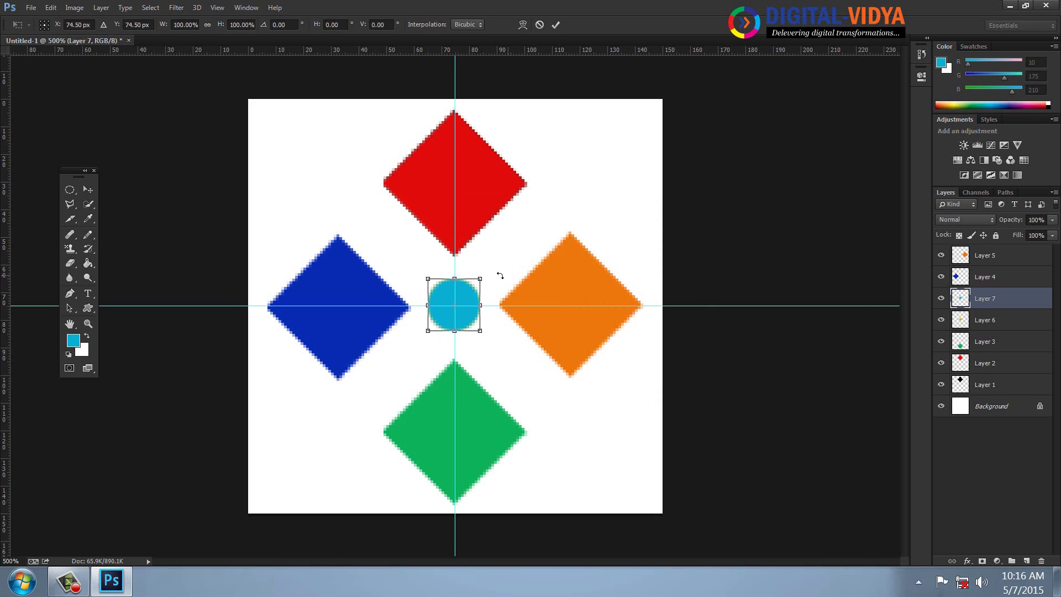
pyautogui.moveTo(480, 279); pyautogui.dragTo(468, 290)
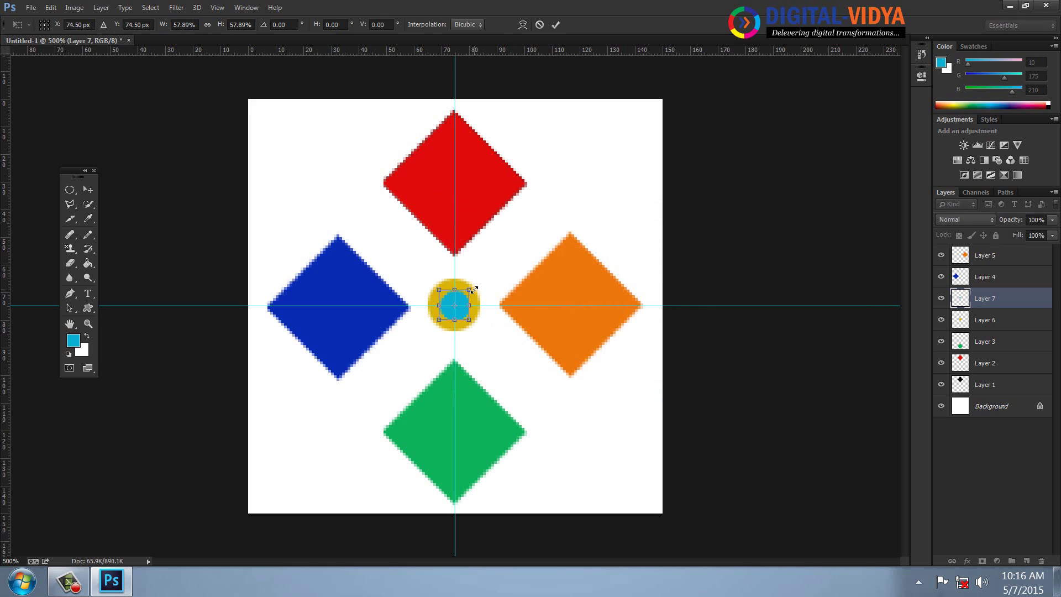
pyautogui.press('Return')
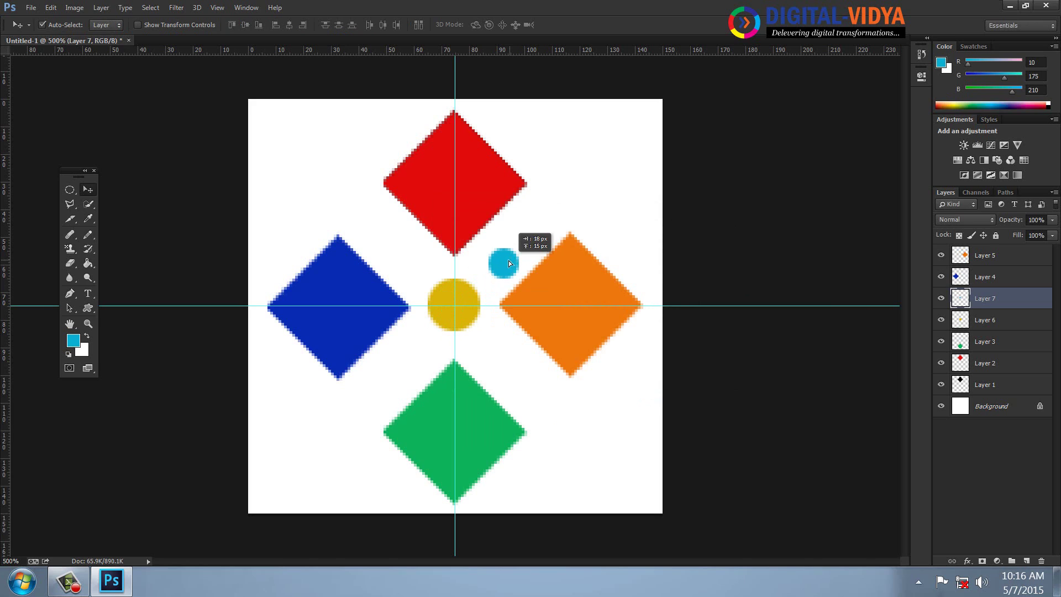
pyautogui.moveTo(463, 305)
pyautogui.mouseDown()
pyautogui.moveTo(539, 233)
pyautogui.moveTo(382, 228)
pyautogui.mouseUp()
pyautogui.moveTo(382, 228)
pyautogui.mouseDown()
pyautogui.moveTo(416, 264)
pyautogui.moveTo(415, 352)
pyautogui.moveTo(382, 388)
pyautogui.moveTo(500, 359)
pyautogui.moveTo(534, 398)
pyautogui.mouseUp()
pyautogui.moveTo(530, 236); pyautogui.dragTo(535, 242)
# Step: Recolour four of the dots red
pyautogui.click(536, 238)
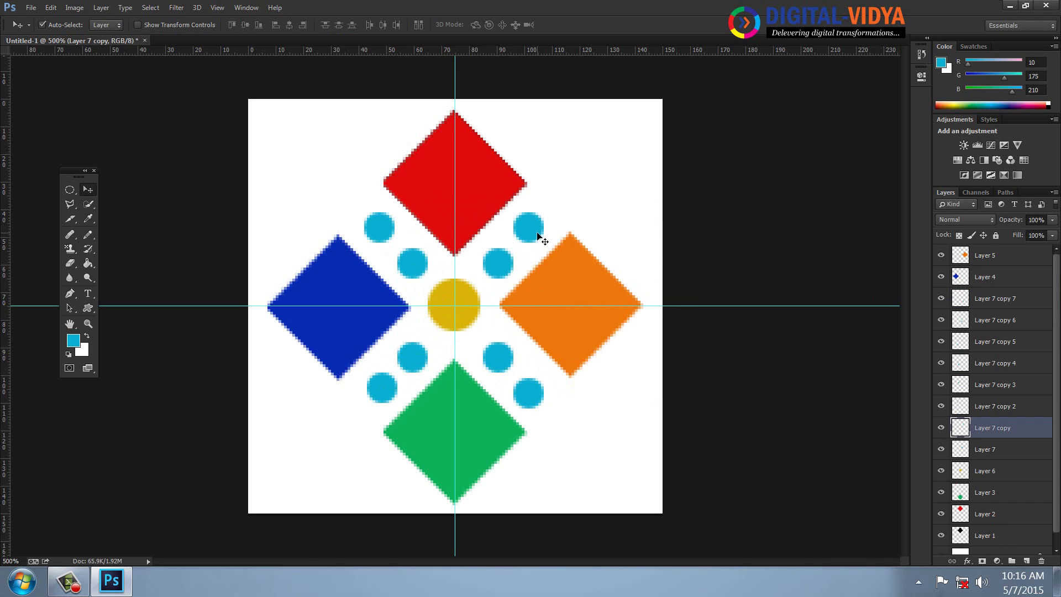
pyautogui.click(411, 360)
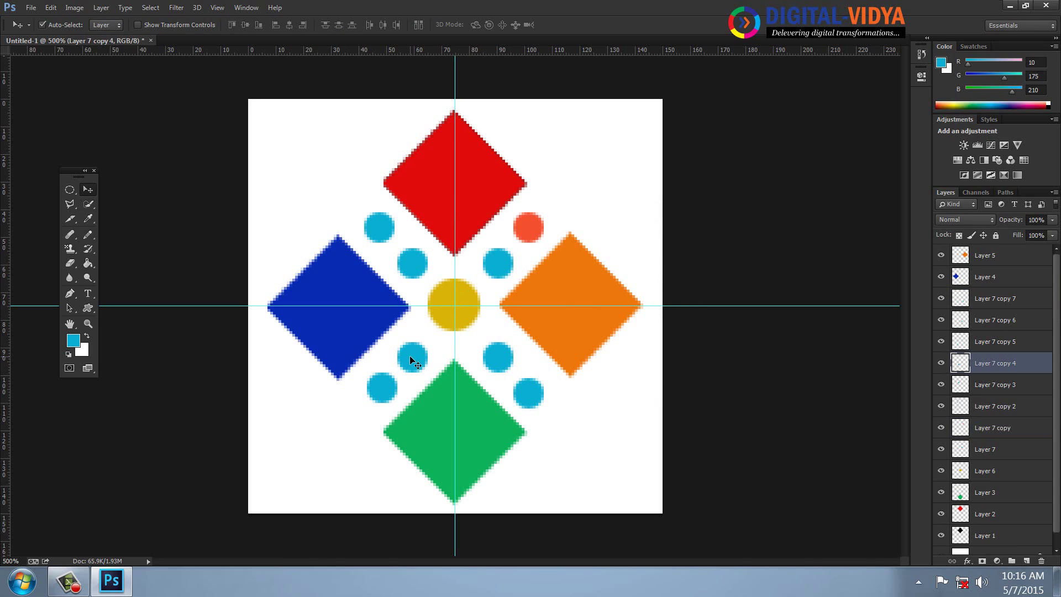
pyautogui.click(383, 238)
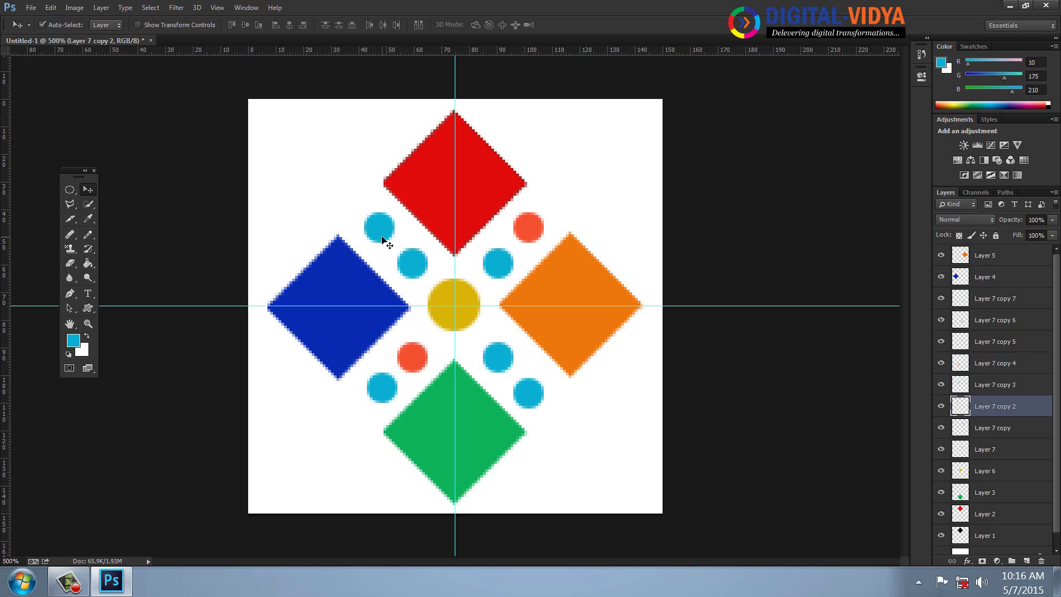
pyautogui.click(528, 395)
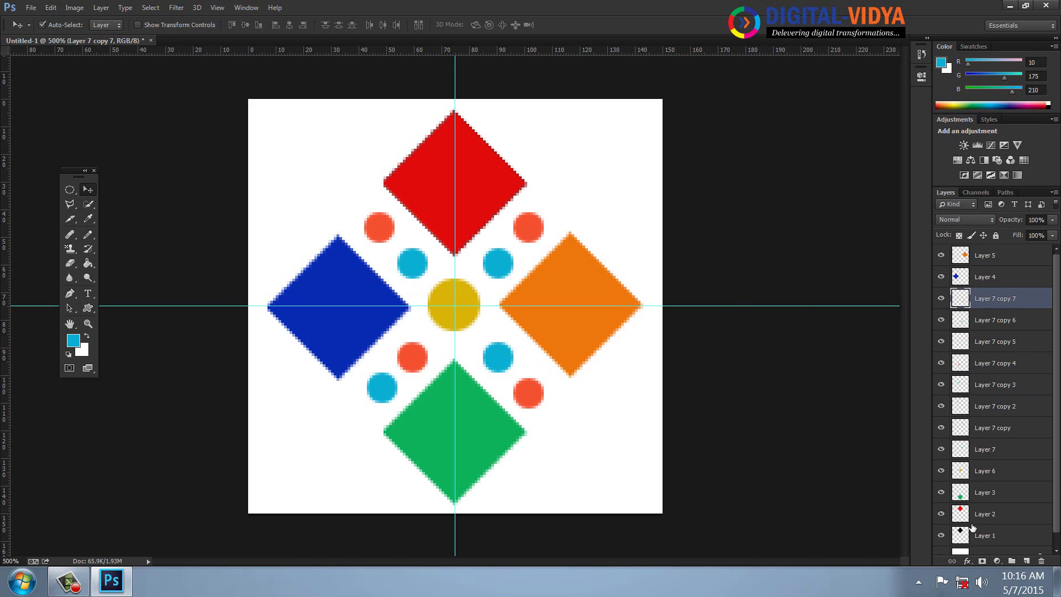
pyautogui.moveTo(1053, 478); pyautogui.dragTo(1055, 503)
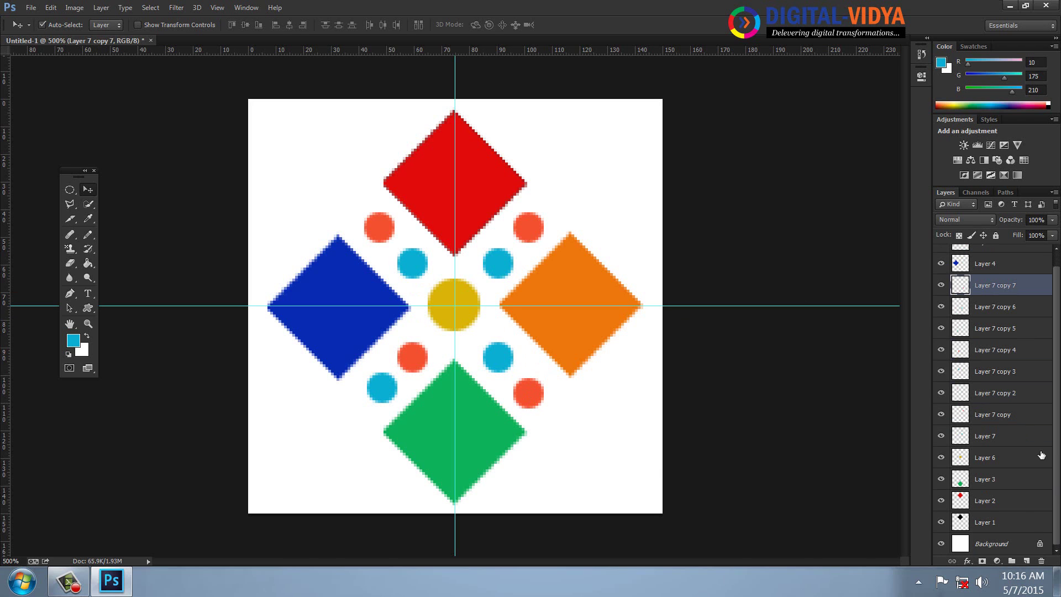
# Step: Hide the Background layer and define the design as a pattern named best2
pyautogui.click(940, 543)
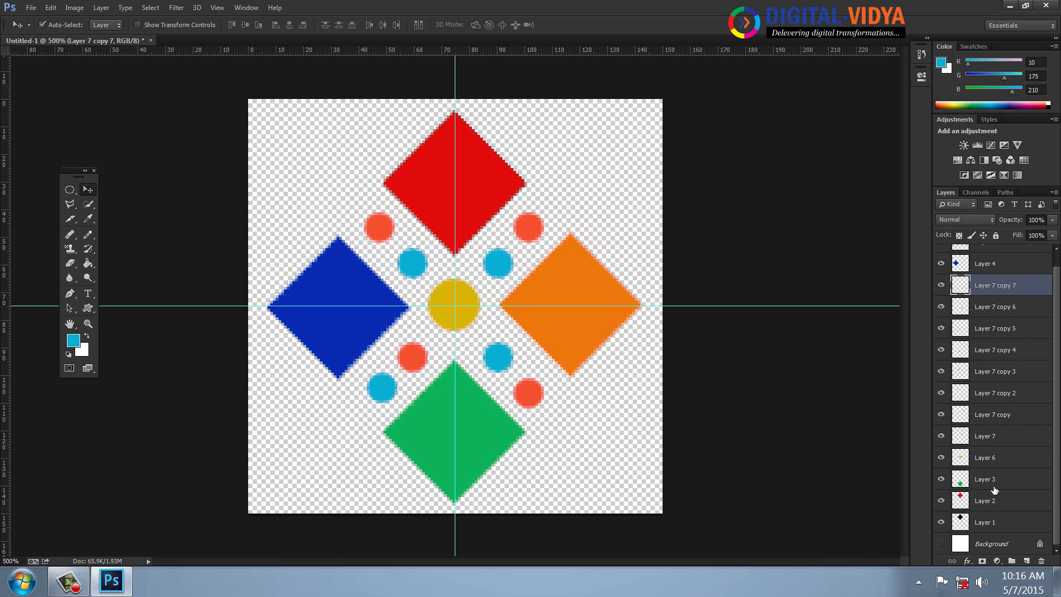
pyautogui.click(50, 7)
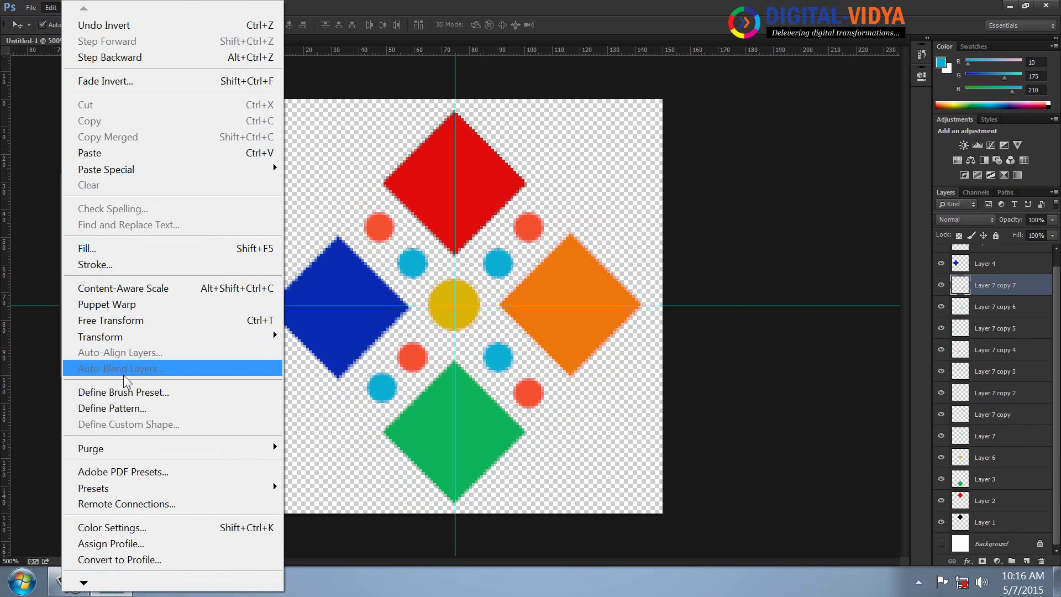
pyautogui.click(120, 410)
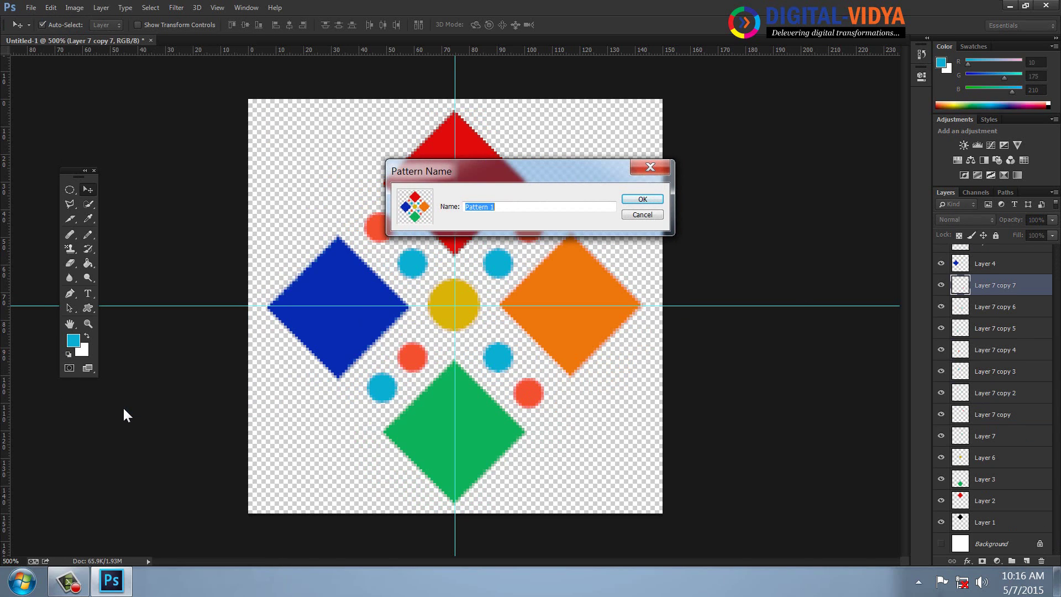
pyautogui.press('BackSpace')
pyautogui.write('2')
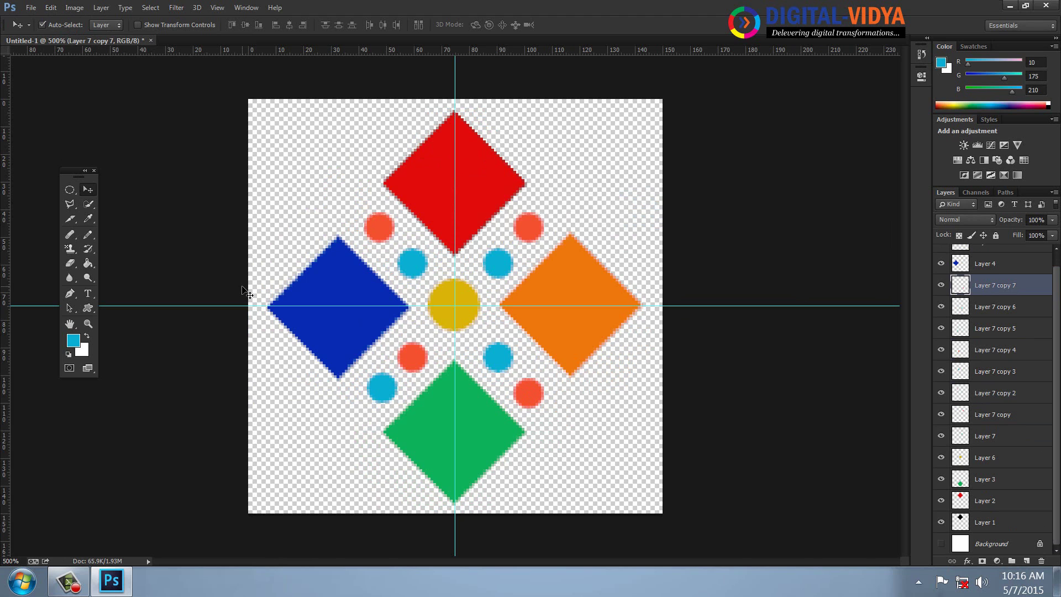
pyautogui.hotkey('ctrl', 'n')
# Step: Create a new document from a size preset and view it at 100%
pyautogui.click(429, 203)
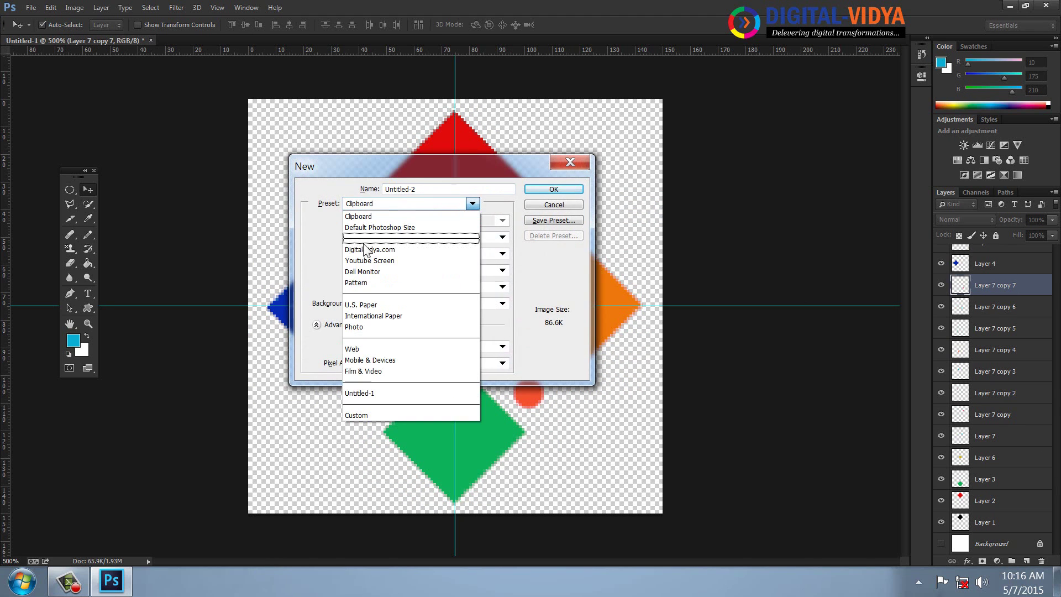
pyautogui.click(365, 283)
pyautogui.click(543, 189)
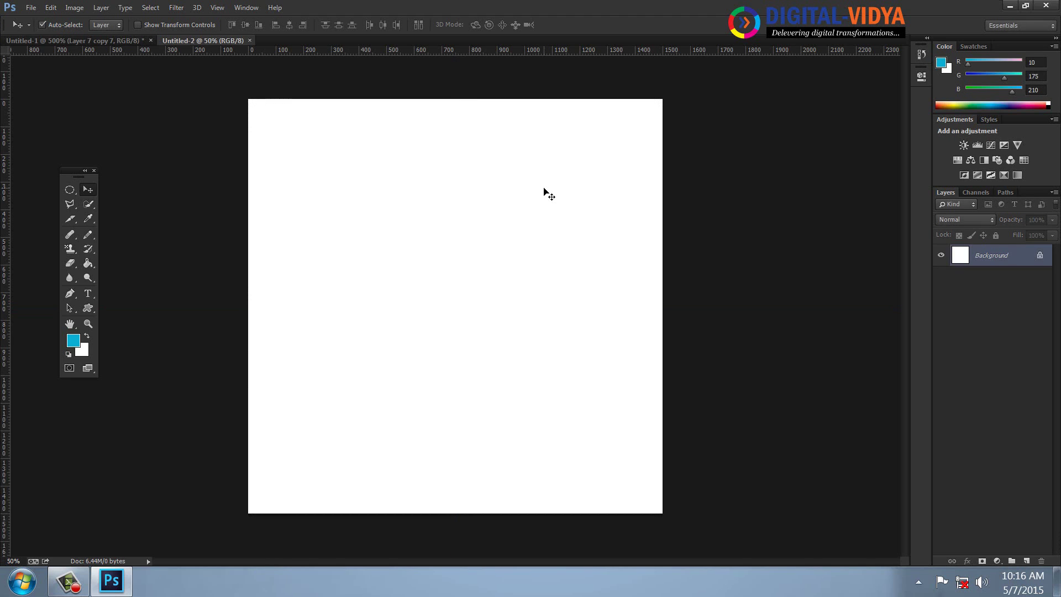
pyautogui.click(217, 8)
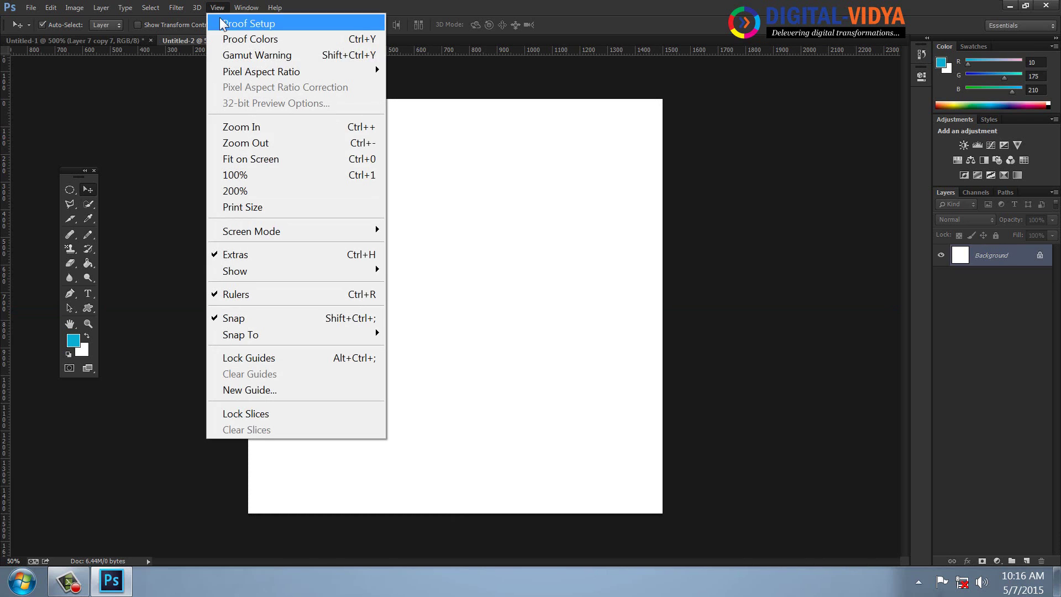
pyautogui.click(237, 173)
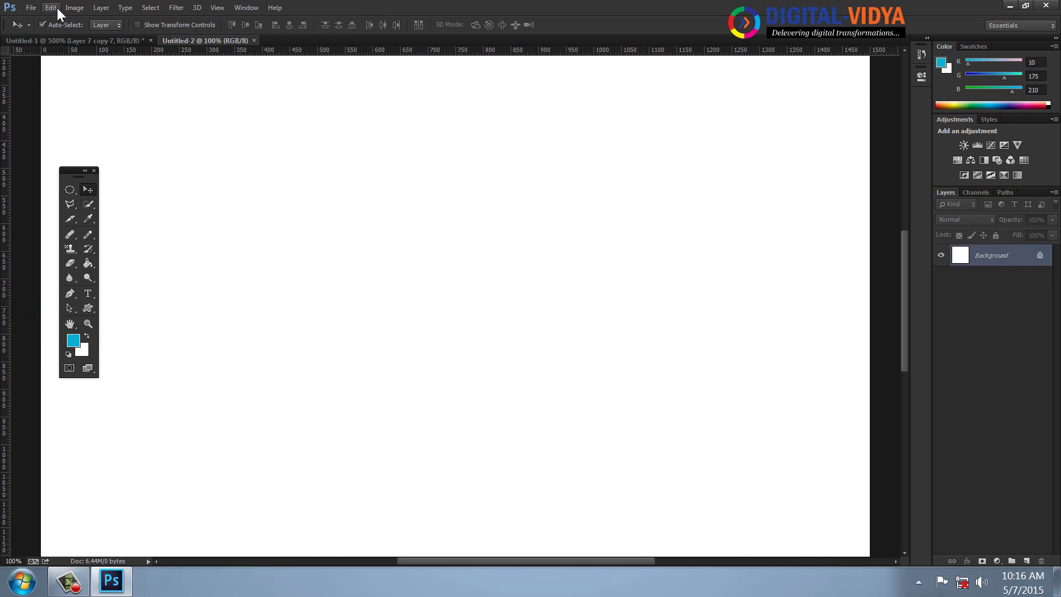
# Step: Fill a new layer with the diamond best2 pattern
pyautogui.click(1024, 559)
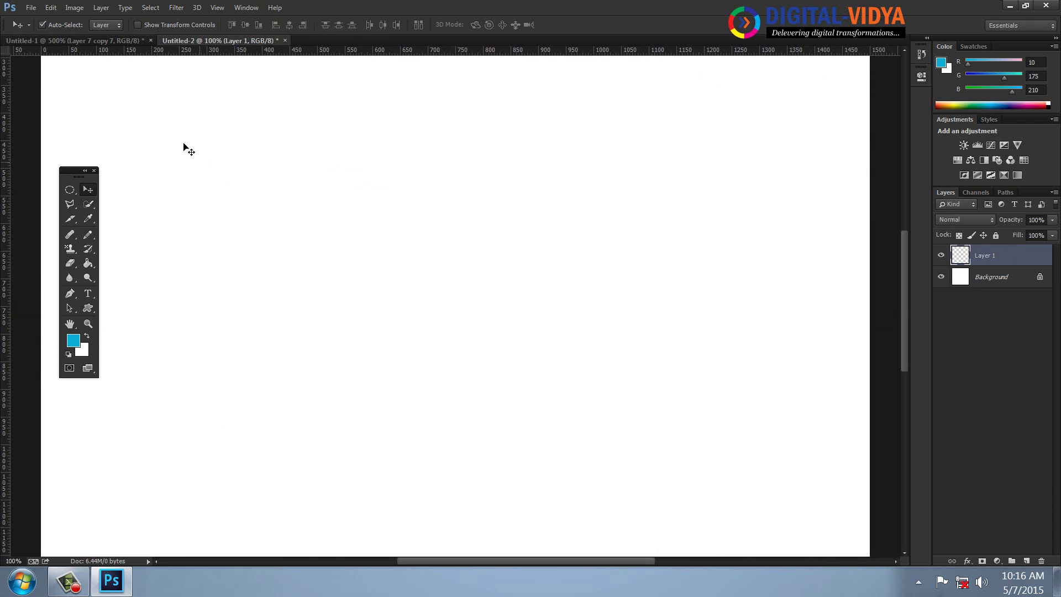
pyautogui.click(50, 8)
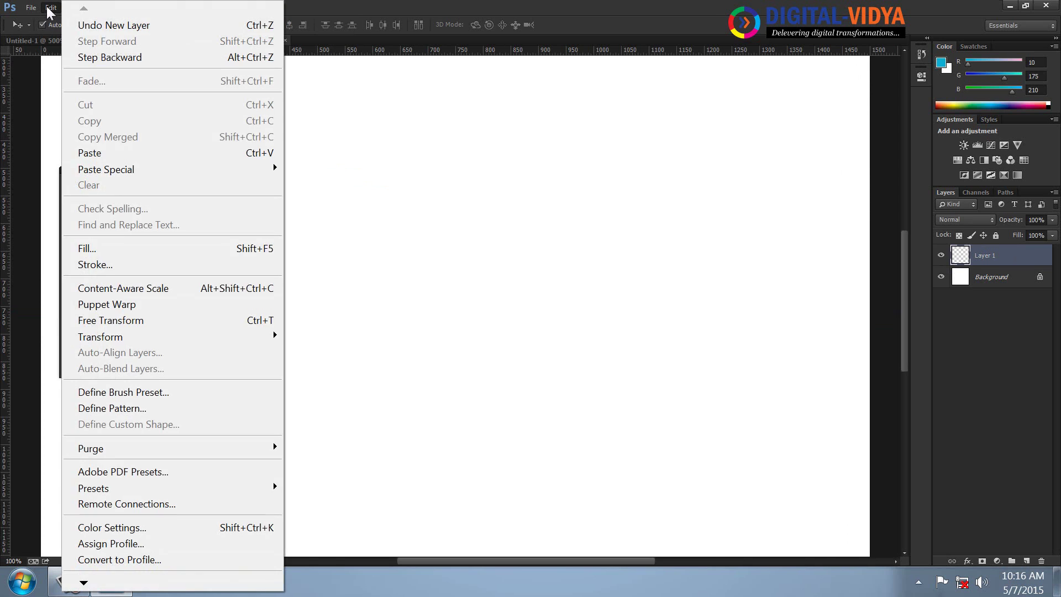
pyautogui.click(114, 248)
pyautogui.click(470, 307)
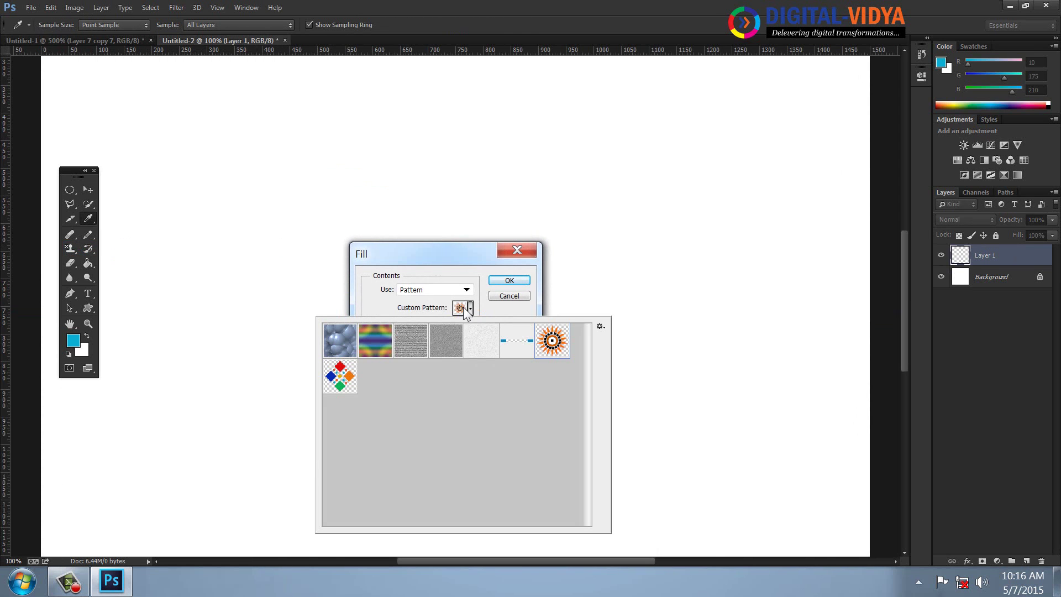
pyautogui.click(340, 375)
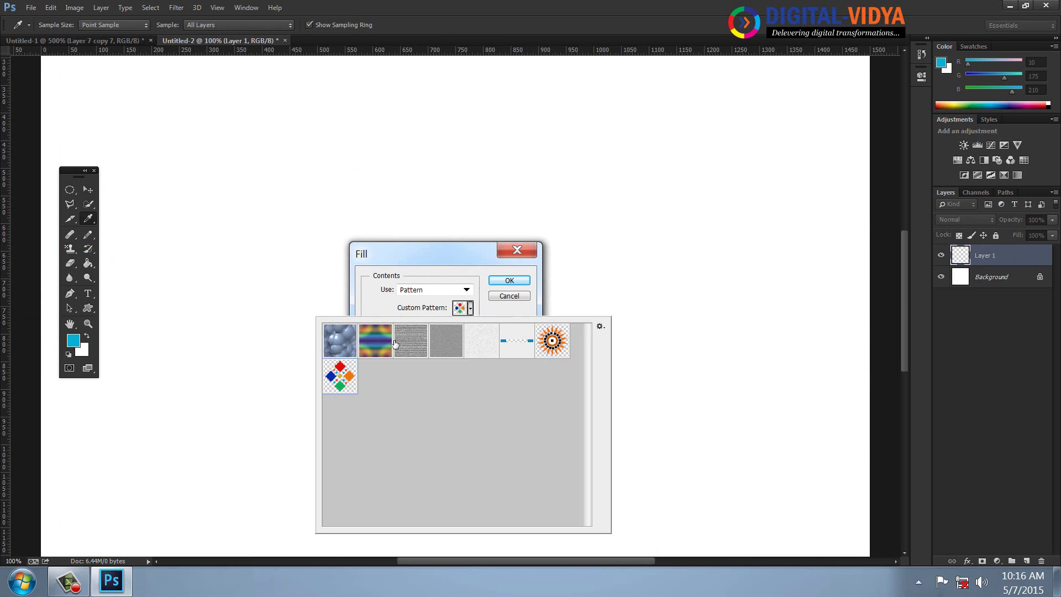
pyautogui.click(509, 280)
pyautogui.press('v')
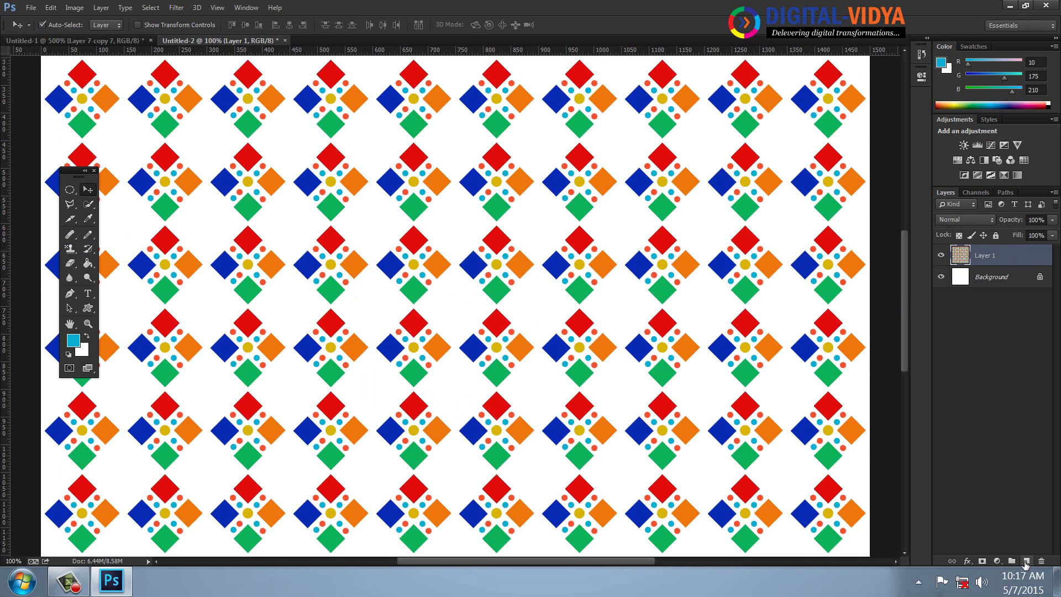
# Step: Add empty Layer 2 and hide the pattern-filled Layer 1
pyautogui.click(1025, 561)
pyautogui.click(941, 276)
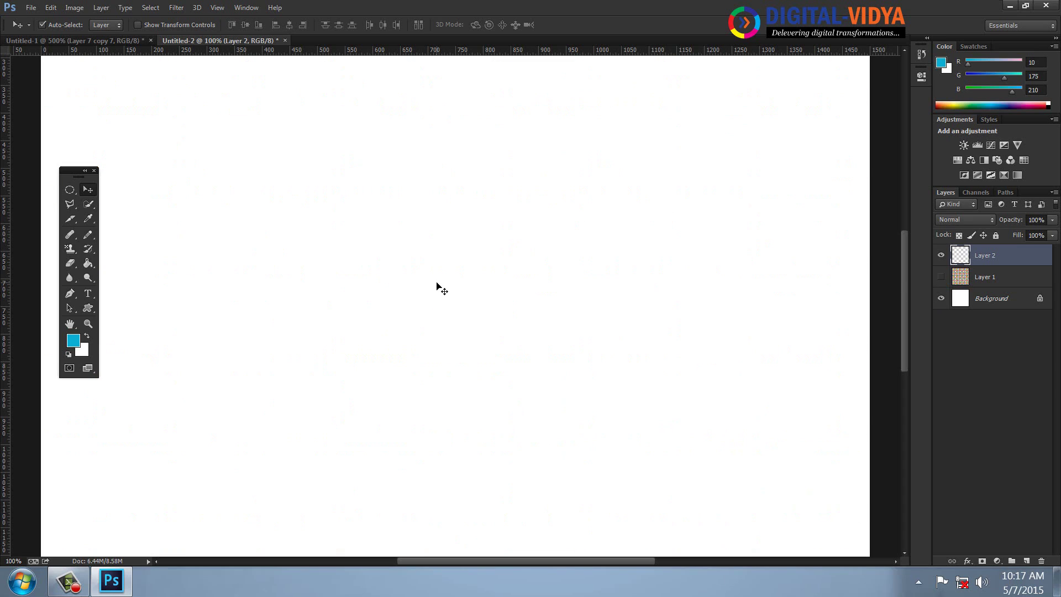
pyautogui.click(99, 8)
pyautogui.moveTo(161, 138)
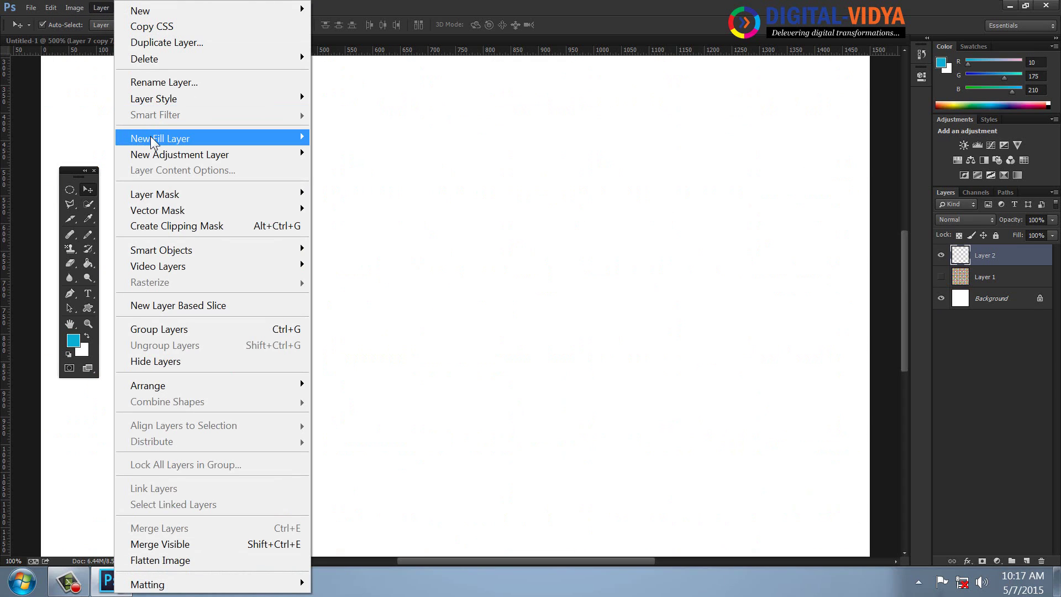
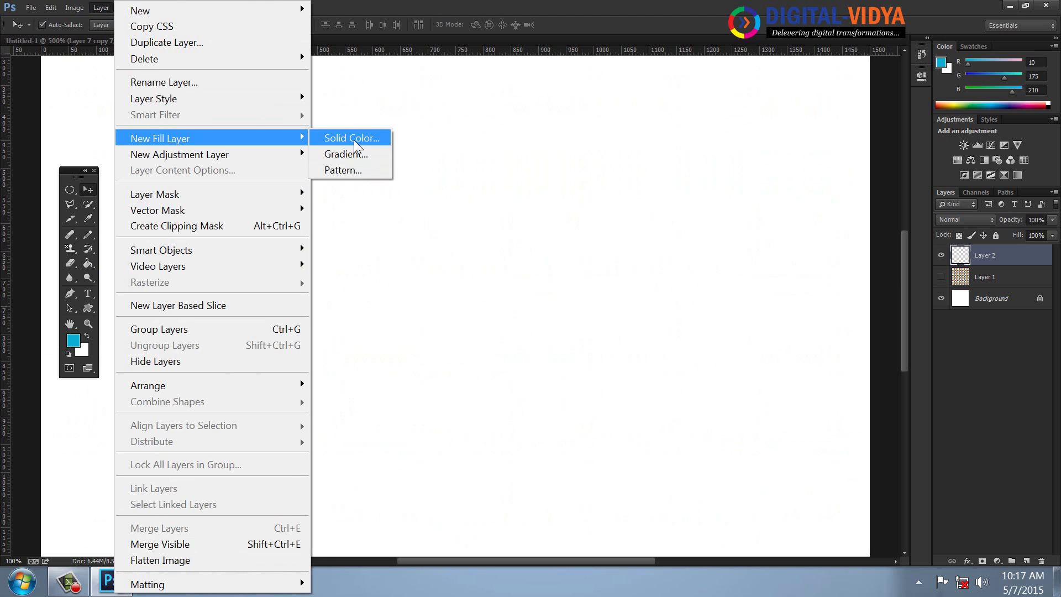
# Step: Add a pattern fill layer of the colourful diamond motif scaled to 25%
pyautogui.click(353, 169)
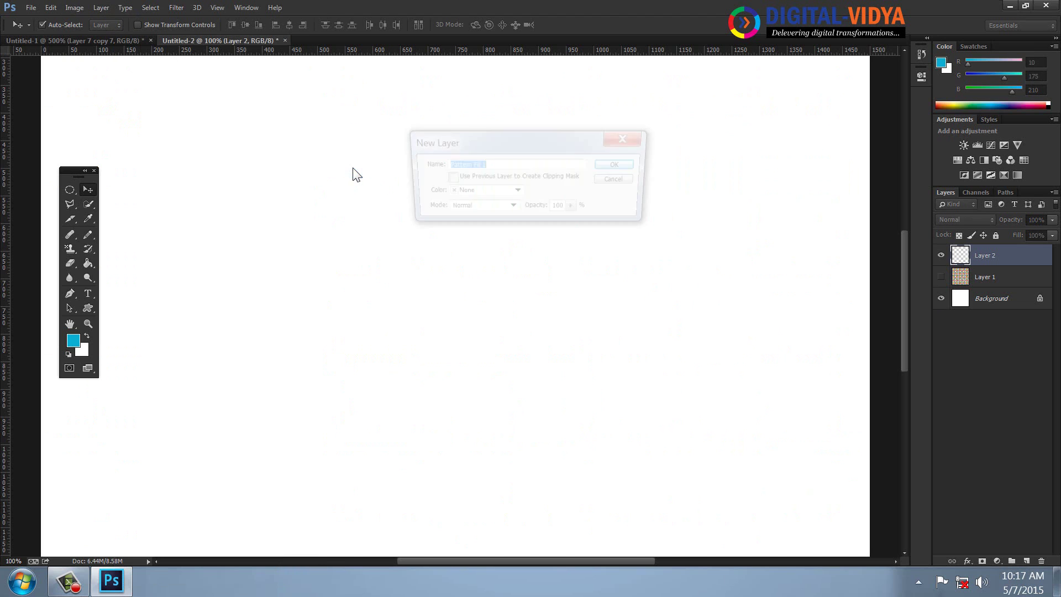
pyautogui.click(620, 165)
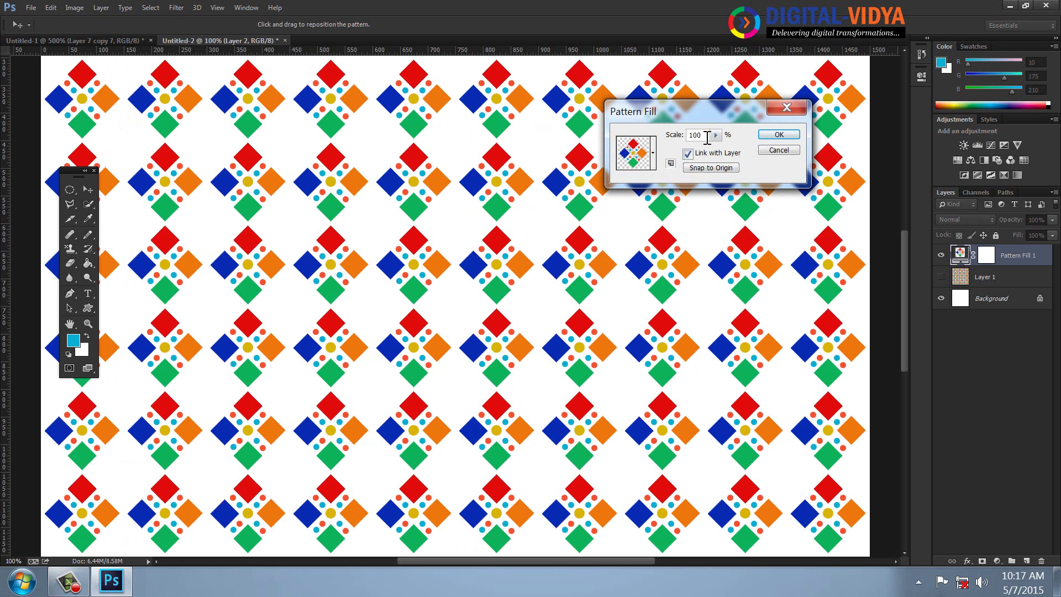
pyautogui.write('50')
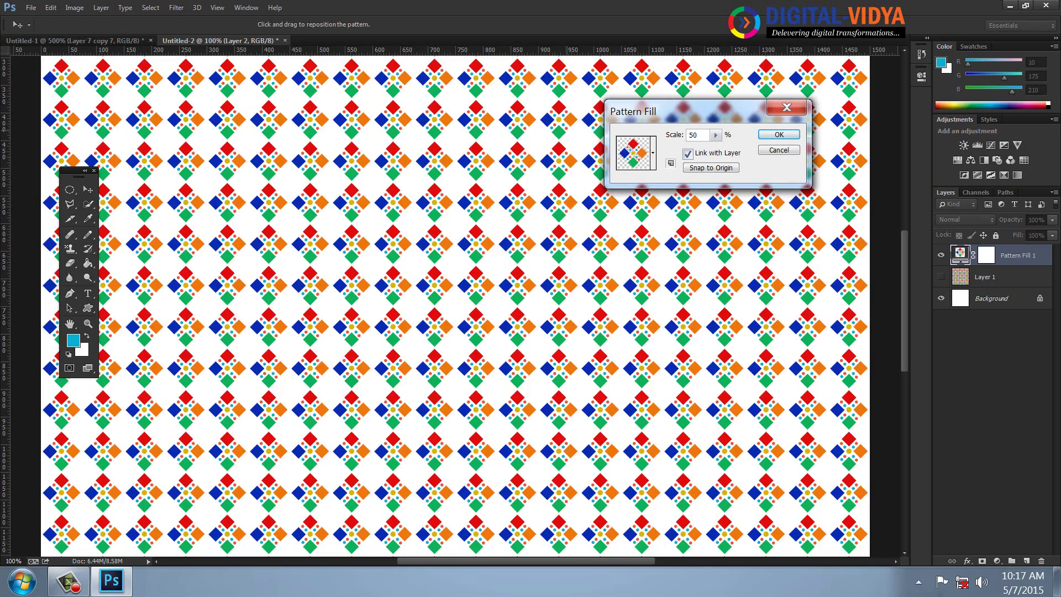
pyautogui.press('Down')
pyautogui.press('Down')
pyautogui.press('Down')
pyautogui.press('Down')
pyautogui.press('Down')
pyautogui.press('Down')
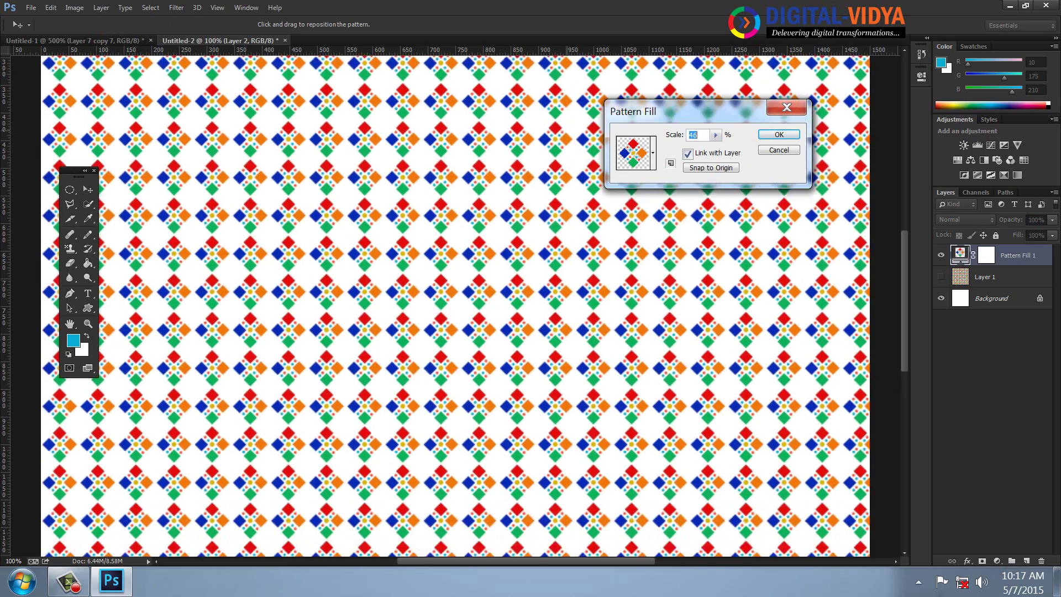
pyautogui.press('Down')
pyautogui.press('Down')
pyautogui.press('Down')
pyautogui.press('Down')
pyautogui.press('Down')
pyautogui.press('Down')
pyautogui.press('Down')
pyautogui.press('Down')
pyautogui.press('Down')
pyautogui.press('Down')
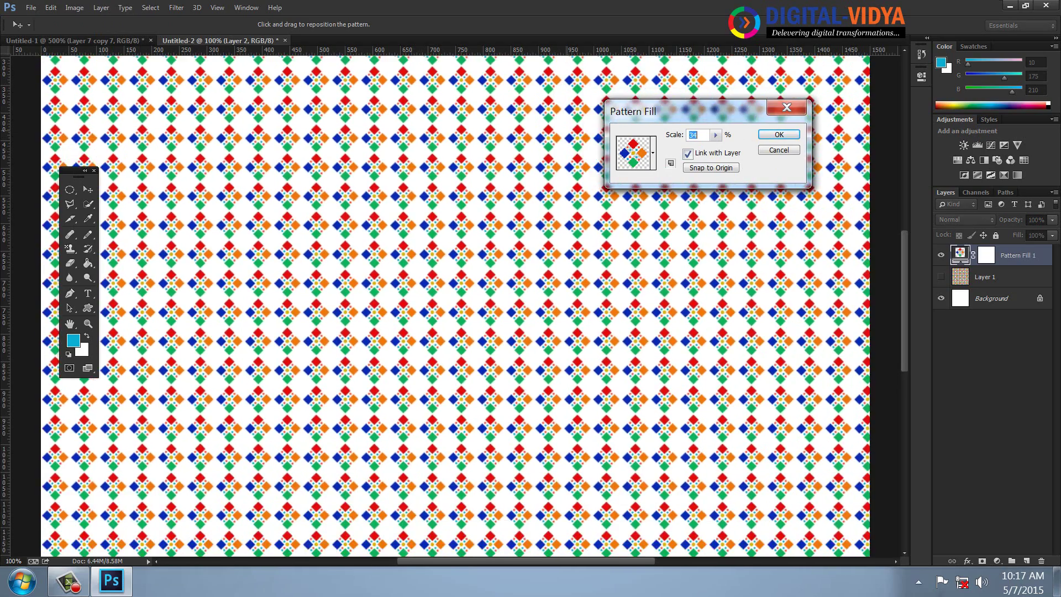
pyautogui.press('Down')
pyautogui.press('Down')
pyautogui.press('Down')
pyautogui.press('Down')
pyautogui.press('Down')
pyautogui.press('Down')
pyautogui.press('Down')
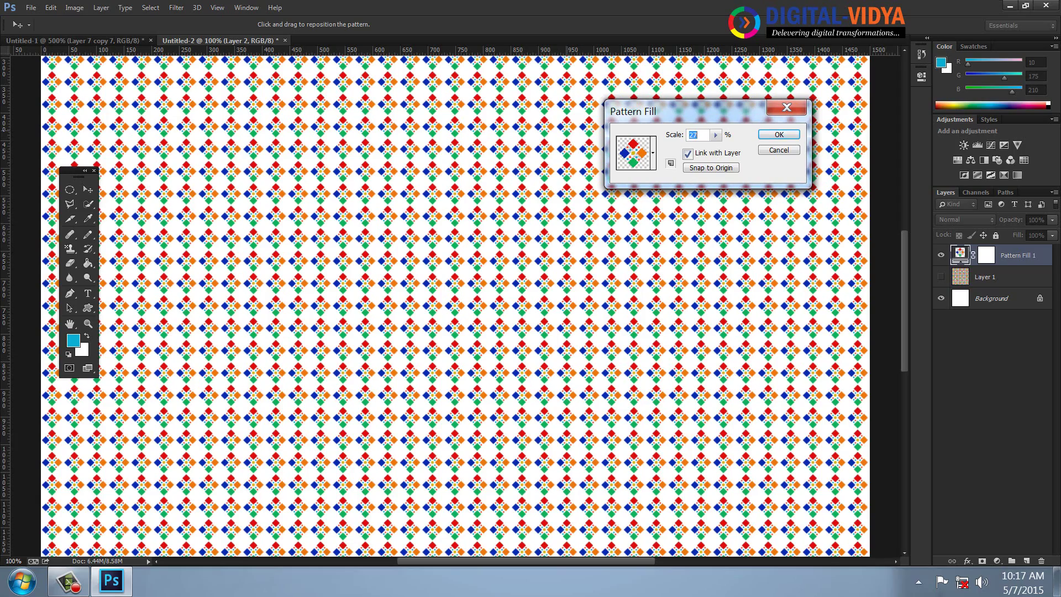
pyautogui.press('Down')
pyautogui.write('5')
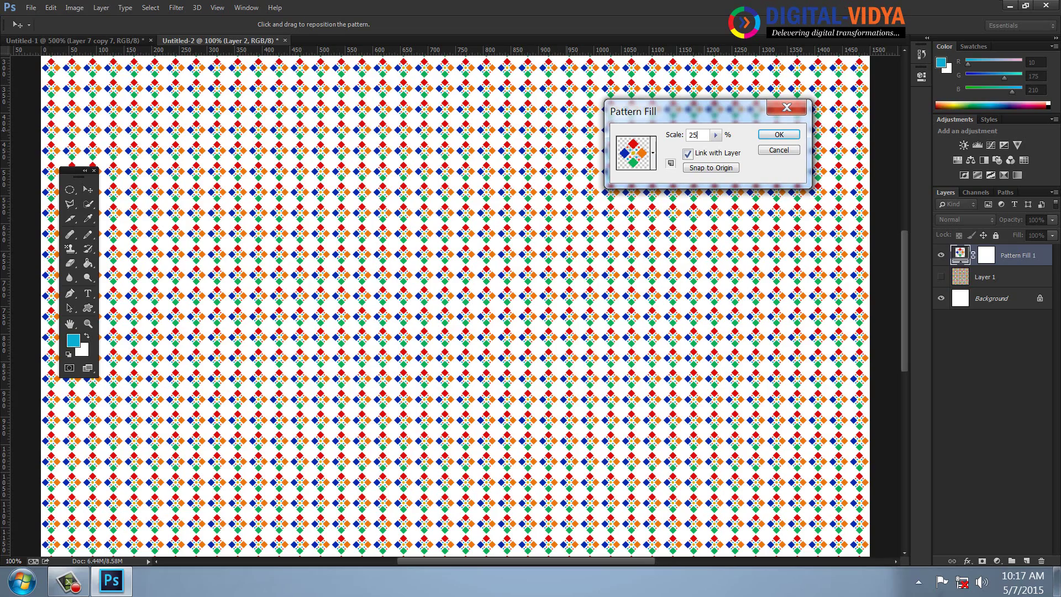
pyautogui.click(790, 134)
# Step: Hide the pattern fill and type the word DIY on a new layer
pyautogui.click(941, 256)
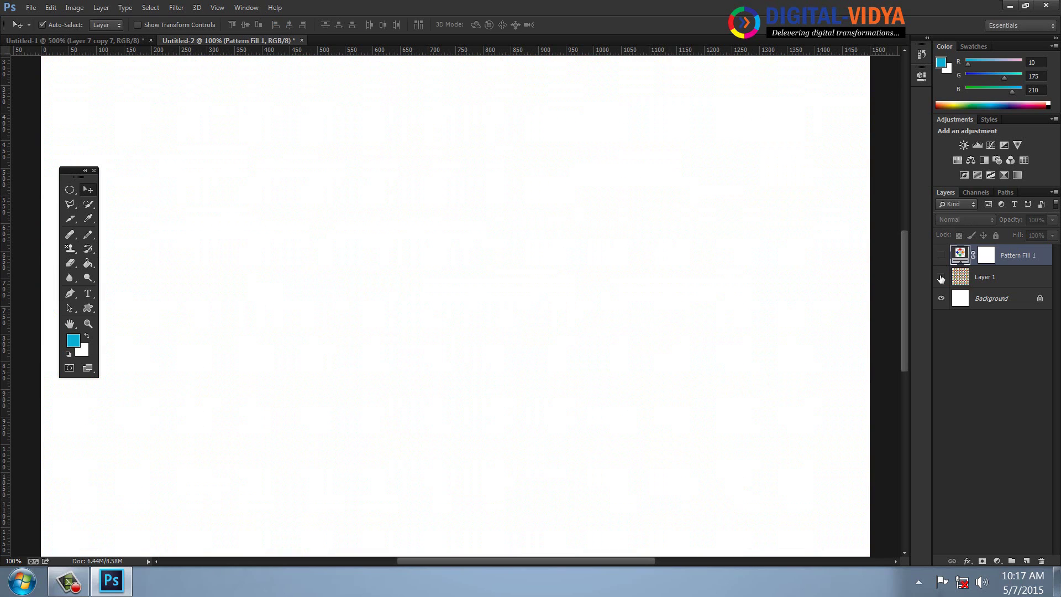
pyautogui.click(1025, 562)
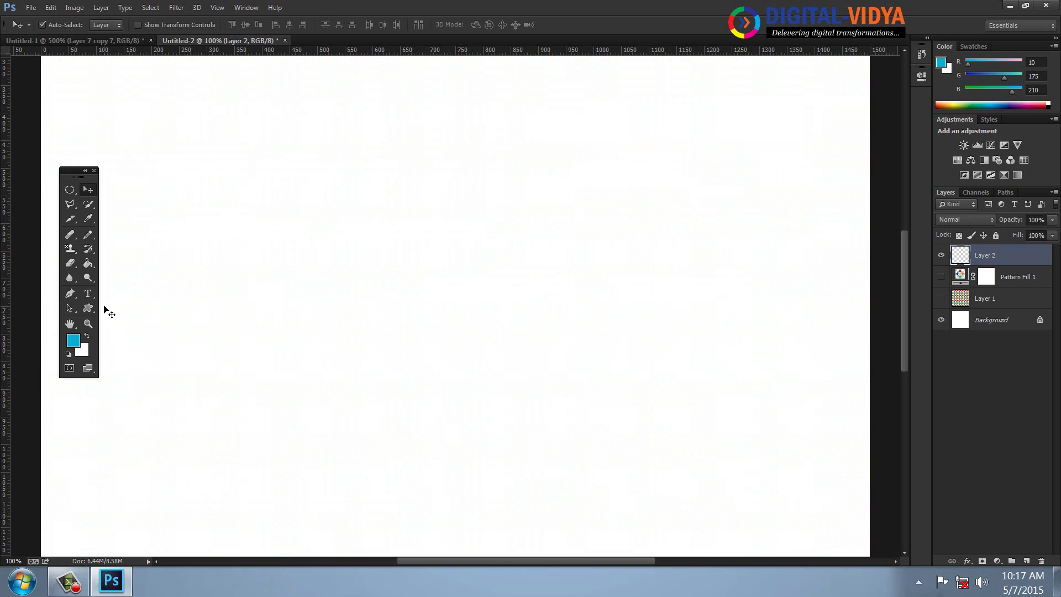
pyautogui.click(89, 293)
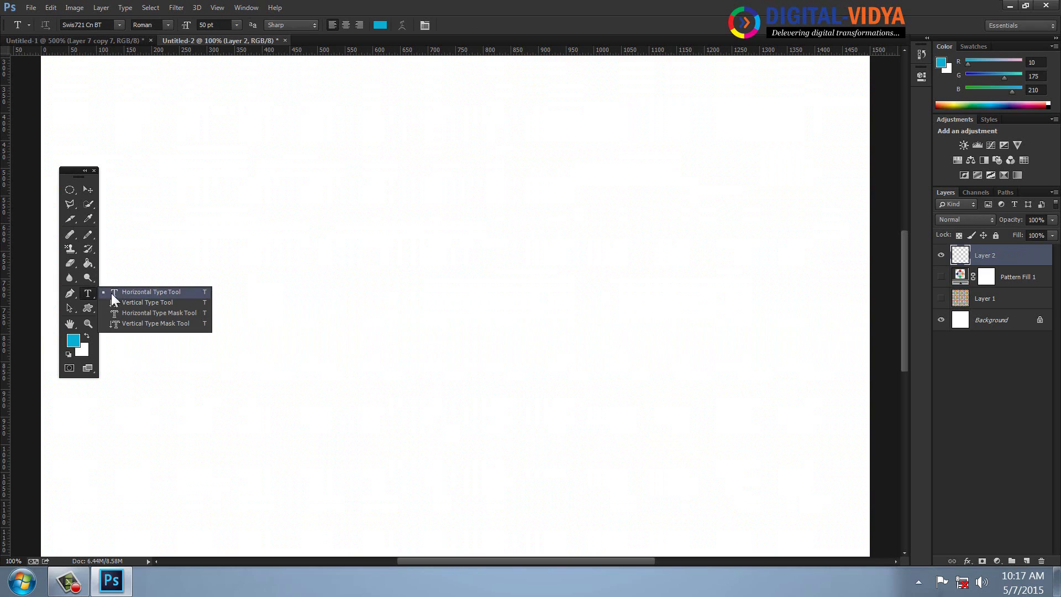
pyautogui.click(137, 293)
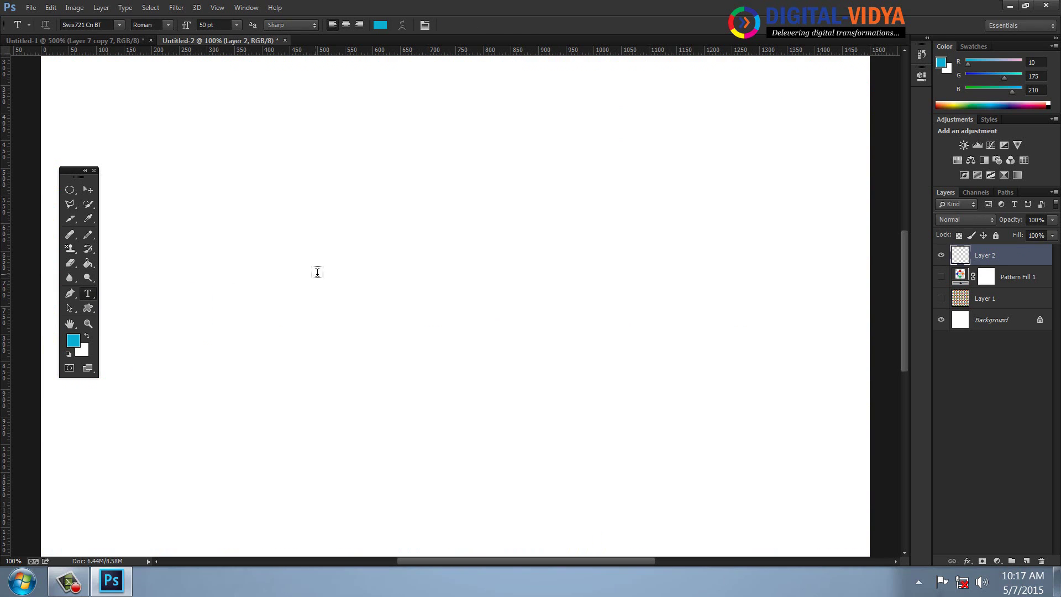
pyautogui.click(317, 273)
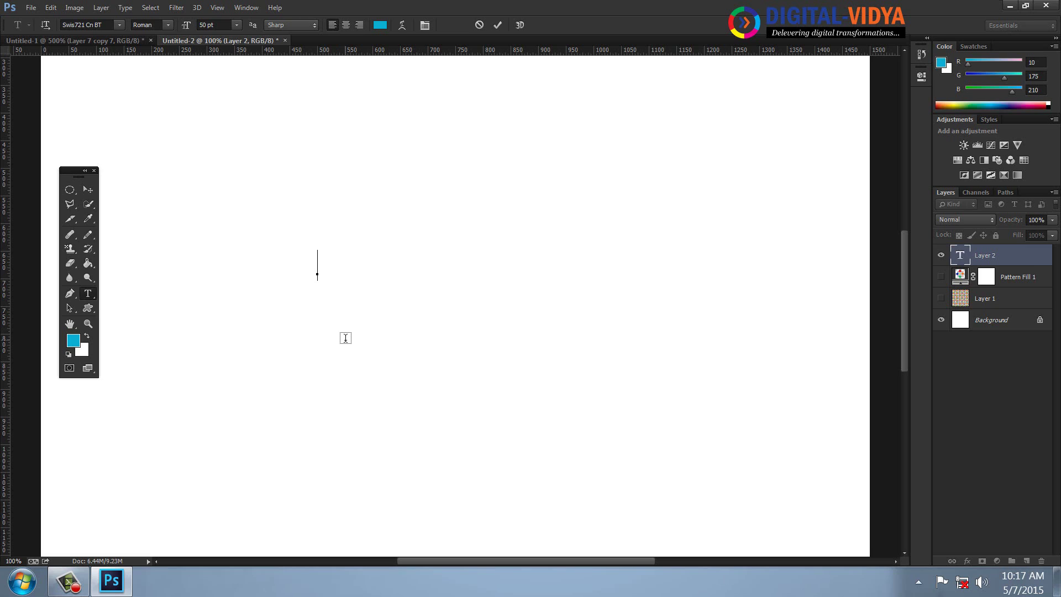
pyautogui.write('DIGIYA')
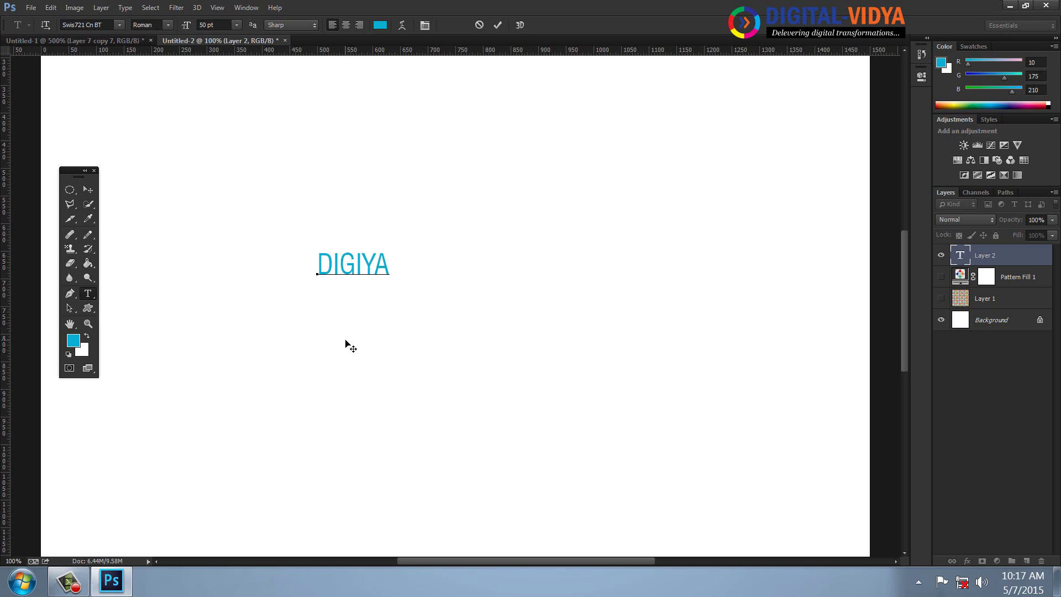
pyautogui.press('BackSpace')
pyautogui.press('BackSpace')
pyautogui.press('BackSpace')
pyautogui.press('BackSpace')
pyautogui.press('BackSpace')
pyautogui.write('I')
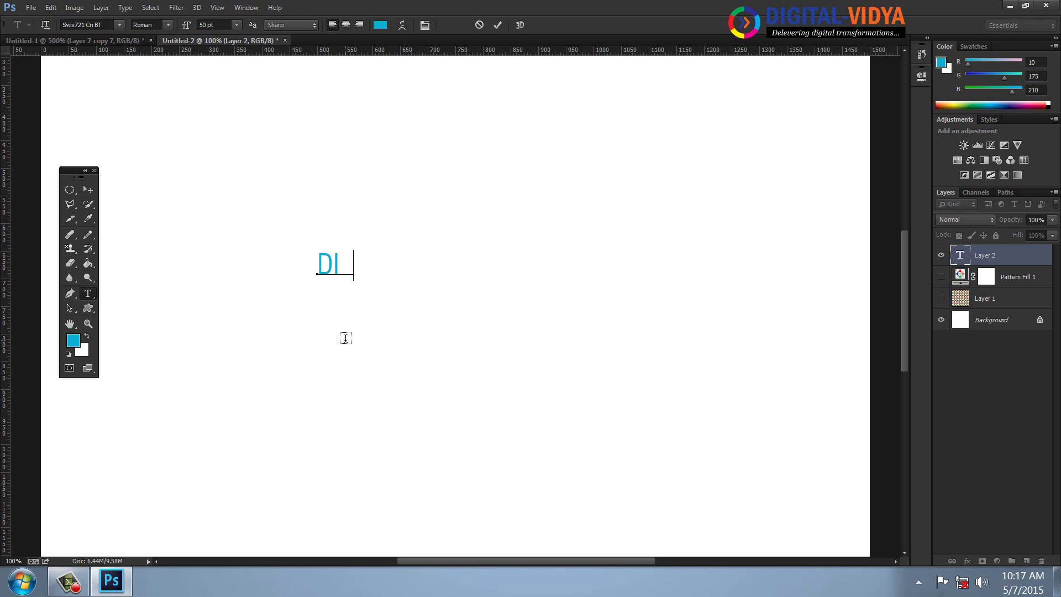
pyautogui.write('Y')
# Step: Set the DIY text to the Impact font at 700 pt
pyautogui.hotkey('ctrl', 'a')
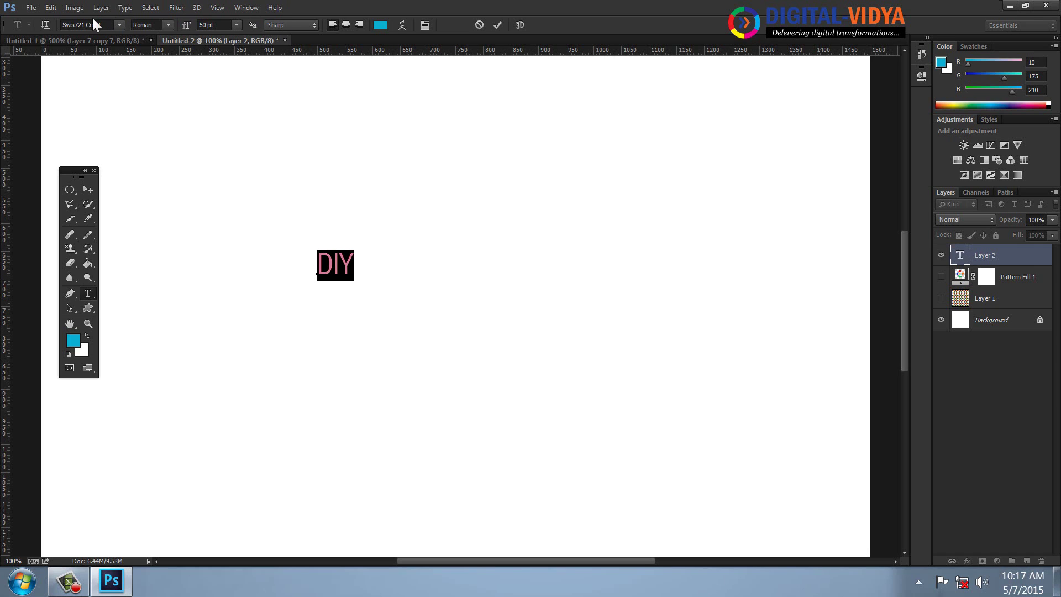
pyautogui.click(93, 24)
pyautogui.write('Impact')
pyautogui.press('Return')
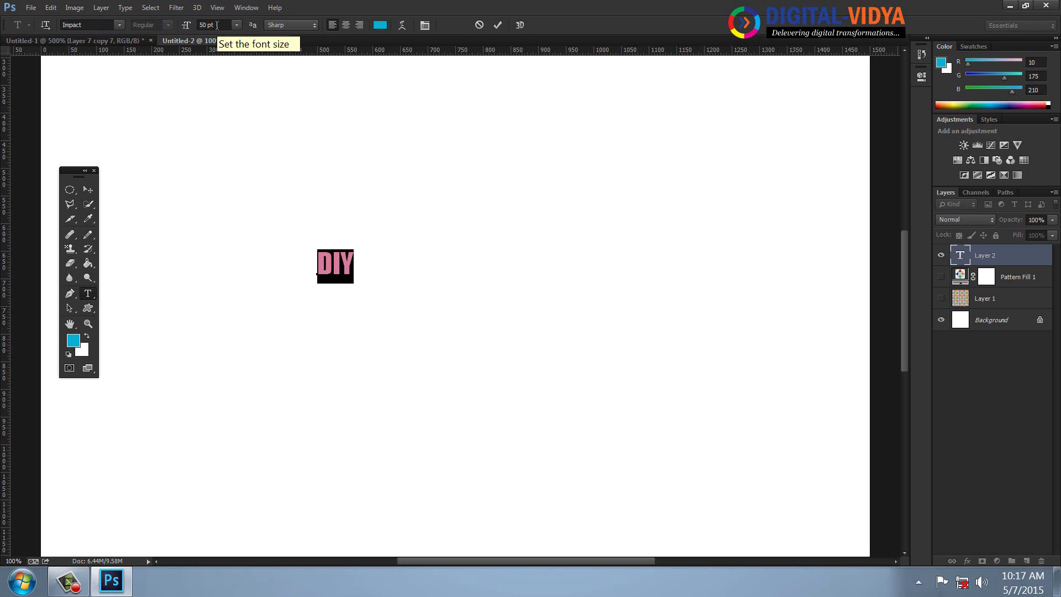
pyautogui.click(217, 25)
pyautogui.write('70')
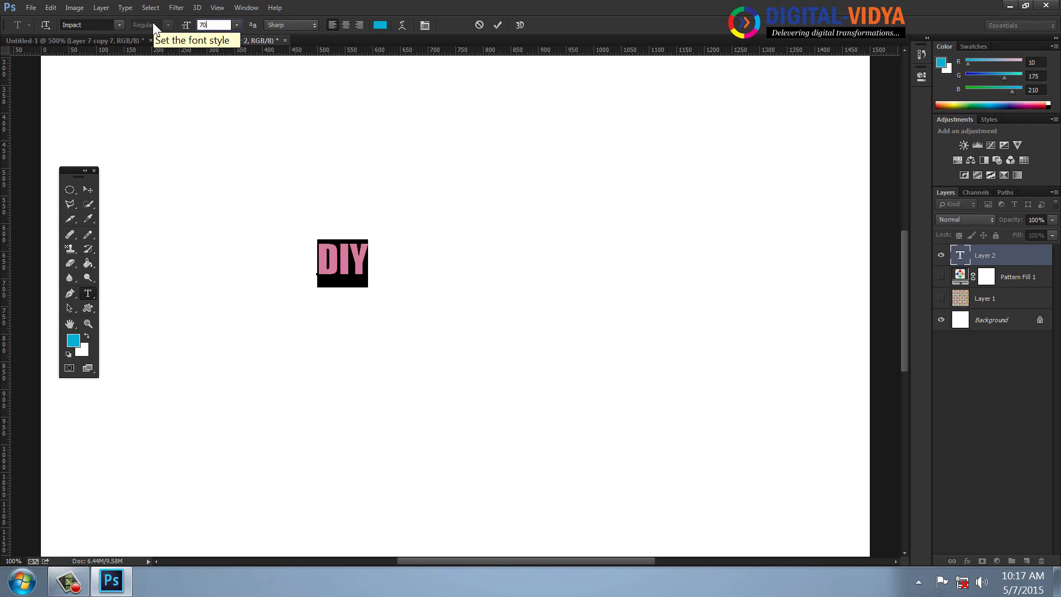
pyautogui.write('0')
pyautogui.press('Return')
# Step: Centre the DIY lettering on the canvas and make it black
pyautogui.click(86, 189)
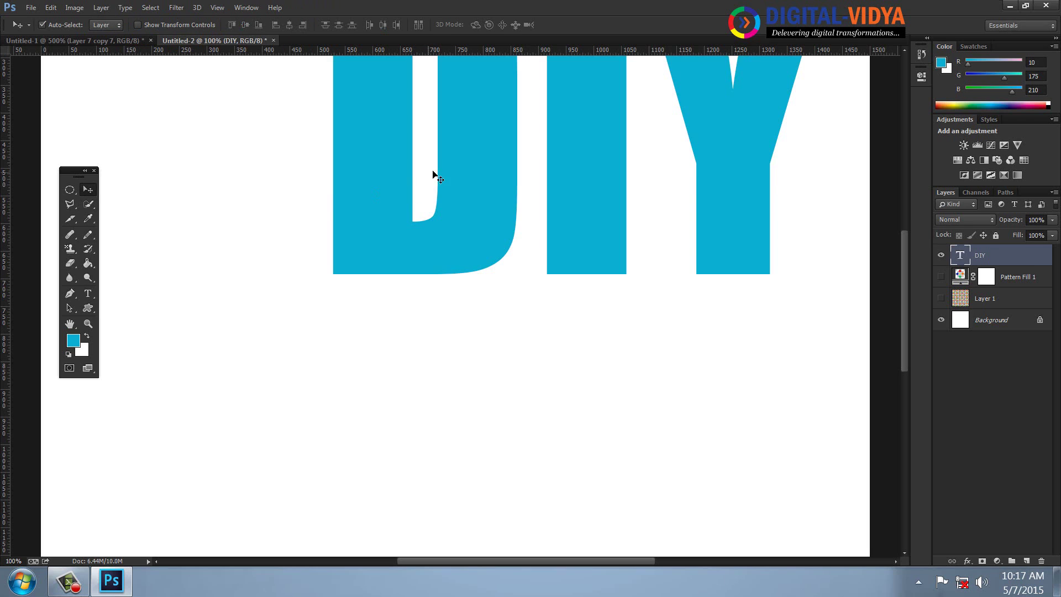
pyautogui.moveTo(468, 223); pyautogui.dragTo(390, 324)
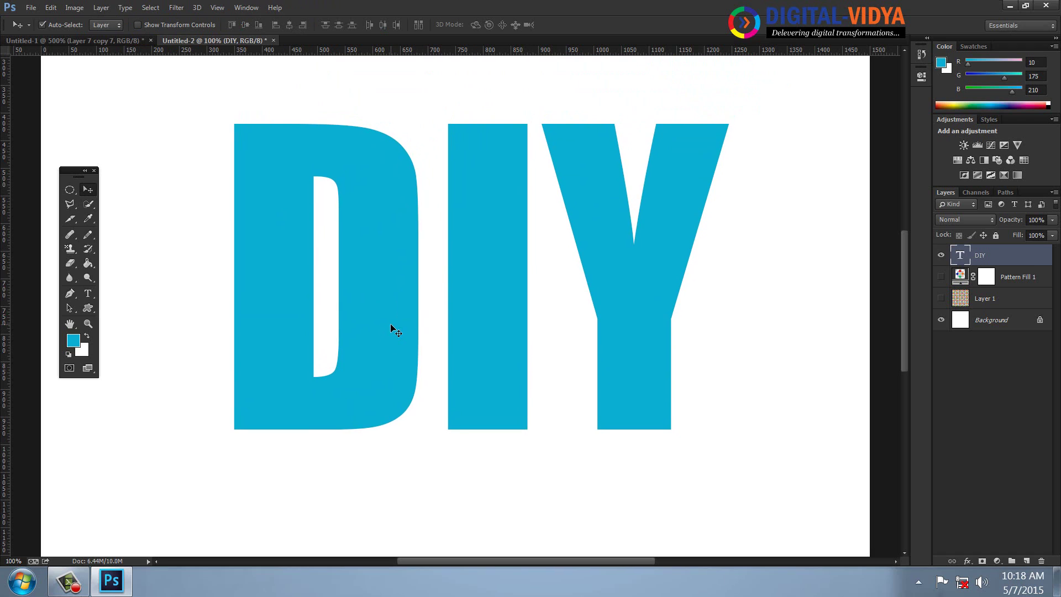
pyautogui.press('d')
pyautogui.hotkey('alt', 'BackSpace')
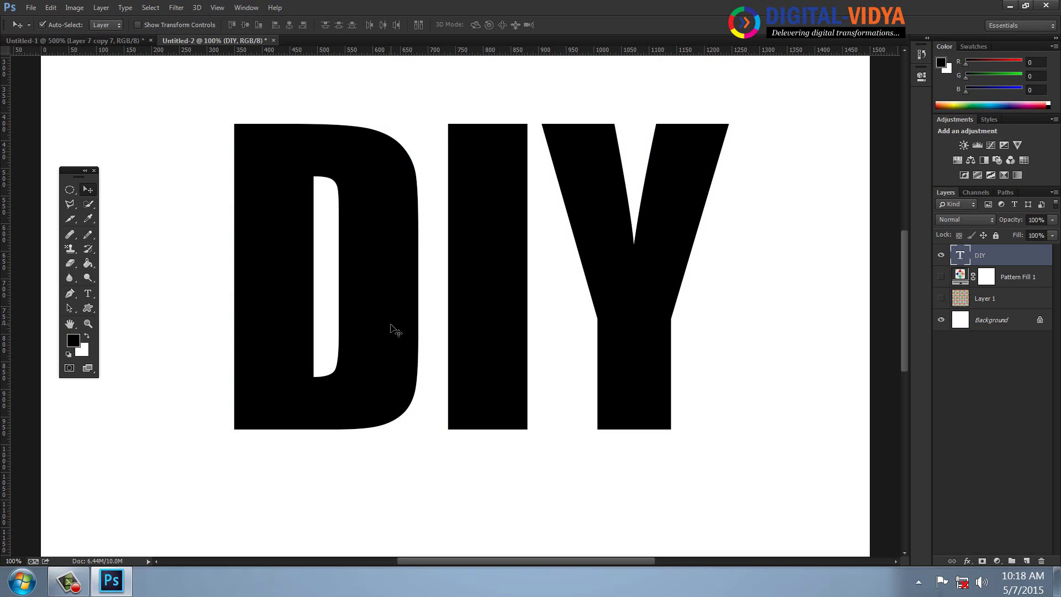
# Step: Load the DIY pixels as a selection, hide the text, and trial-then-undo a pattern fill on a new layer
pyautogui.rightClick(958, 256)
pyautogui.click(807, 287)
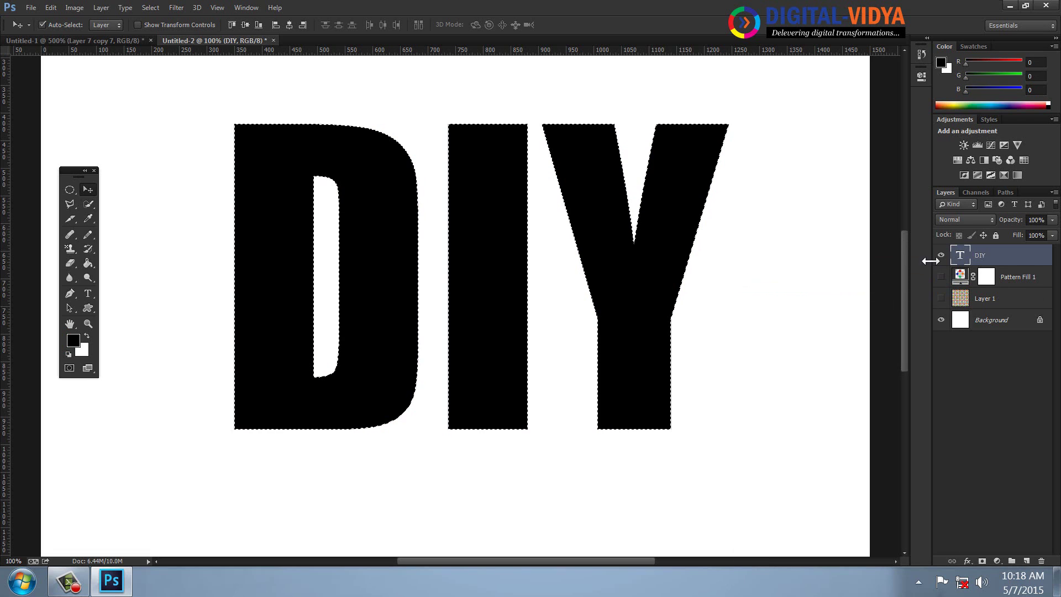
pyautogui.click(941, 255)
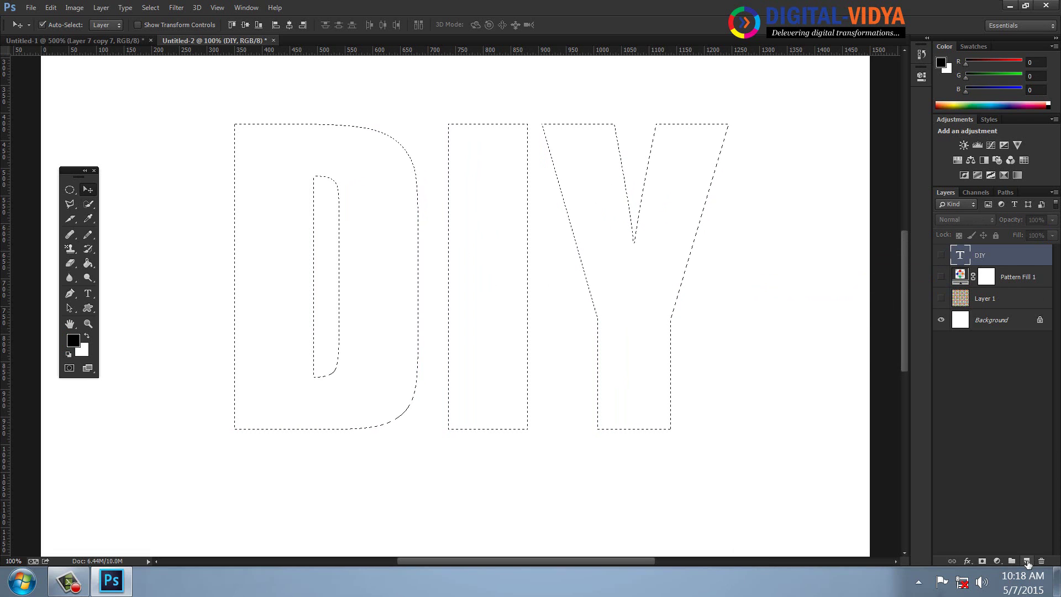
pyautogui.click(1026, 561)
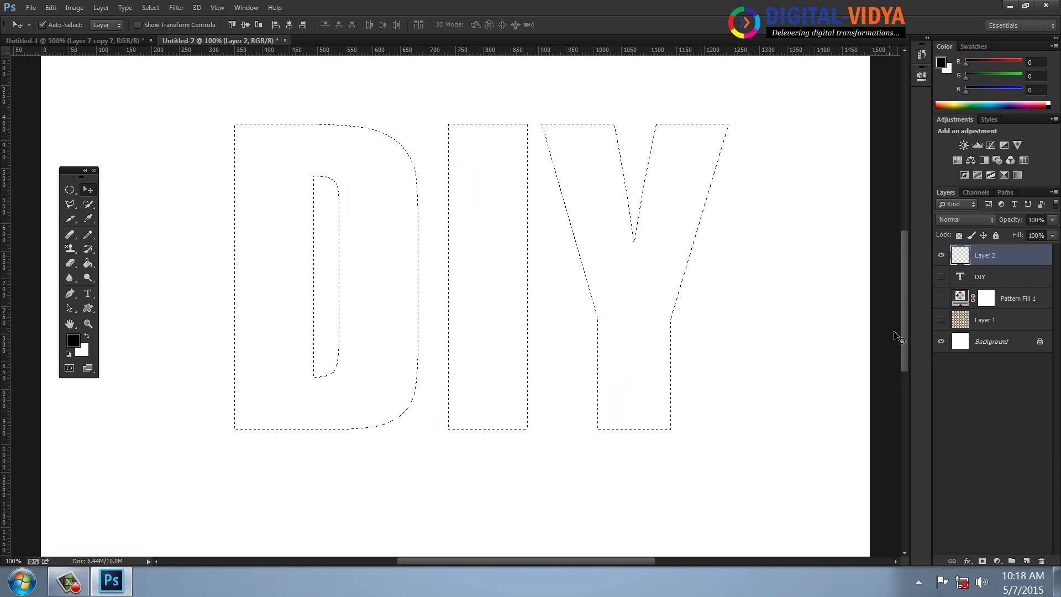
pyautogui.click(50, 8)
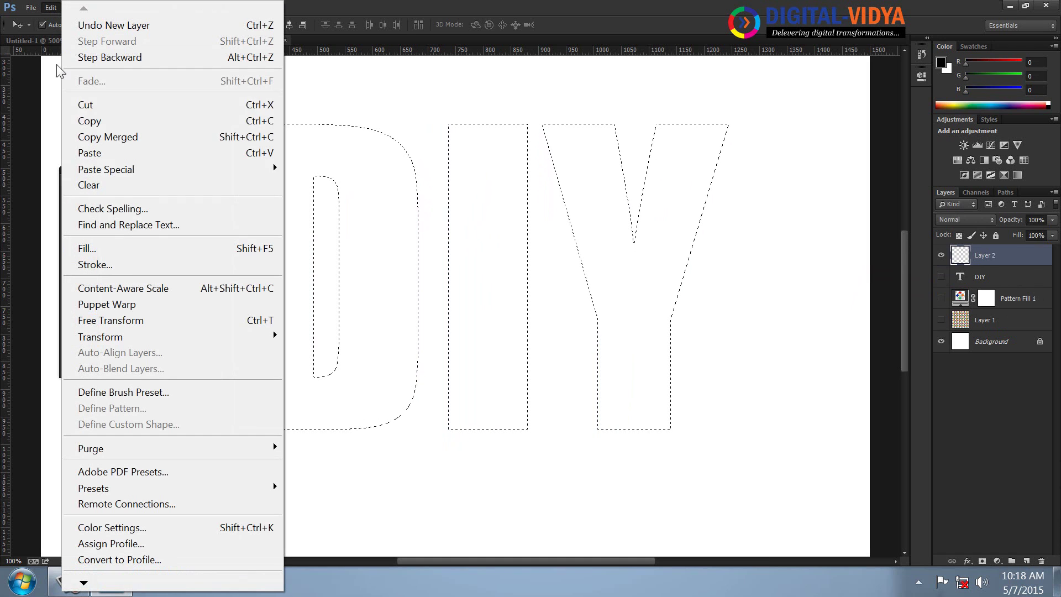
pyautogui.click(94, 249)
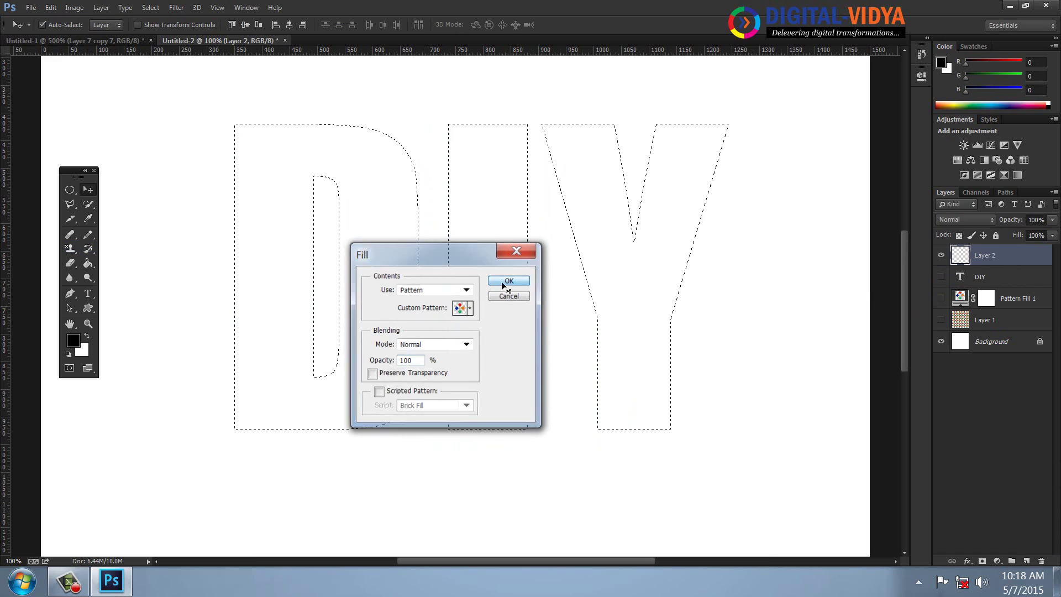
pyautogui.click(506, 280)
pyautogui.hotkey('ctrl', 'z')
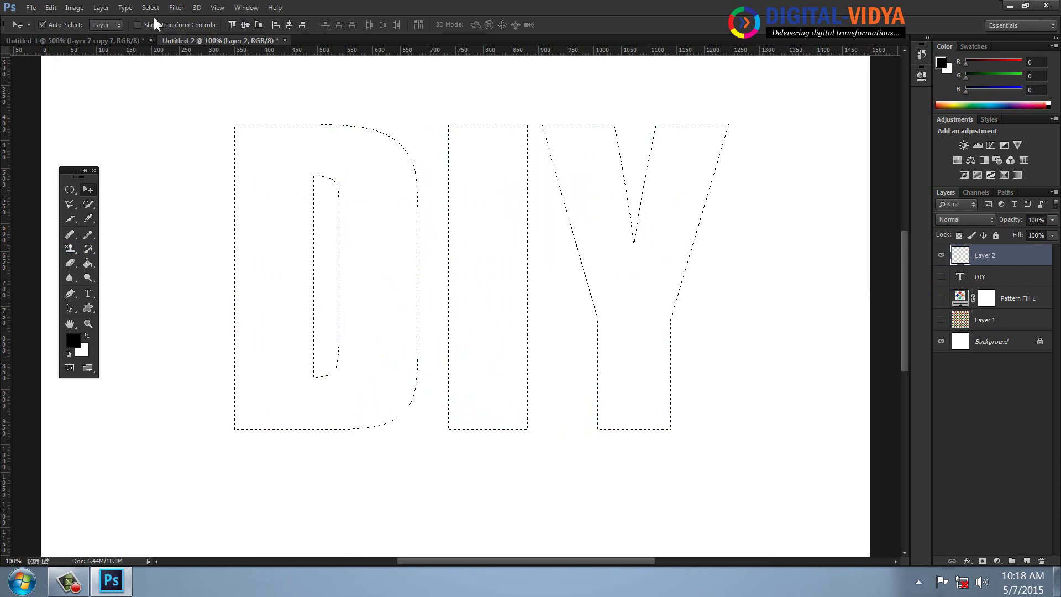
# Step: Add a second diamond pattern fill layer at 20% scale and load the DIY letter selection
pyautogui.click(102, 7)
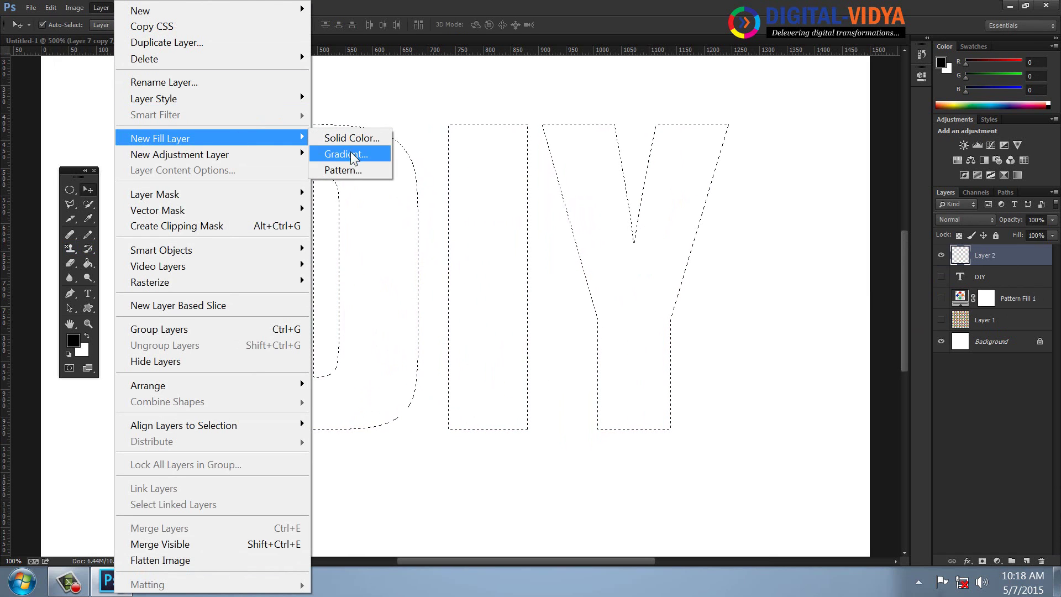
pyautogui.click(352, 167)
pyautogui.click(619, 165)
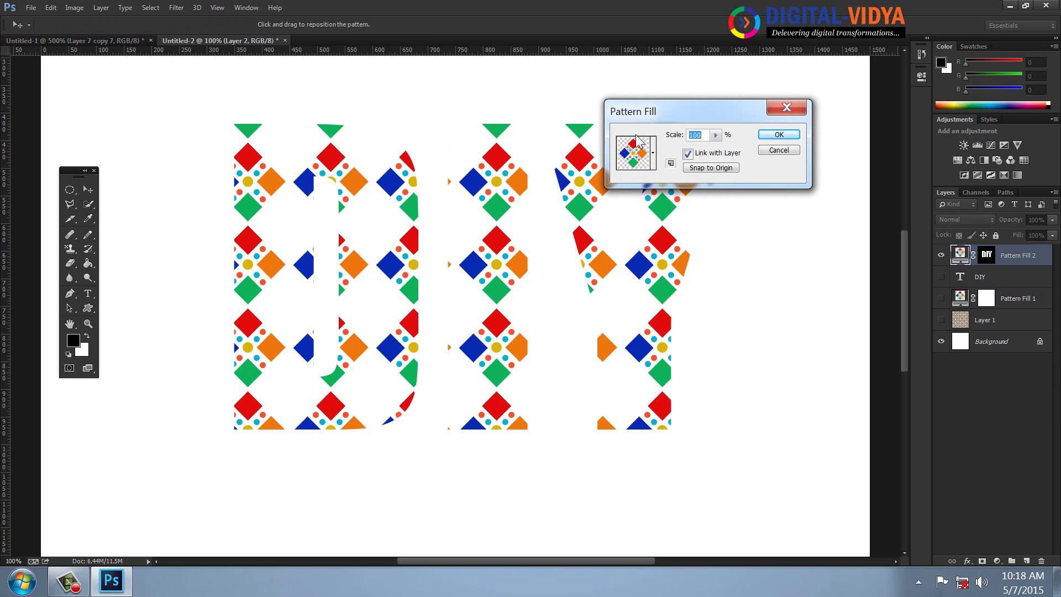
pyautogui.hotkey('shift', 'Down')
pyautogui.hotkey('shift', 'Down')
pyautogui.hotkey('shift', 'Down')
pyautogui.hotkey('shift', 'Down')
pyautogui.hotkey('shift', 'Down')
pyautogui.hotkey('shift', 'Down')
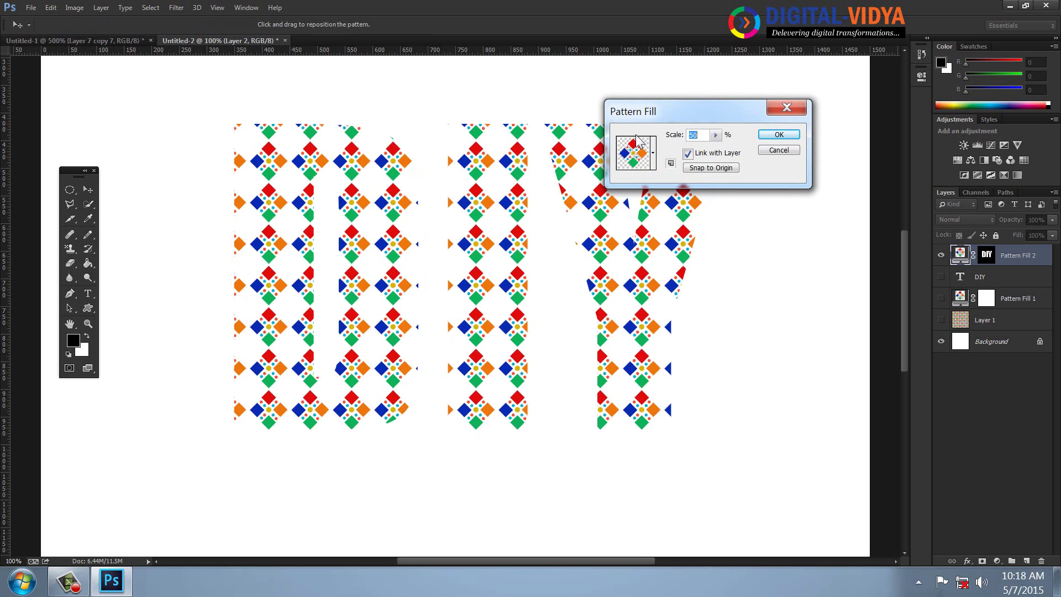
pyautogui.hotkey('shift', 'Down')
pyautogui.hotkey('shift', 'Down')
pyautogui.hotkey('shift', 'Down')
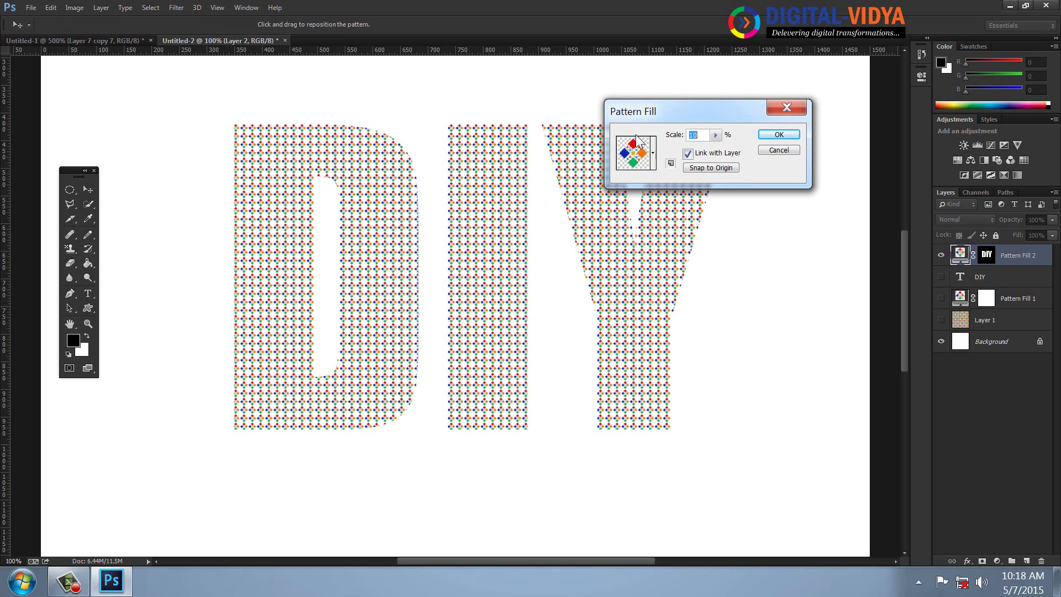
pyautogui.click(778, 135)
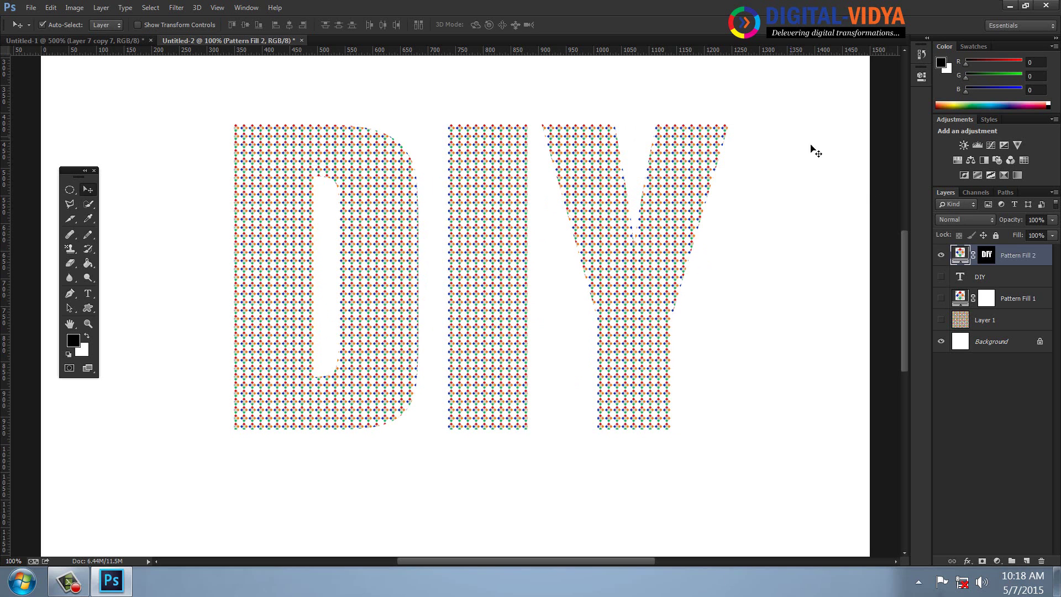
pyautogui.keyDown('ctrl'); pyautogui.click(959, 276); pyautogui.keyUp('ctrl')
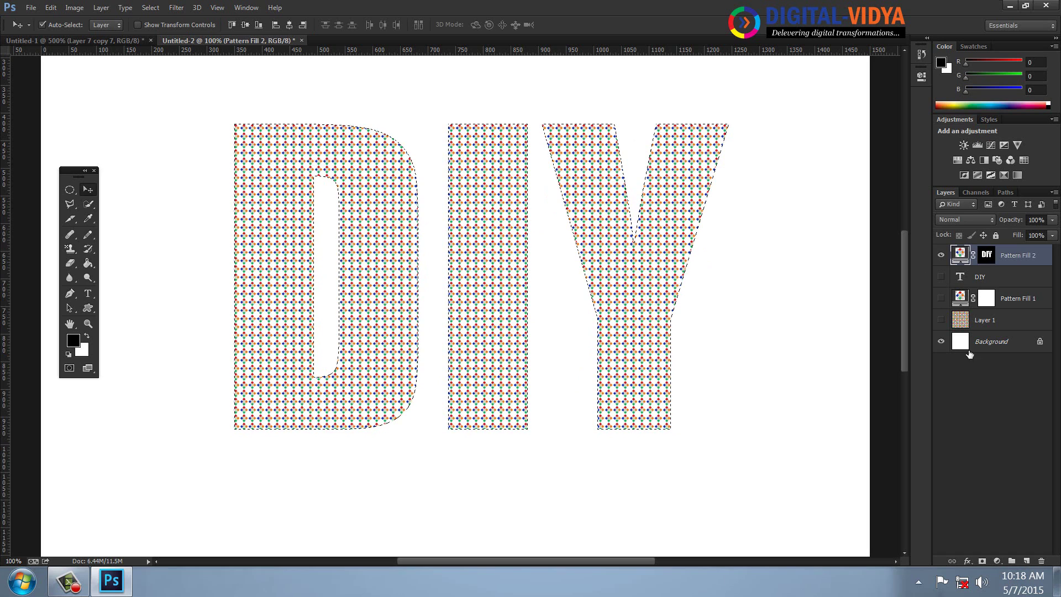
# Step: Fill a new layer with black DIY letters, Gaussian-blur it, and place it under Pattern Fill 2
pyautogui.click(1027, 561)
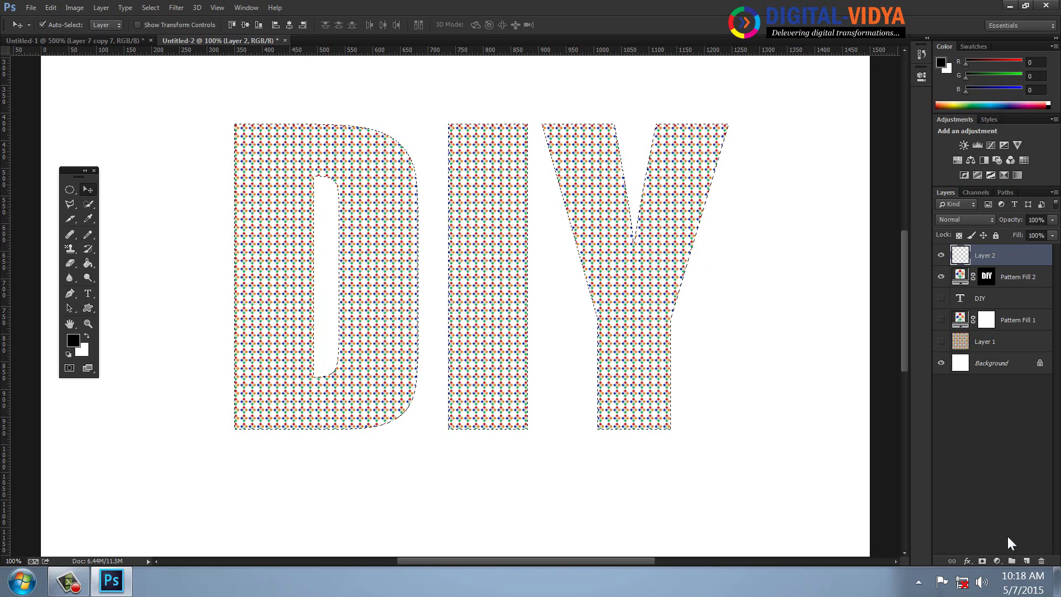
pyautogui.hotkey('alt', 'BackSpace')
pyautogui.hotkey('ctrl', 'd')
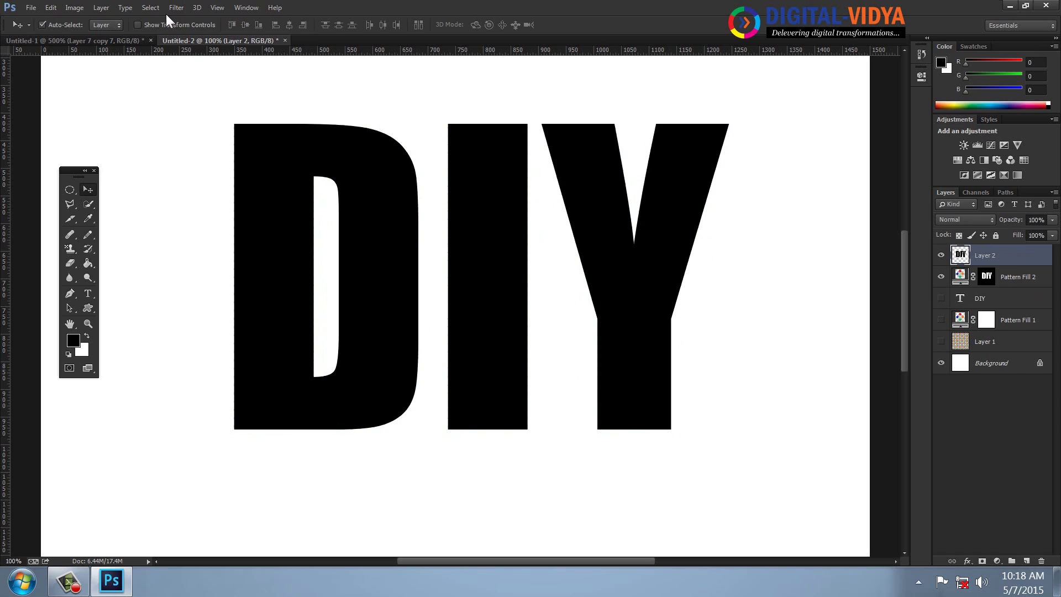
pyautogui.click(125, 7)
pyautogui.moveTo(190, 190)
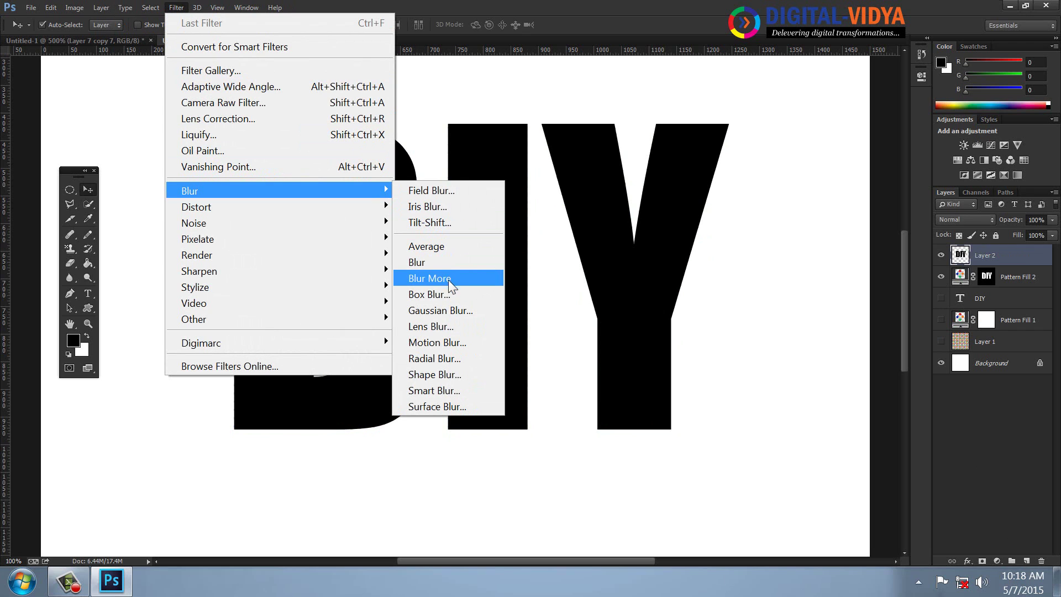
pyautogui.click(440, 311)
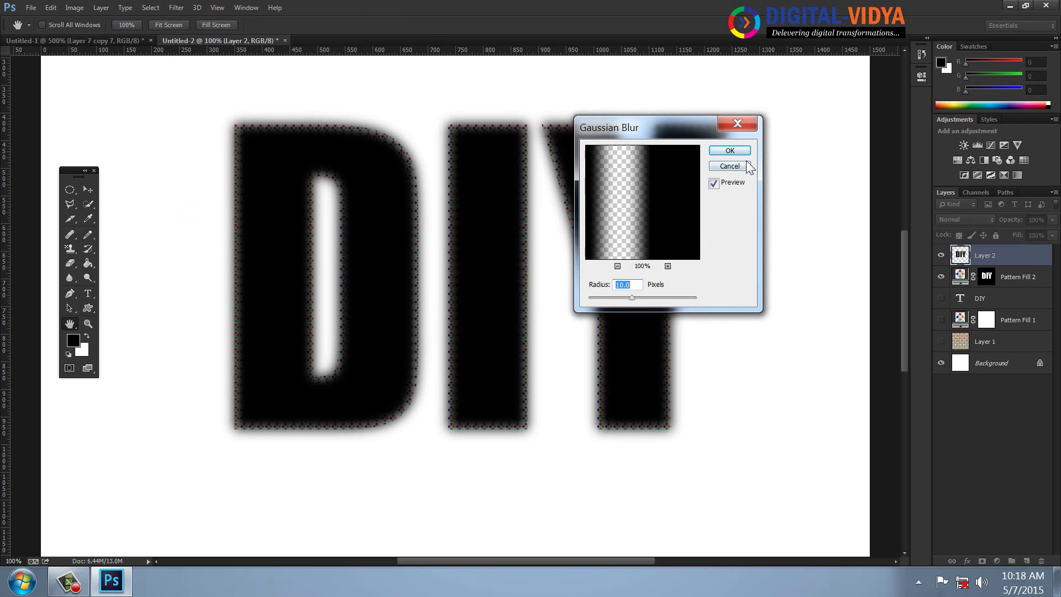
pyautogui.click(729, 150)
pyautogui.press('v')
pyautogui.moveTo(1022, 279); pyautogui.dragTo(1028, 254)
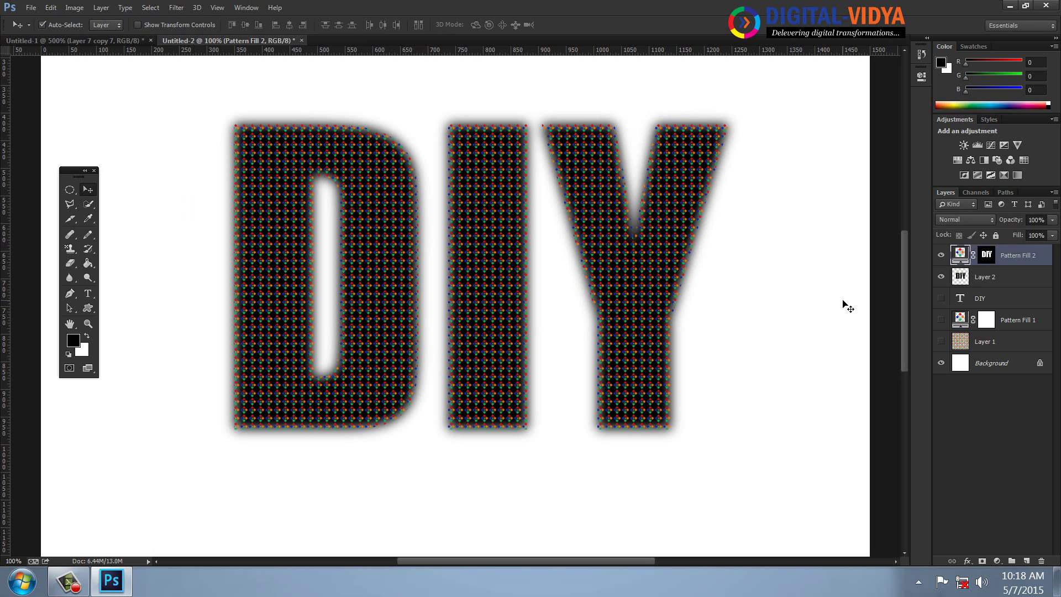
# Step: Invert the blurred shadow layer to white, comparing before and after
pyautogui.click(962, 278)
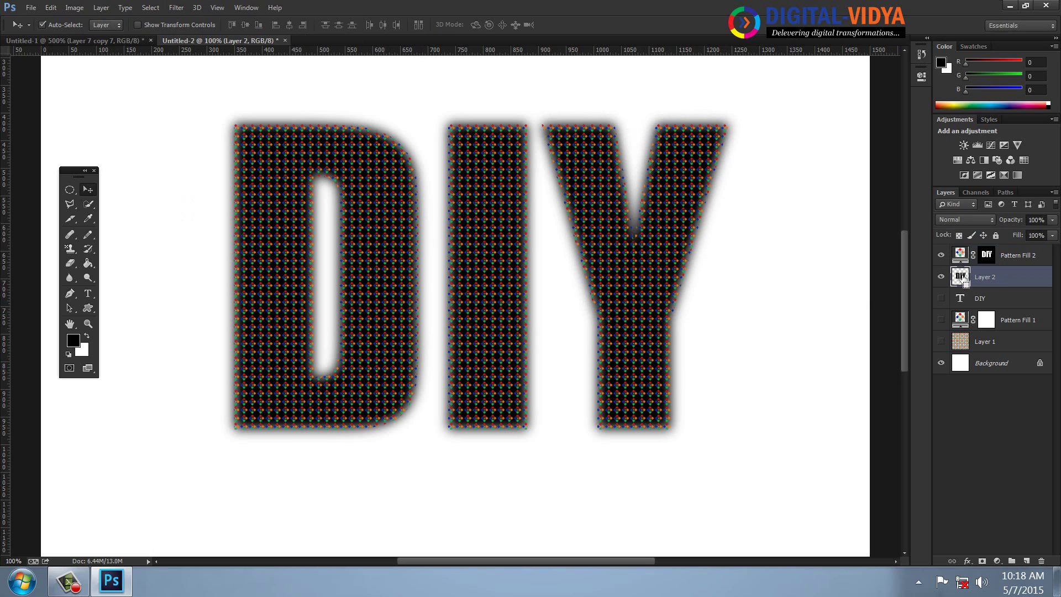
pyautogui.press('Delete')
pyautogui.hotkey('ctrl', 'z')
pyautogui.hotkey('ctrl', 'z')
# Step: Fill the Background layer with light pink #edcdcd
pyautogui.click(990, 366)
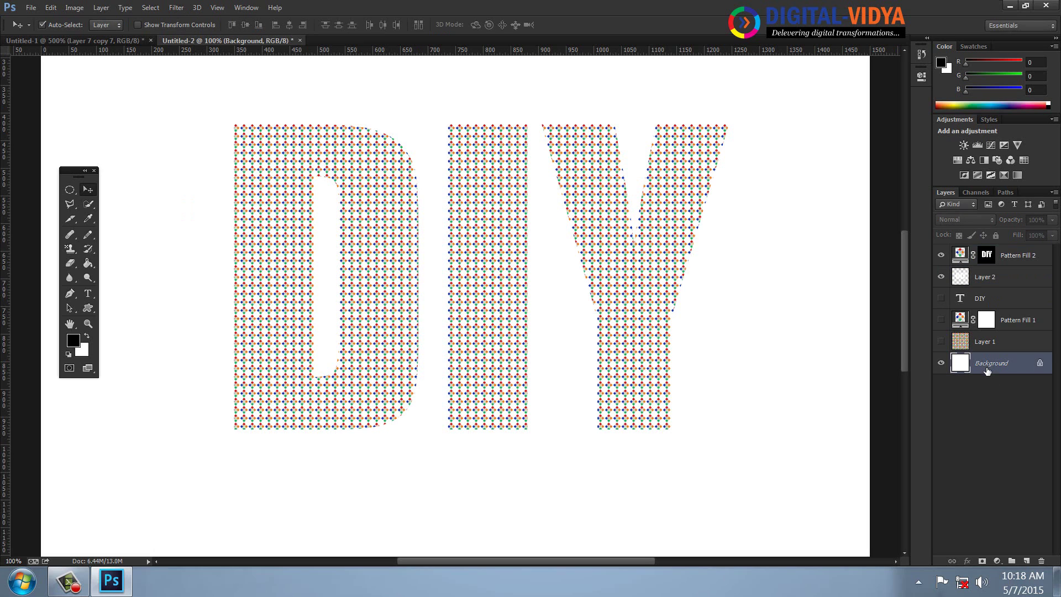
pyautogui.click(73, 342)
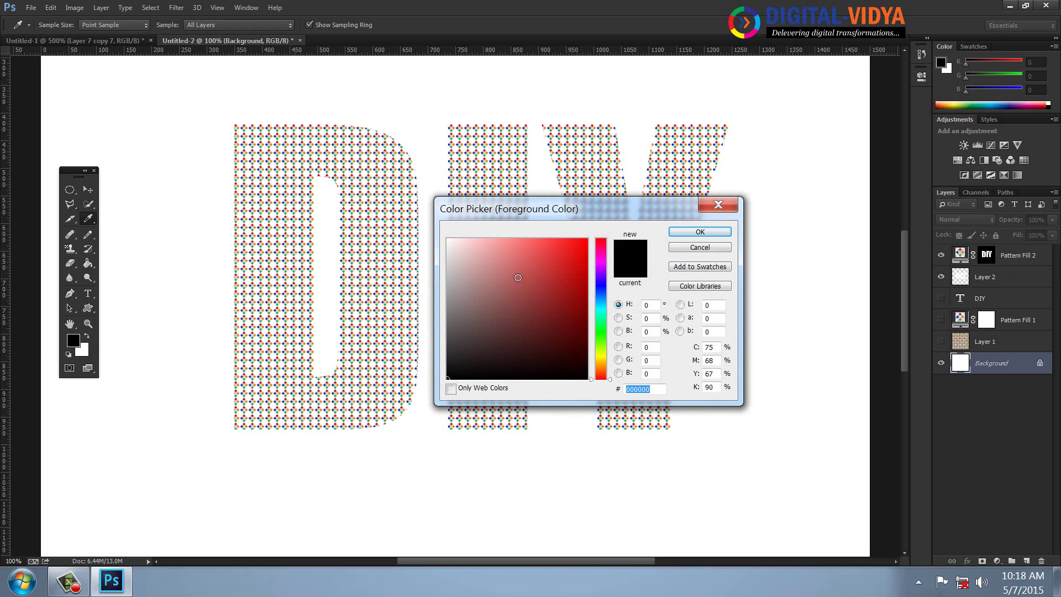
pyautogui.moveTo(470, 275); pyautogui.dragTo(465, 248)
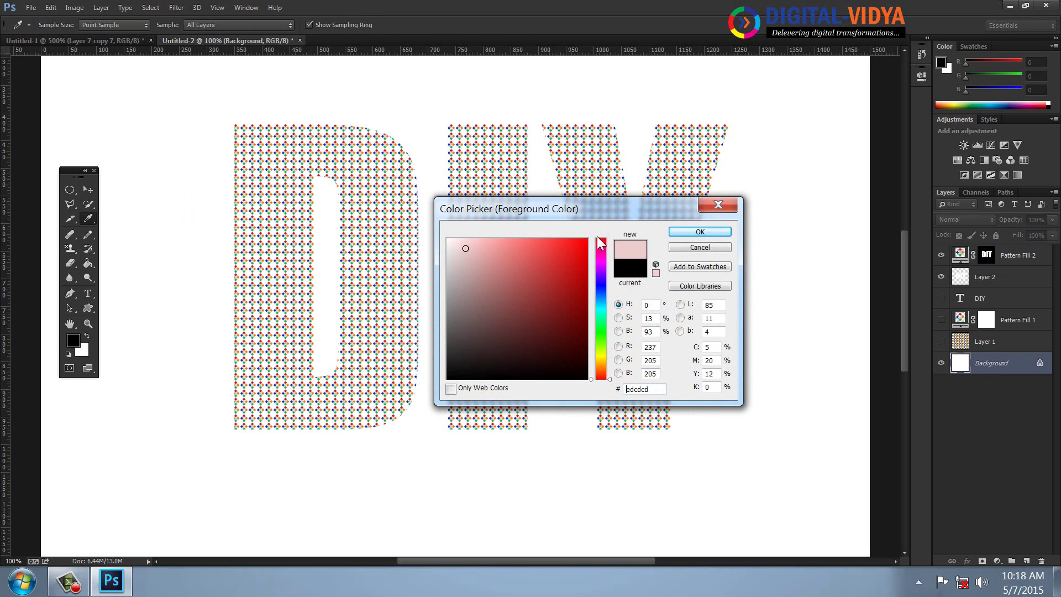
pyautogui.click(677, 235)
pyautogui.hotkey('alt', 'BackSpace')
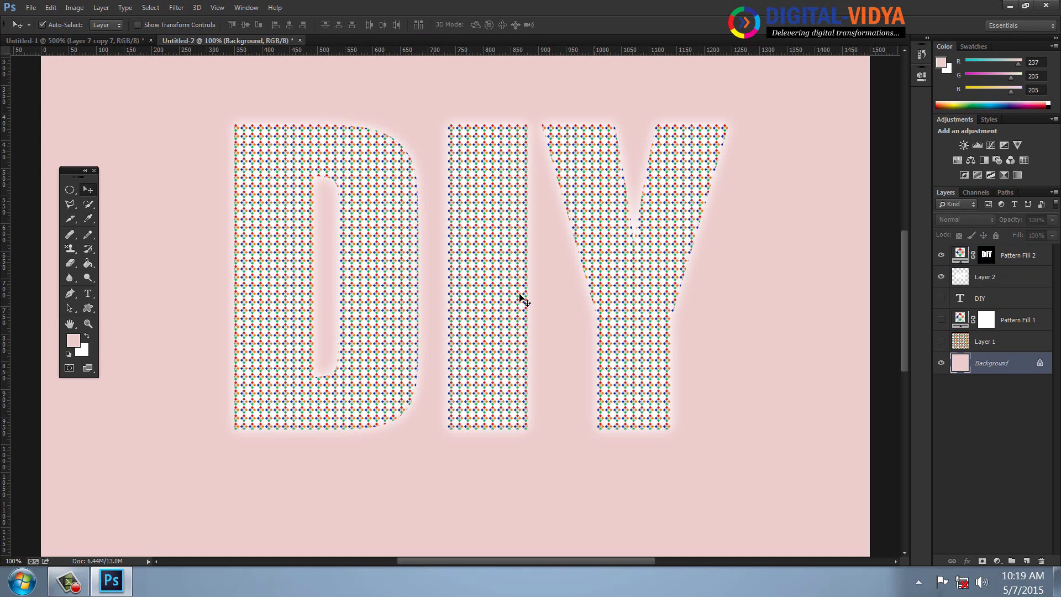
# Step: Close Untitled-2 and Untitled-1 without saving
pyautogui.hotkey('ctrl', 'q')
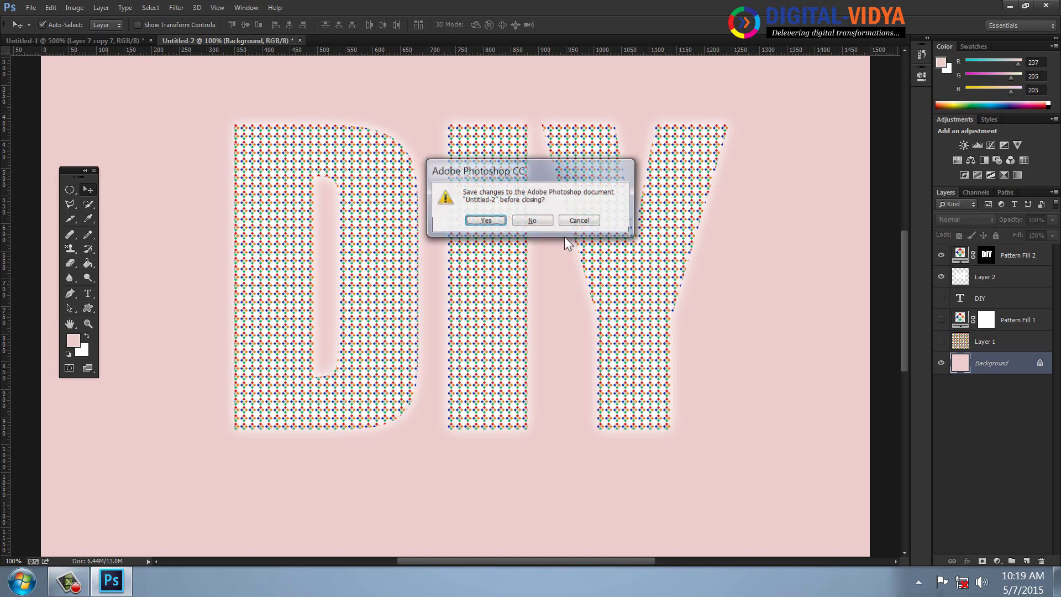
pyautogui.click(545, 221)
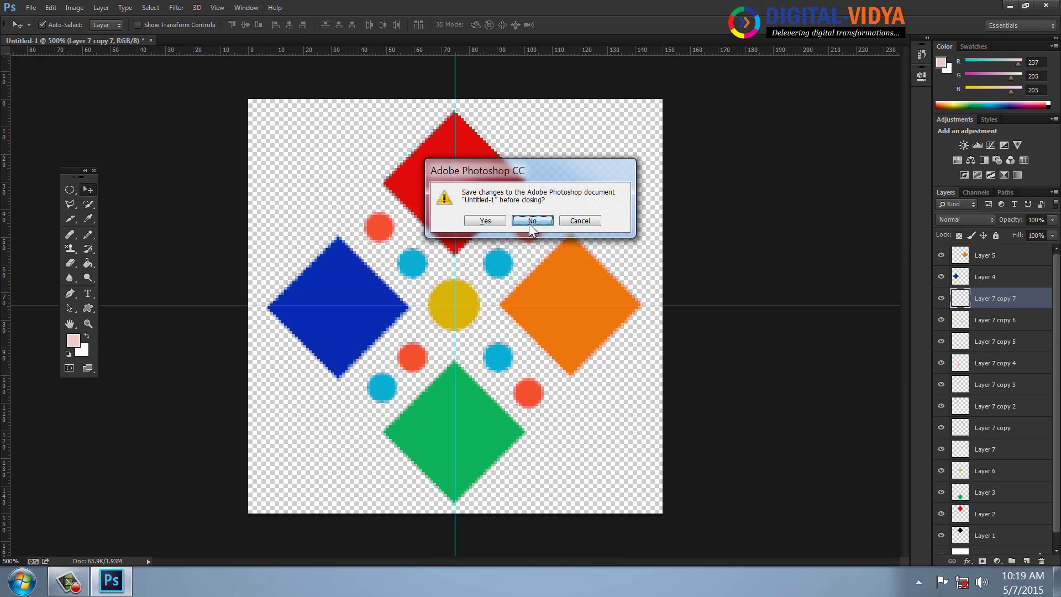
pyautogui.click(530, 221)
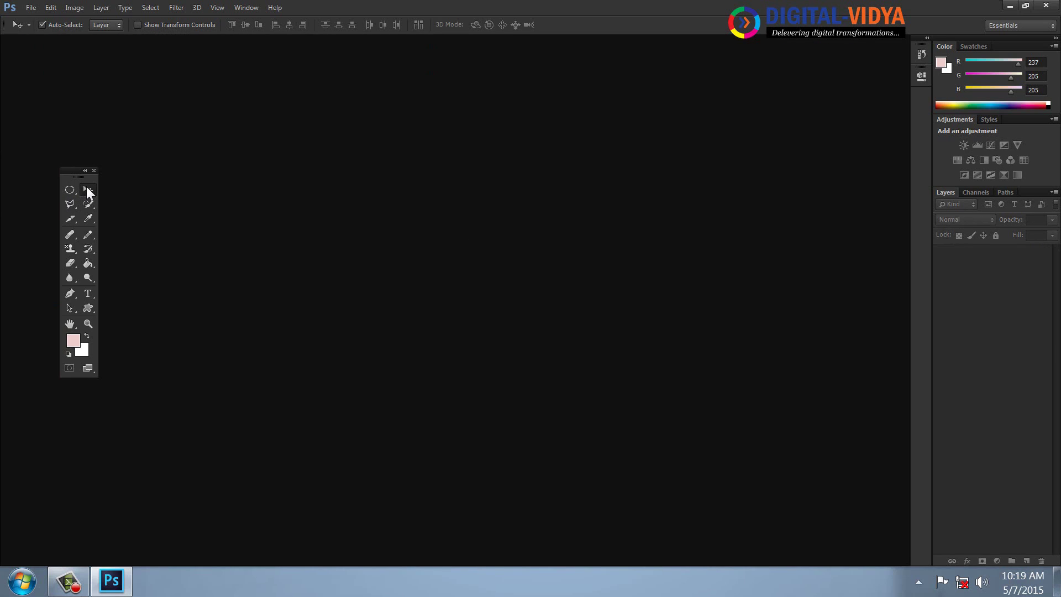
pyautogui.moveTo(79, 176); pyautogui.dragTo(65, 150)
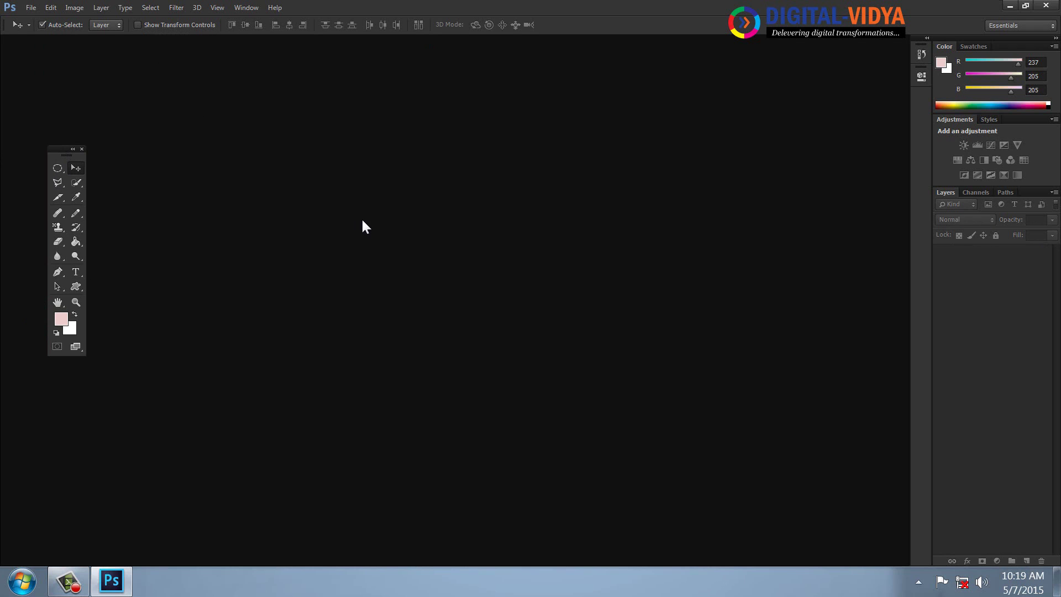
# Step: Create a blank document, cancel a pattern fill layer on it, and close it
pyautogui.hotkey('ctrl', 'n')
pyautogui.press('Return')
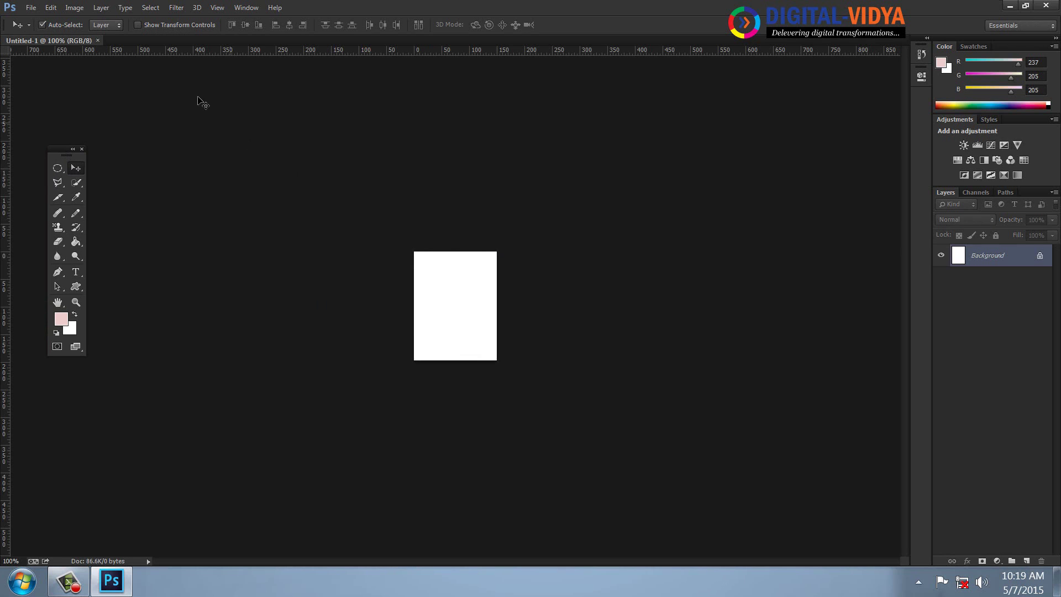
pyautogui.click(102, 8)
pyautogui.moveTo(160, 138)
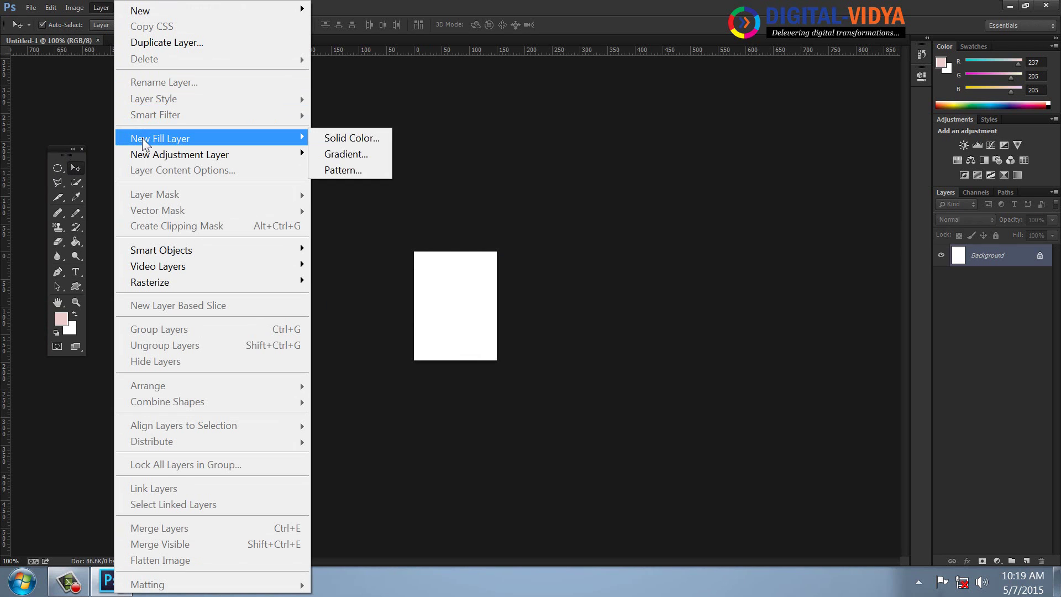
pyautogui.click(336, 167)
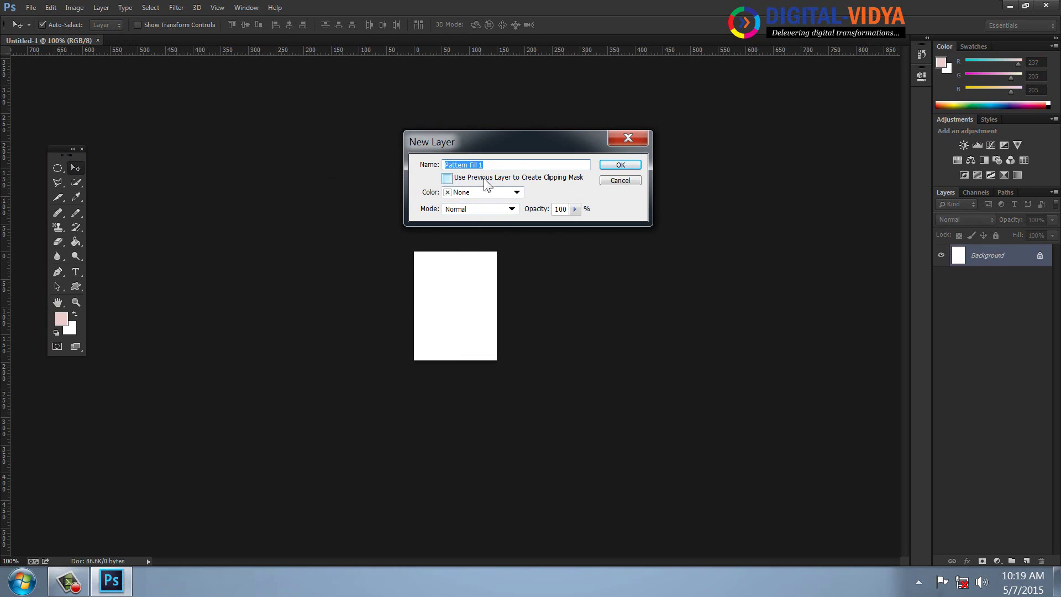
pyautogui.click(619, 181)
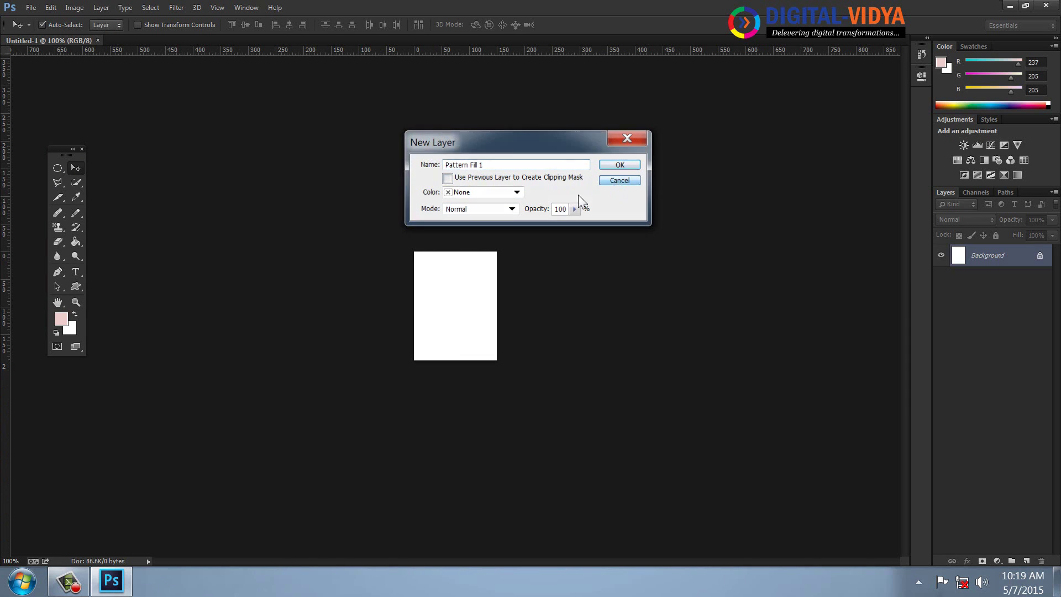
pyautogui.hotkey('ctrl', 'w')
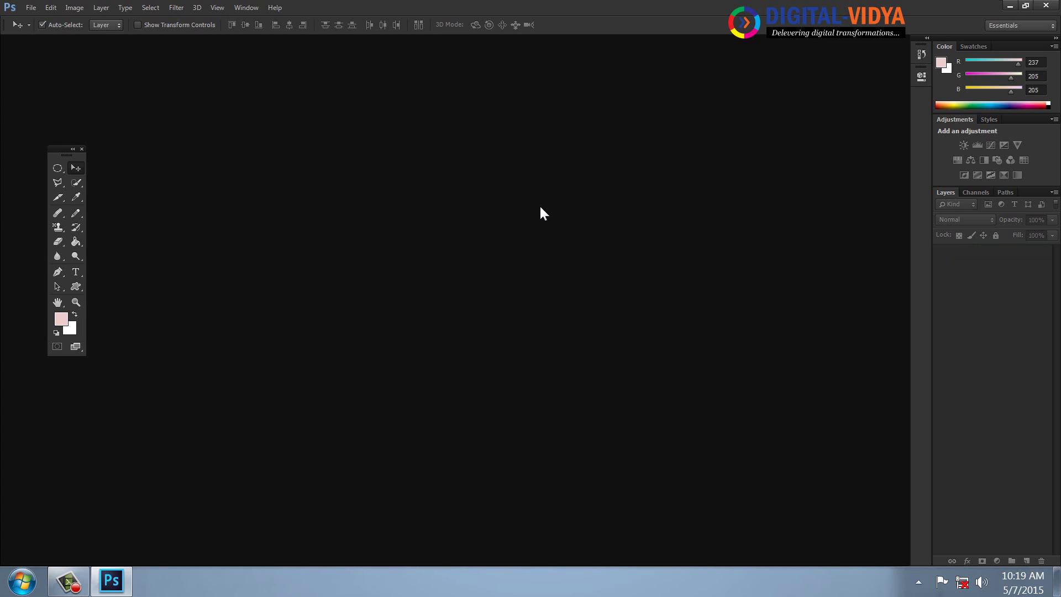
# Step: Open sa4.jpg from the faceportraits folder on the Personal (E:) drive
pyautogui.hotkey('ctrl', 'o')
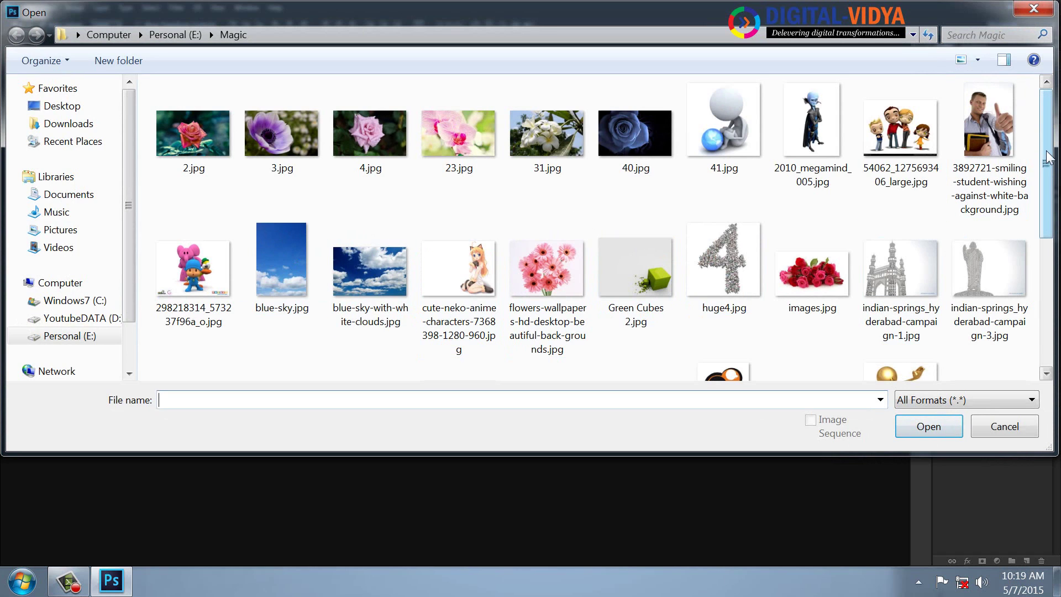
pyautogui.moveTo(1045, 159); pyautogui.dragTo(1043, 286)
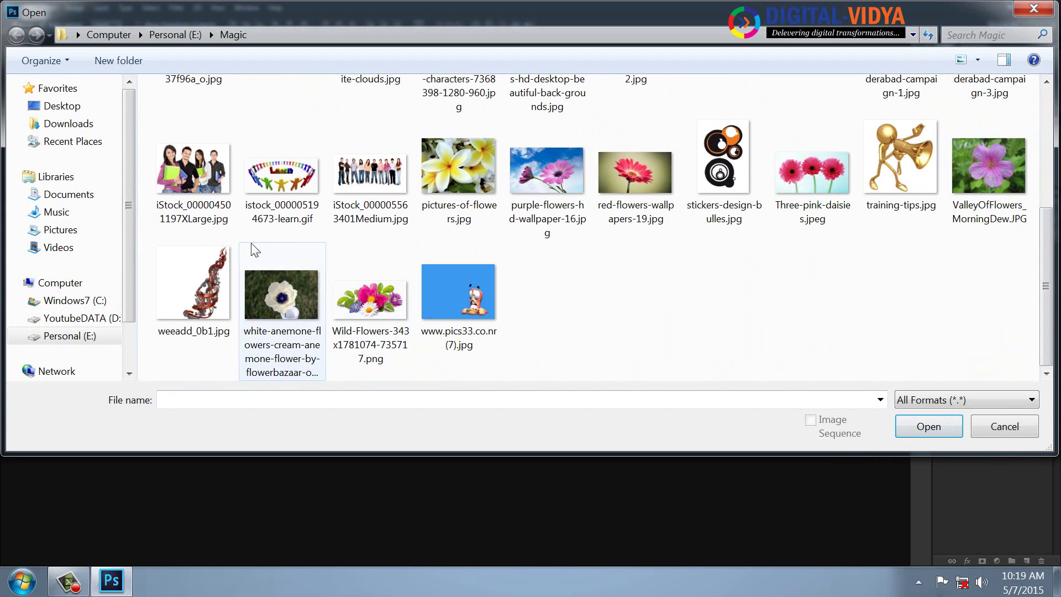
pyautogui.press('BackSpace')
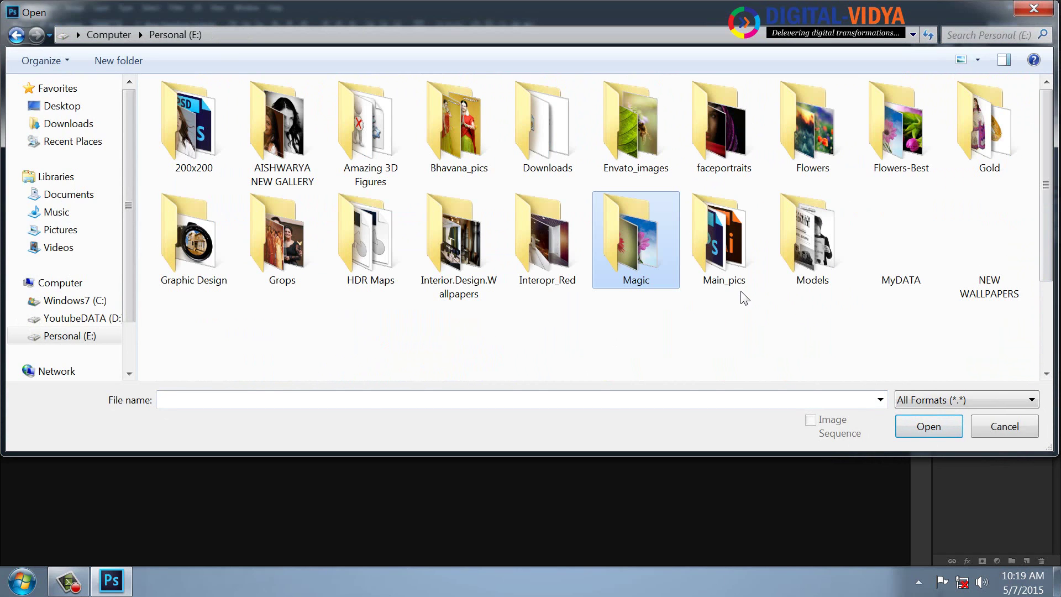
pyautogui.scroll(-1, 740, 290)
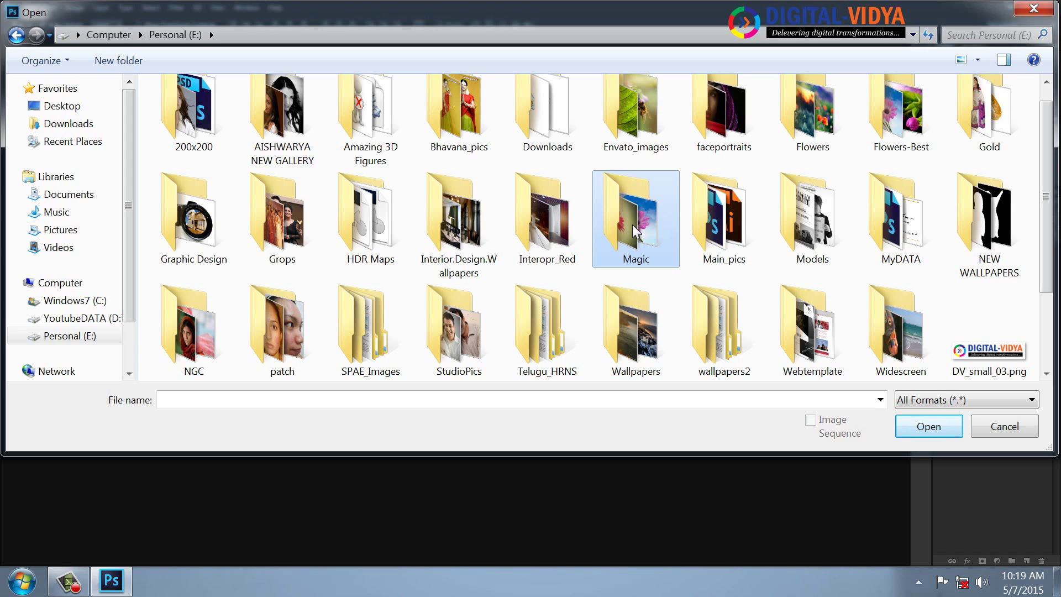
pyautogui.press('Up')
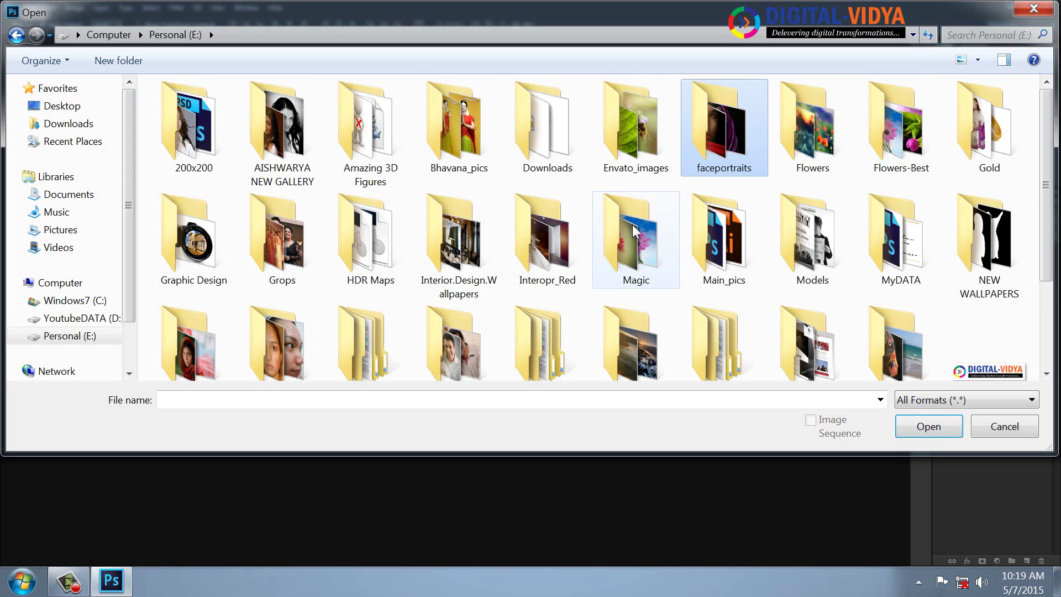
pyautogui.doubleClick(728, 144)
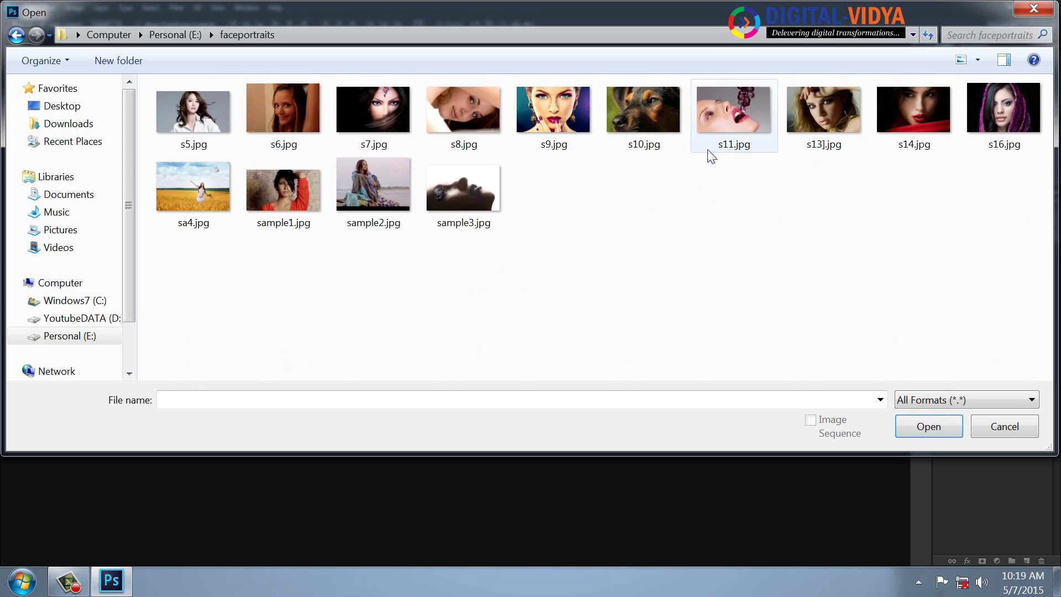
pyautogui.doubleClick(204, 195)
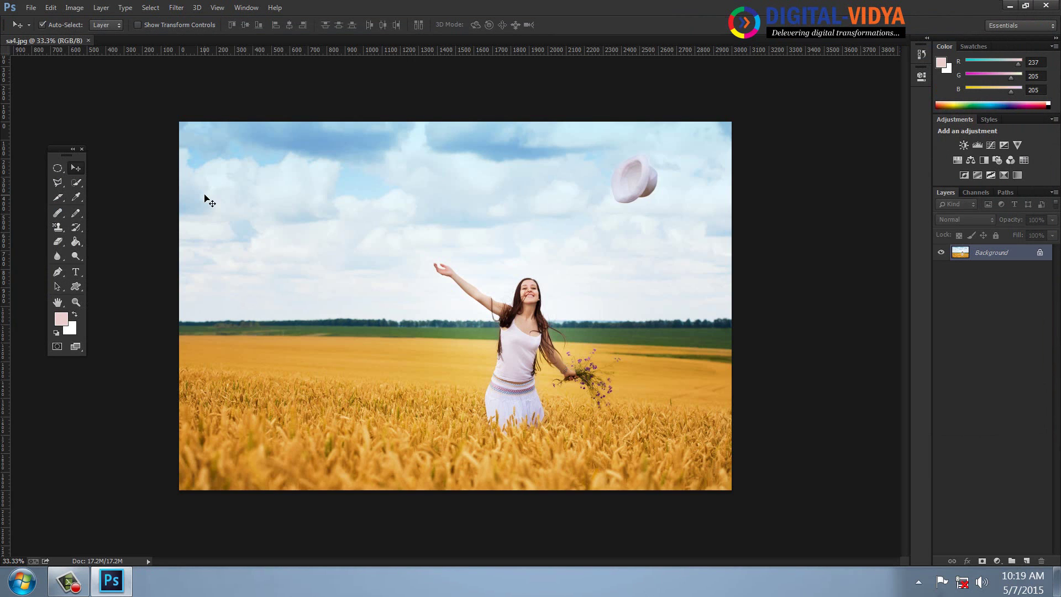
# Step: At 100% zoom, select the woman's white top and lasso the neck out of the selection
pyautogui.hotkey('ctrl', '1')
pyautogui.scroll(-5, 537, 248)
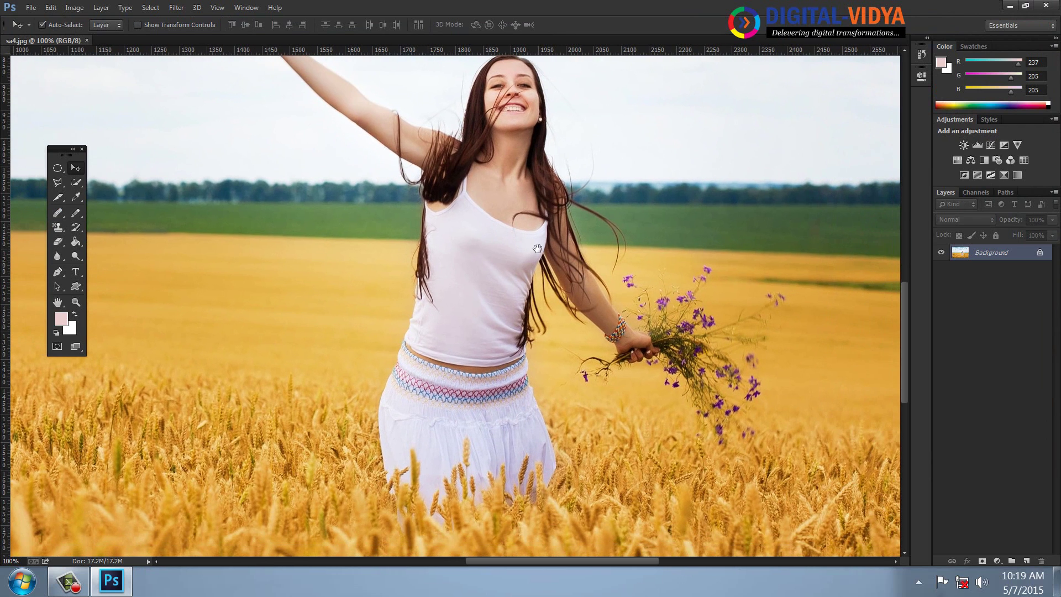
pyautogui.click(74, 185)
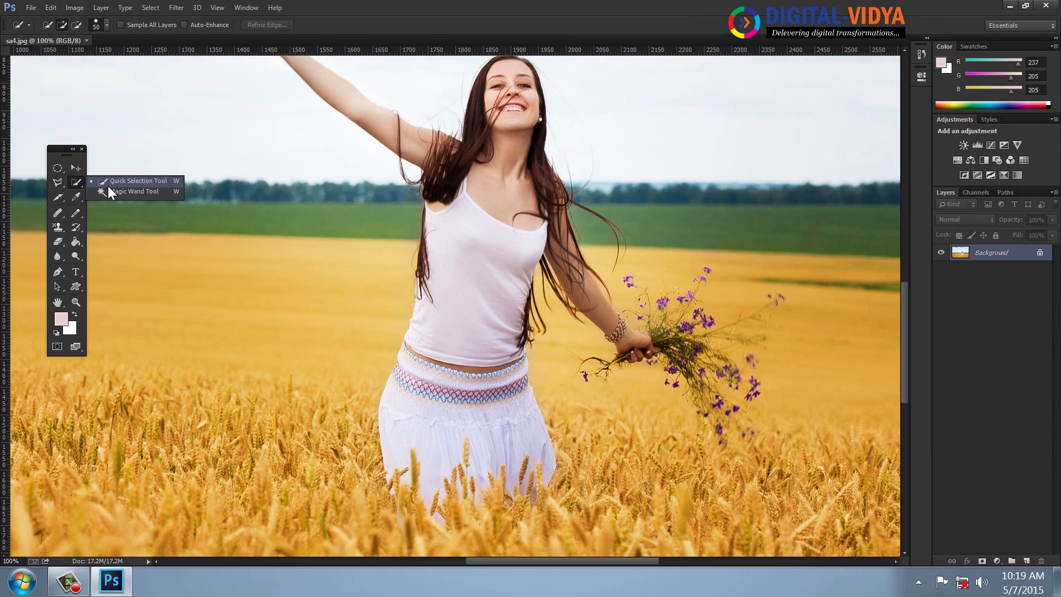
pyautogui.click(111, 182)
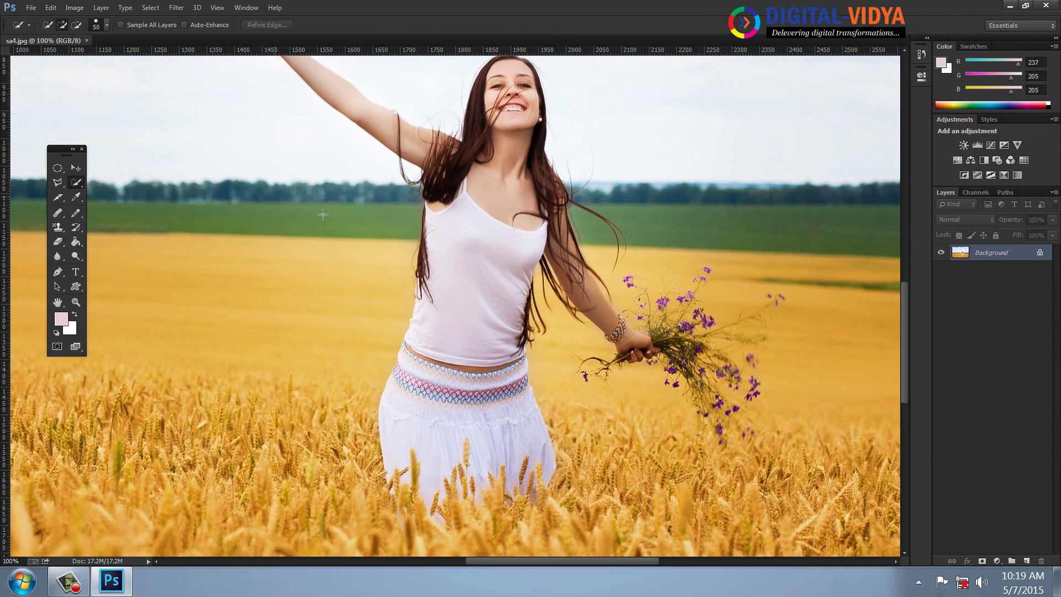
pyautogui.moveTo(459, 245); pyautogui.dragTo(485, 273)
pyautogui.click(61, 181)
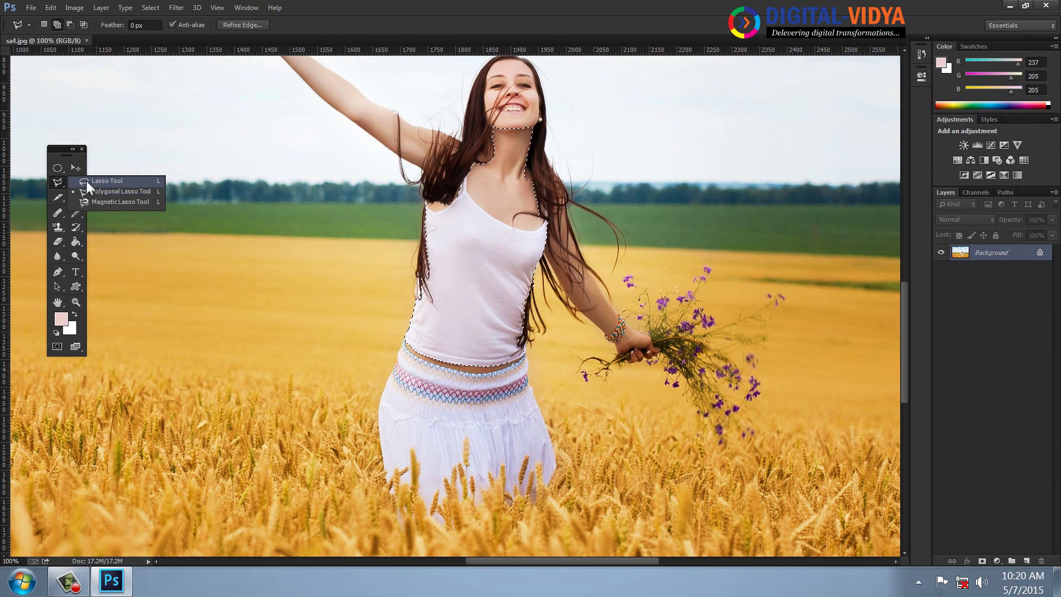
pyautogui.click(86, 180)
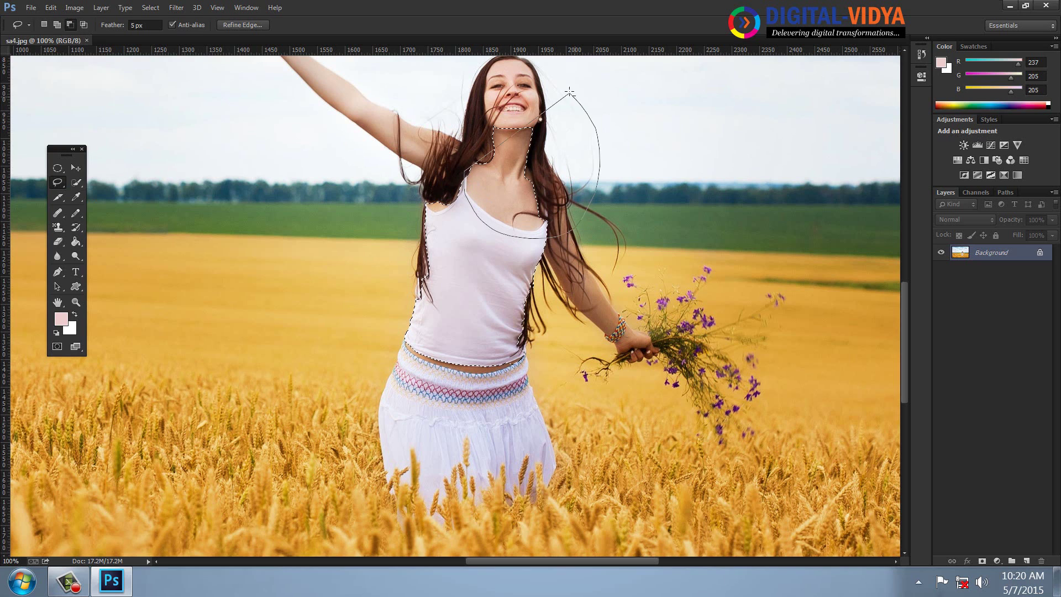
pyautogui.moveTo(477, 216); pyautogui.dragTo(447, 218)
pyautogui.moveTo(483, 158)
pyautogui.mouseDown()
pyautogui.moveTo(430, 200)
pyautogui.moveTo(542, 303)
pyautogui.mouseUp()
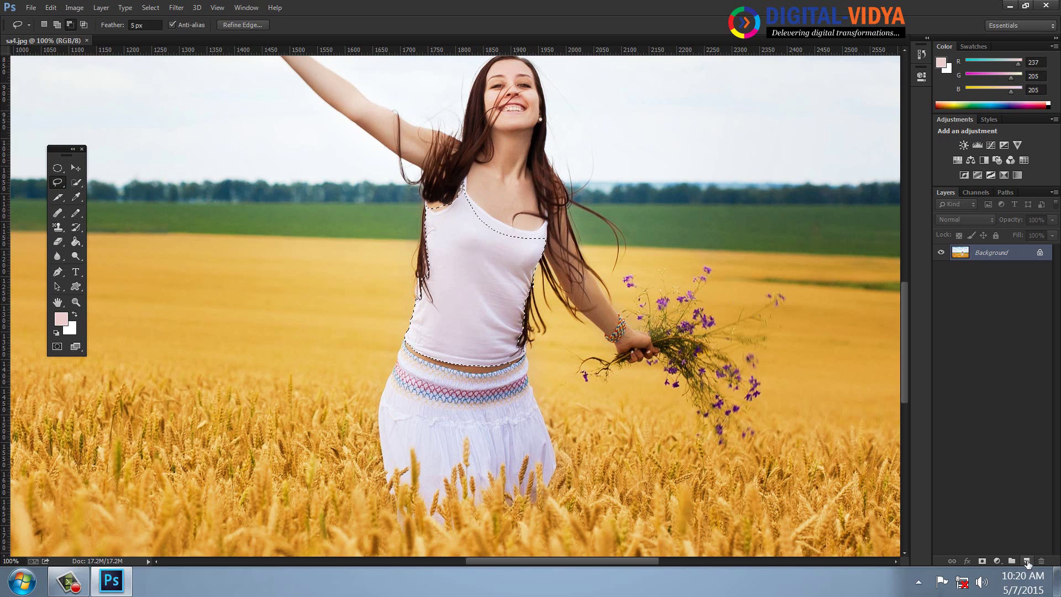
# Step: Add a new empty Layer 1 and feather the selection by 5 px
pyautogui.hotkey('ctrl', 'shift', 'alt', 'n')
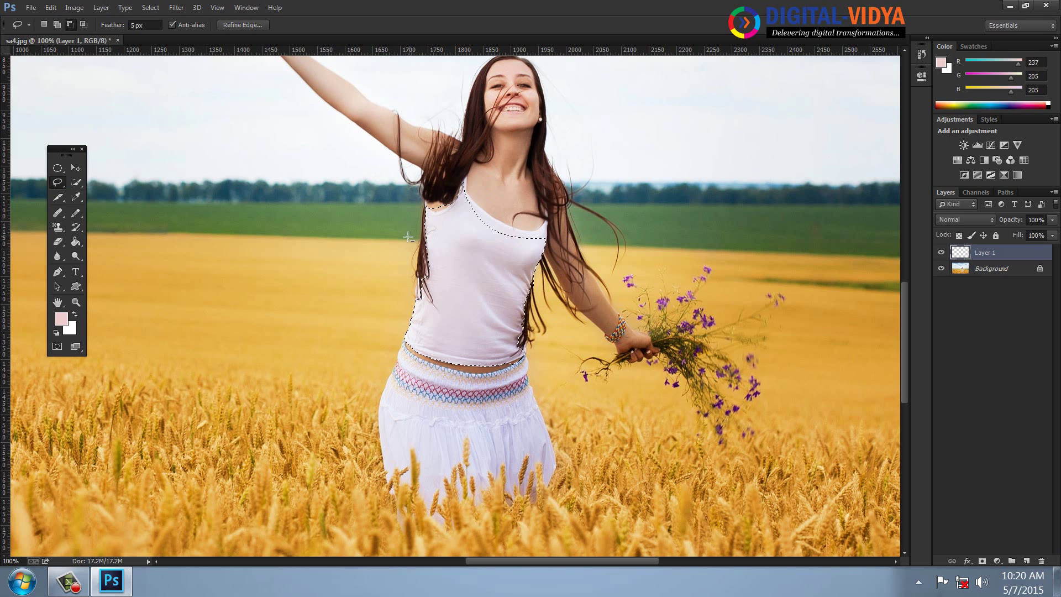
pyautogui.rightClick(470, 234)
pyautogui.click(503, 273)
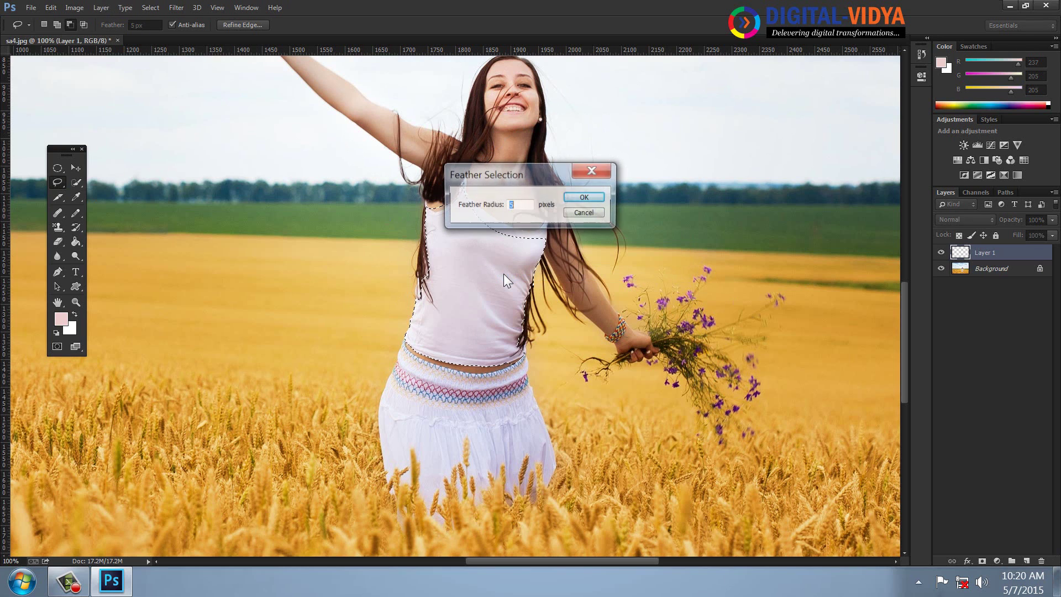
pyautogui.write('205')
pyautogui.press('Return')
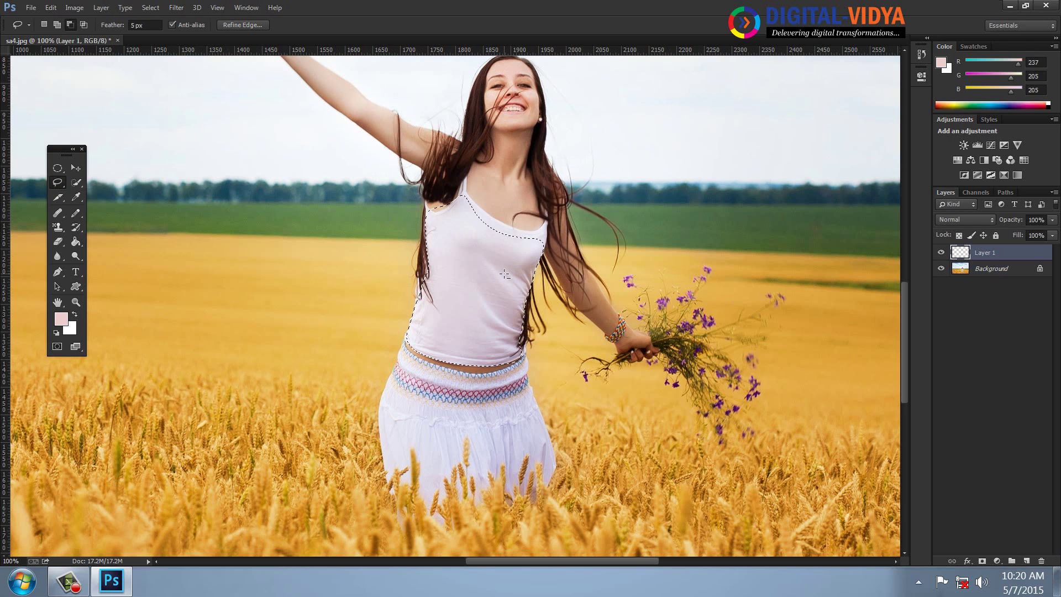
# Step: Add a diamond pattern fill layer at 25% scale over the selected top
pyautogui.click(101, 7)
pyautogui.moveTo(160, 138)
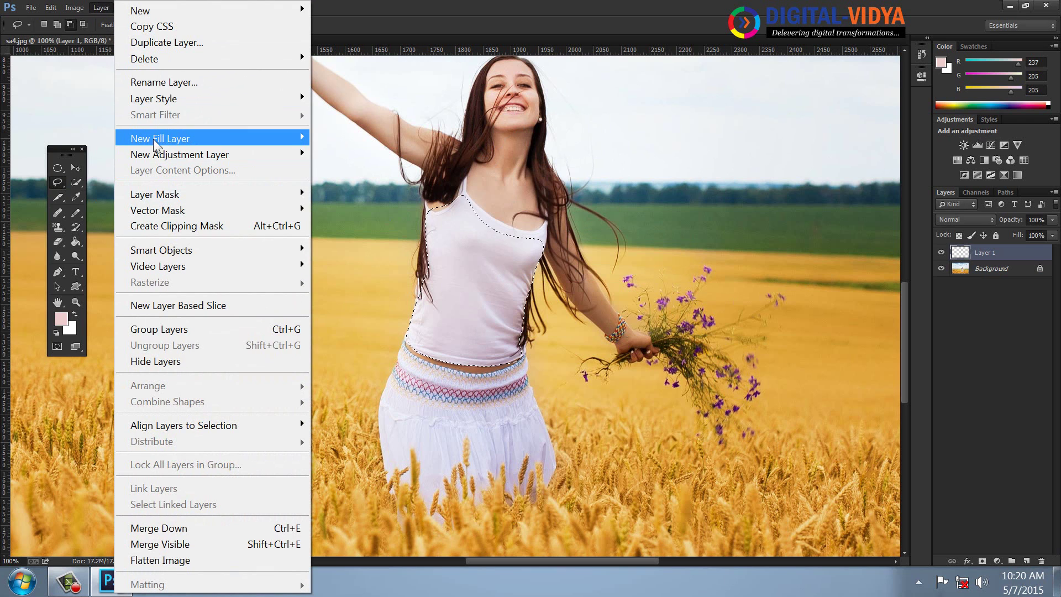
pyautogui.click(347, 169)
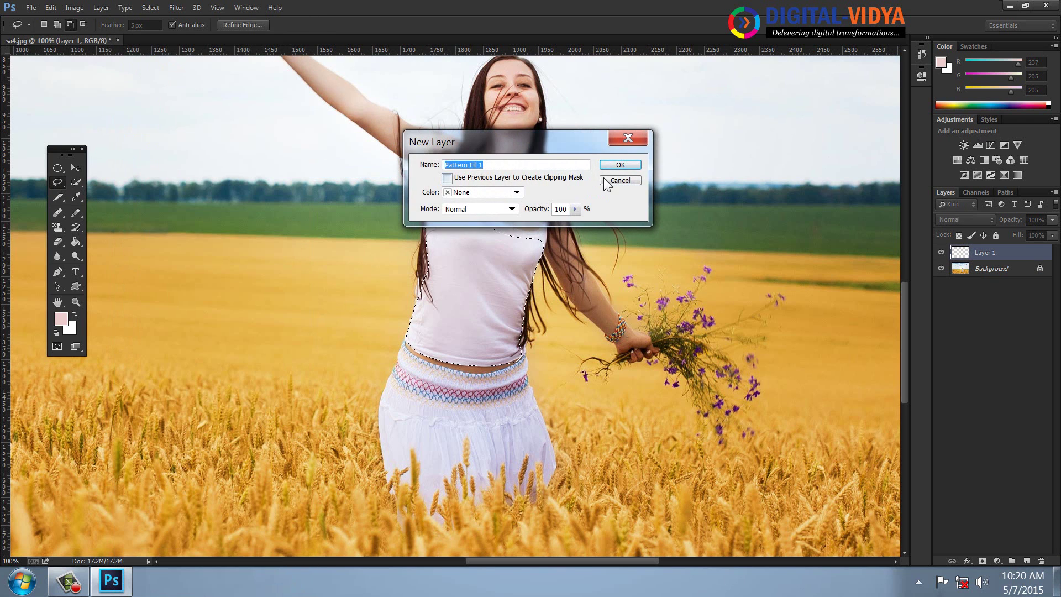
pyautogui.click(616, 165)
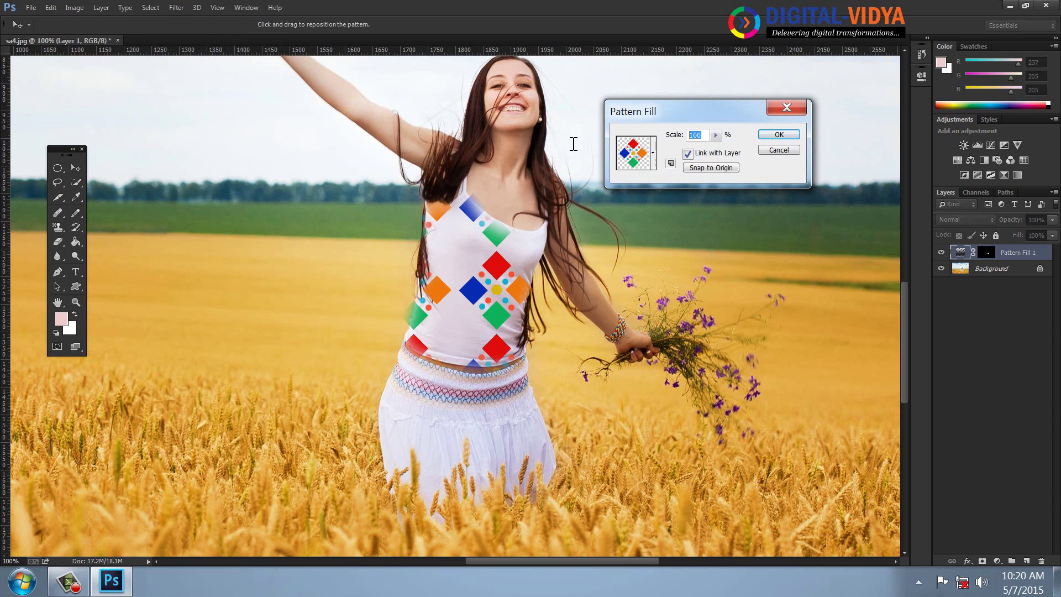
pyautogui.hotkey('shift', 'Down')
pyautogui.hotkey('shift', 'Down')
pyautogui.hotkey('shift', 'Down')
pyautogui.hotkey('shift', 'Down')
pyautogui.hotkey('shift', 'Down')
pyautogui.hotkey('shift', 'Down')
pyautogui.hotkey('shift', 'Down')
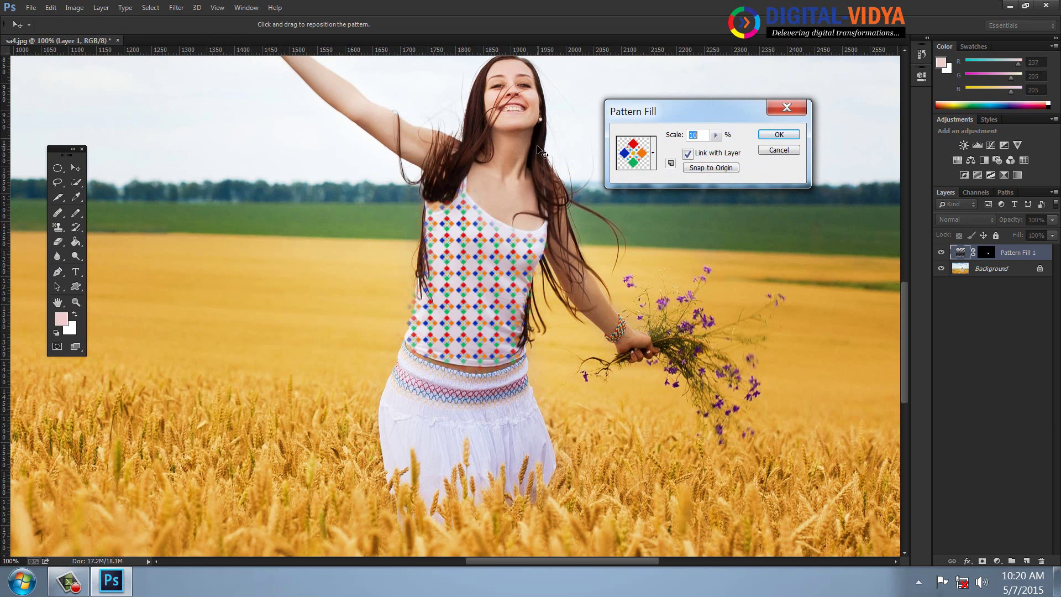
pyautogui.hotkey('shift', 'Down')
pyautogui.press('Up')
pyautogui.press('Up')
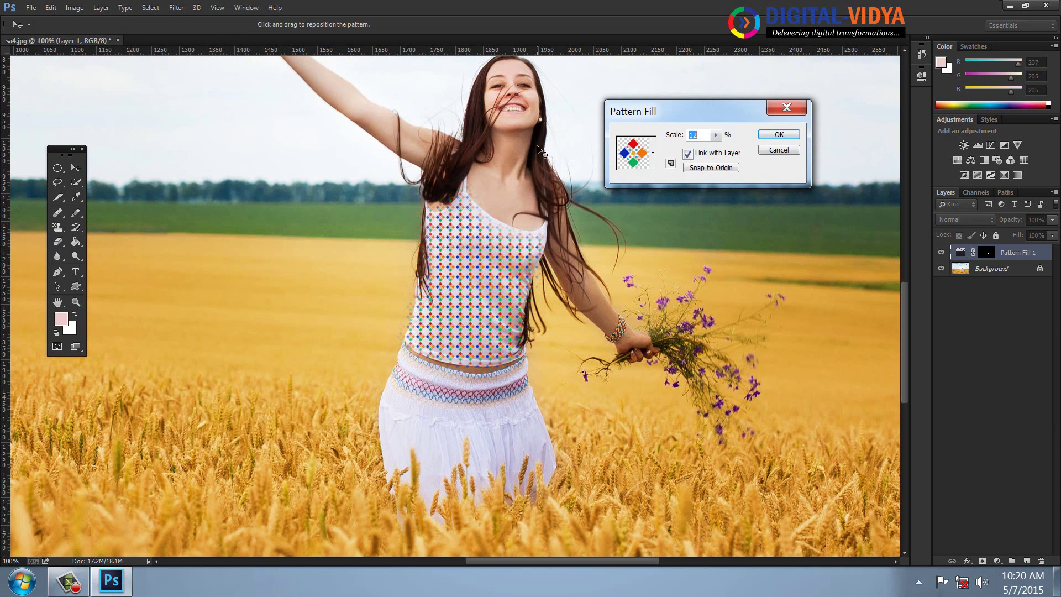
pyautogui.write('25')
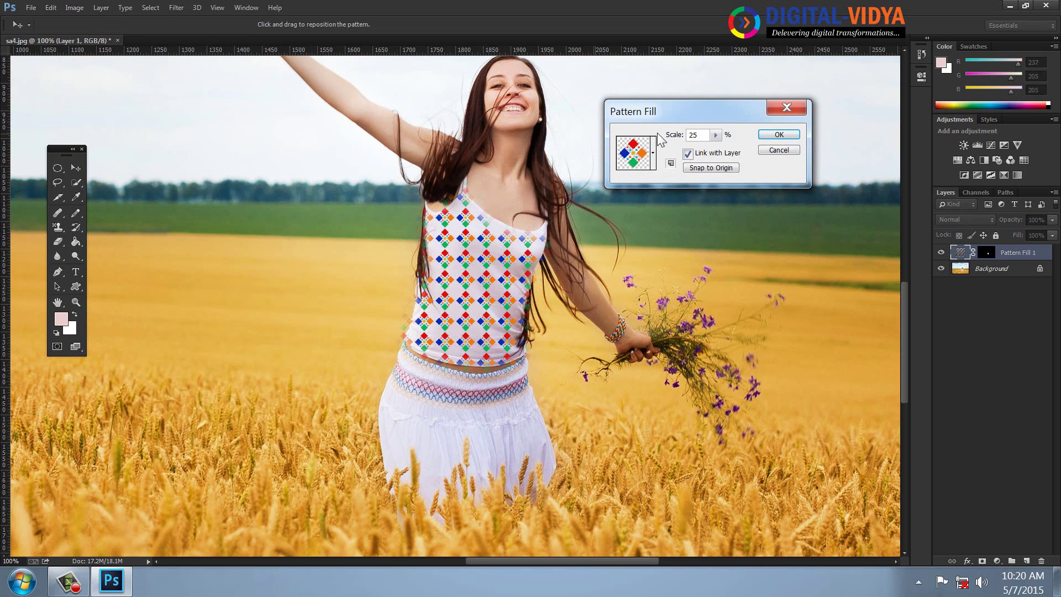
pyautogui.click(762, 135)
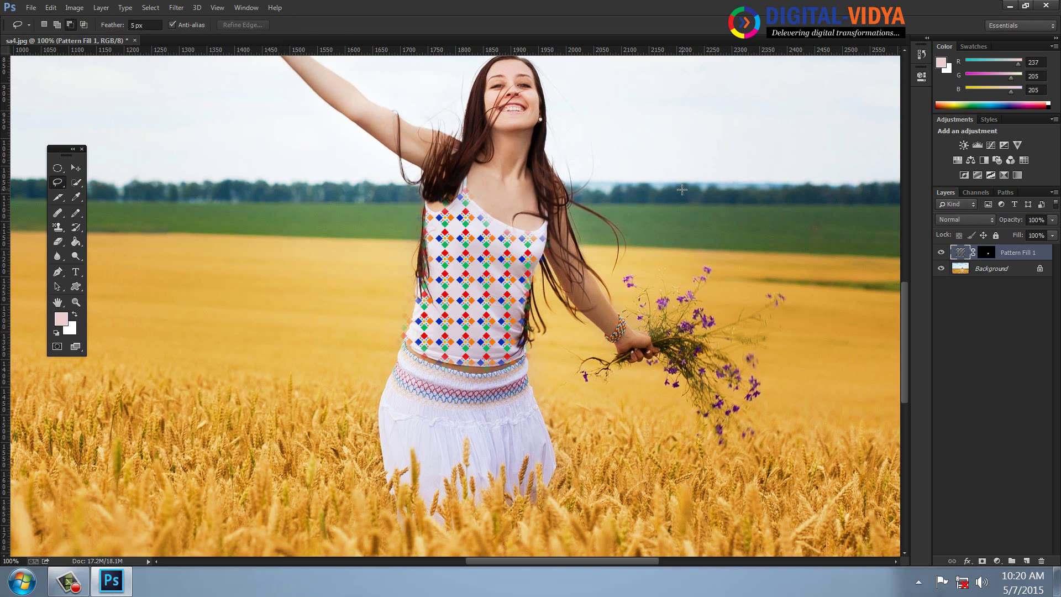
# Step: Clear the selection and zoom in on the skirt's embroidered band
pyautogui.moveTo(610, 318); pyautogui.dragTo(519, 266)
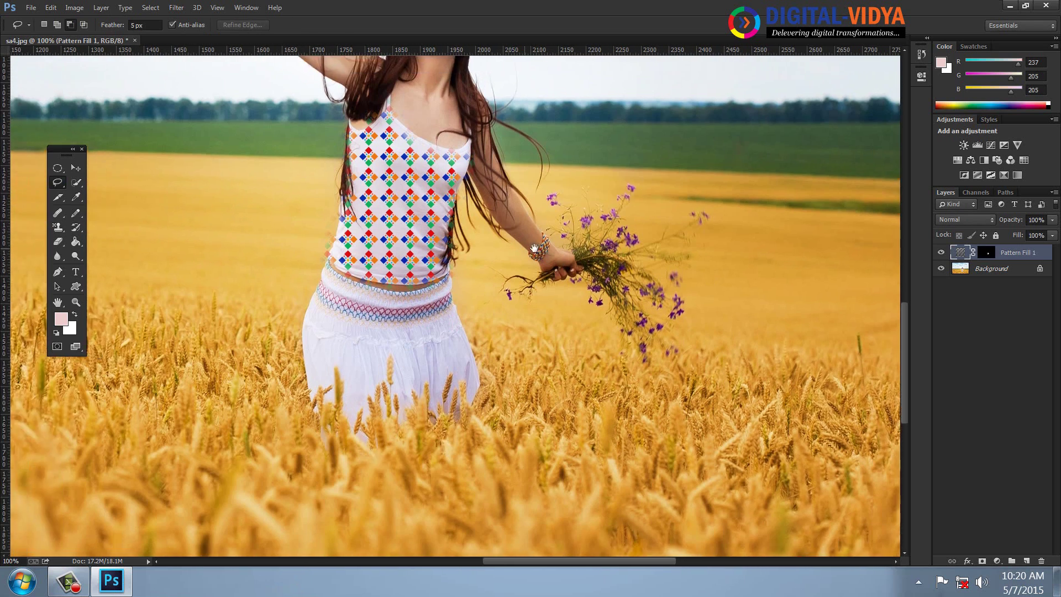
pyautogui.scroll(-1, 486, 307)
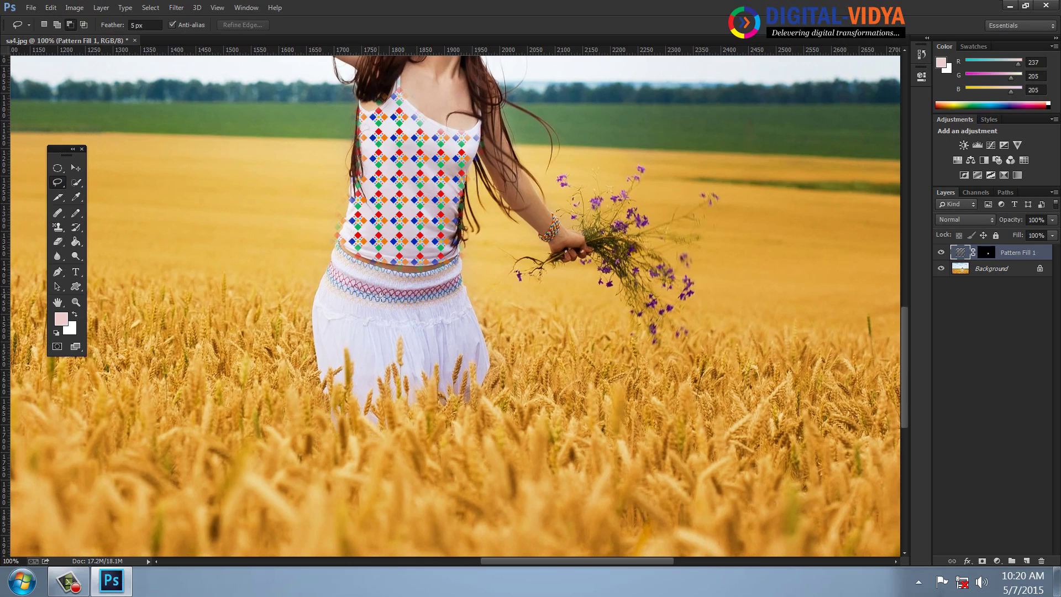
pyautogui.click(455, 314)
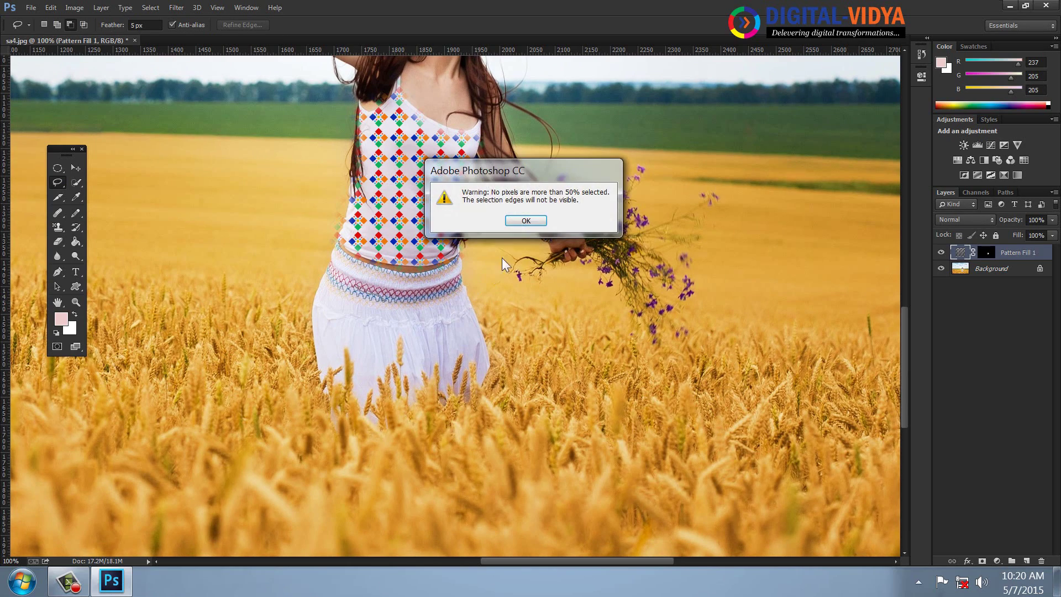
pyautogui.click(526, 229)
pyautogui.hotkey('ctrl', '+')
pyautogui.hotkey('ctrl', '+')
pyautogui.hotkey('ctrl', '+')
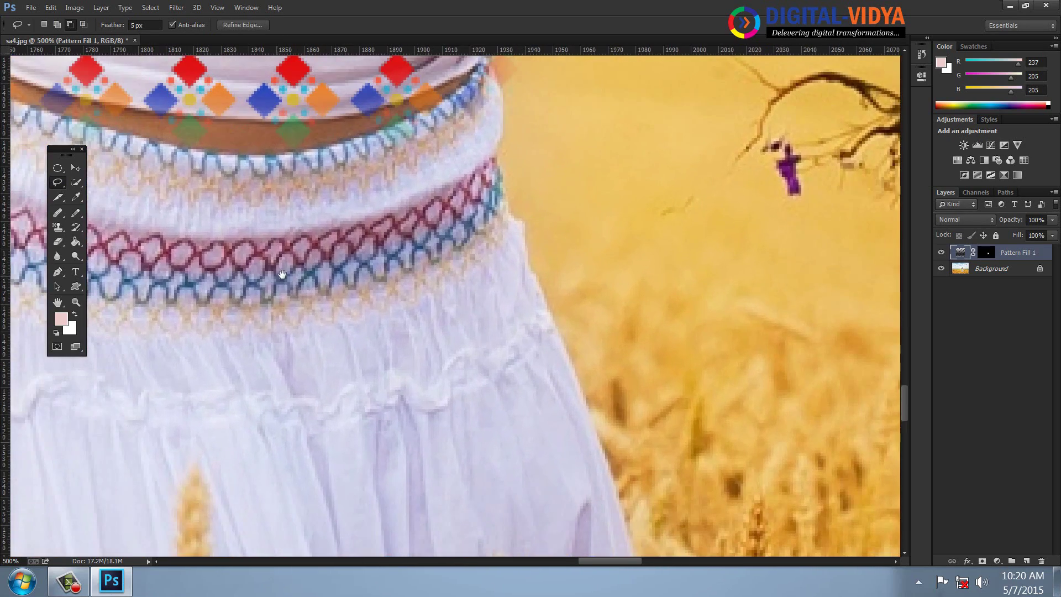
pyautogui.hotkey('ctrl', '+')
# Step: Outline a stretch of the red-and-blue embroidered skirt band with the Polygonal Lasso
pyautogui.moveTo(565, 283); pyautogui.dragTo(572, 284)
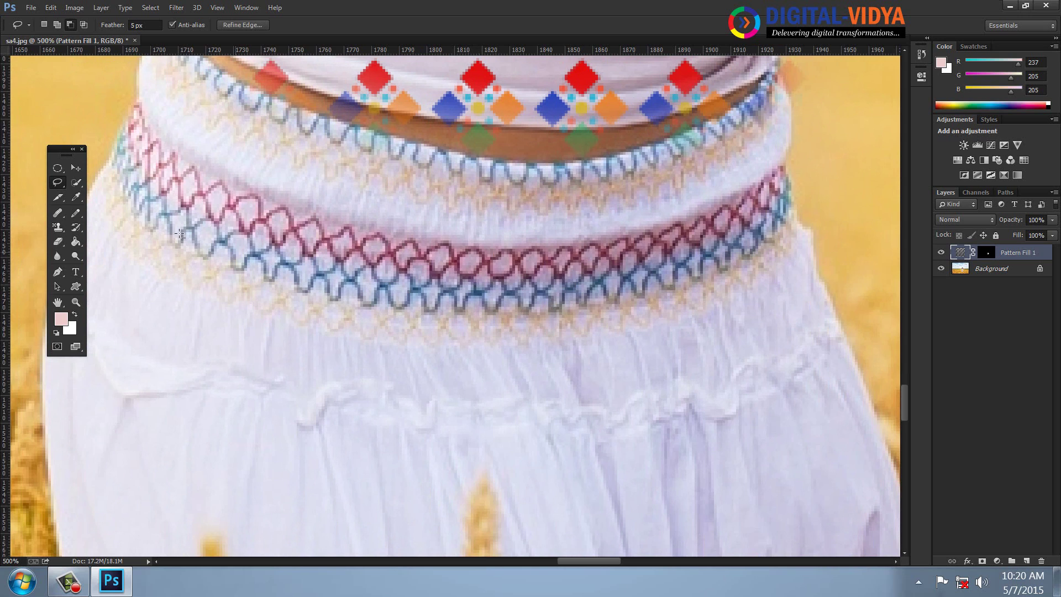
pyautogui.rightClick(62, 183)
pyautogui.click(88, 190)
pyautogui.click(221, 183)
pyautogui.click(293, 213)
pyautogui.click(303, 285)
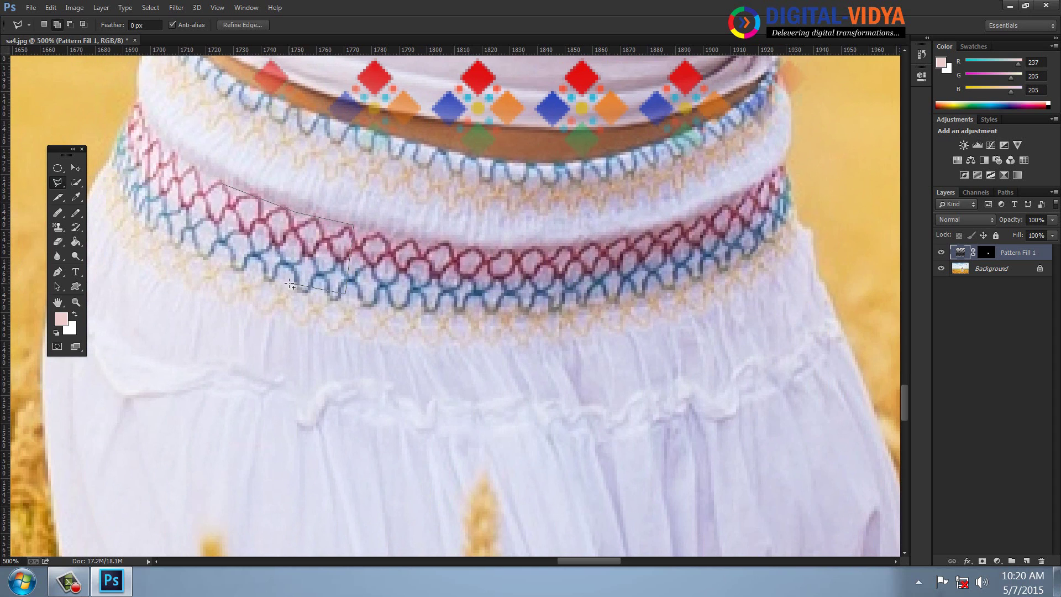
pyautogui.click(219, 258)
pyautogui.click(222, 184)
# Step: Make the Background layer the working layer for the selection
pyautogui.click(52, 8)
pyautogui.click(392, 396)
pyautogui.hotkey('alt', '[')
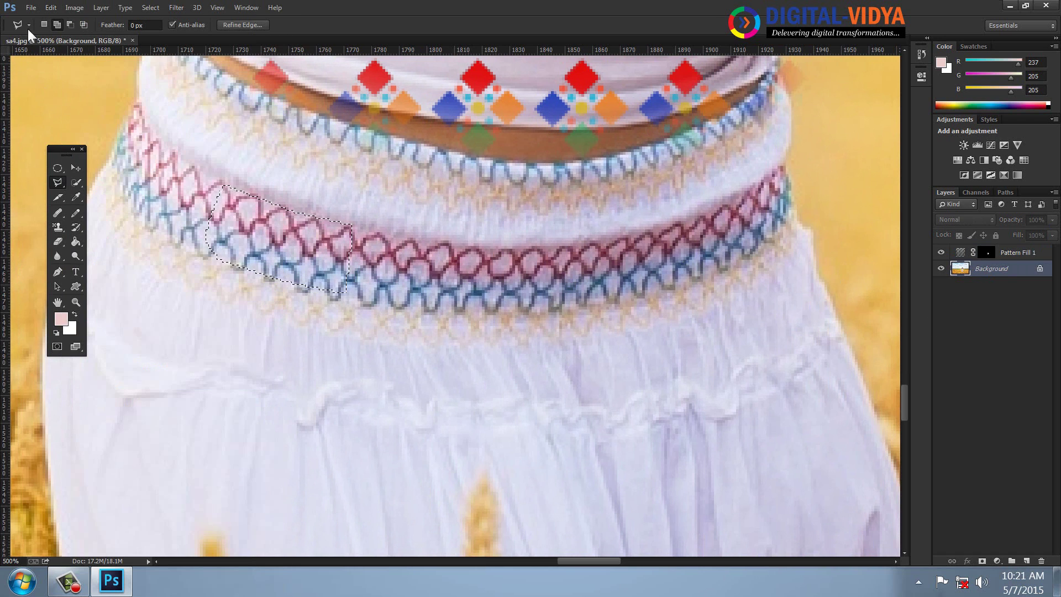
pyautogui.click(51, 8)
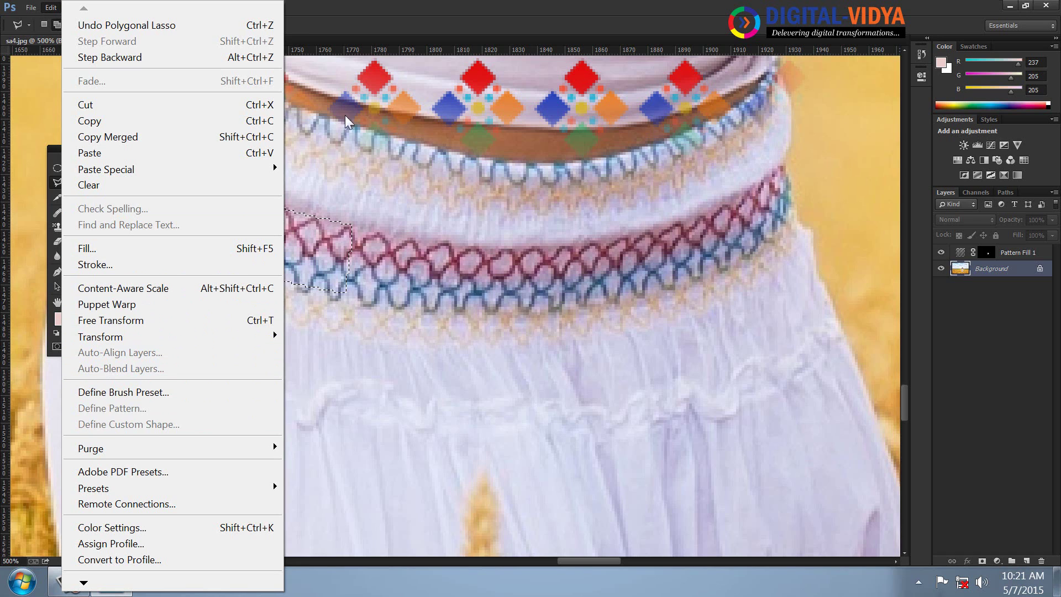
# Step: Paste the copied embroidery into a new blank document and hide its white background
pyautogui.press('Escape')
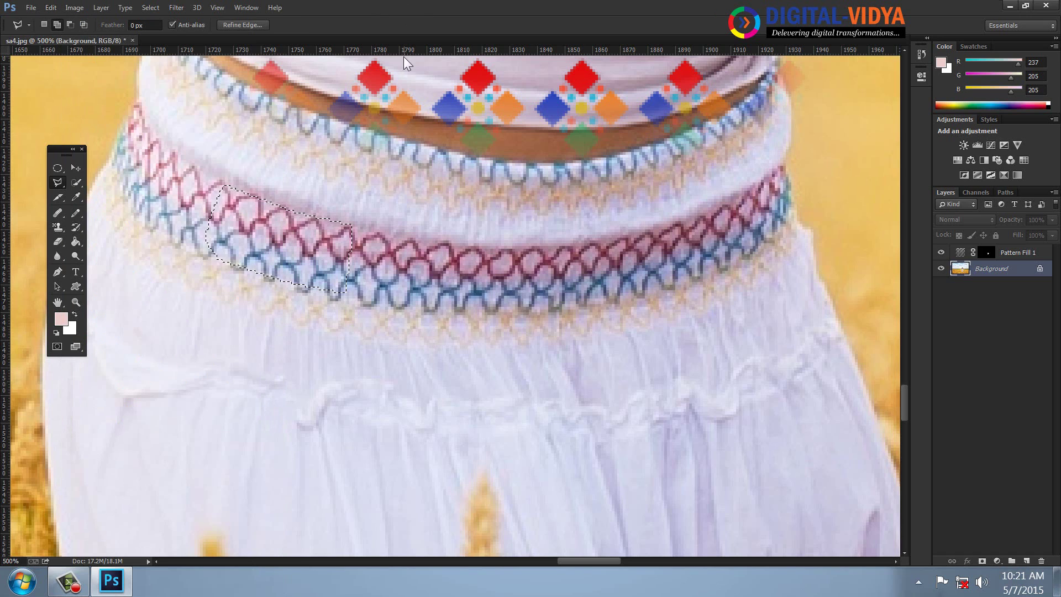
pyautogui.hotkey('ctrl', 'n')
pyautogui.press('Return')
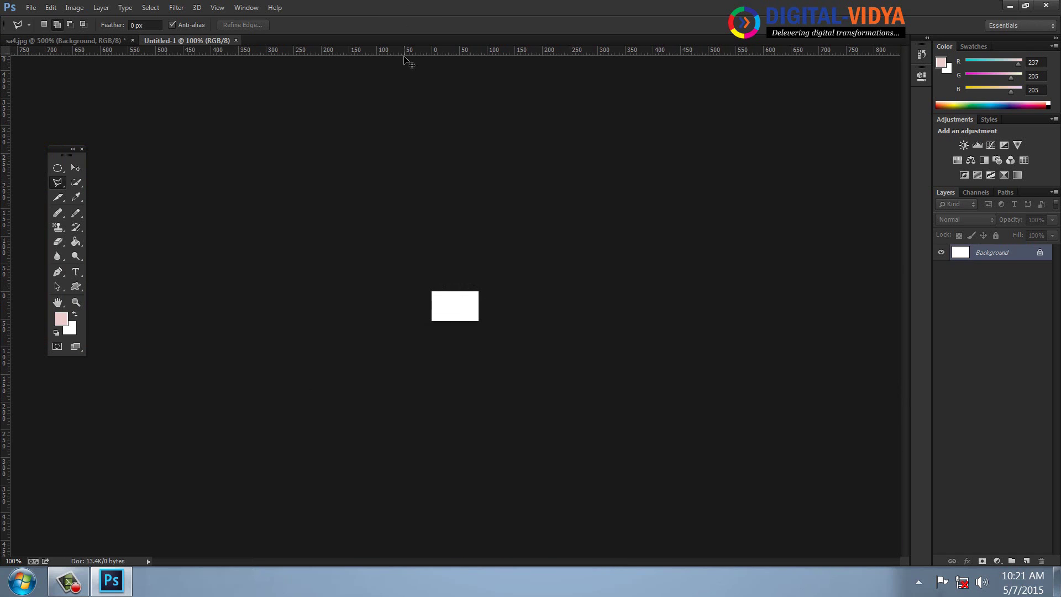
pyautogui.hotkey('ctrl', 'v')
pyautogui.click(940, 268)
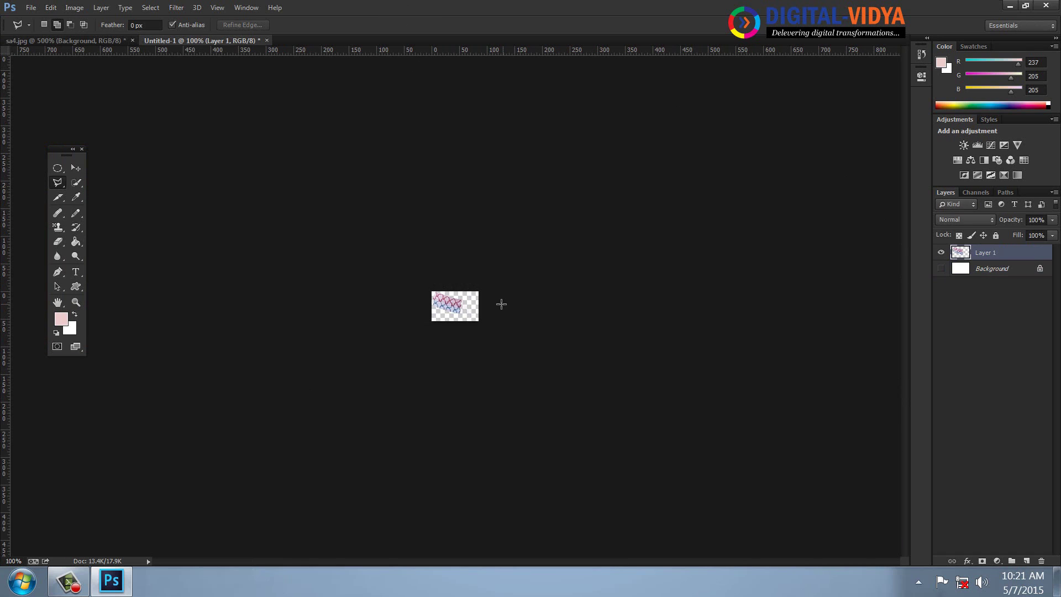
# Step: Enlarge the pasted embroidery patch with Free Transform to cover the whole canvas
pyautogui.hotkey('ctrl', '+')
pyautogui.hotkey('ctrl', '+')
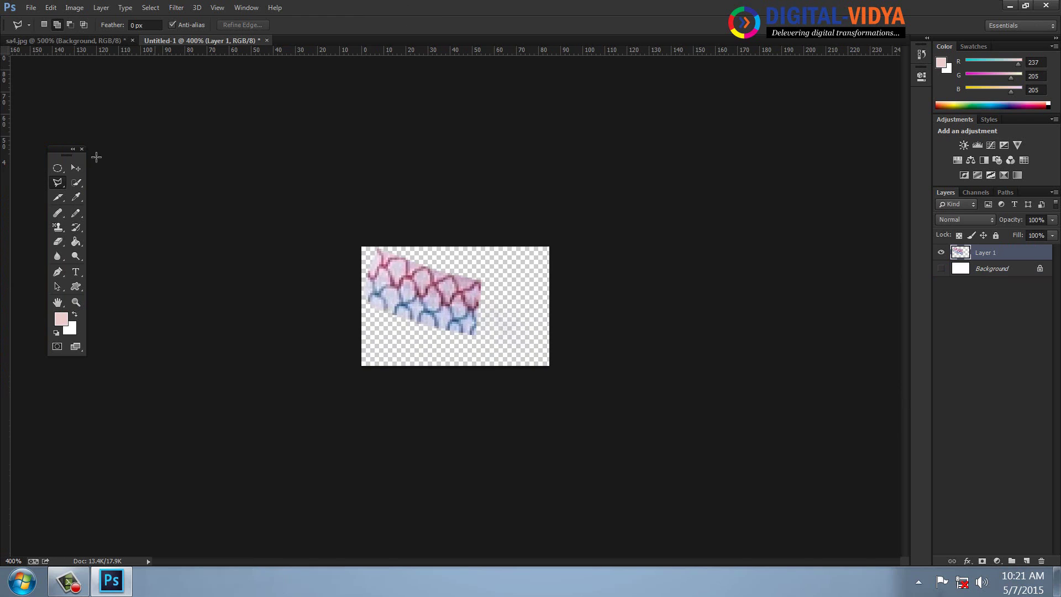
pyautogui.click(75, 168)
pyautogui.hotkey('ctrl', 't')
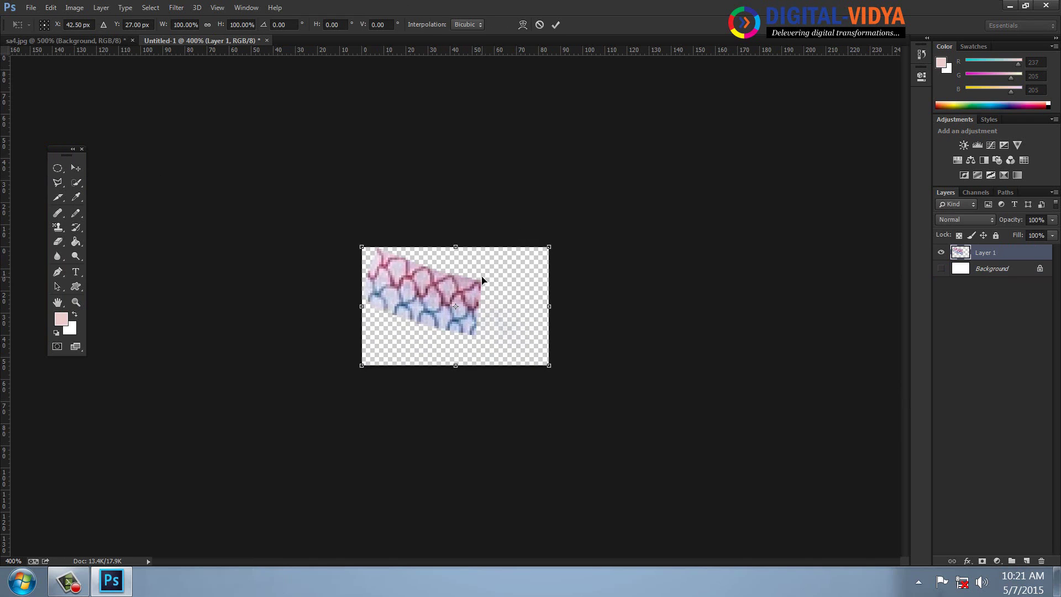
pyautogui.moveTo(550, 246); pyautogui.dragTo(741, 123)
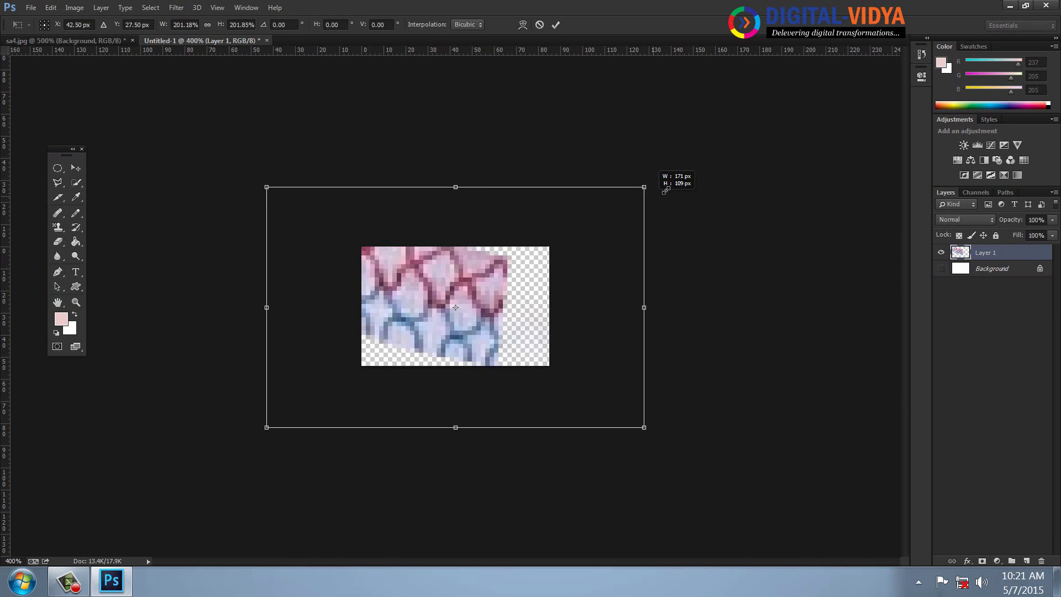
pyautogui.moveTo(497, 309); pyautogui.dragTo(528, 313)
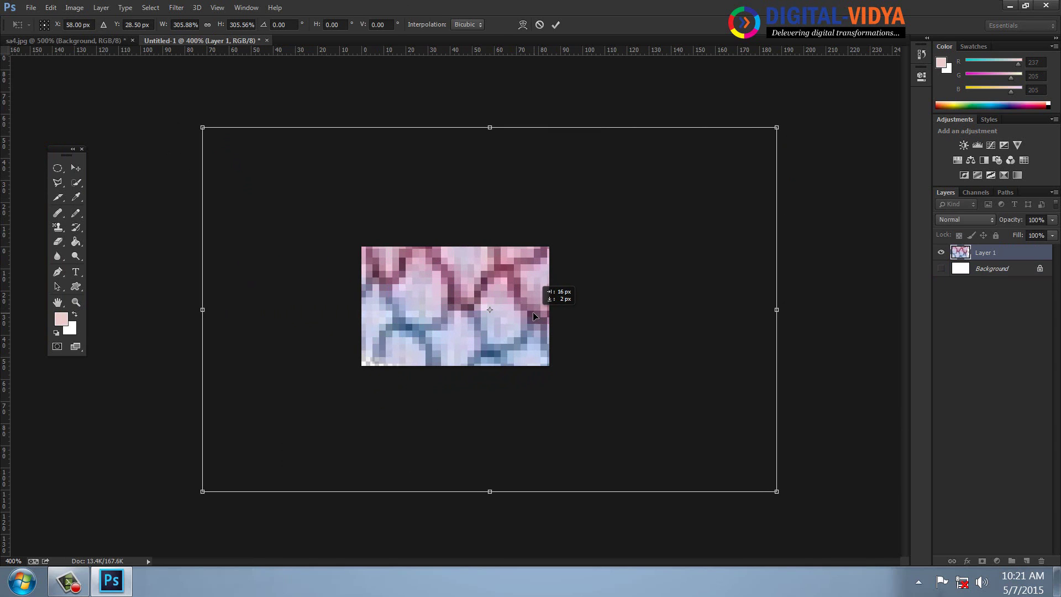
pyautogui.press('Return')
# Step: Define the canvas as a new pattern, then close the tile document without saving
pyautogui.click(53, 6)
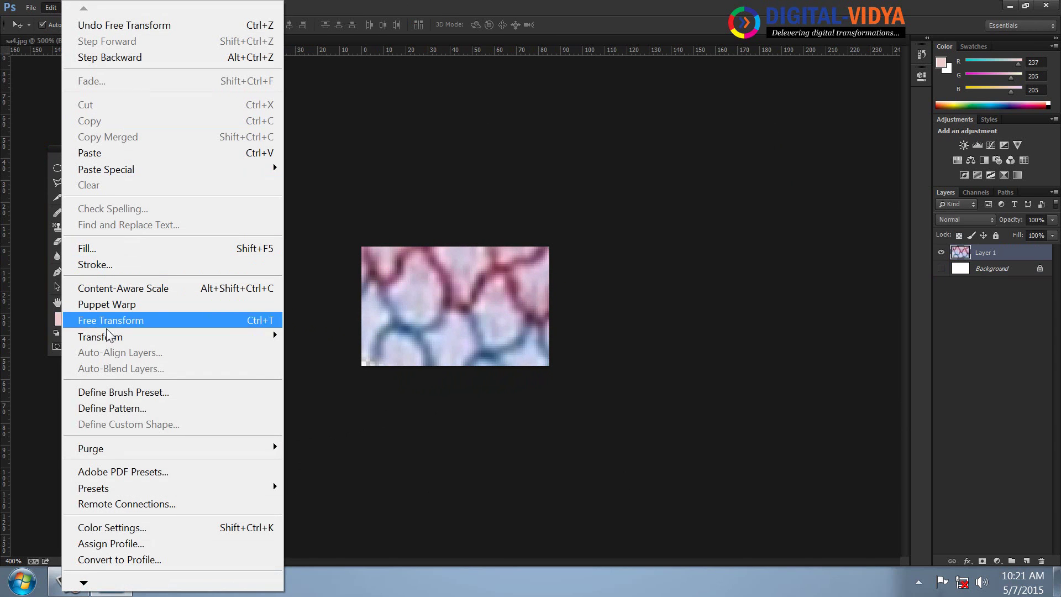
pyautogui.click(100, 407)
pyautogui.press('Return')
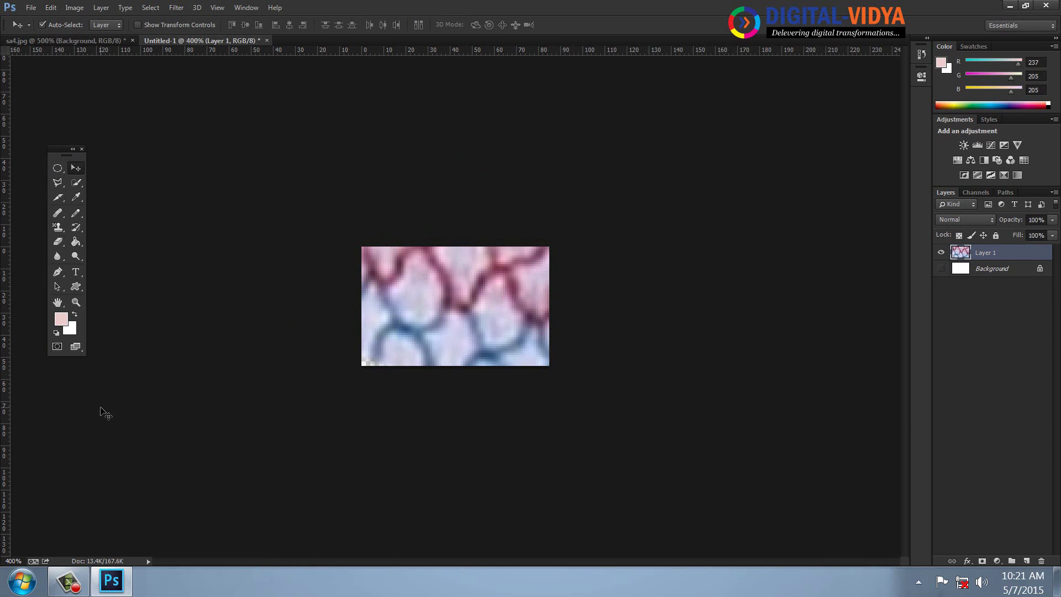
pyautogui.hotkey('ctrl', 'w')
pyautogui.click(534, 215)
# Step: Close sa4.jpg without saving and open sample1.jpg at actual size, panned to the sleeve
pyautogui.hotkey('ctrl', 'w')
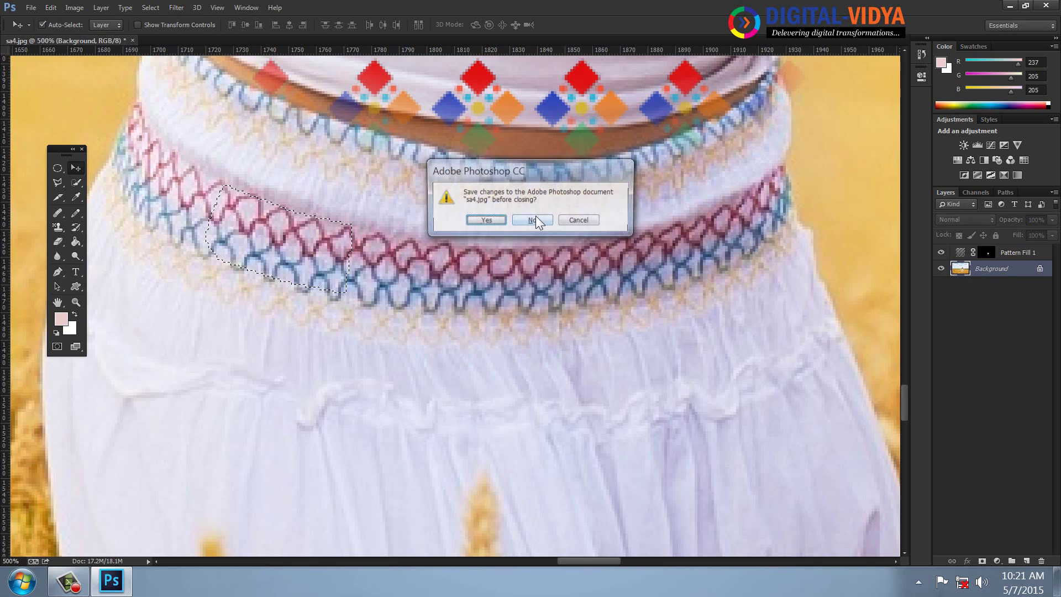
pyautogui.click(535, 219)
pyautogui.hotkey('ctrl', 'o')
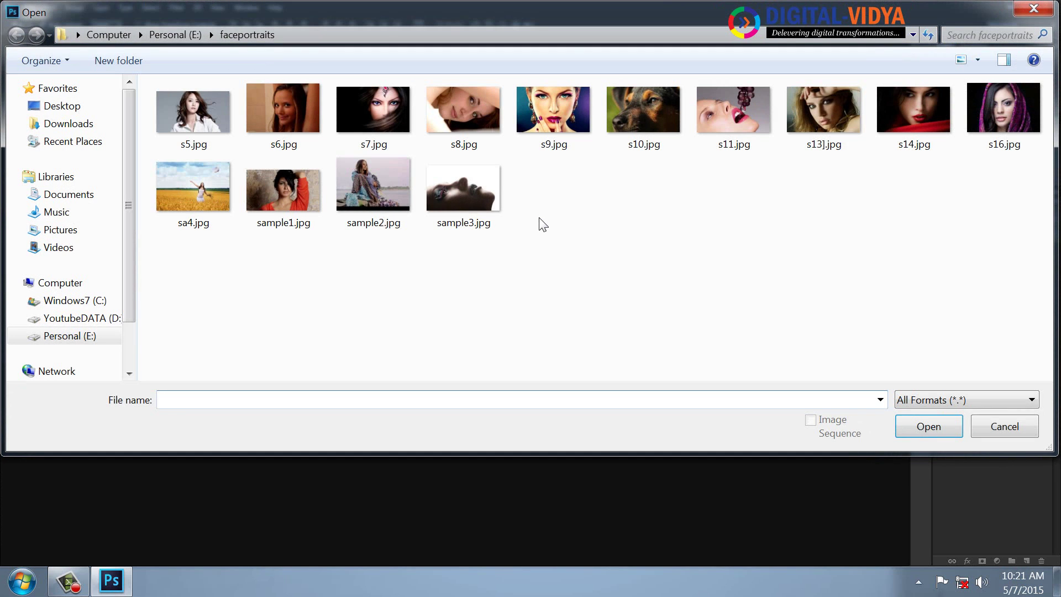
pyautogui.doubleClick(300, 198)
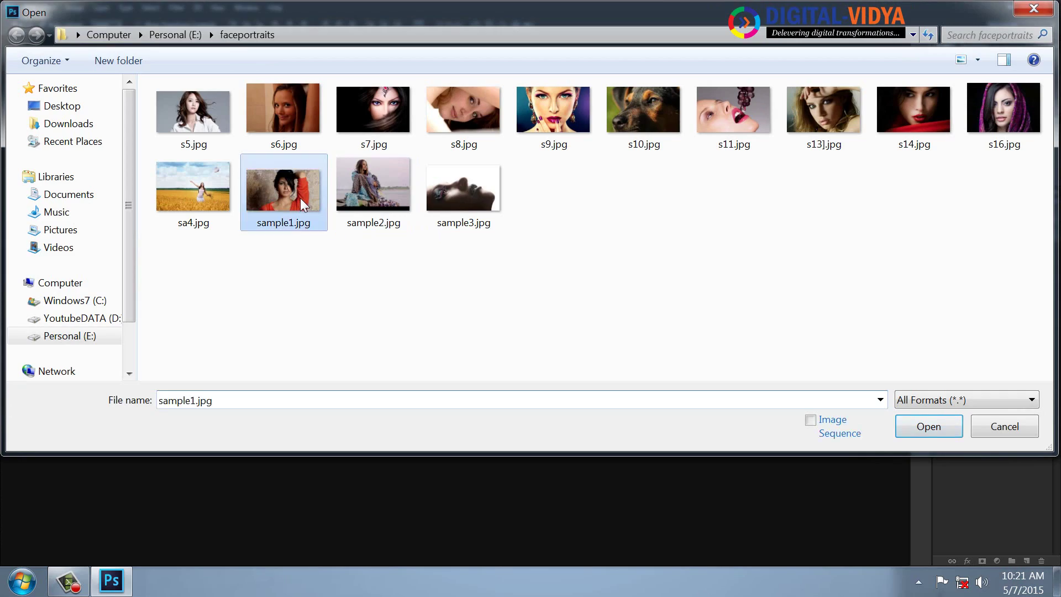
pyautogui.hotkey('ctrl', '1')
pyautogui.moveTo(556, 293)
pyautogui.mouseDown()
pyautogui.moveTo(408, 224)
pyautogui.moveTo(379, 194)
pyautogui.mouseUp()
# Step: Quick-select the whole orange top, sleeve to left shoulder, and add a new empty layer
pyautogui.click(76, 181)
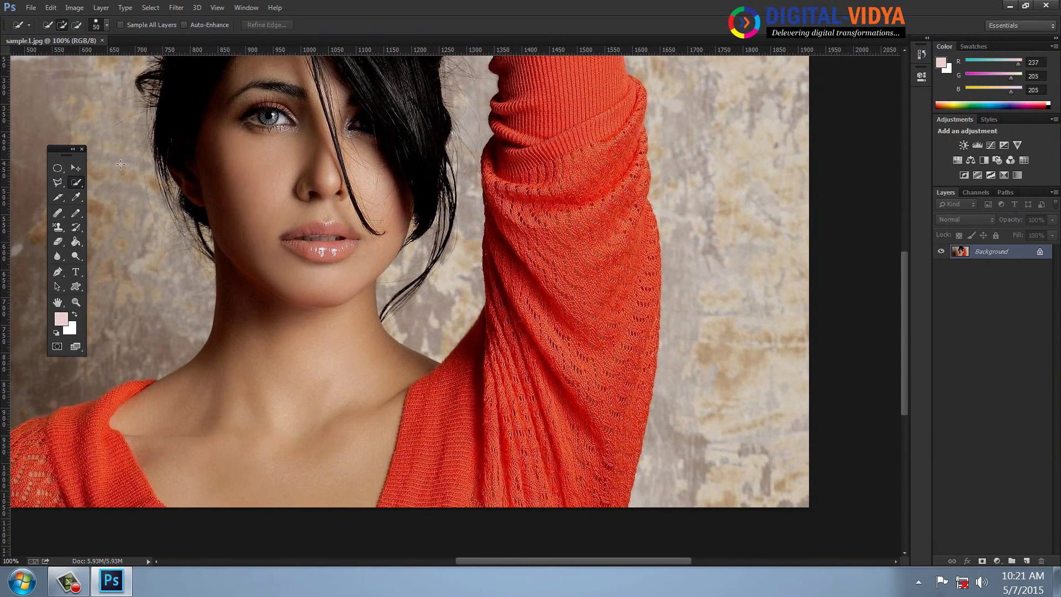
pyautogui.moveTo(544, 111); pyautogui.dragTo(596, 232)
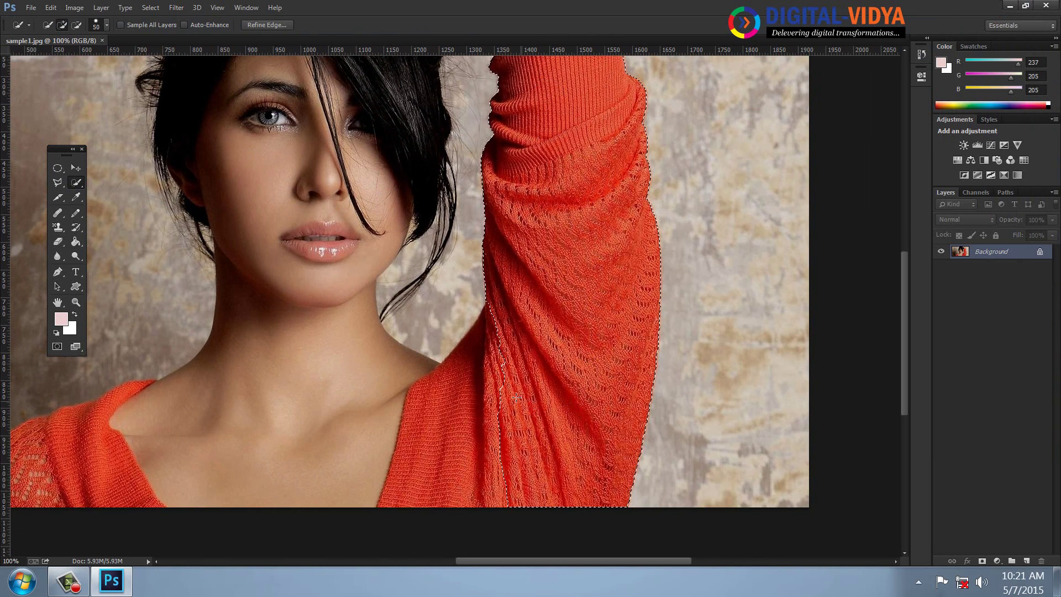
pyautogui.moveTo(596, 304); pyautogui.dragTo(561, 279)
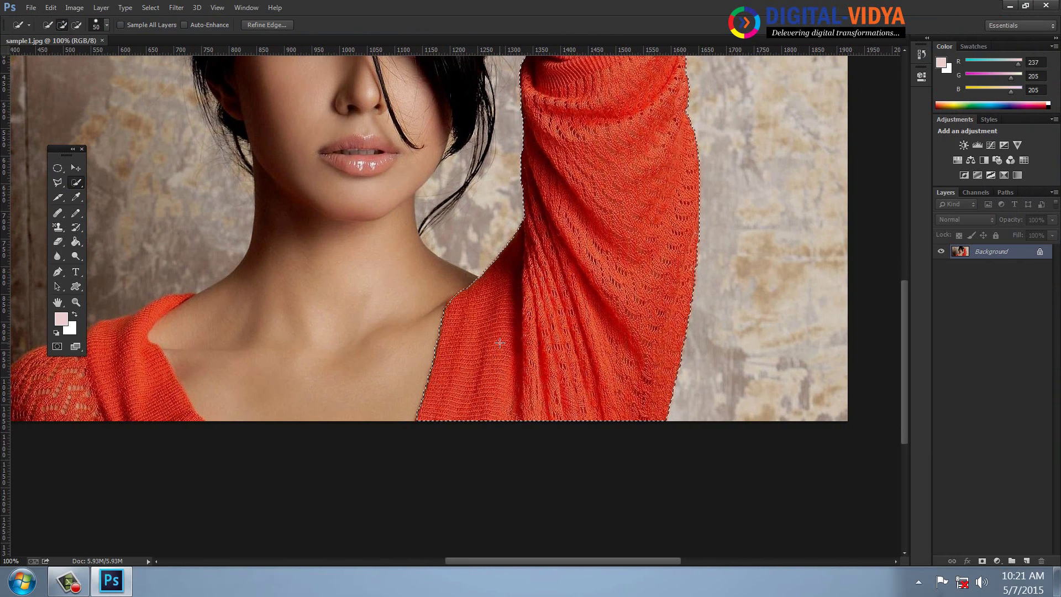
pyautogui.moveTo(524, 314); pyautogui.dragTo(63, 394)
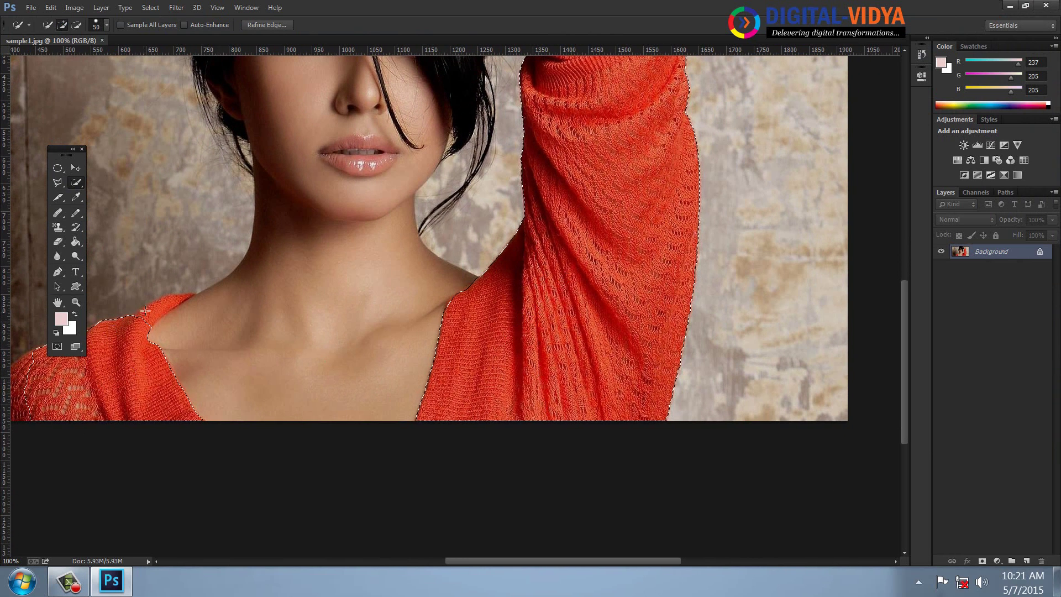
pyautogui.moveTo(119, 323); pyautogui.dragTo(166, 303)
pyautogui.click(39, 394)
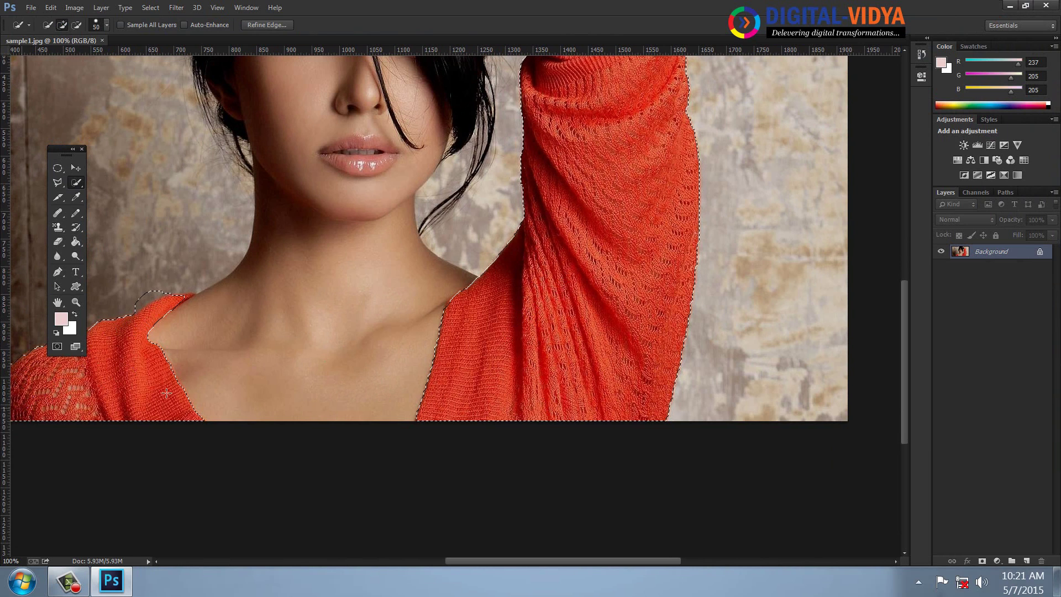
pyautogui.click(1019, 562)
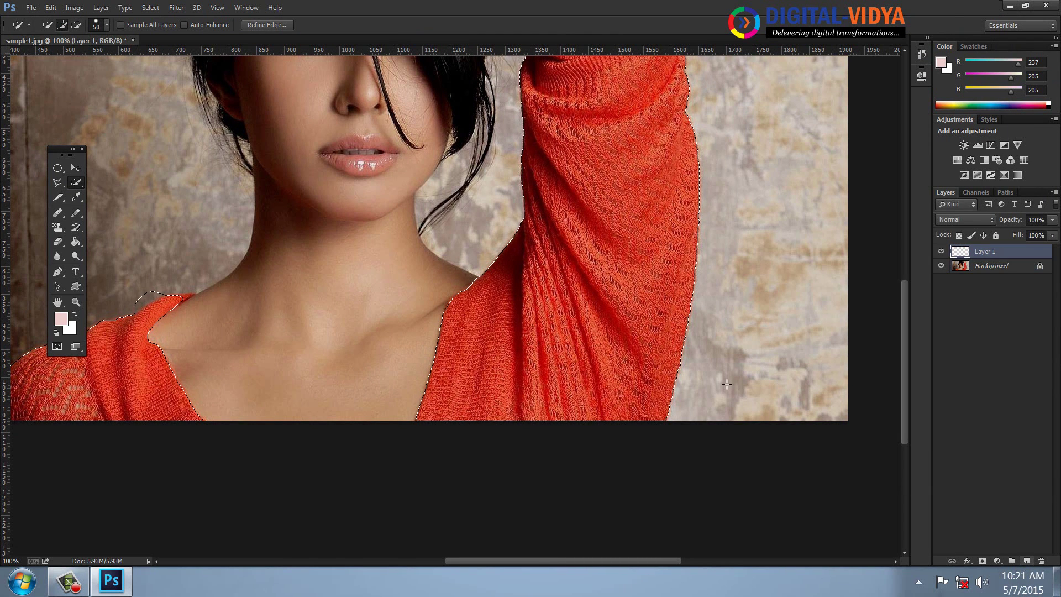
pyautogui.rightClick(606, 143)
# Step: Feather the selection by 3 pixels and create a Pattern Fill 1 layer
pyautogui.click(630, 180)
pyautogui.write('3')
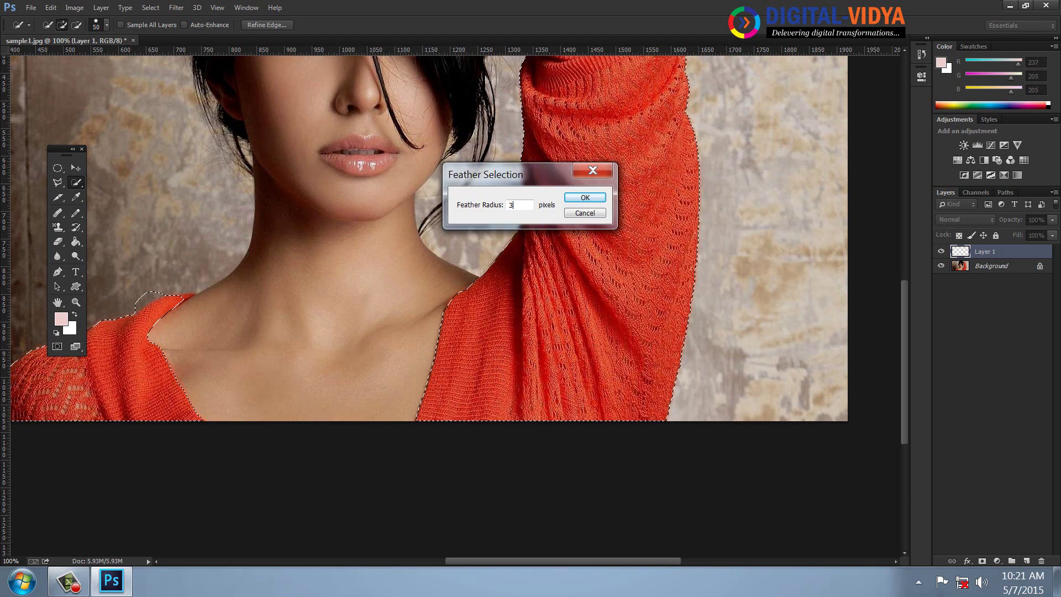
pyautogui.click(582, 196)
pyautogui.click(101, 8)
pyautogui.moveTo(160, 138)
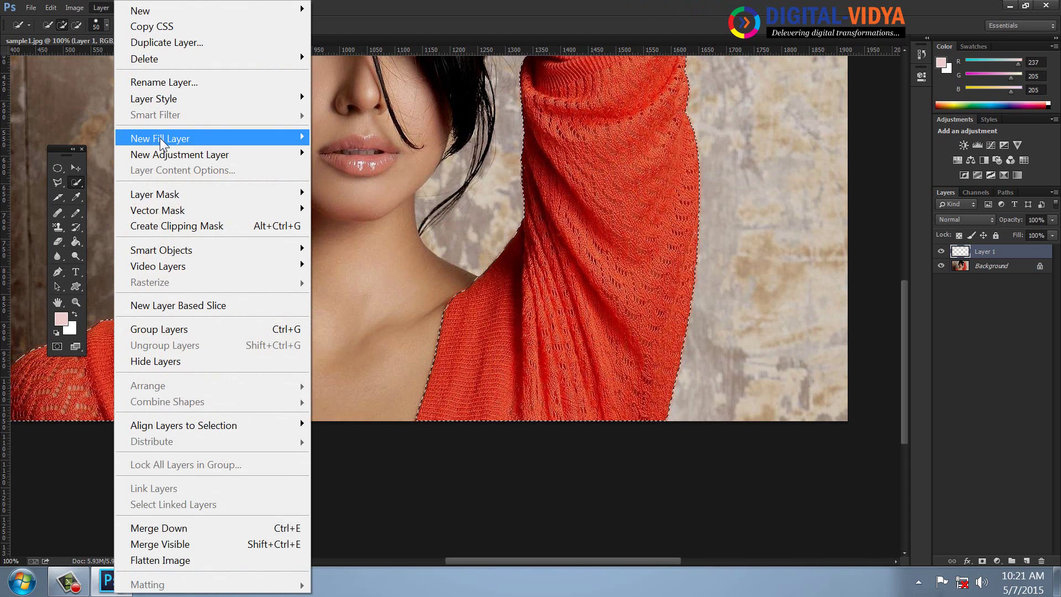
pyautogui.click(341, 165)
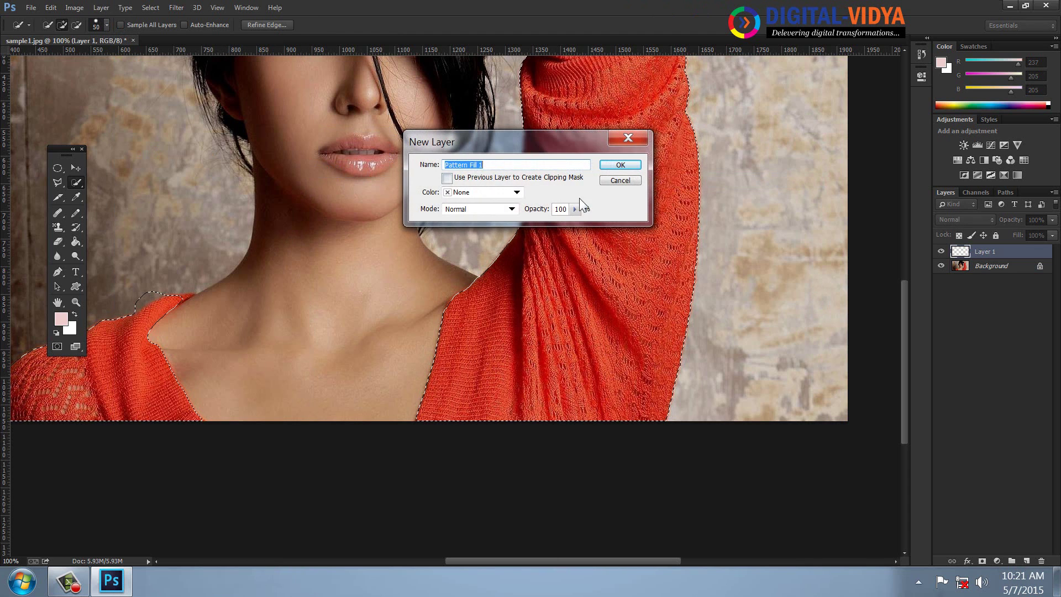
pyautogui.click(618, 164)
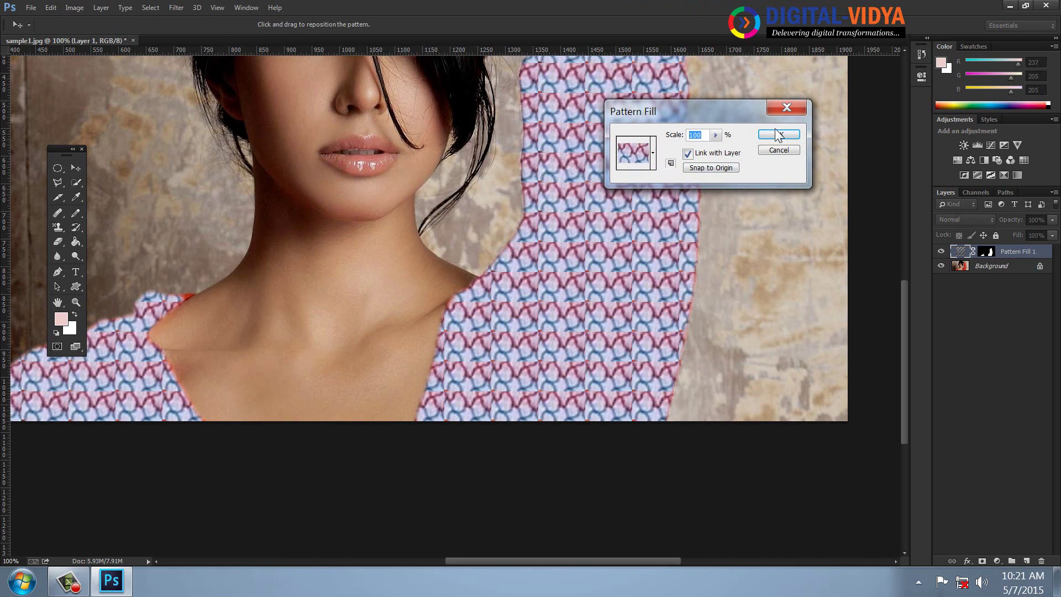
# Step: Use the orange sunburst pattern at 15% scale and fit the photo on screen
pyautogui.click(654, 154)
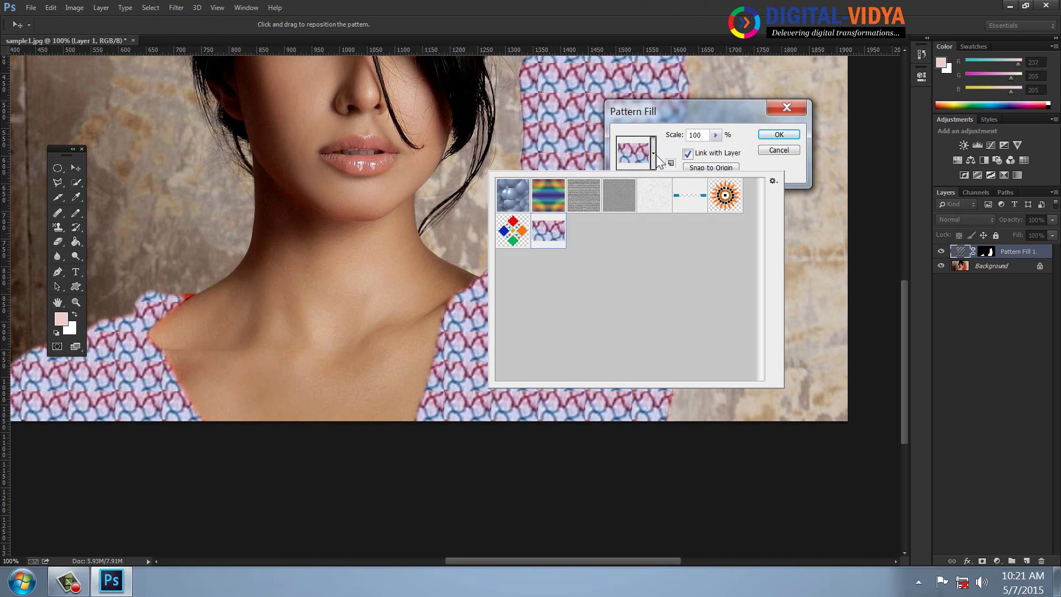
pyautogui.click(722, 198)
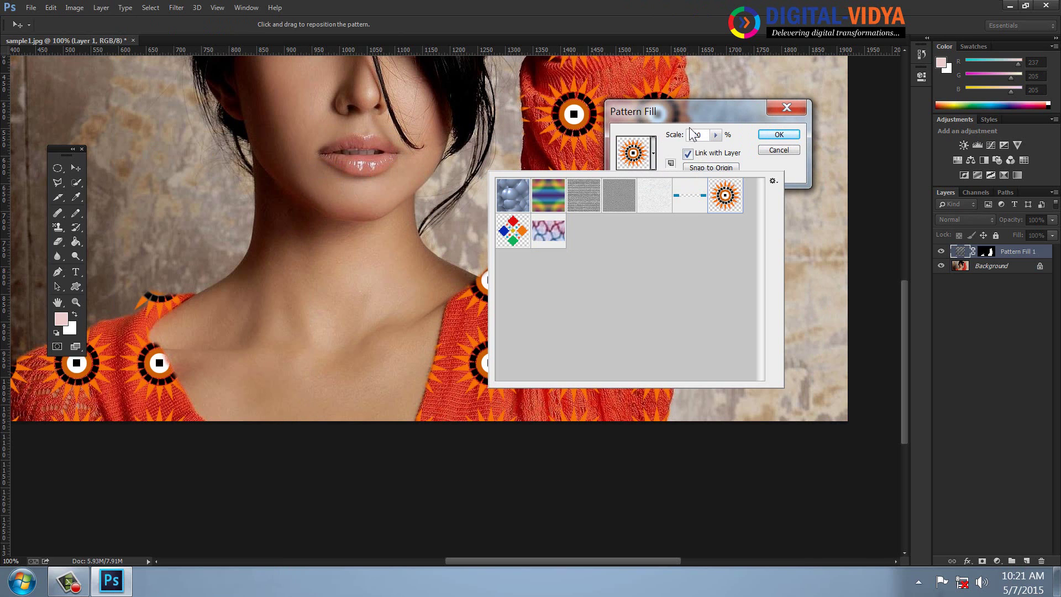
pyautogui.click(697, 114)
pyautogui.moveTo(697, 114); pyautogui.dragTo(766, 93)
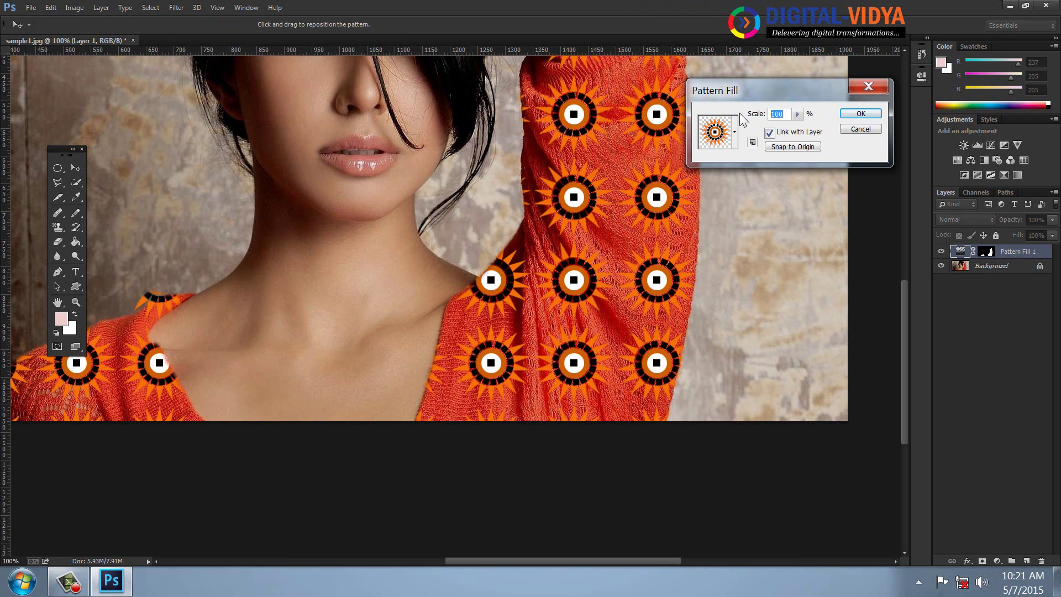
pyautogui.hotkey('shift', 'Down')
pyautogui.hotkey('shift', 'Down')
pyautogui.hotkey('shift', 'Down')
pyautogui.hotkey('shift', 'Down')
pyautogui.hotkey('shift', 'Down')
pyautogui.hotkey('shift', 'Down')
pyautogui.hotkey('shift', 'Down')
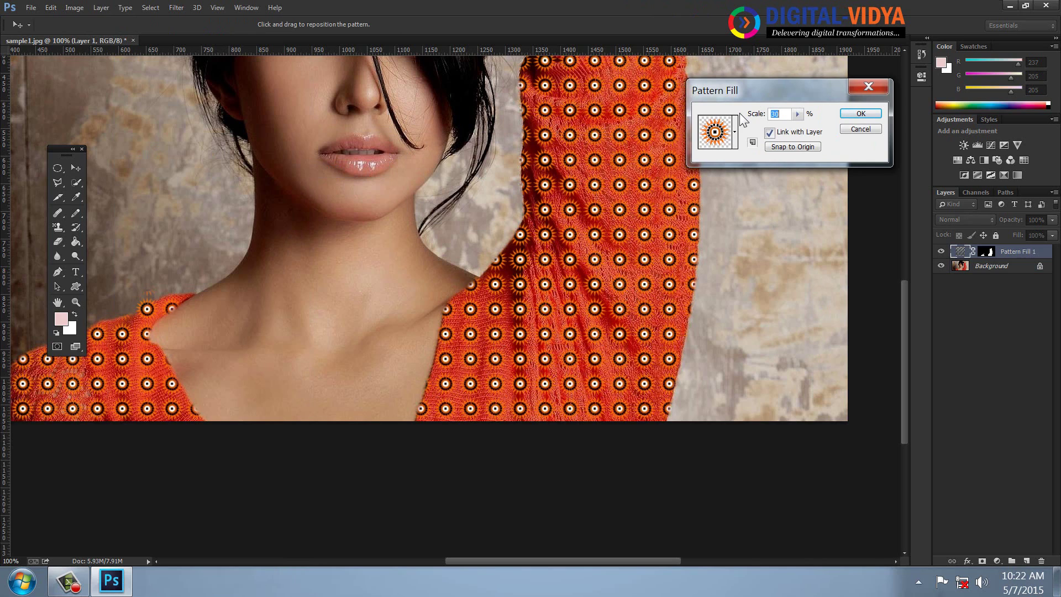
pyautogui.hotkey('shift', 'Down')
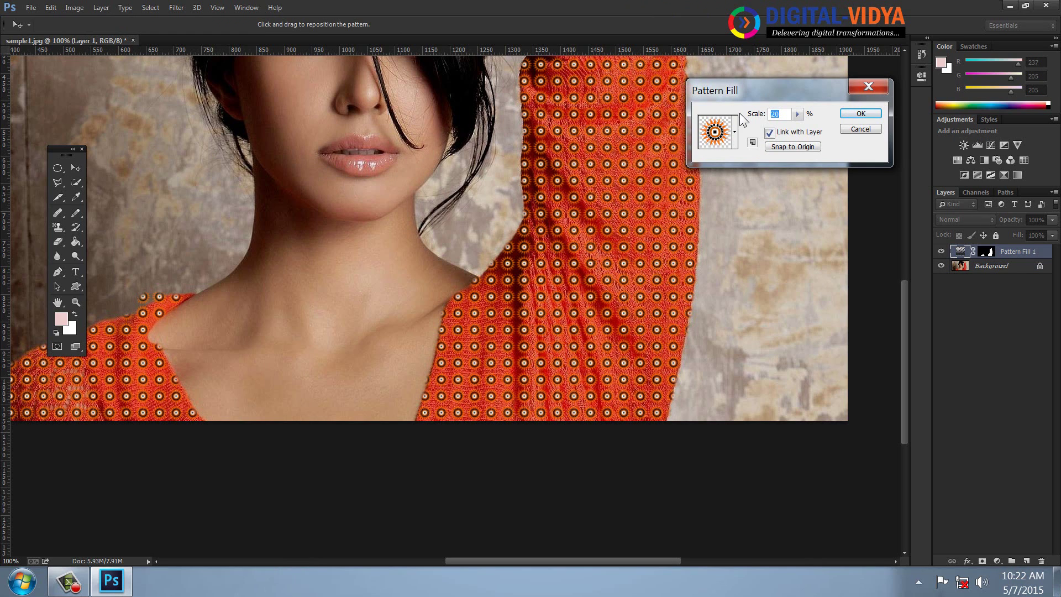
pyautogui.write('15')
pyautogui.press('Return')
pyautogui.press('w')
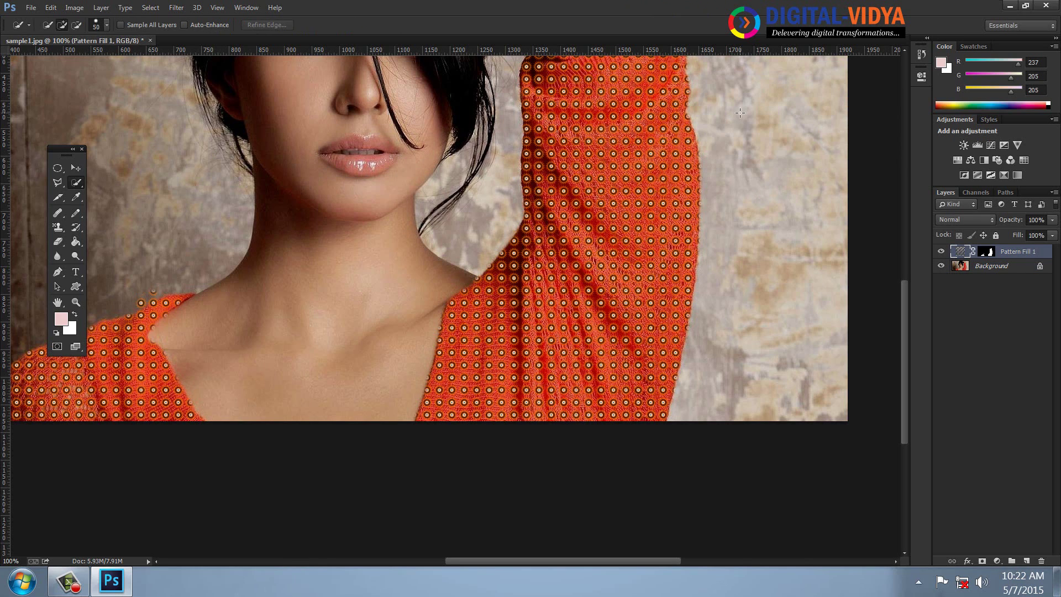
pyautogui.hotkey('ctrl', '0')
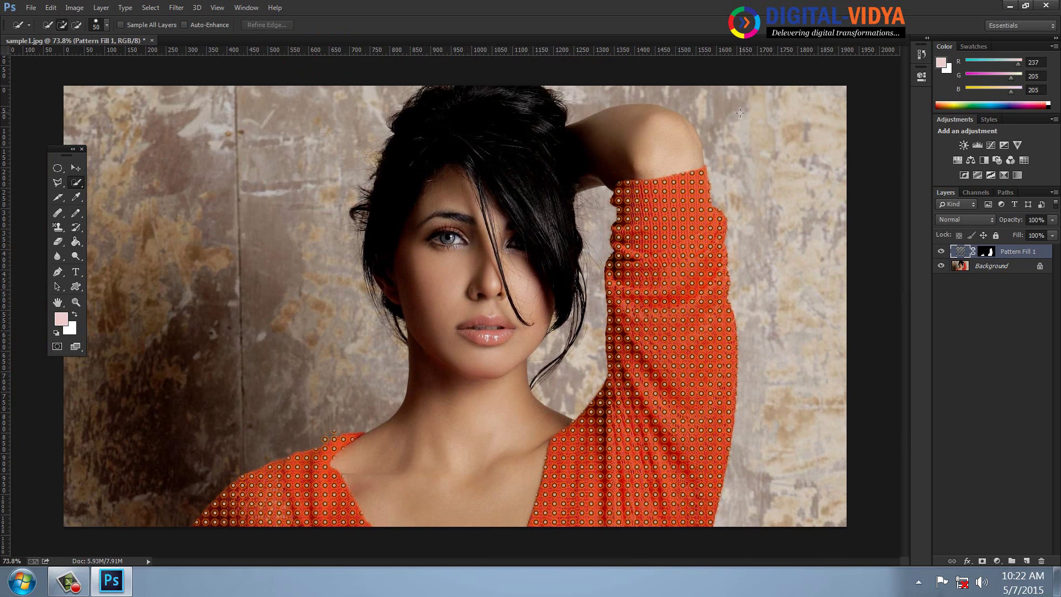